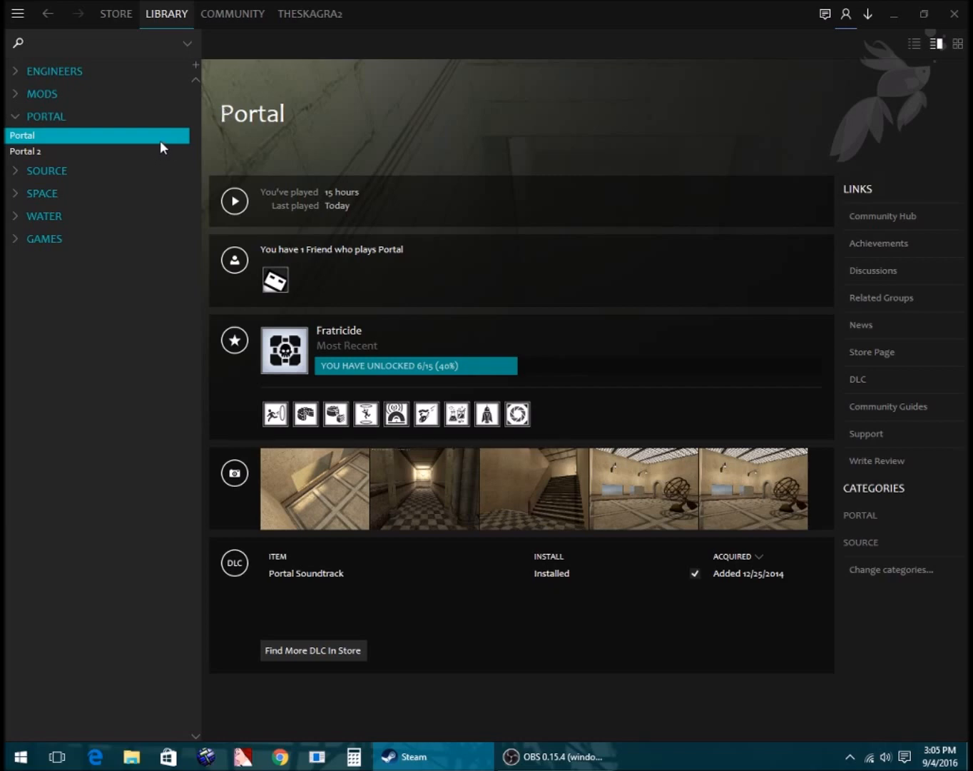
# Open Portal's local game files folder from the game's properties in the Steam library
pyautogui.rightClick(160, 135)
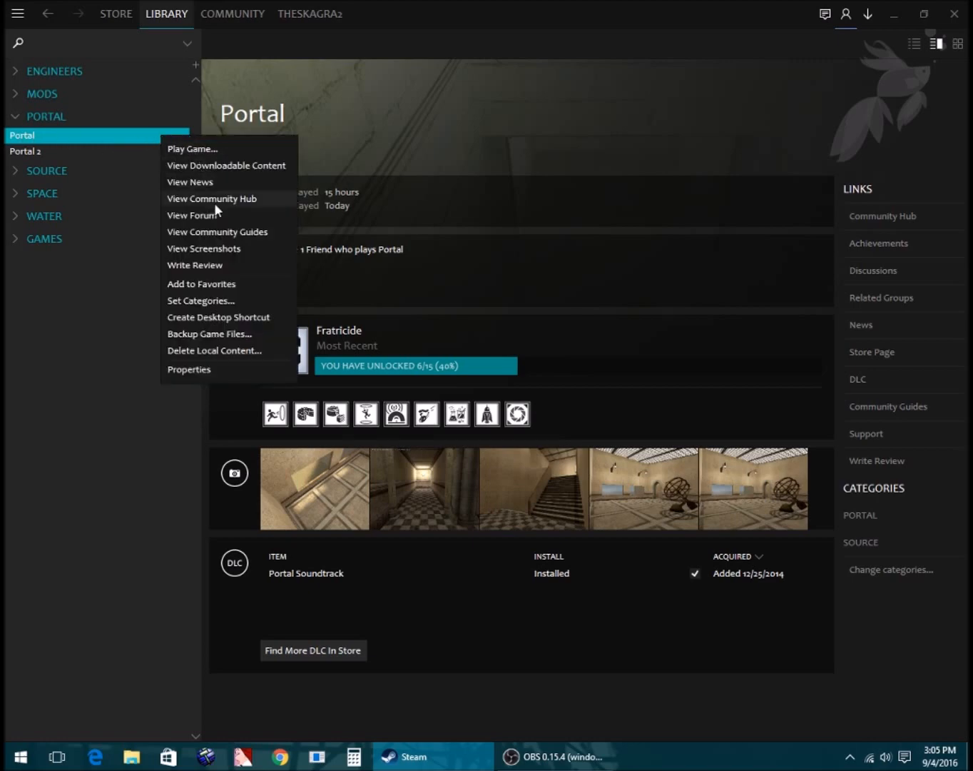
pyautogui.click(192, 369)
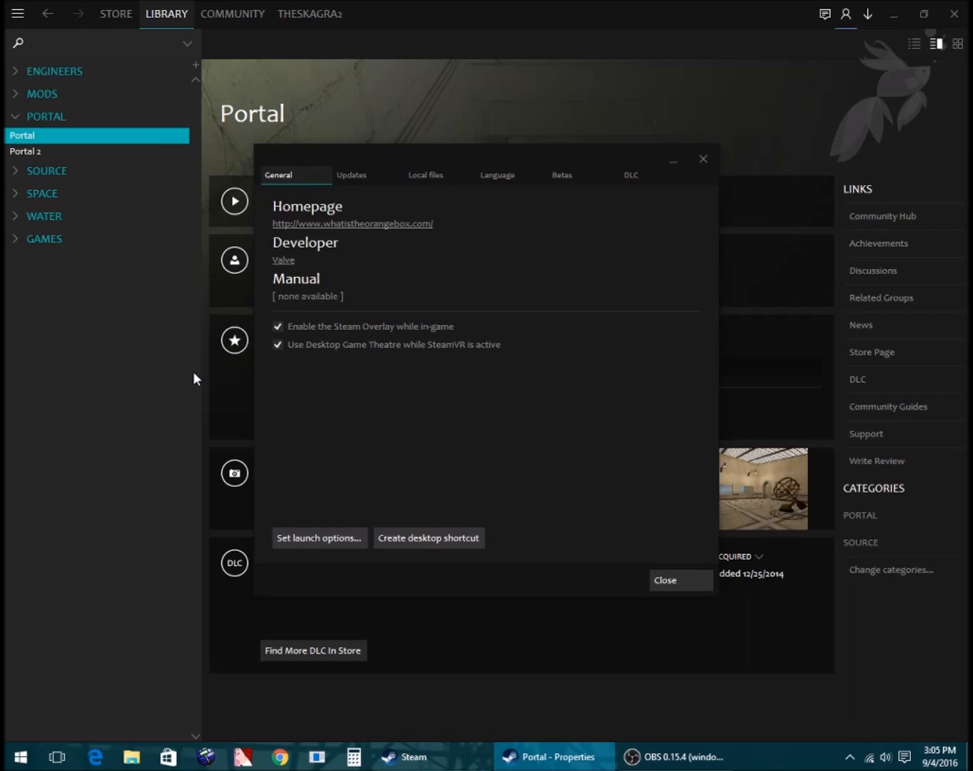
pyautogui.click(421, 181)
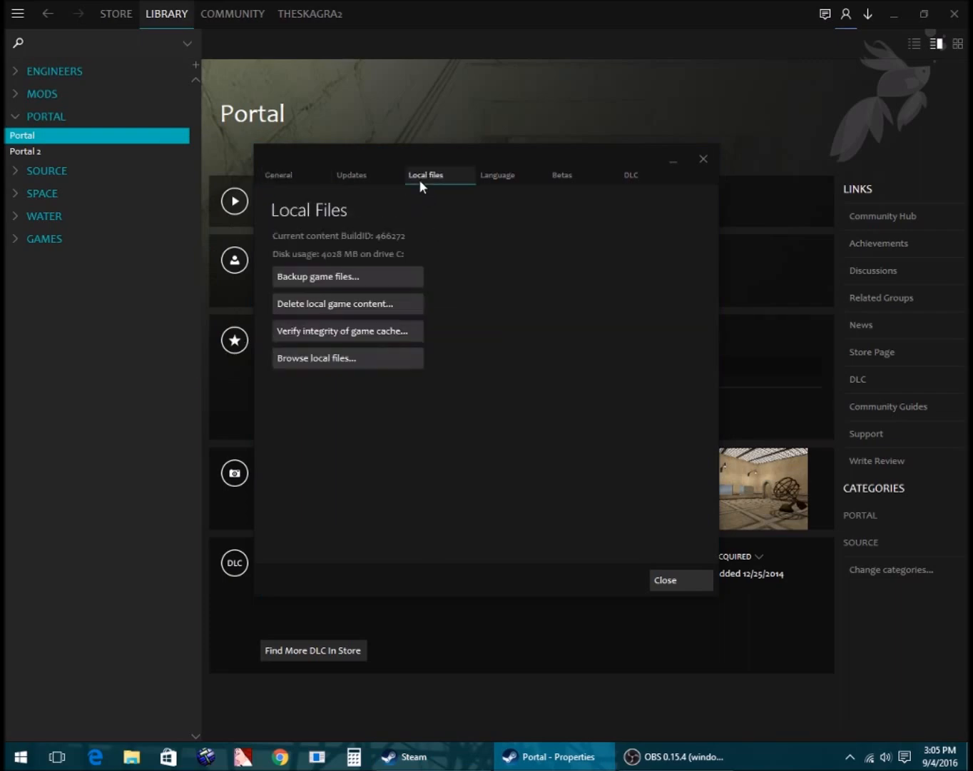
pyautogui.click(361, 358)
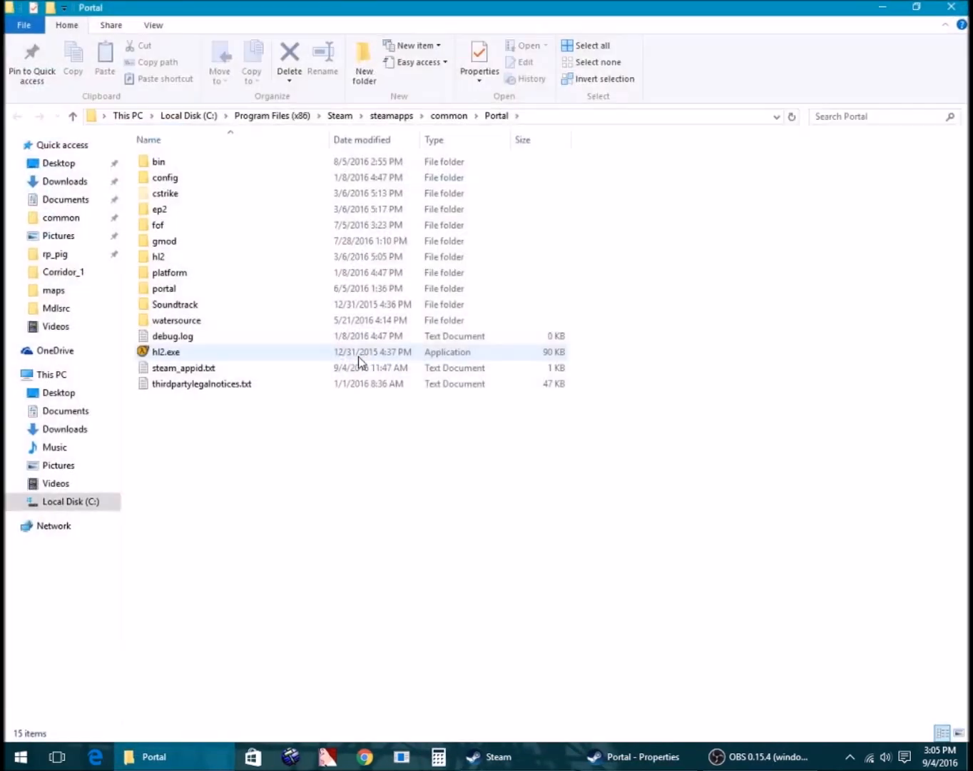
# Find hammer.exe in Portal's bin folder and launch the Hammer editor
pyautogui.doubleClick(353, 160)
pyautogui.scroll(-15, 341, 171)
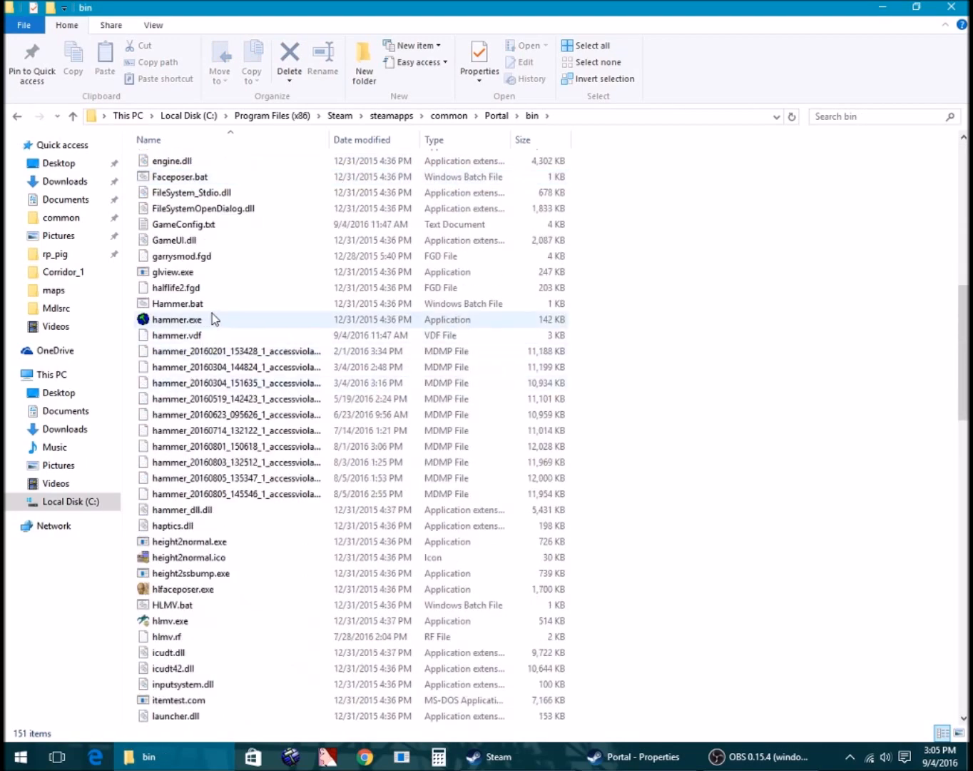
pyautogui.click(220, 307)
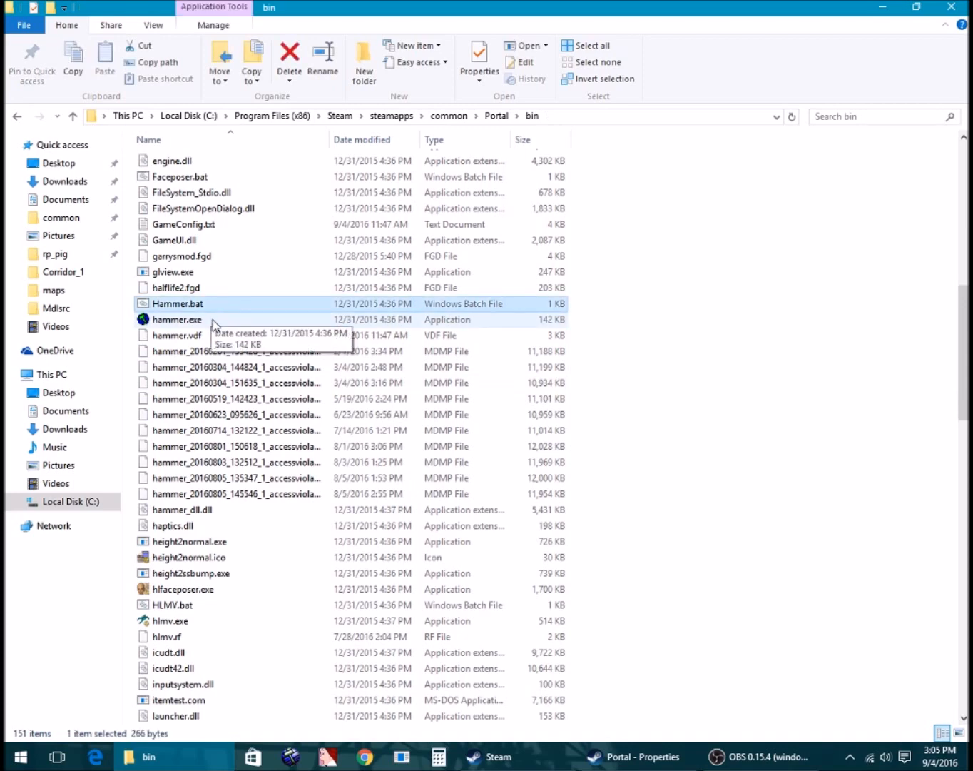
pyautogui.doubleClick(216, 319)
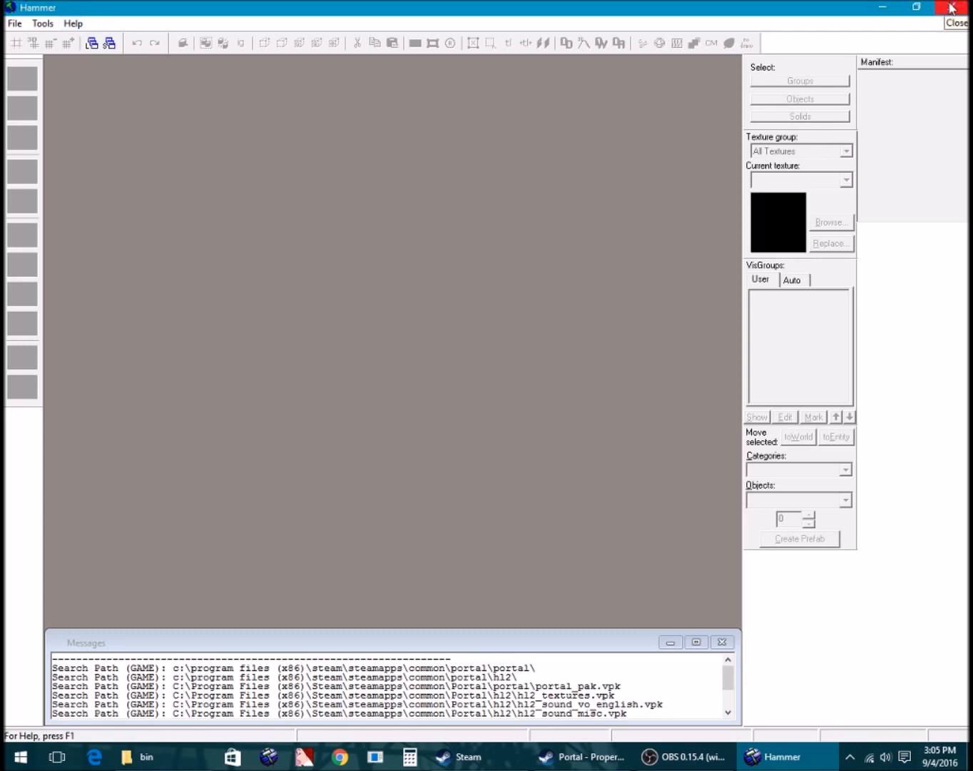
# Close the Portal properties window and create a new empty map in Hammer
pyautogui.click(582, 756)
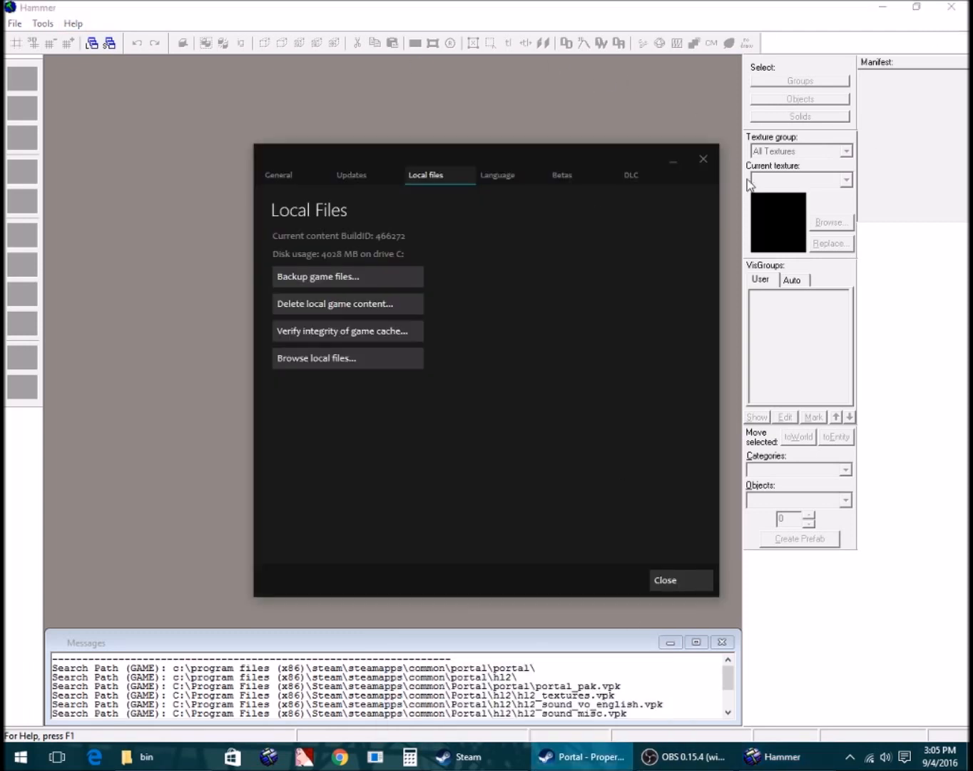
pyautogui.click(703, 158)
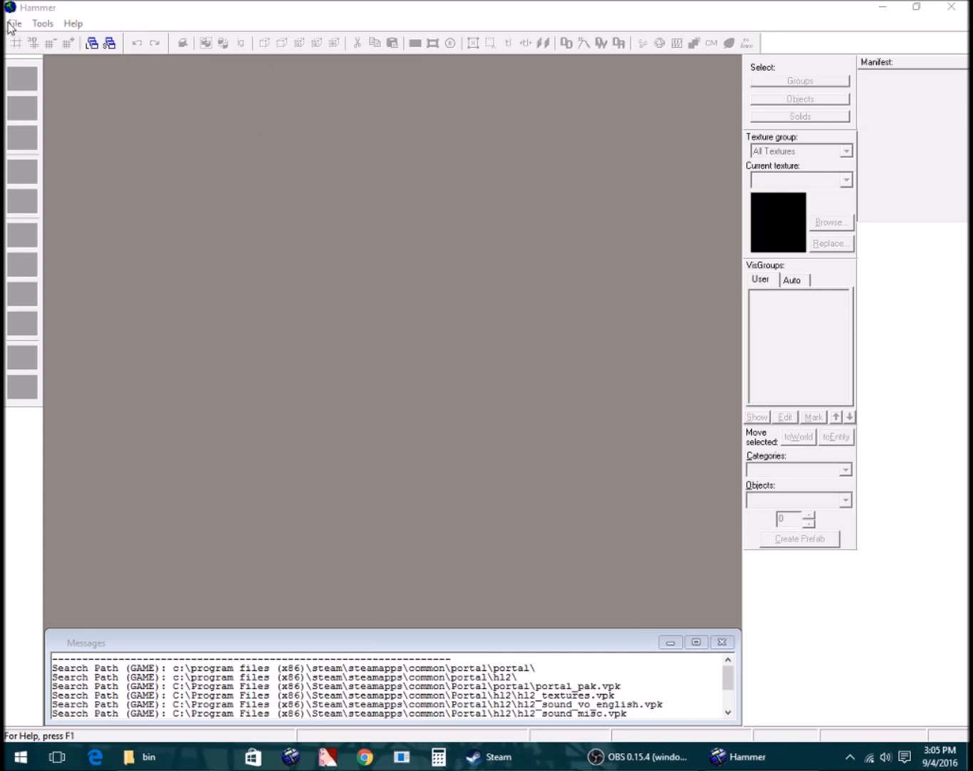
pyautogui.click(13, 23)
pyautogui.click(37, 45)
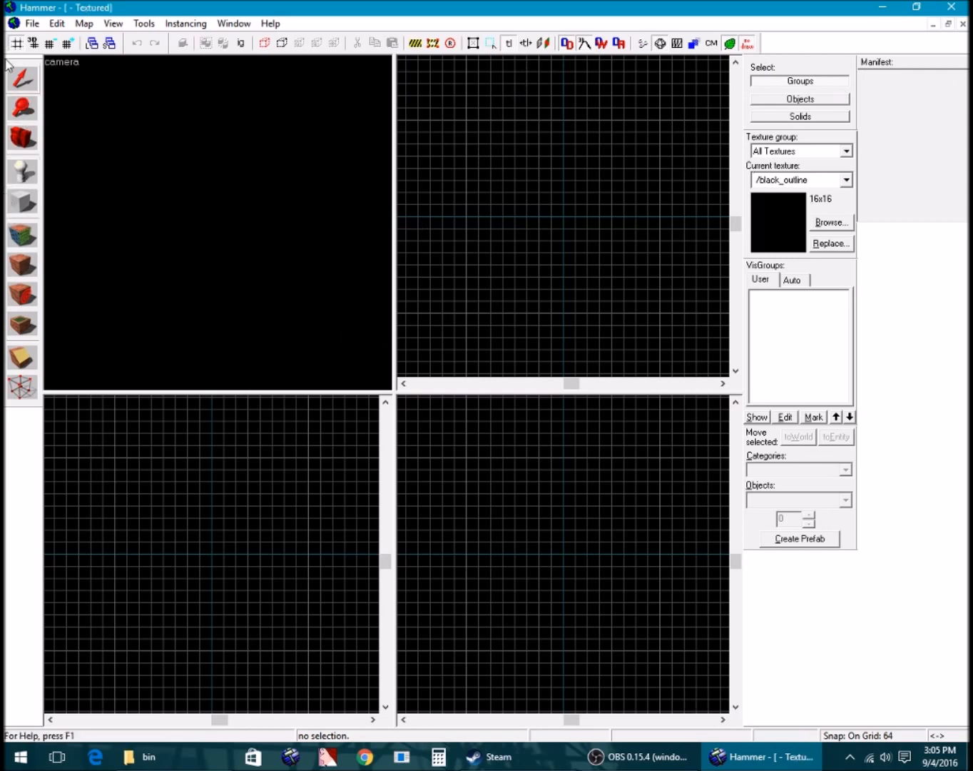
# Move the map tools toolbar across the window and back, and restack the selection, texture, VisGroups and object panels in their original order
pyautogui.moveTo(12, 66); pyautogui.dragTo(737, 32)
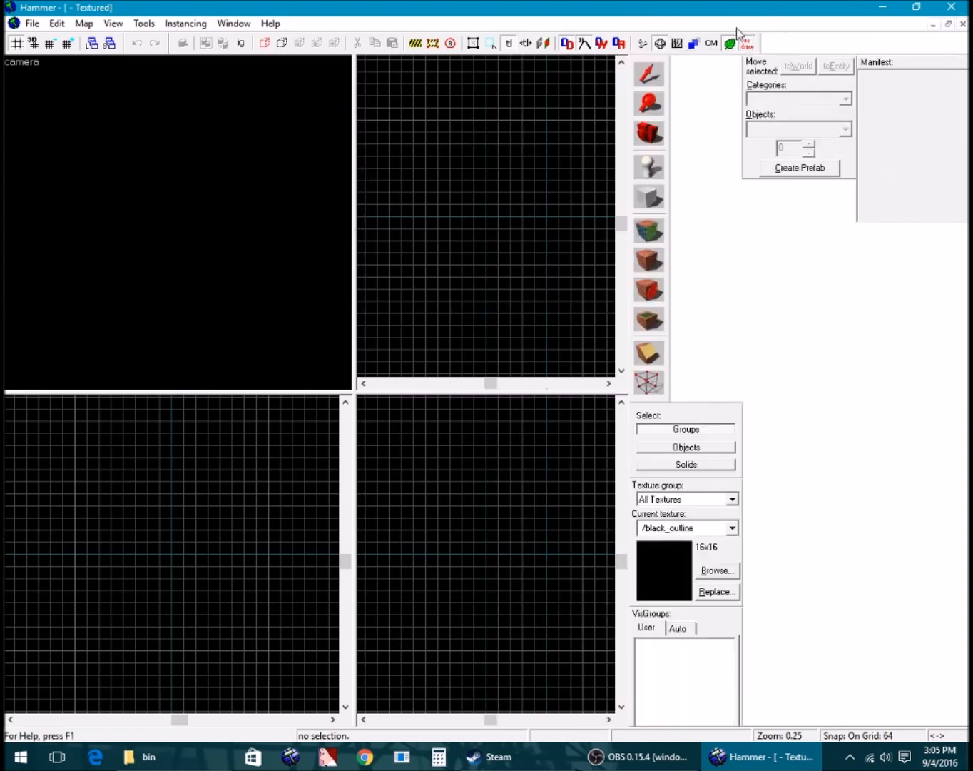
pyautogui.moveTo(661, 66); pyautogui.dragTo(35, 66)
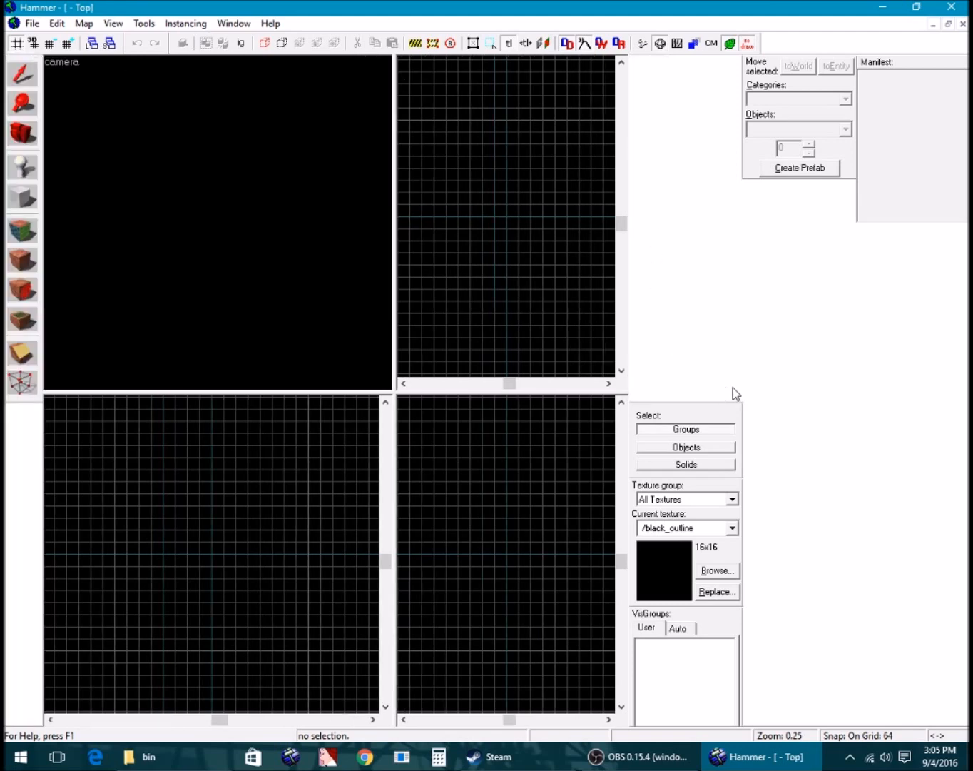
pyautogui.moveTo(723, 410); pyautogui.dragTo(720, 66)
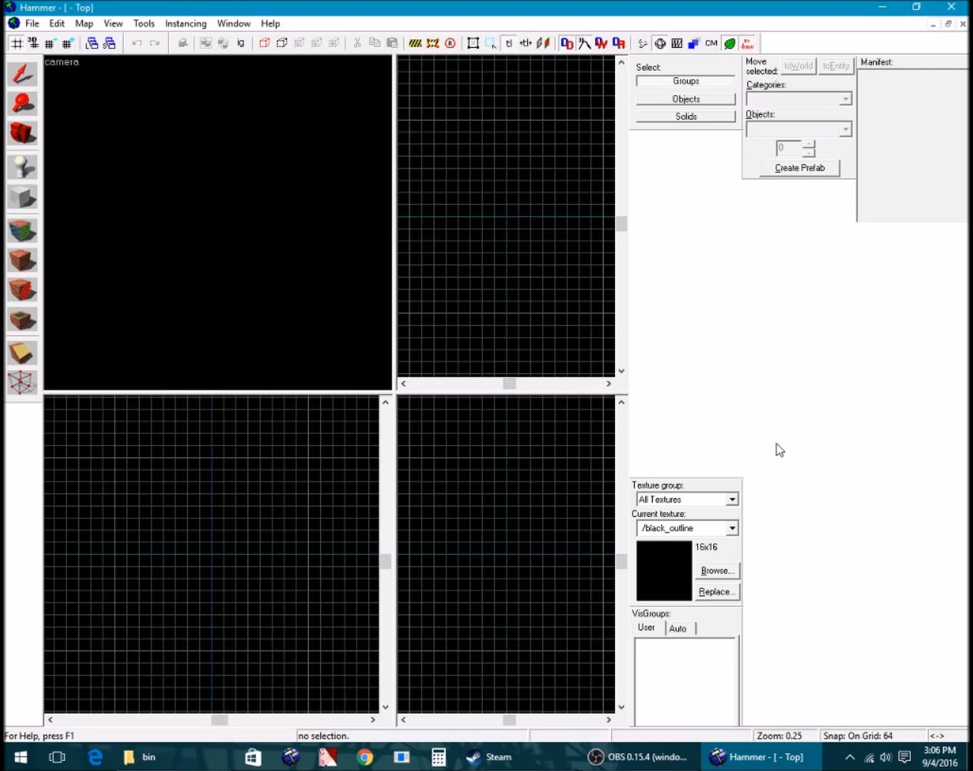
pyautogui.moveTo(718, 485); pyautogui.dragTo(723, 138)
pyautogui.moveTo(717, 569); pyautogui.dragTo(718, 277)
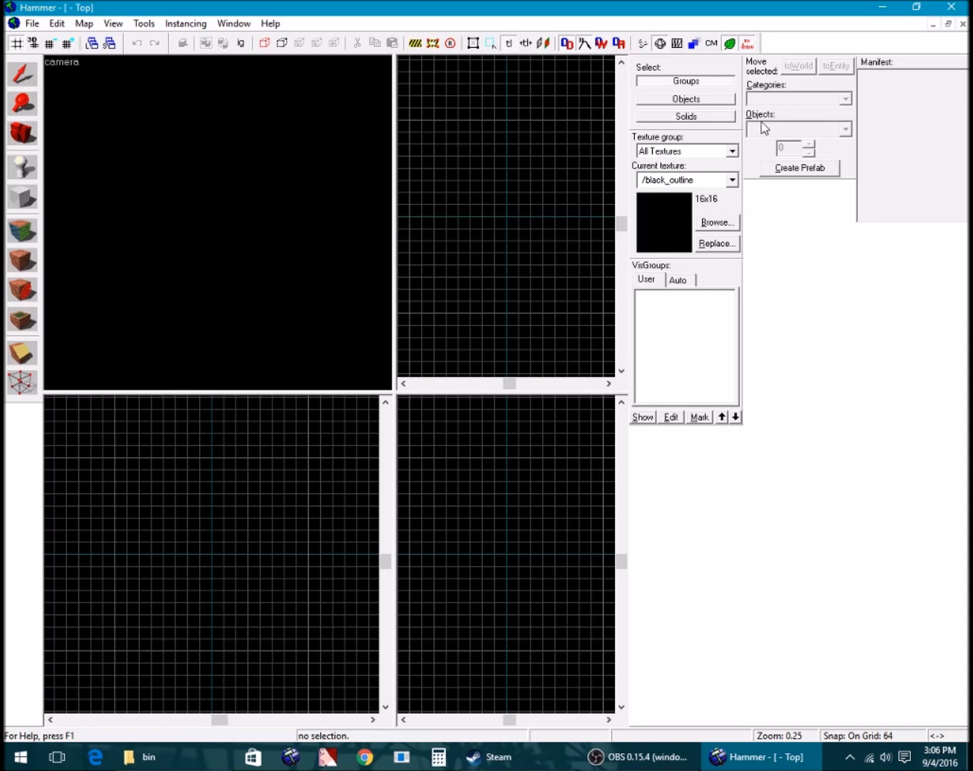
pyautogui.moveTo(759, 86); pyautogui.dragTo(646, 451)
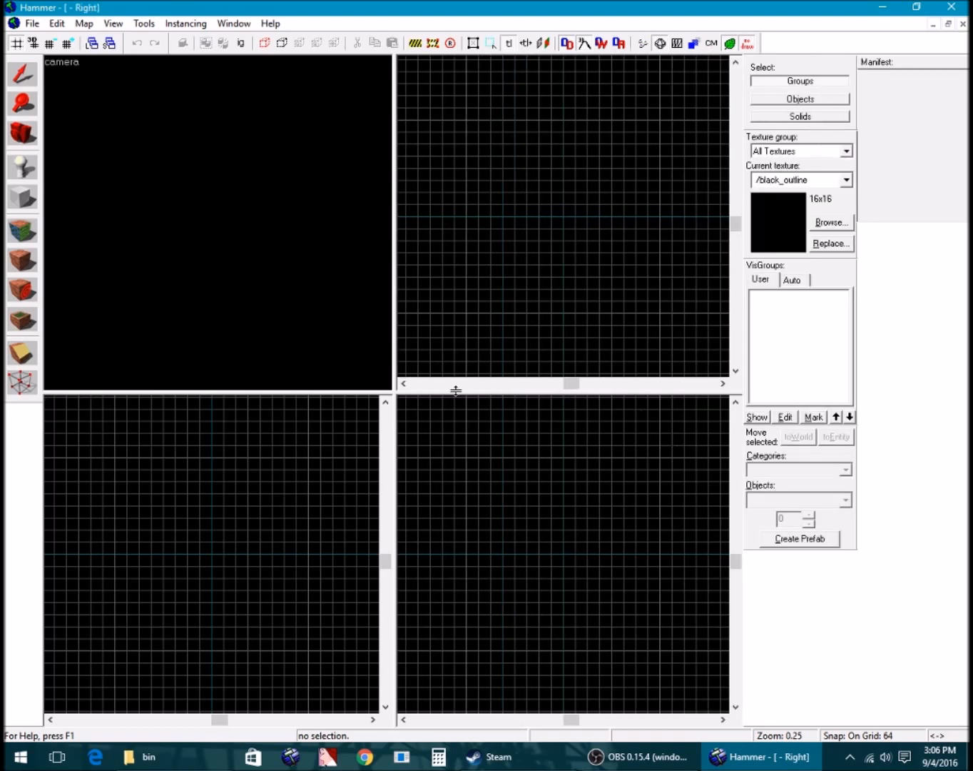
# Resize the four viewports by moving their shared divider, and autosize them back to equal proportions
pyautogui.moveTo(395, 391); pyautogui.dragTo(469, 263)
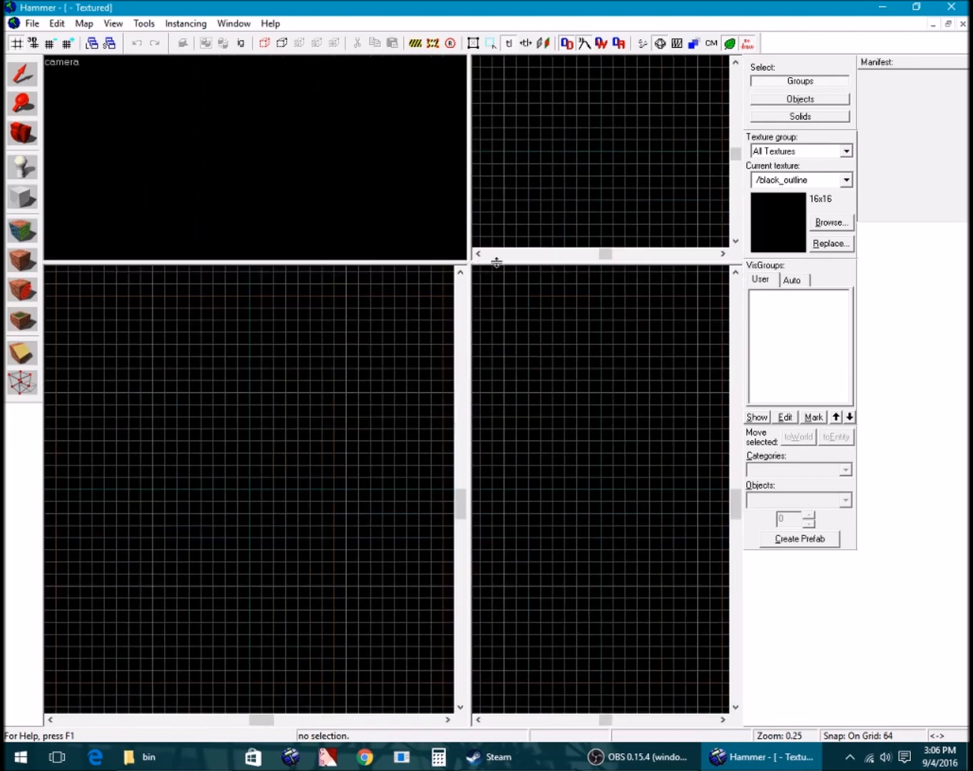
pyautogui.hotkey('ctrl', 'a')
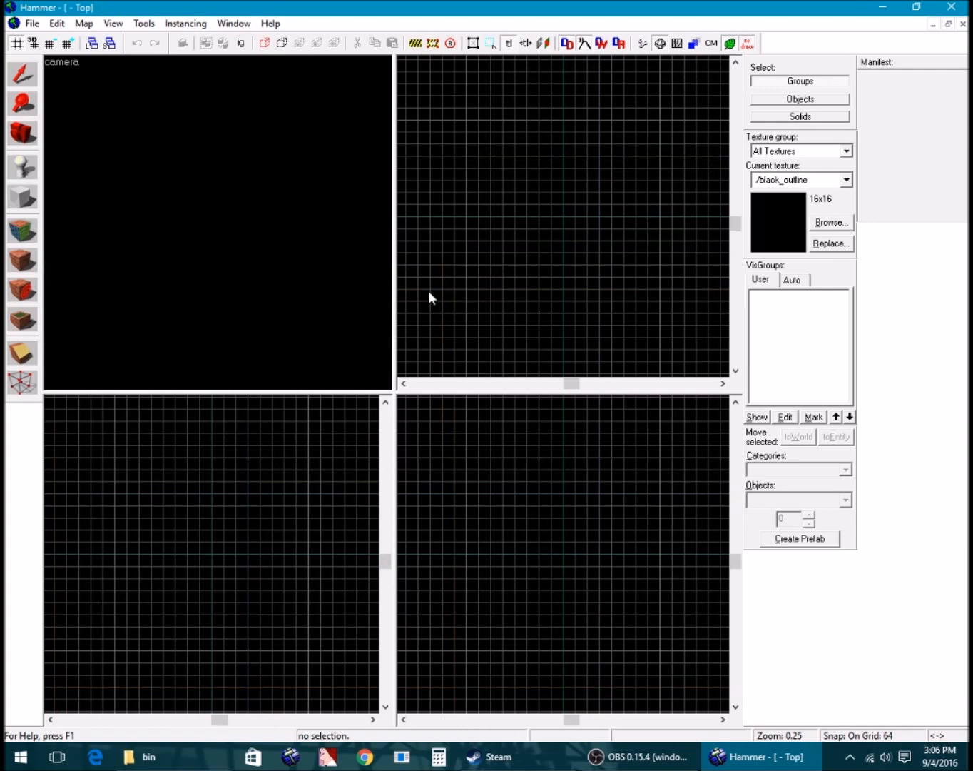
# Browse the textures, filter them by nodraw, and make tools/toolsnodraw the current texture
pyautogui.click(829, 223)
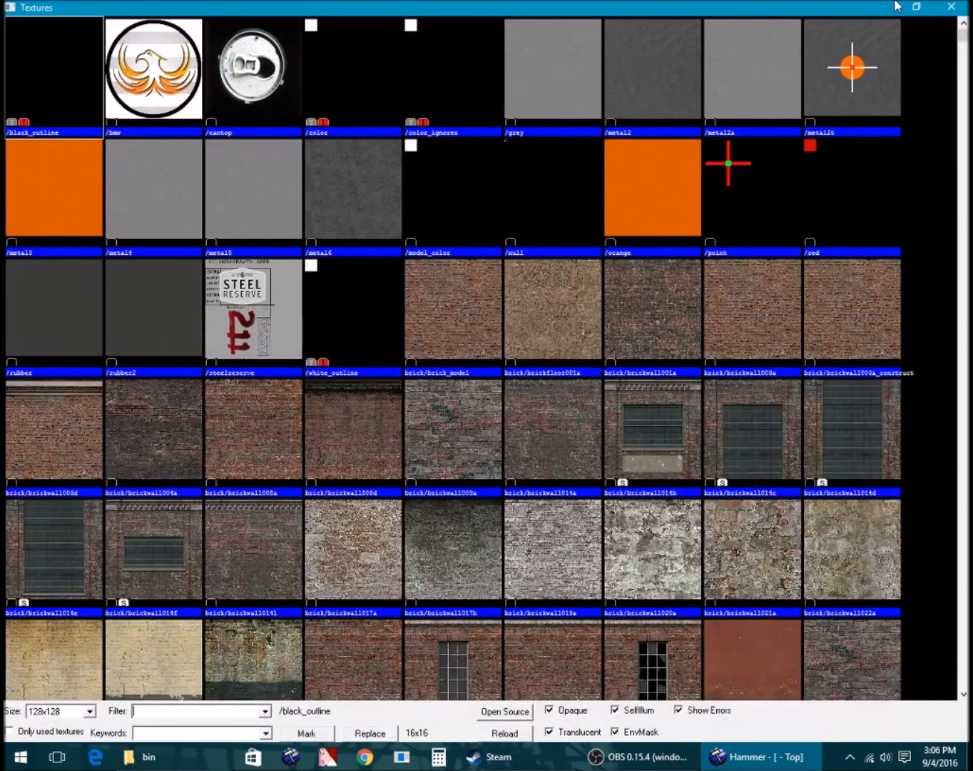
pyautogui.click(952, 7)
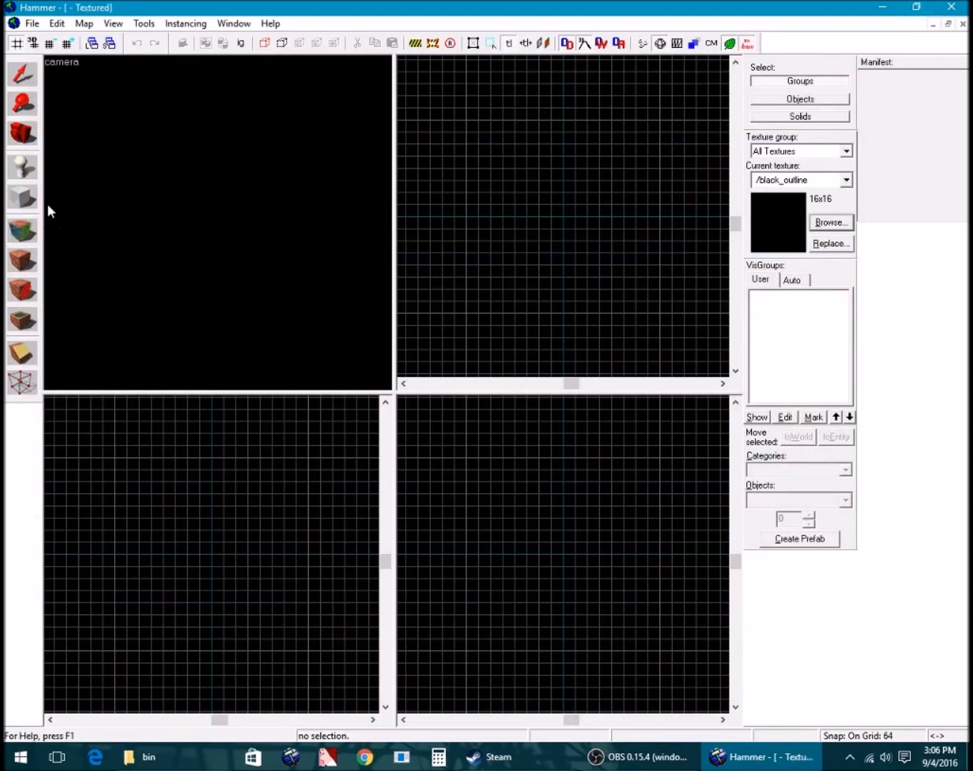
pyautogui.click(822, 220)
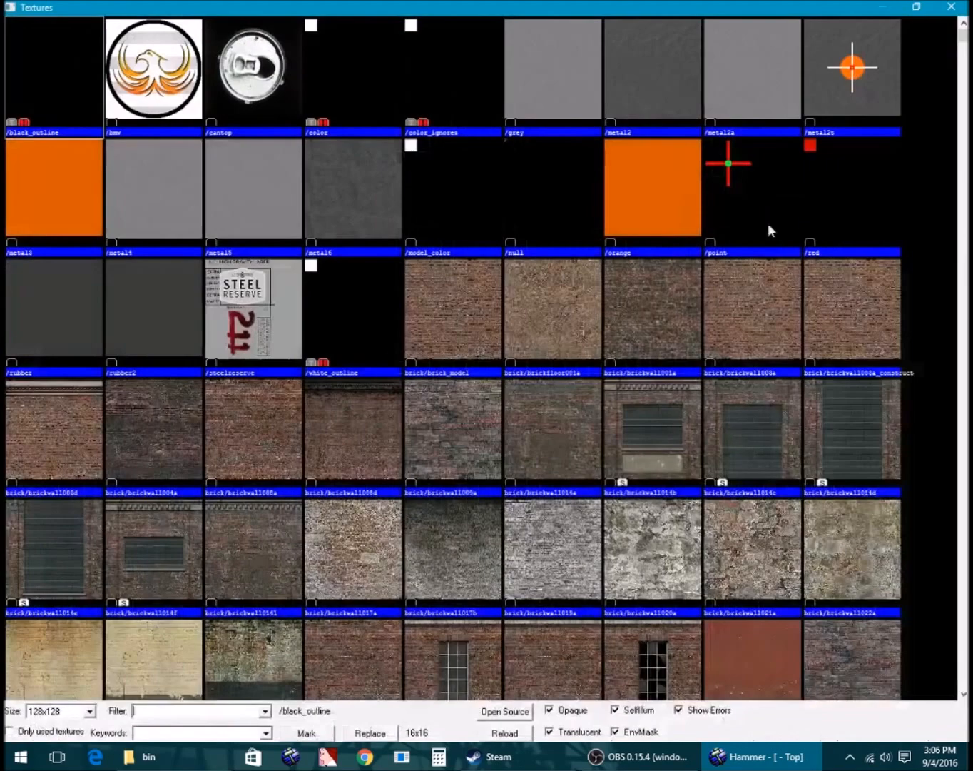
pyautogui.scroll(-5, 441, 410)
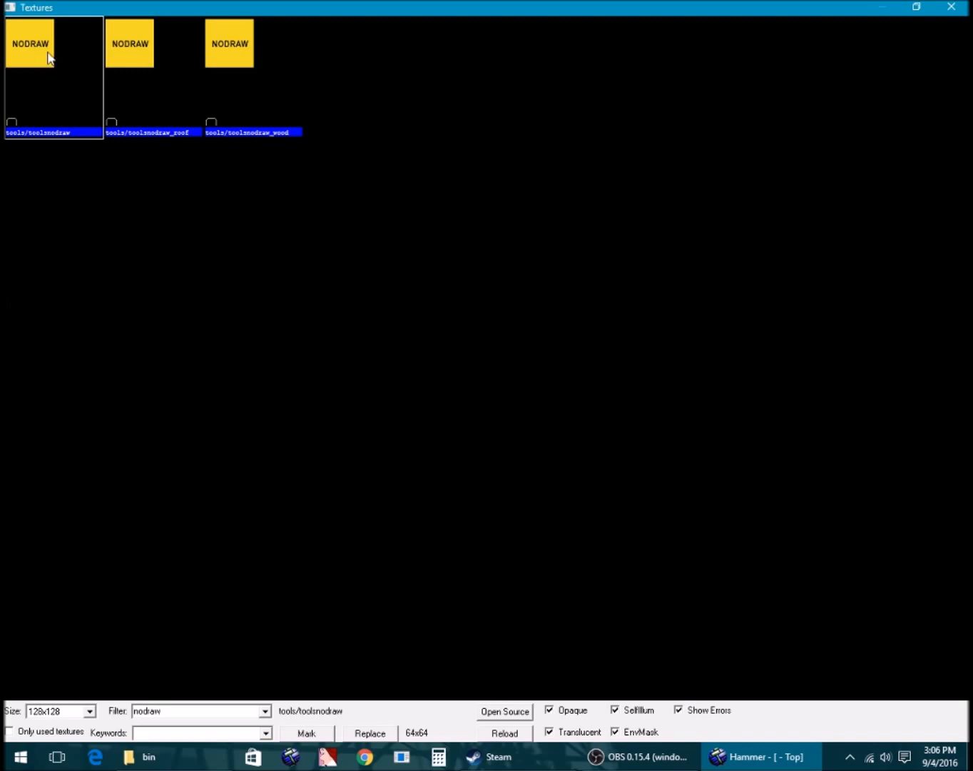
pyautogui.doubleClick(49, 57)
# Create a block about 512 by 512 units and 64 high in the top view, with one corner at the origin
pyautogui.click(22, 198)
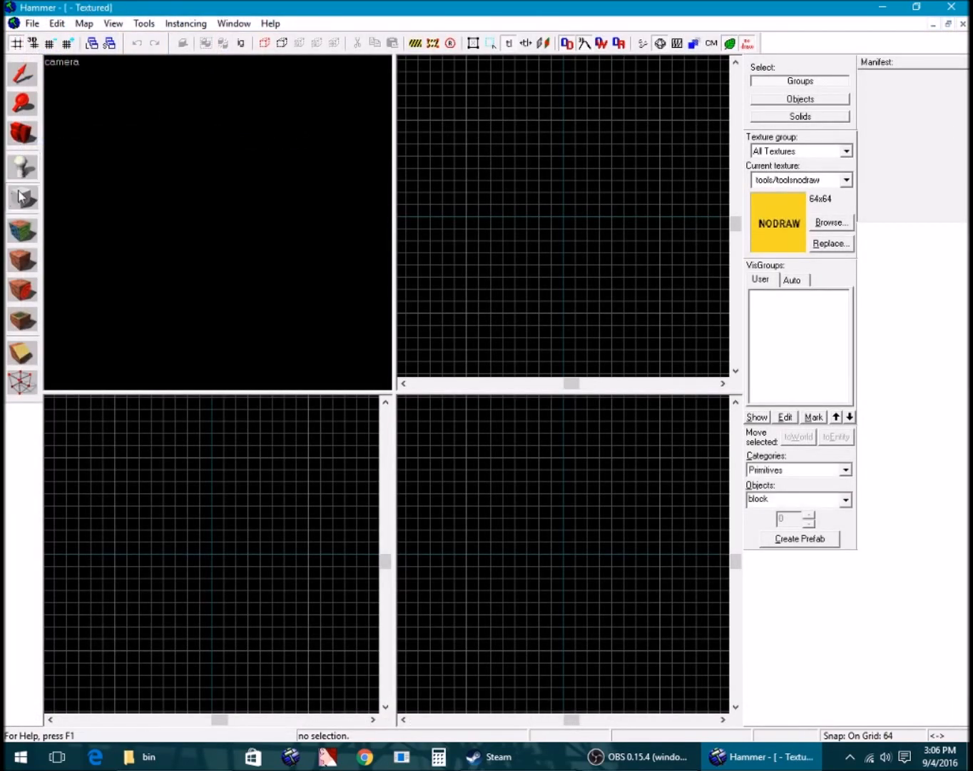
pyautogui.moveTo(468, 122); pyautogui.dragTo(572, 214)
pyautogui.press('Return')
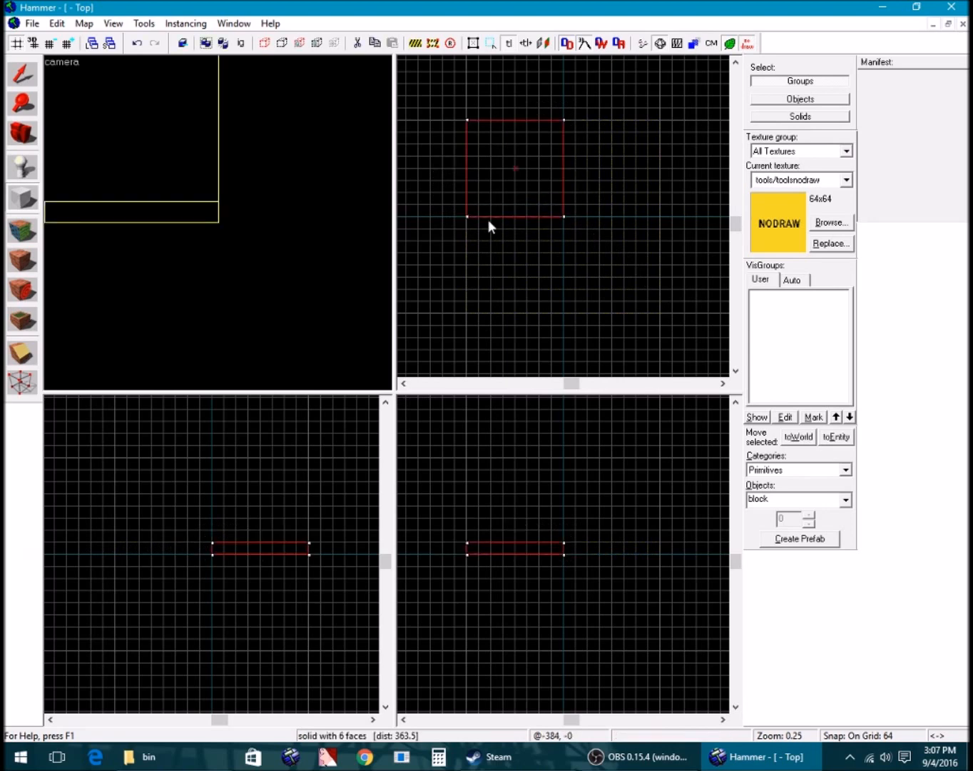
# Fly the 3D camera around the new block to examine its nodraw-textured faces
pyautogui.press('z')
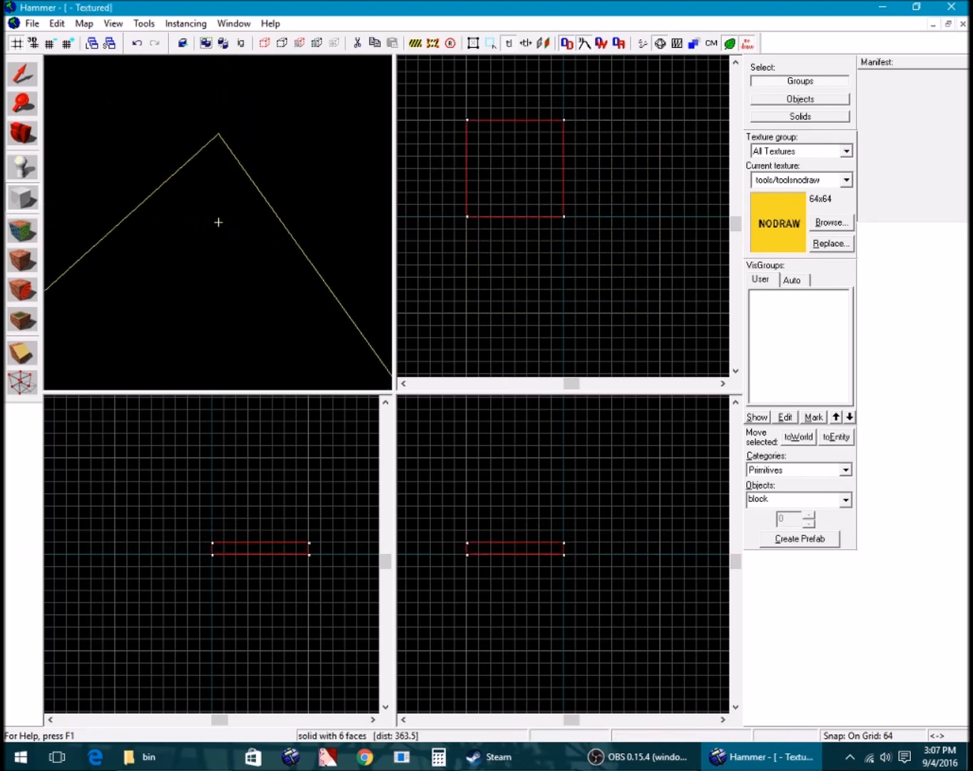
pyautogui.press('w')
pyautogui.press('s')
pyautogui.press('w')
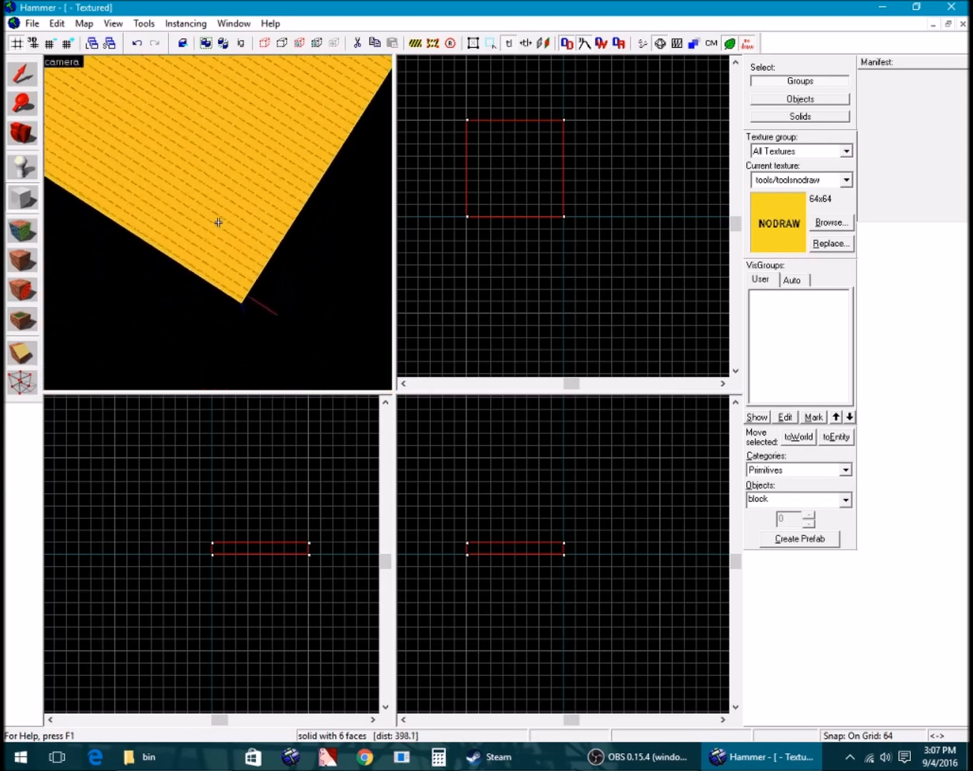
pyautogui.press('w')
pyautogui.press('s')
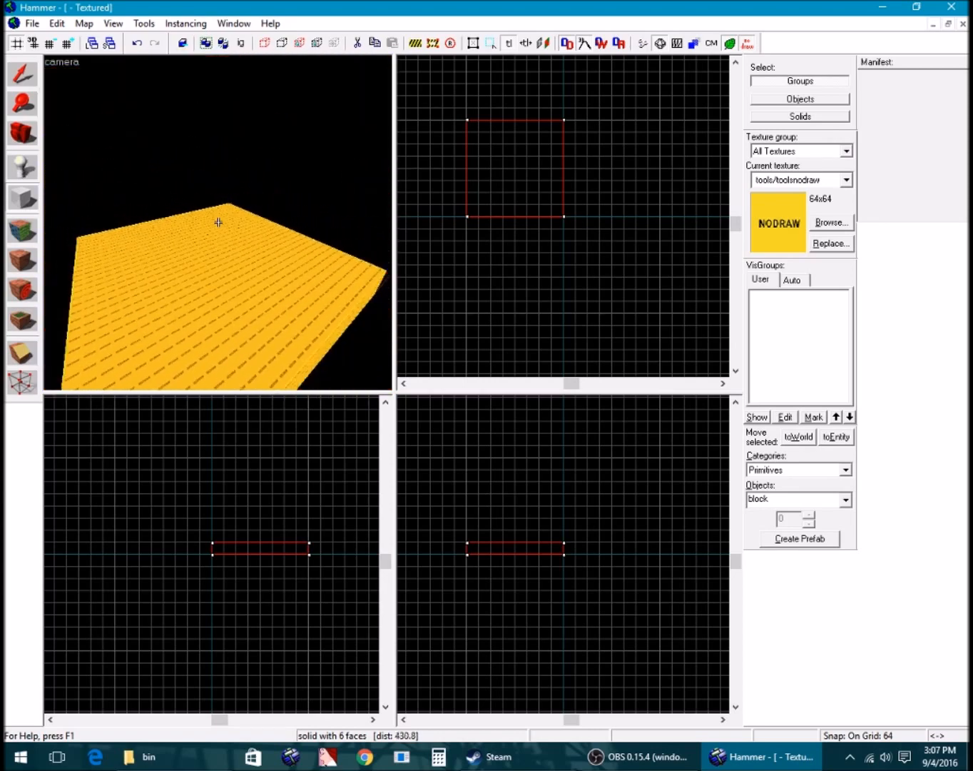
pyautogui.press('w')
pyautogui.press('z')
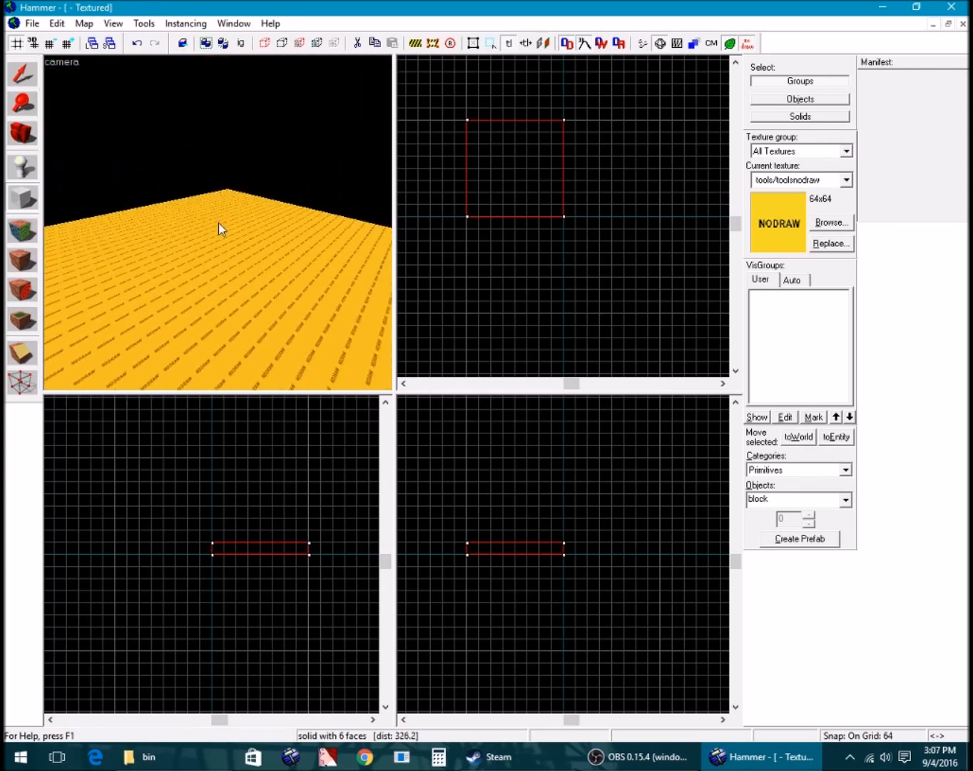
# Switch the camera view to 3D Wireframe and back to 3D Textured
pyautogui.click(63, 62)
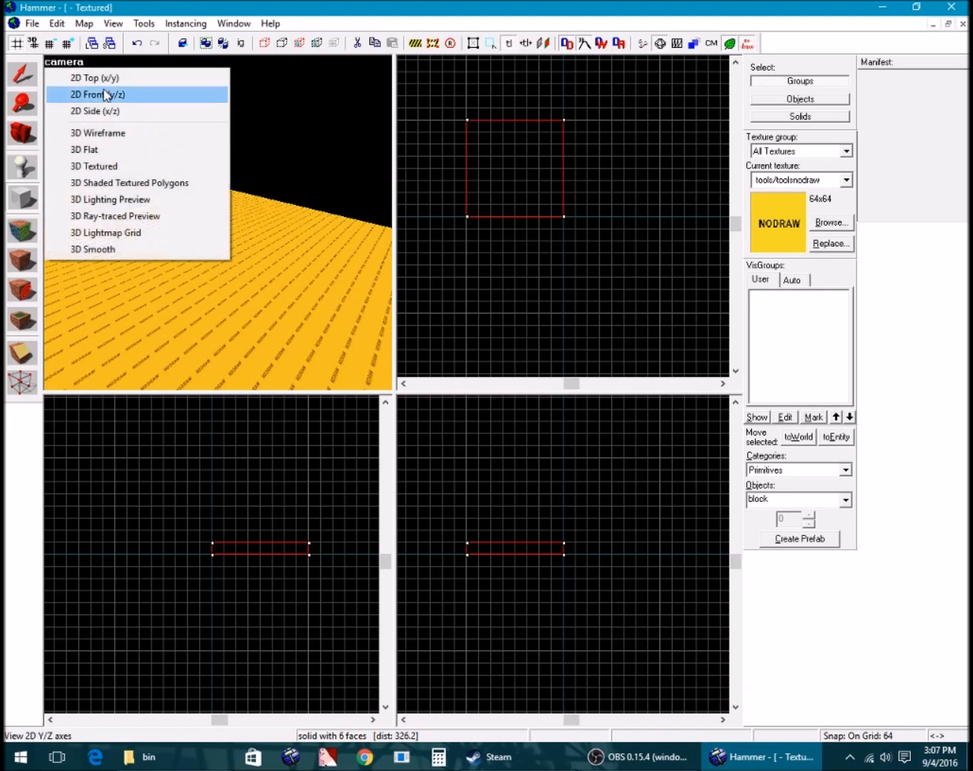
pyautogui.click(101, 133)
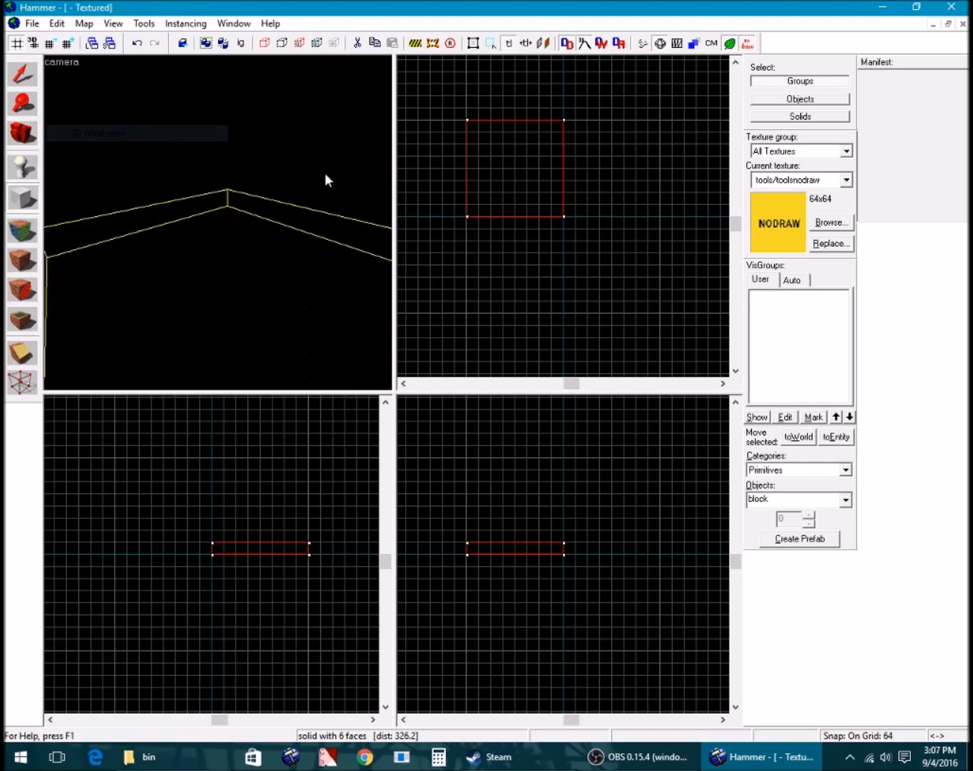
pyautogui.click(65, 63)
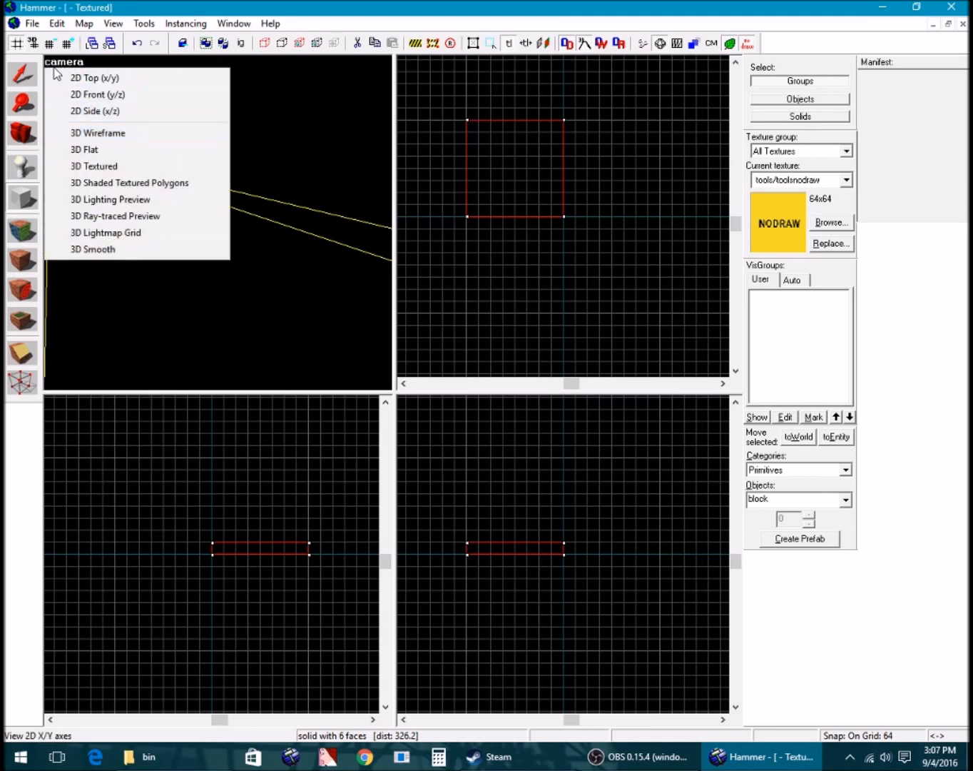
pyautogui.click(87, 170)
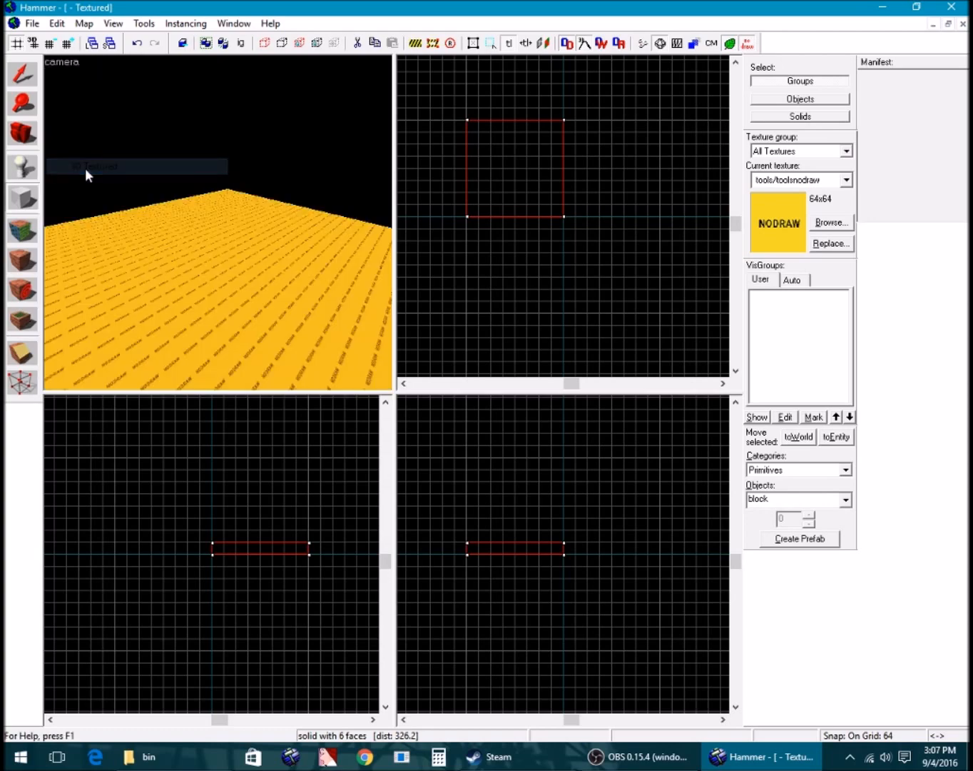
# In the top view, outline a new block 512 by 64 units just outside the floor block's upper edge
pyautogui.press('z')
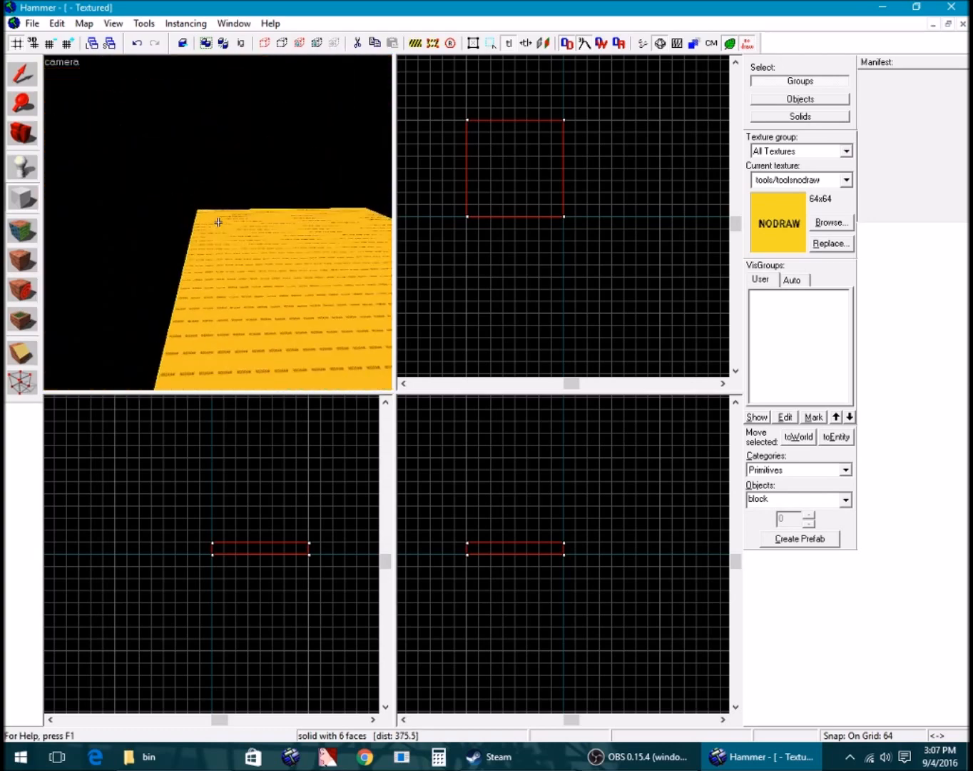
pyautogui.press('w')
pyautogui.press('z')
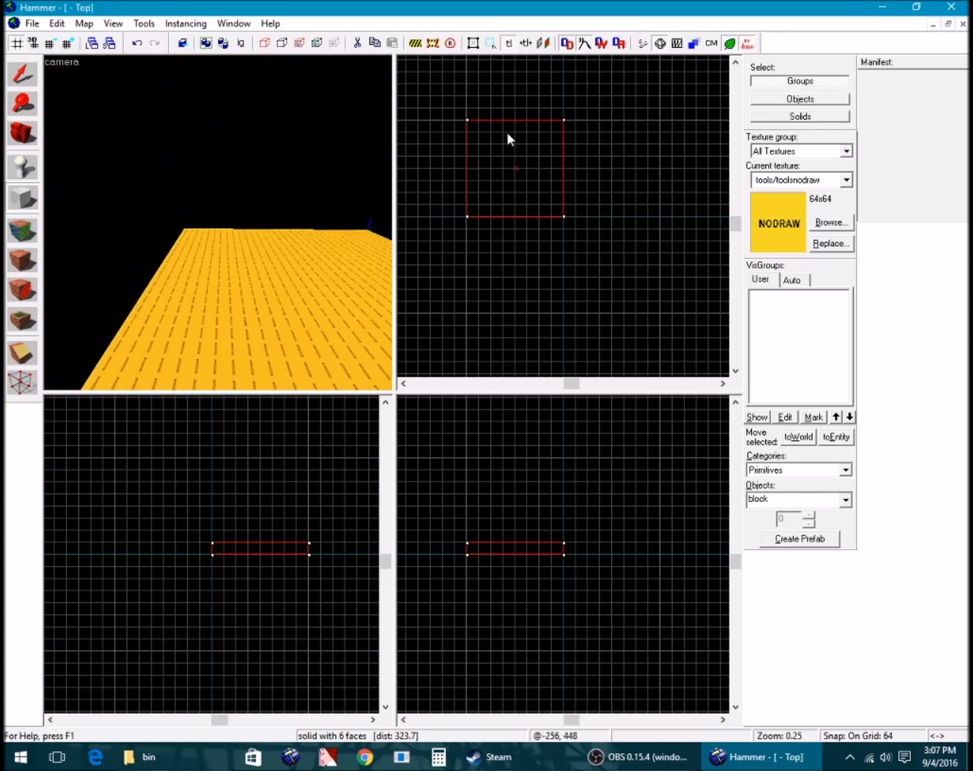
pyautogui.scroll(3, 481, 108)
pyautogui.scroll(-3, 430, 143)
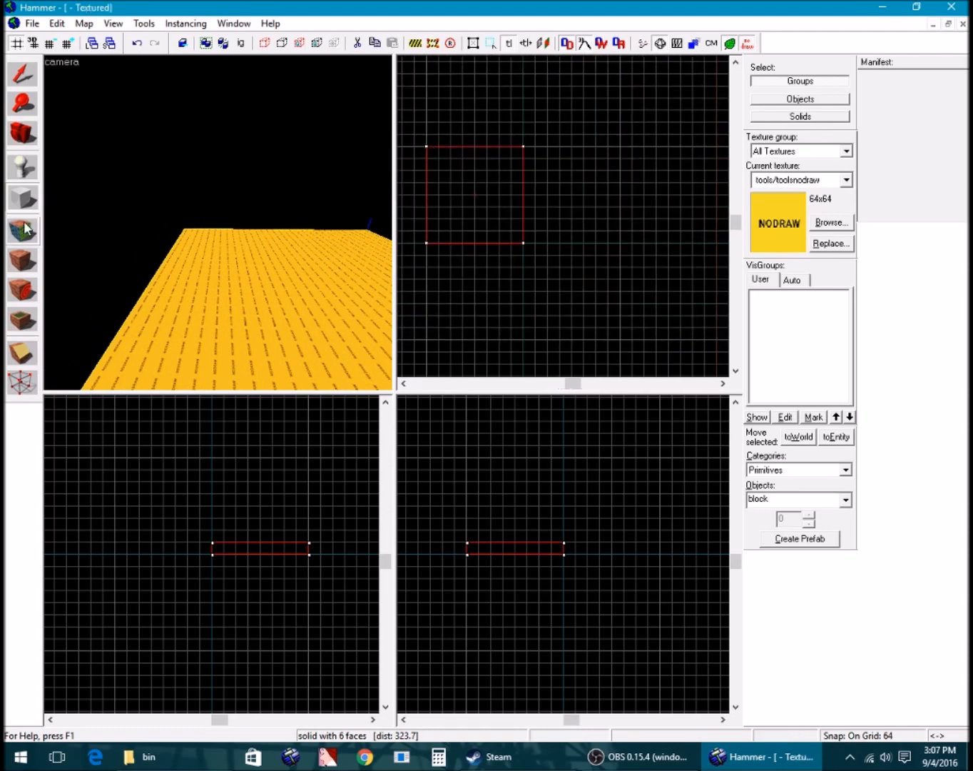
pyautogui.scroll(4, 389, 132)
pyautogui.scroll(4, 429, 138)
pyautogui.scroll(2, 427, 133)
pyautogui.moveTo(427, 130); pyautogui.dragTo(678, 167)
# Raise the 64-unit-high outline so its base is level with the floor's top surface, and create the wall block
pyautogui.scroll(-3, 654, 167)
pyautogui.scroll(5, 685, 167)
pyautogui.scroll(6, 518, 471)
pyautogui.moveTo(475, 621); pyautogui.dragTo(519, 594)
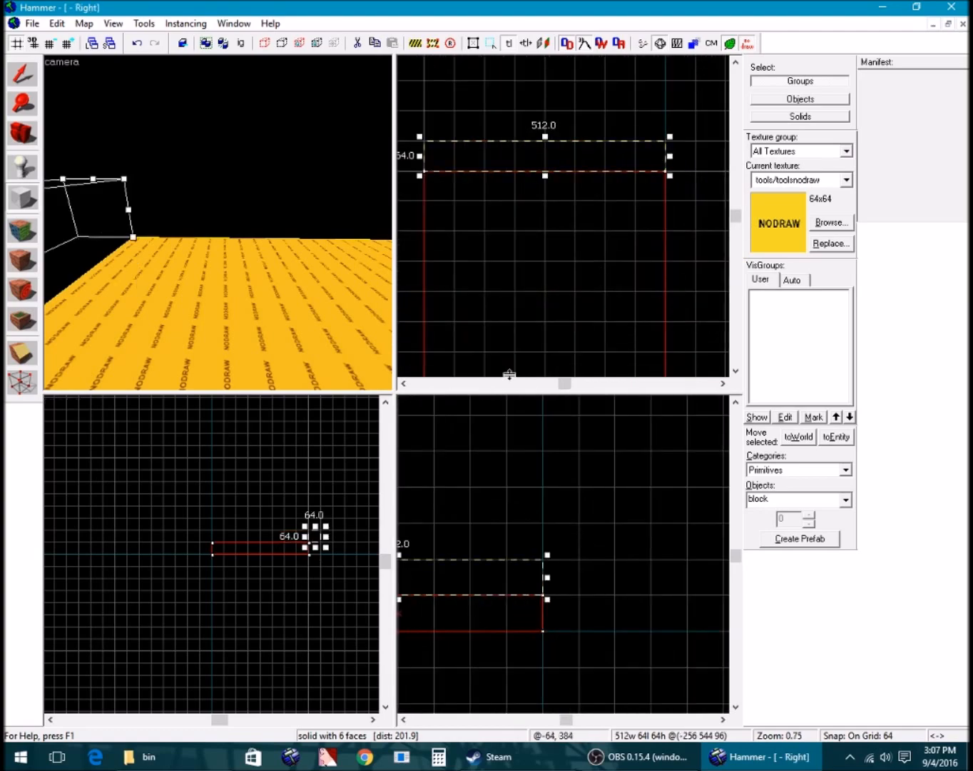
pyautogui.press('z')
pyautogui.press('s')
pyautogui.press('Return')
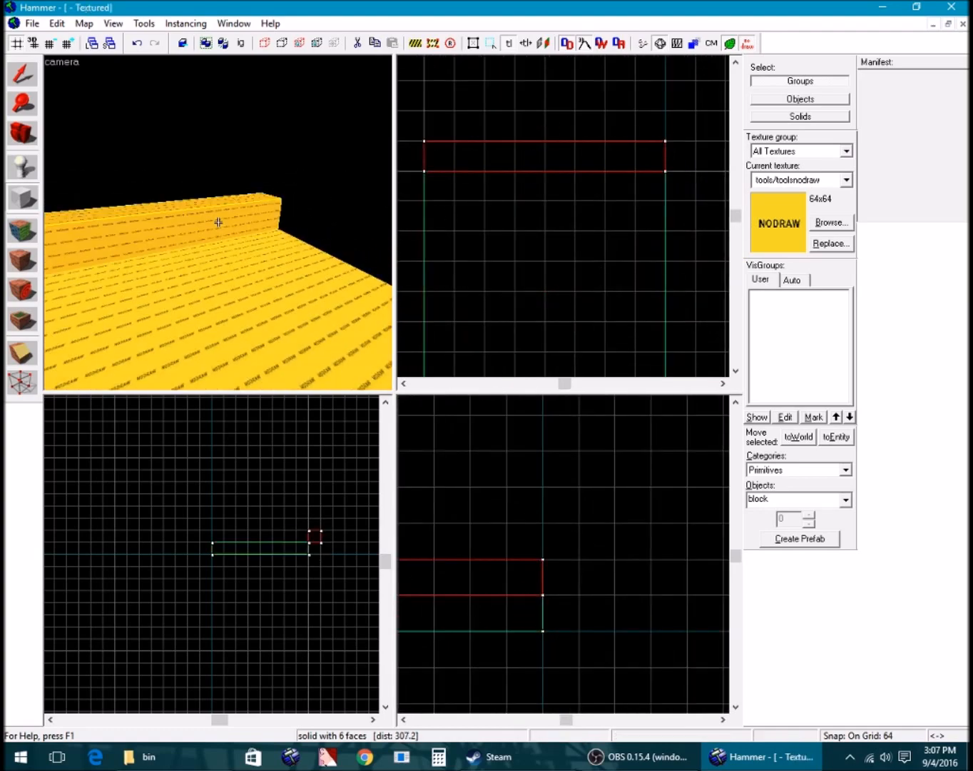
# Copy the wall block to just outside the opposite edge of the floor in the top view
pyautogui.press('z')
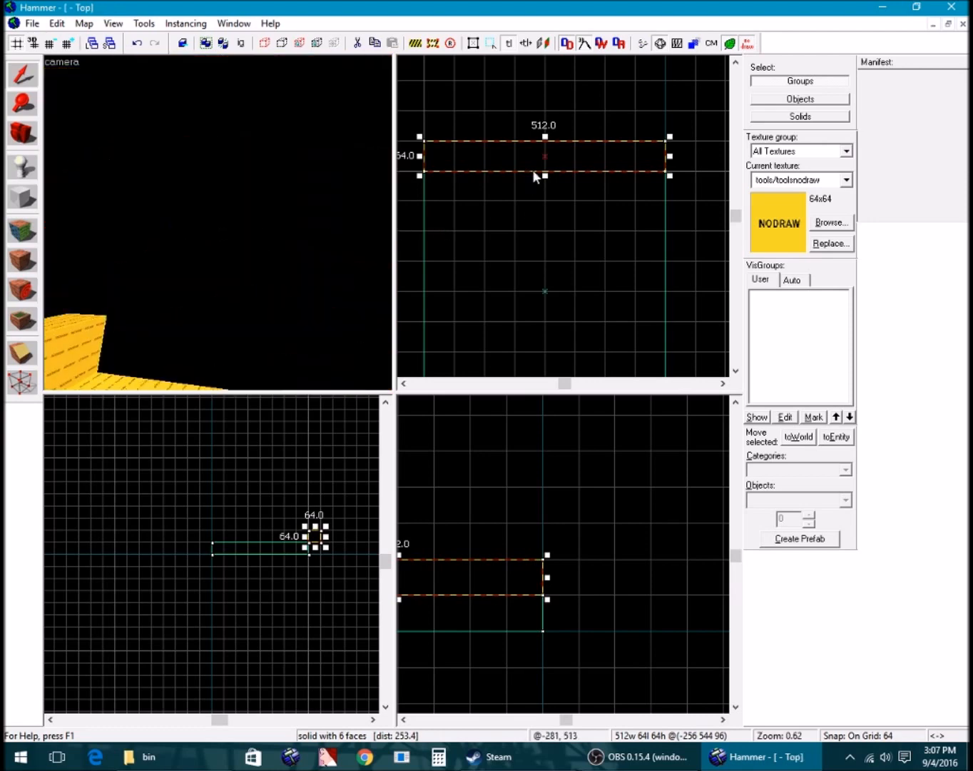
pyautogui.moveTo(540, 164); pyautogui.dragTo(527, 269)
pyautogui.press('z')
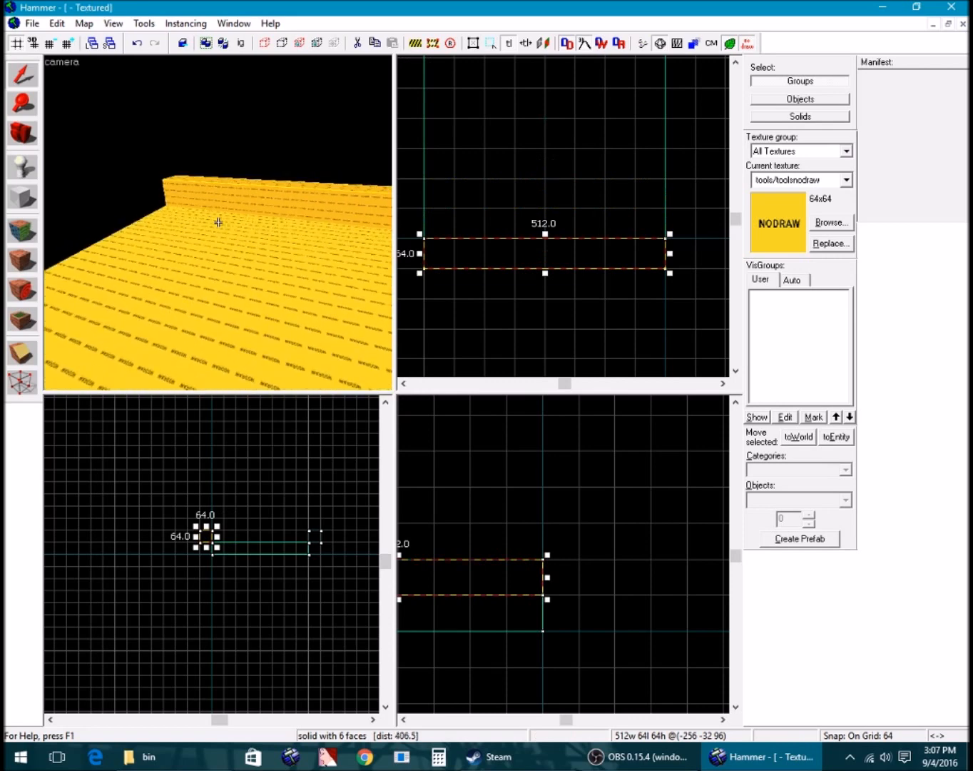
pyautogui.press('w')
pyautogui.press('z')
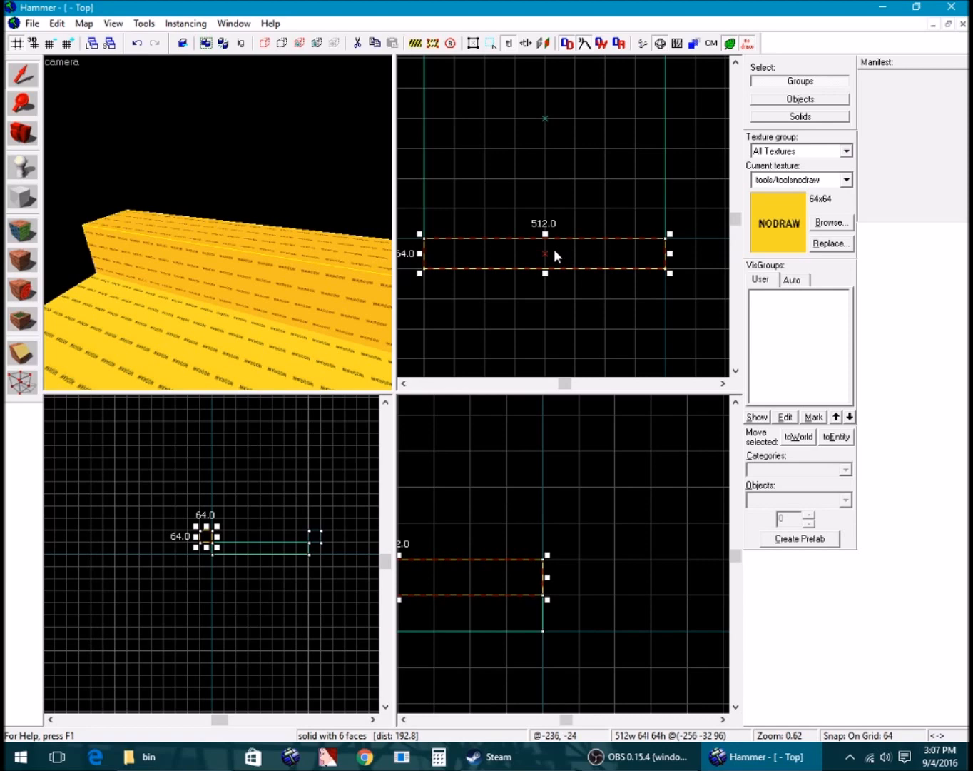
# Try a third copy of the wall across the middle of the floor, and delete it
pyautogui.keyDown('shift'); pyautogui.moveTo(554, 249); pyautogui.dragTo(543, 122); pyautogui.keyUp('shift')
pyautogui.press('z')
pyautogui.press('s')
pyautogui.press('z')
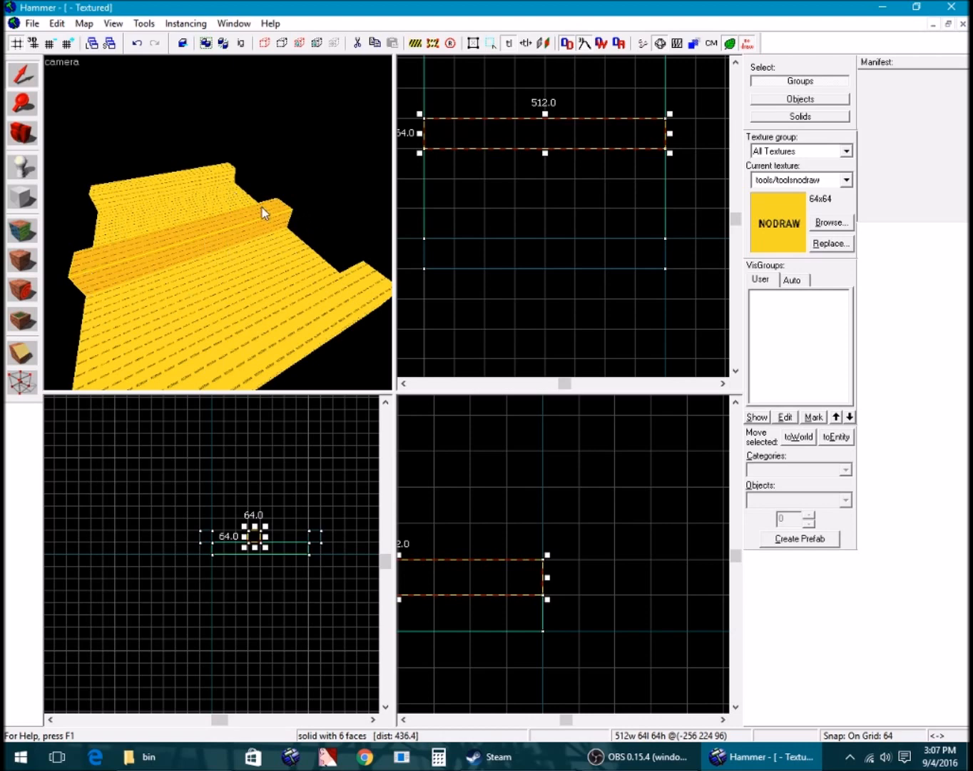
pyautogui.press('Delete')
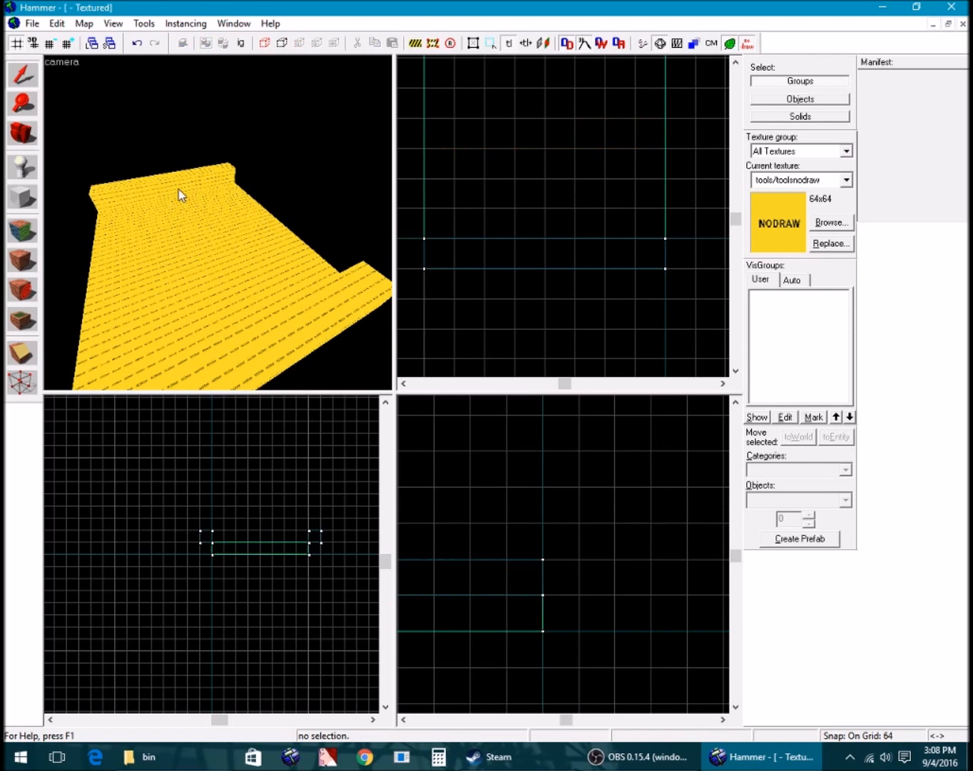
pyautogui.hotkey('ctrl', 'z')
# Select both end walls, then duplicate them rotated 90 degrees to close the floor's two open sides
pyautogui.scroll(3, 530, 237)
pyautogui.scroll(-9, 529, 255)
pyautogui.click(290, 215)
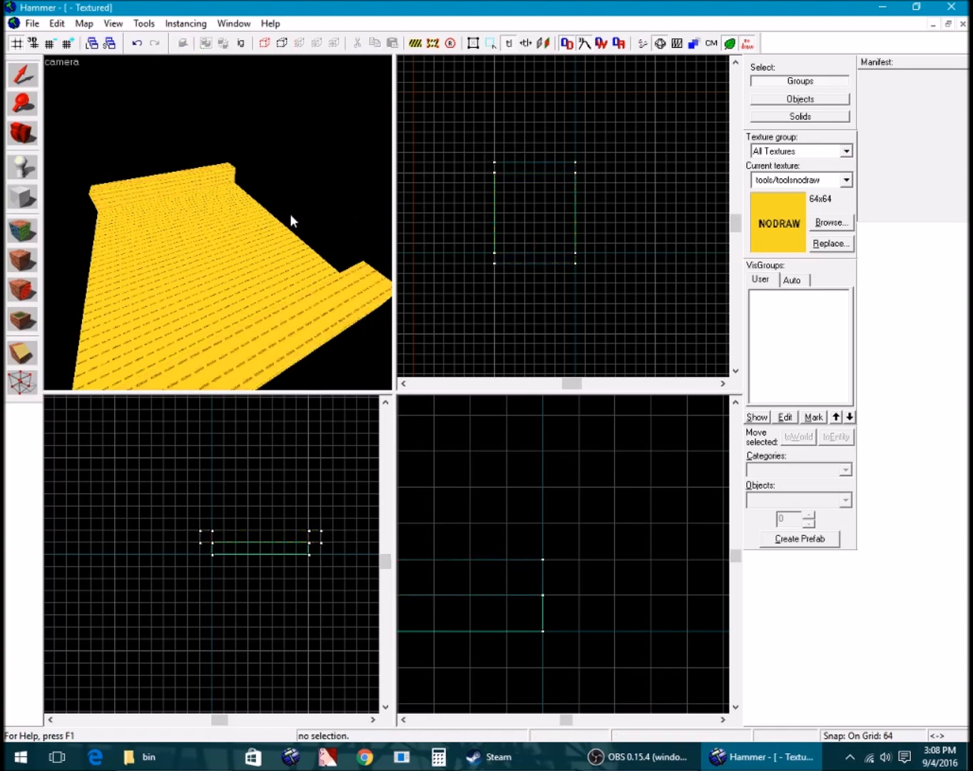
pyautogui.click(262, 225)
pyautogui.click(264, 329)
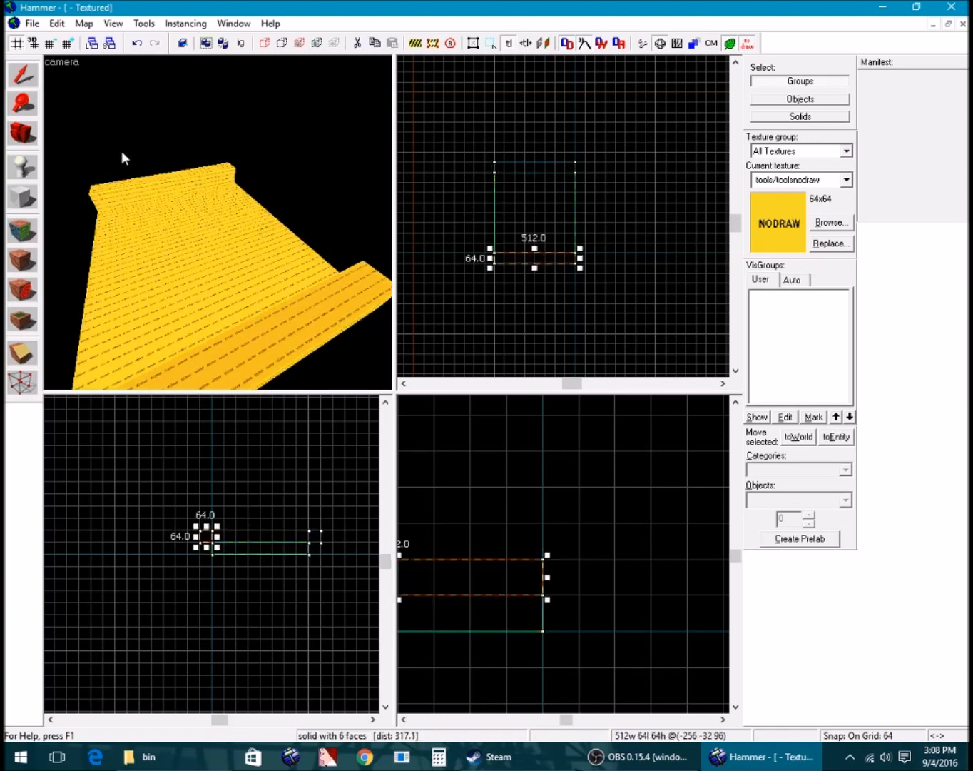
pyautogui.keyDown('ctrl'); pyautogui.click(152, 190); pyautogui.keyUp('ctrl')
pyautogui.scroll(3, 522, 164)
pyautogui.keyDown('shift'); pyautogui.moveTo(522, 164); pyautogui.dragTo(542, 177); pyautogui.keyUp('shift')
pyautogui.click(581, 178)
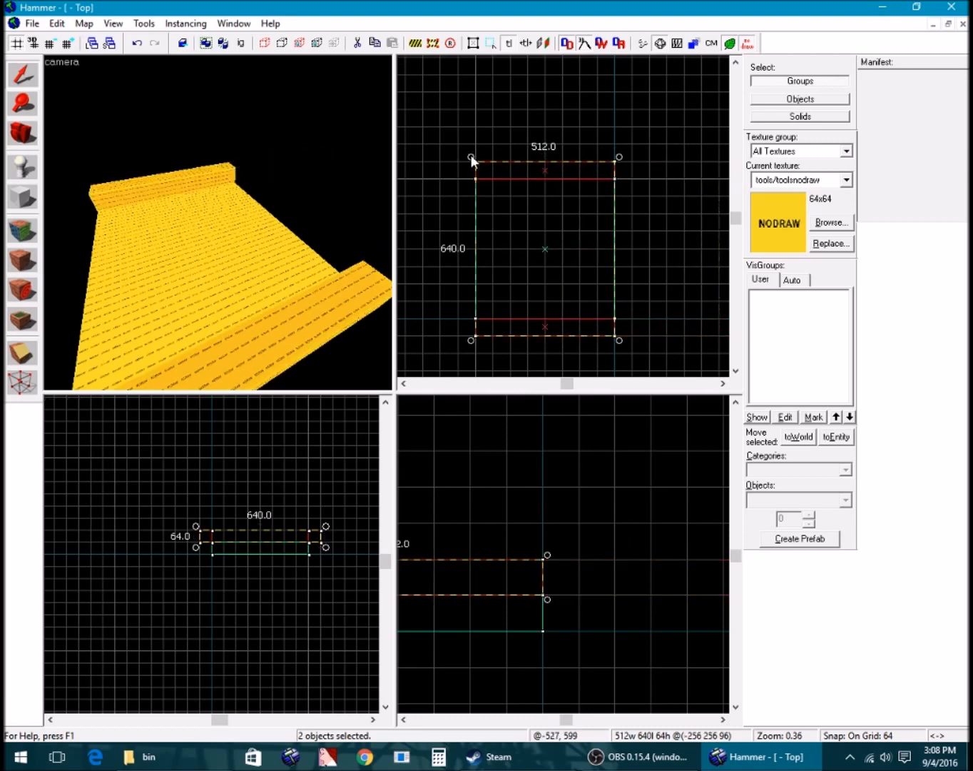
pyautogui.moveTo(471, 161)
pyautogui.mouseDown()
pyautogui.moveTo(522, 156)
pyautogui.moveTo(620, 176)
pyautogui.mouseUp()
pyautogui.click(273, 148)
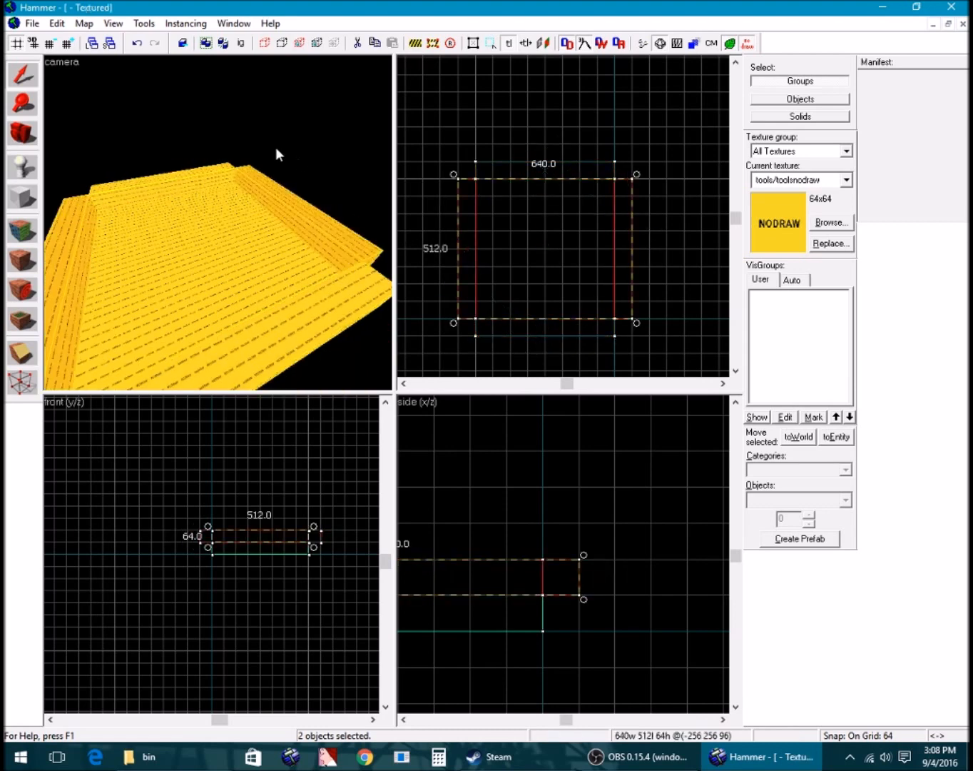
# Copy the floor block straight up onto the top of the walls as a ceiling, and view the room from inside
pyautogui.press('w')
pyautogui.click(217, 223)
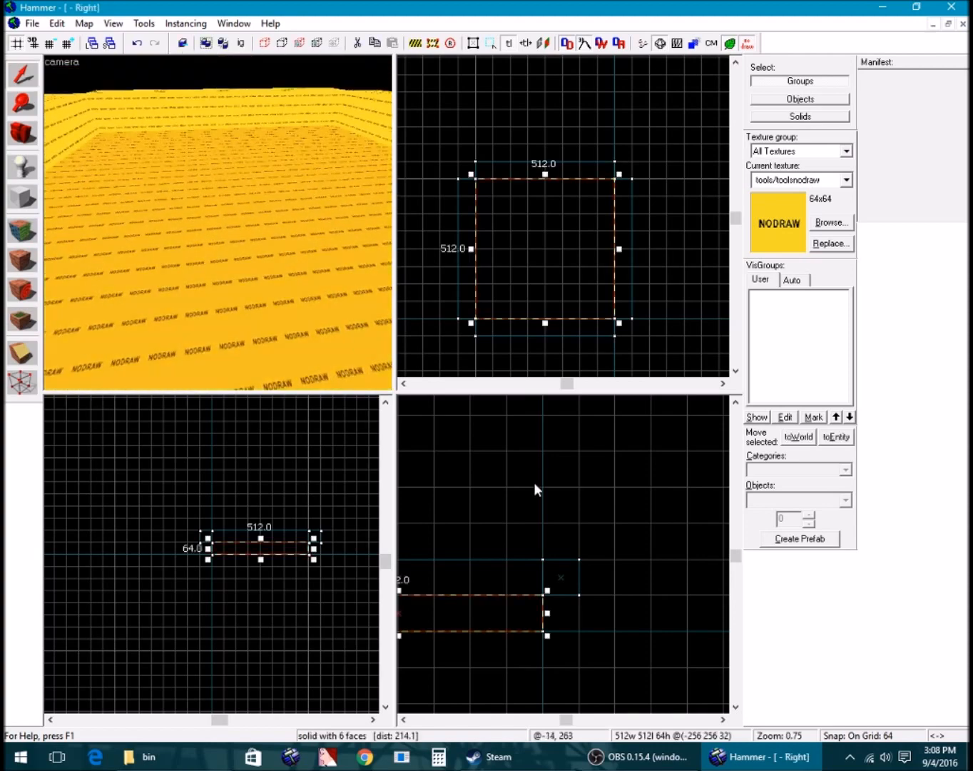
pyautogui.moveTo(519, 604); pyautogui.dragTo(516, 528)
pyautogui.press('z')
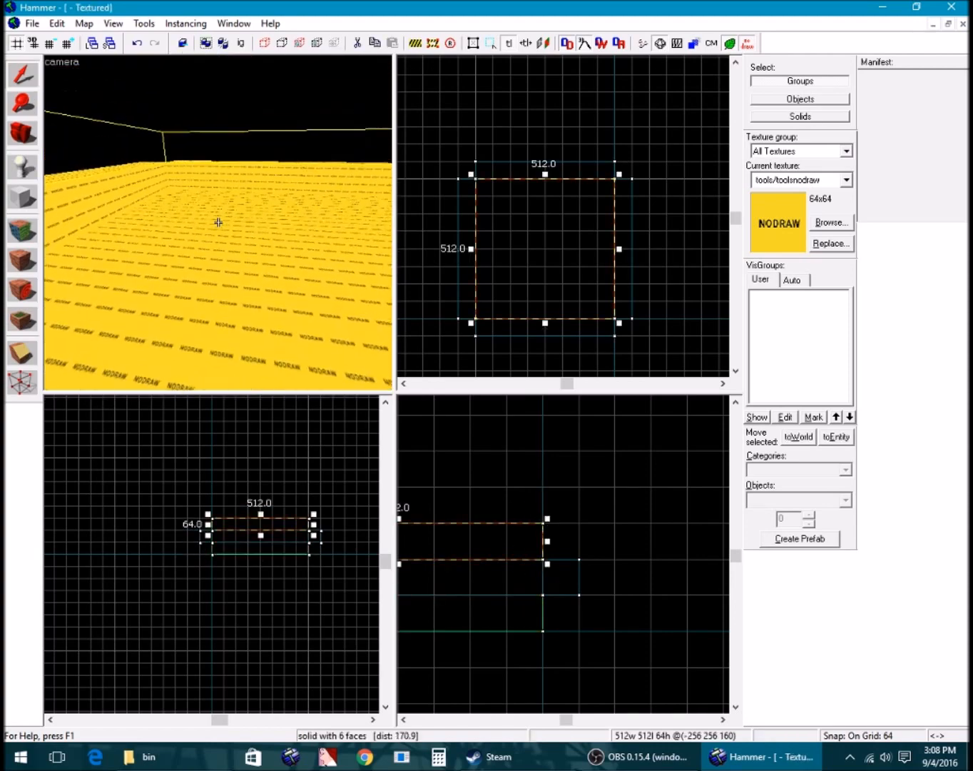
pyautogui.moveTo(219, 223)
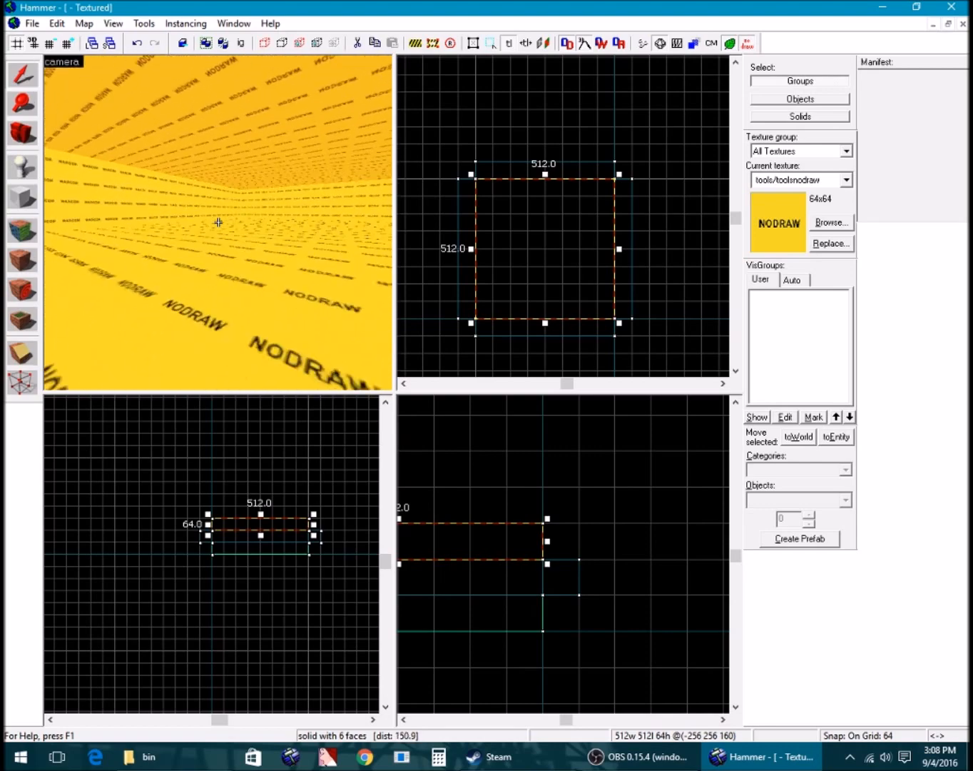
pyautogui.press('z')
# Select the room's inner floor face for texture editing and look through the unfiltered texture list
pyautogui.click(23, 262)
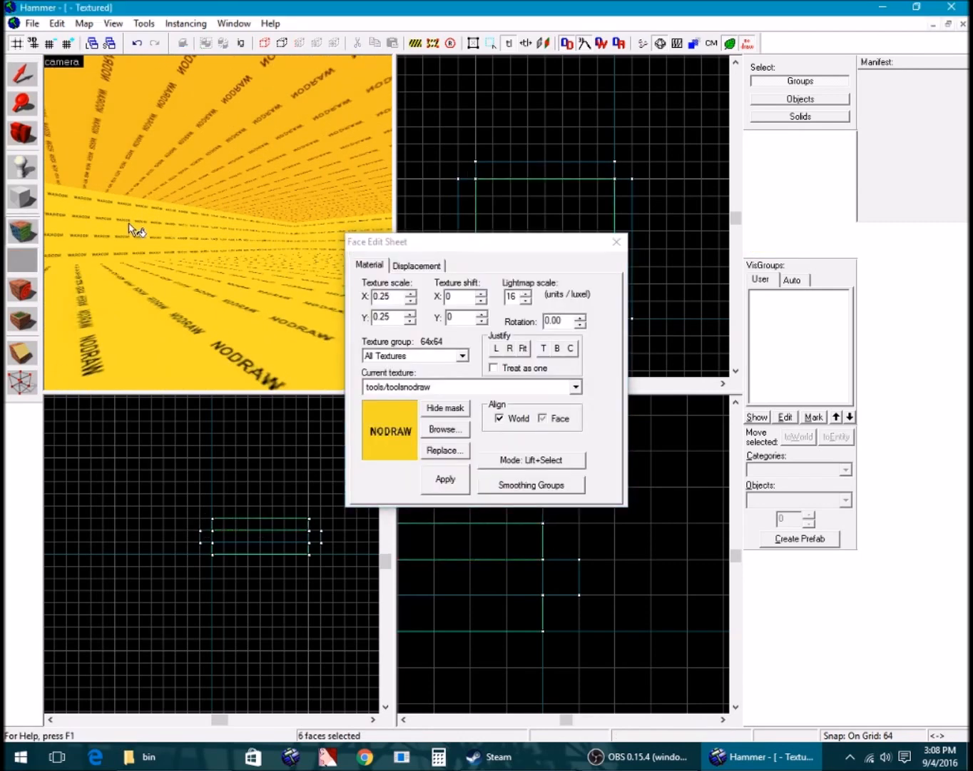
pyautogui.click(130, 228)
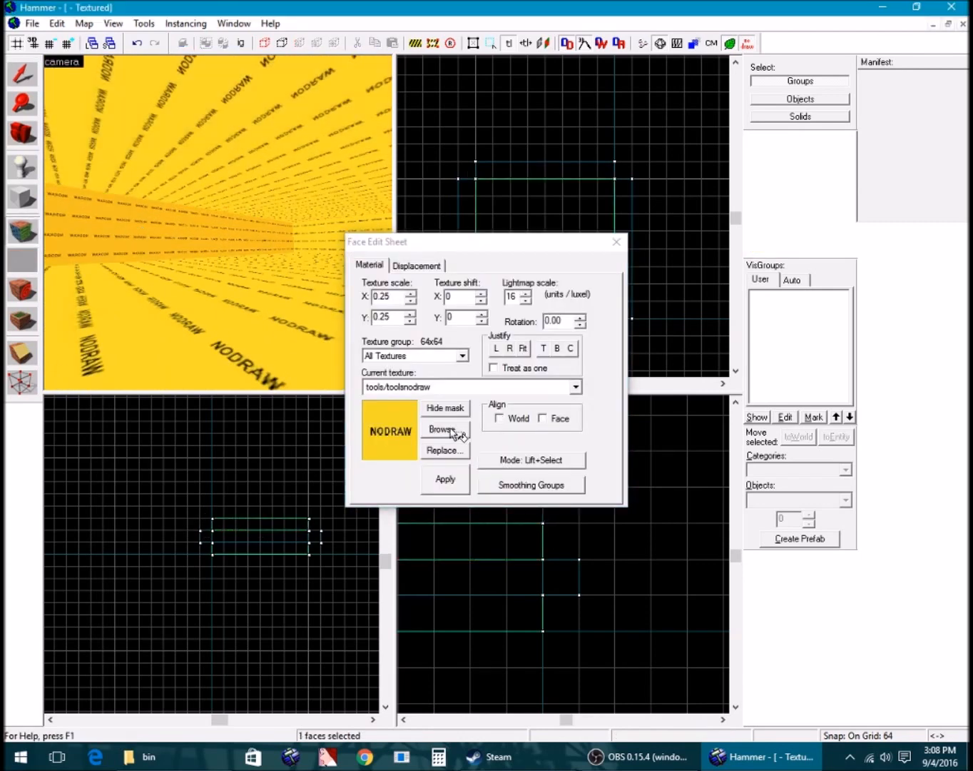
pyautogui.click(272, 326)
pyautogui.click(439, 431)
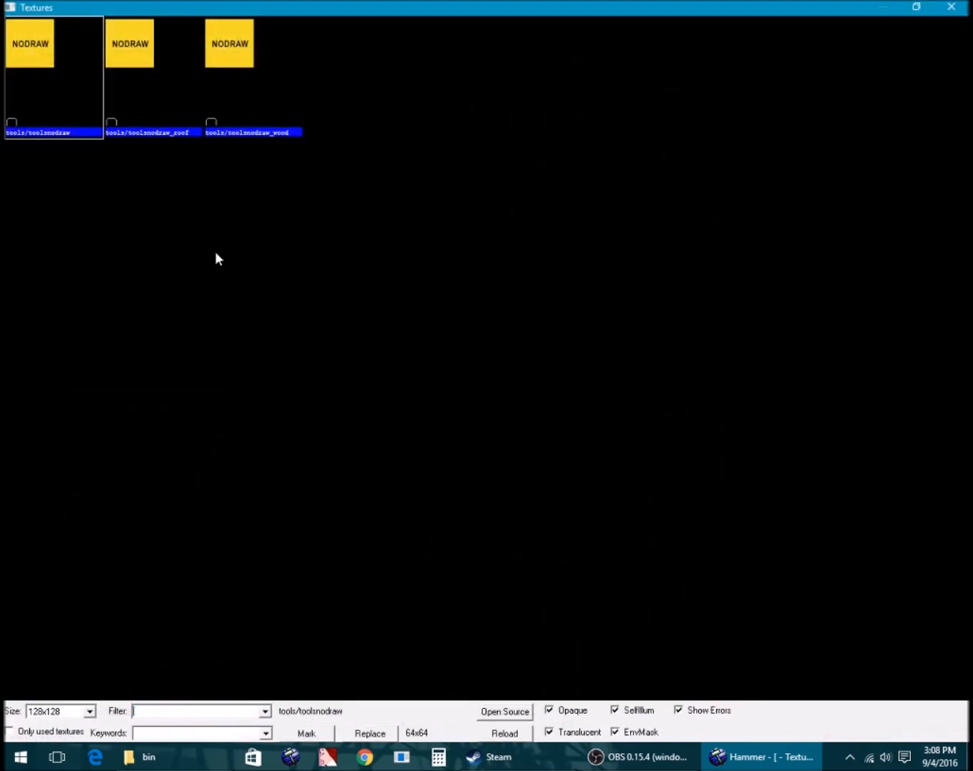
pyautogui.click(370, 346)
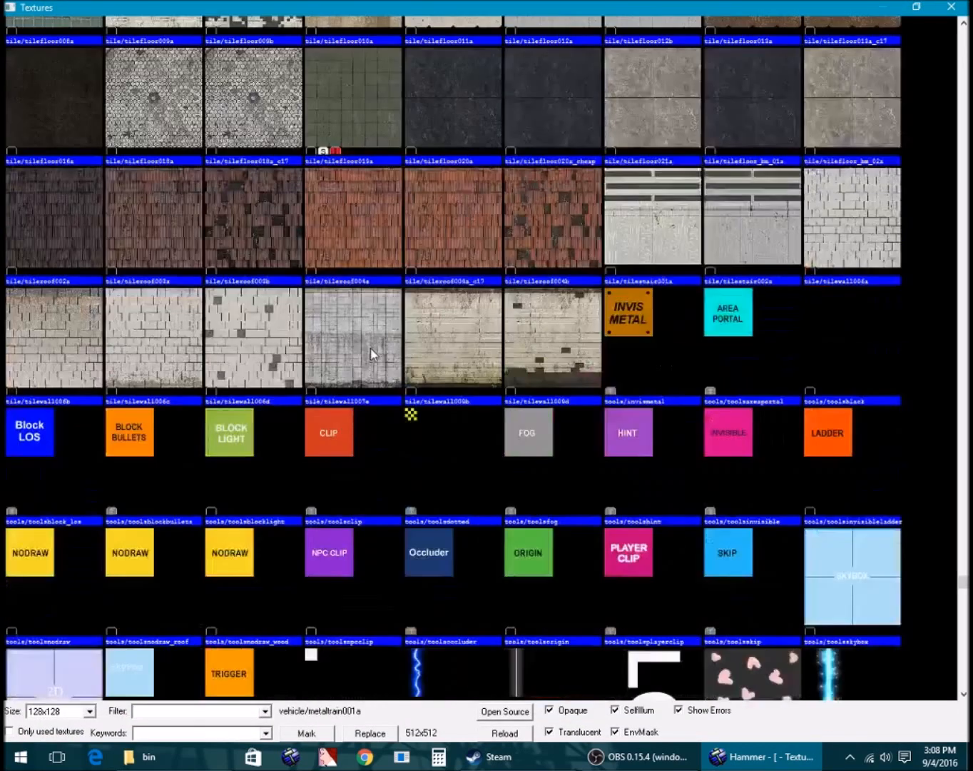
pyautogui.click(951, 7)
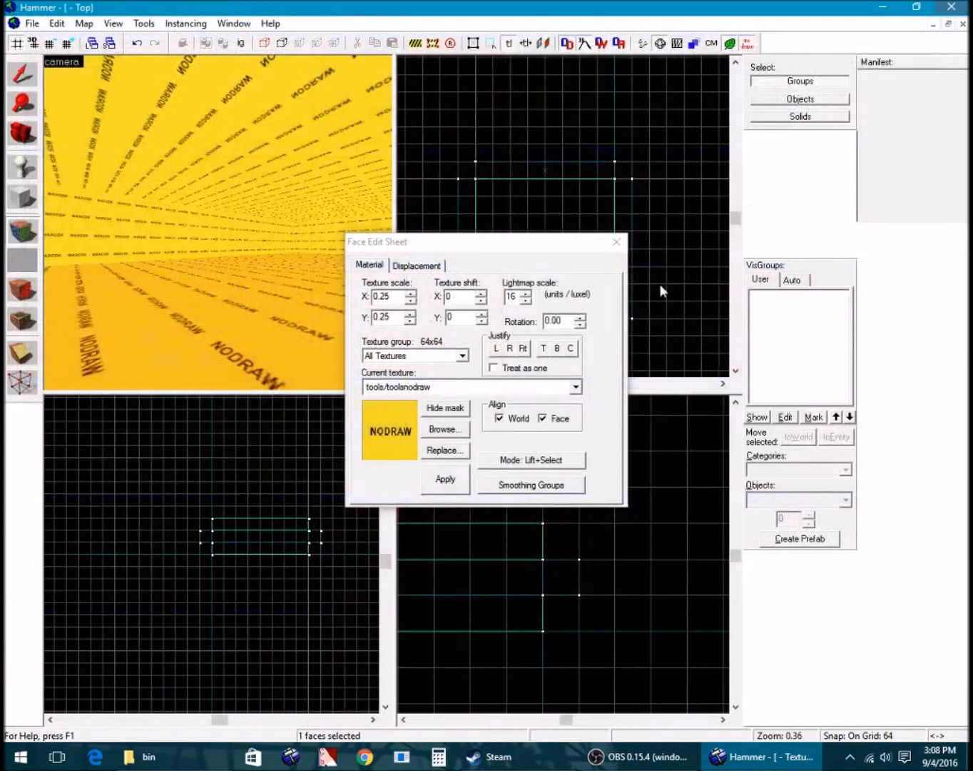
# Filter the textures by floor, pick de_nuke/nukfloora, and apply it to the selected floor face
pyautogui.click(443, 427)
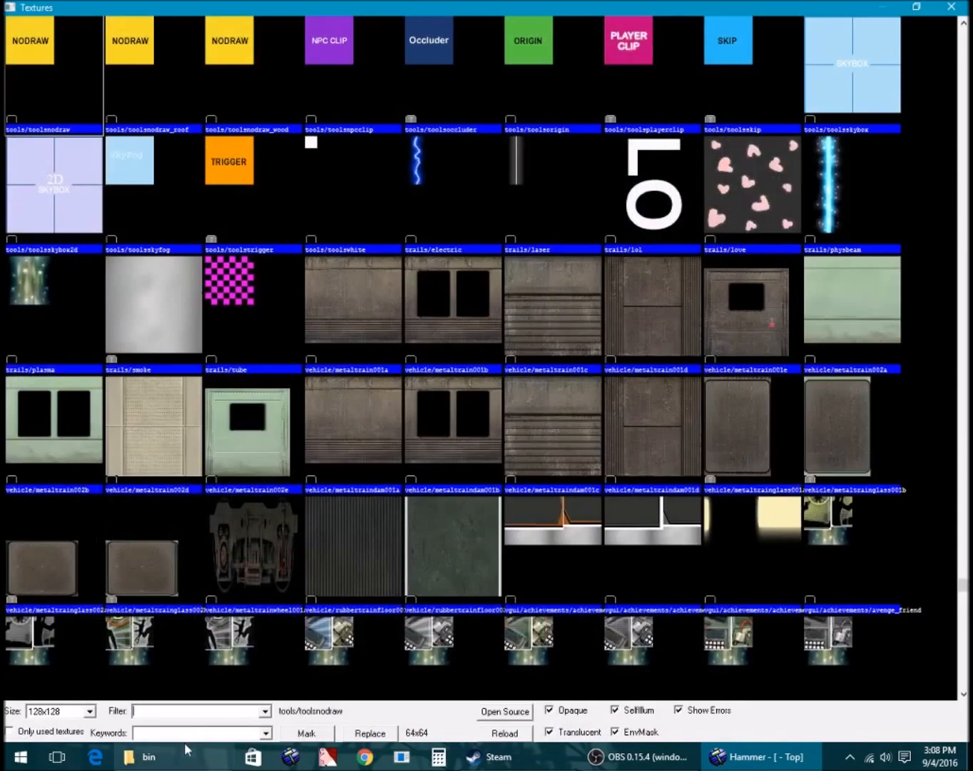
pyautogui.click(186, 713)
pyautogui.write('floor')
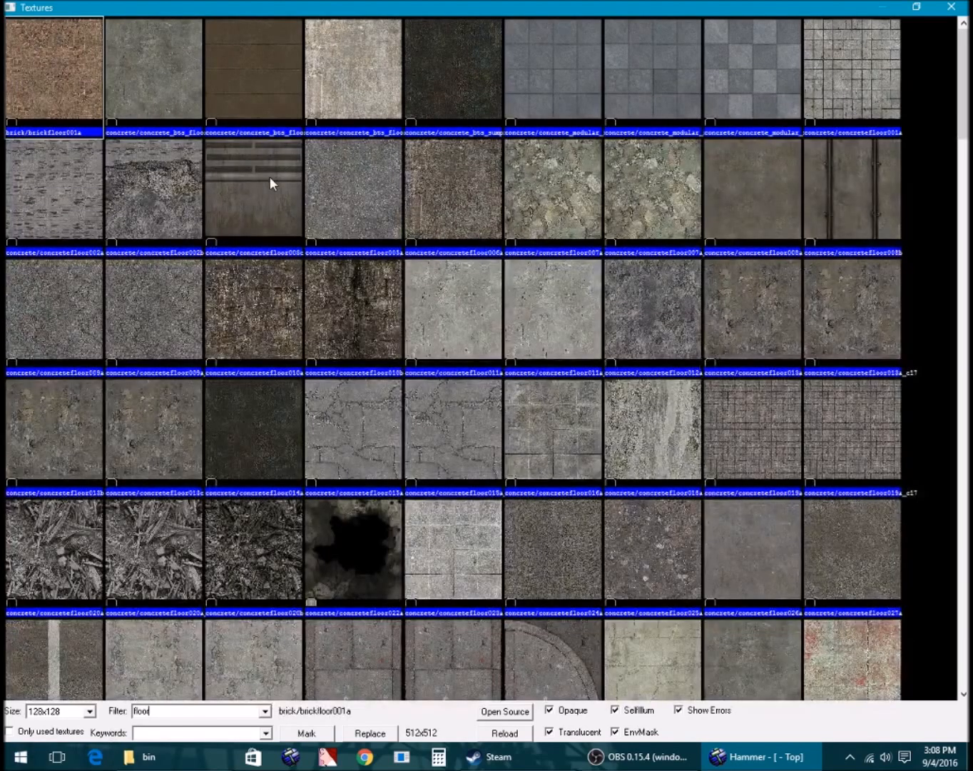
pyautogui.scroll(-5, 311, 378)
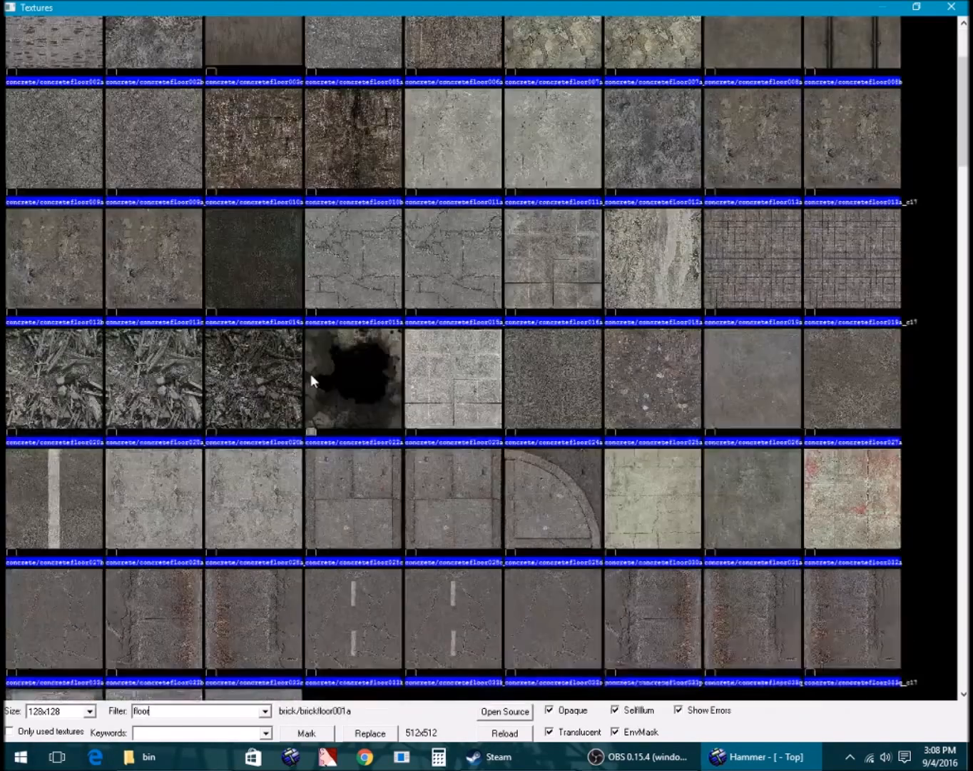
pyautogui.scroll(-3, 312, 386)
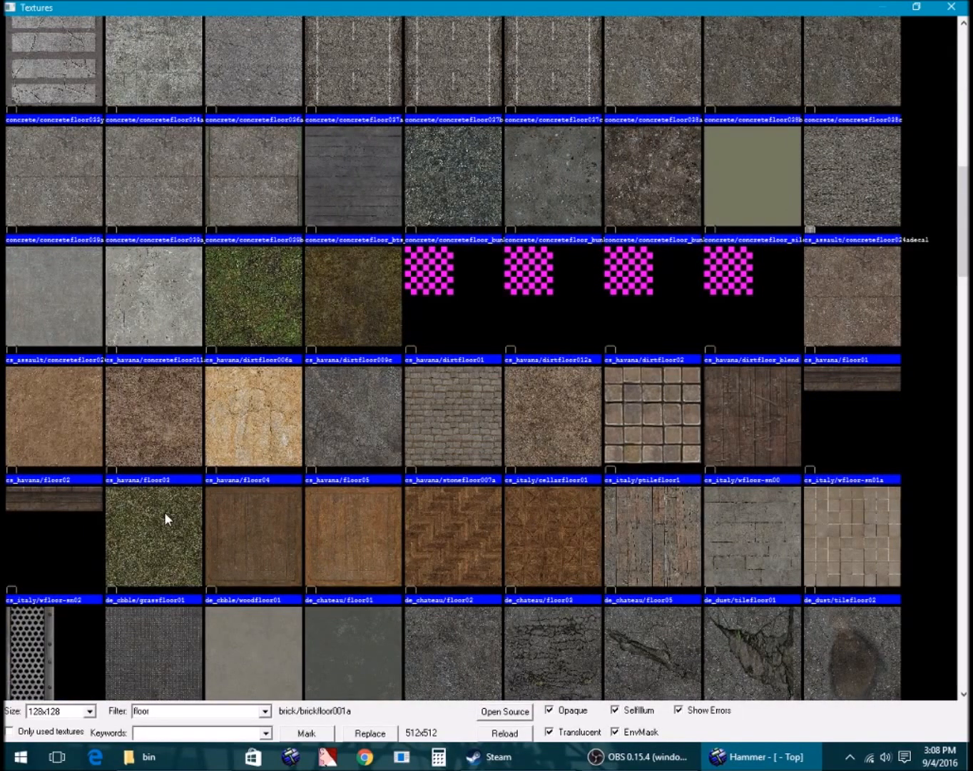
pyautogui.scroll(-3, 543, 536)
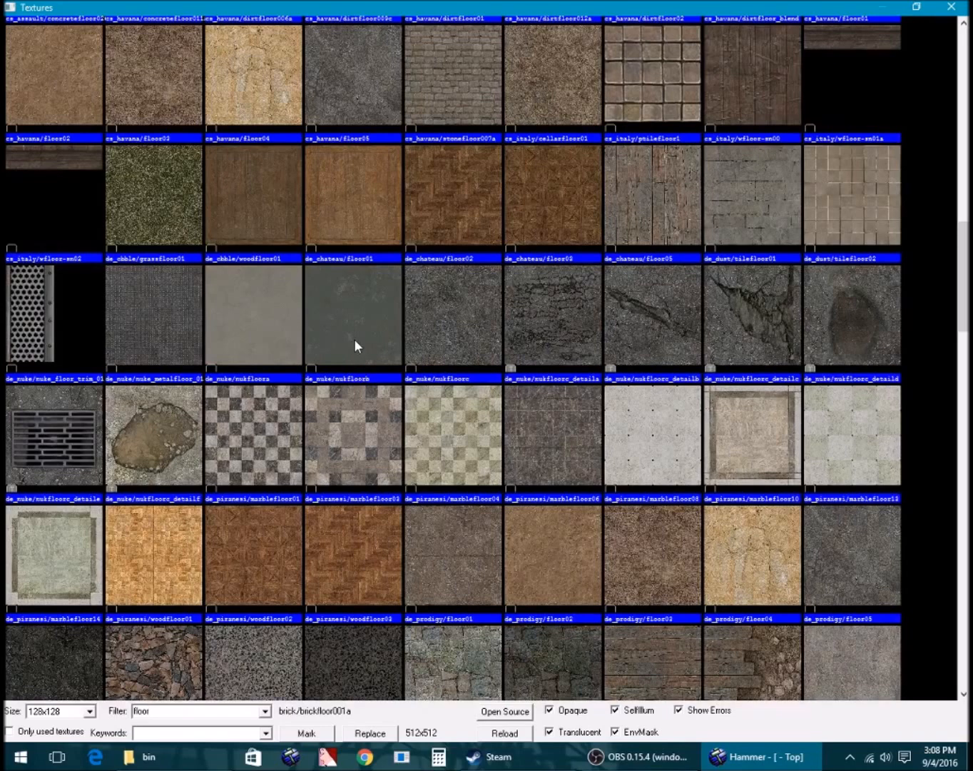
pyautogui.doubleClick(283, 328)
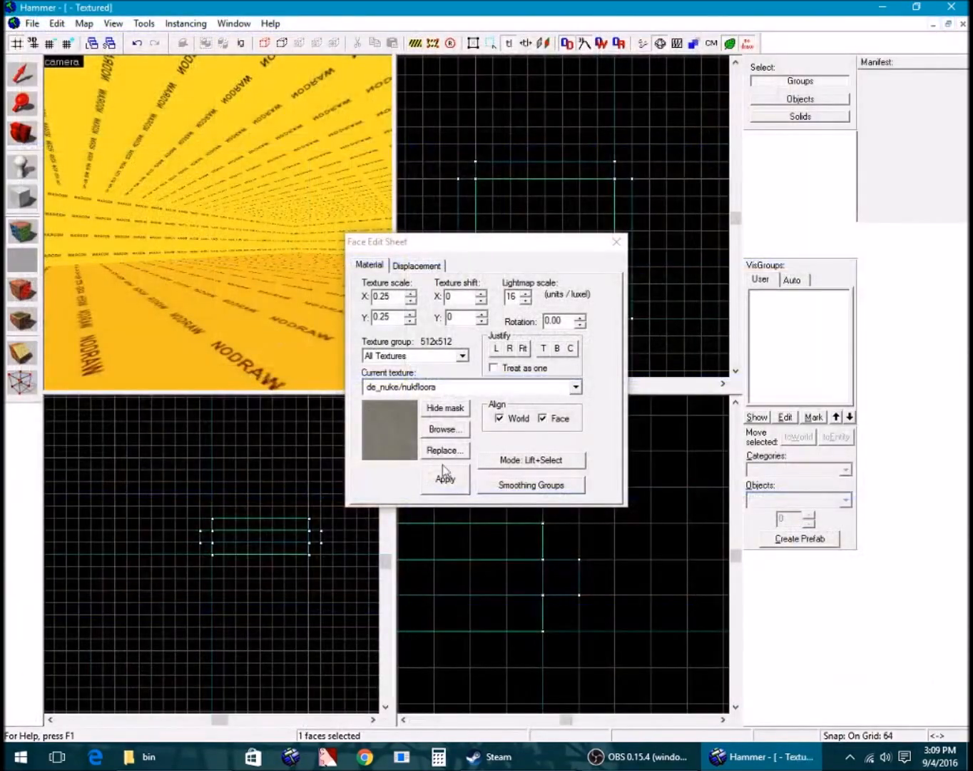
pyautogui.click(446, 480)
# Select an inner wall face, filter the textures by wall, and apply brick/brickwall034e to it
pyautogui.press('z')
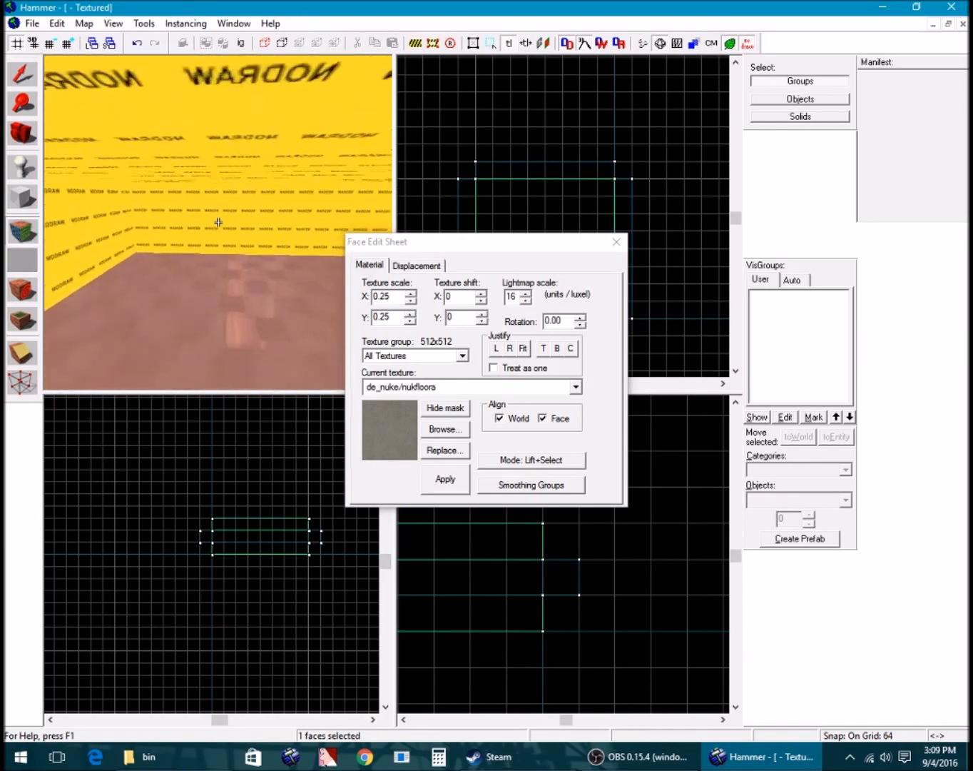
pyautogui.press('z')
pyautogui.click(218, 225)
pyautogui.click(324, 302)
pyautogui.click(235, 239)
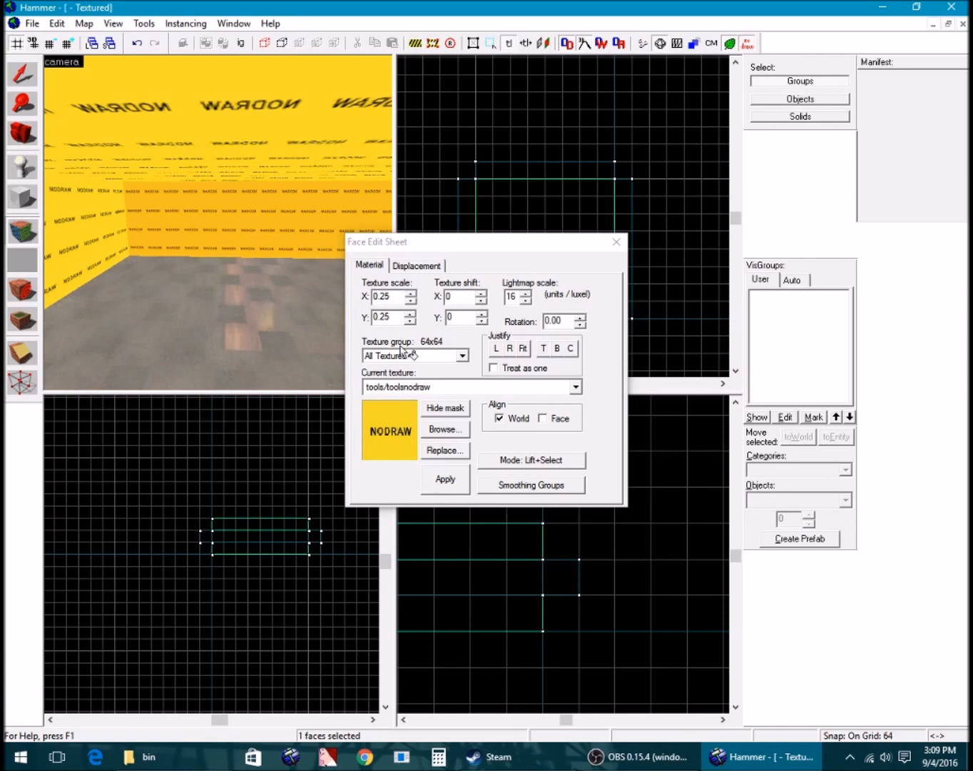
pyautogui.click(444, 429)
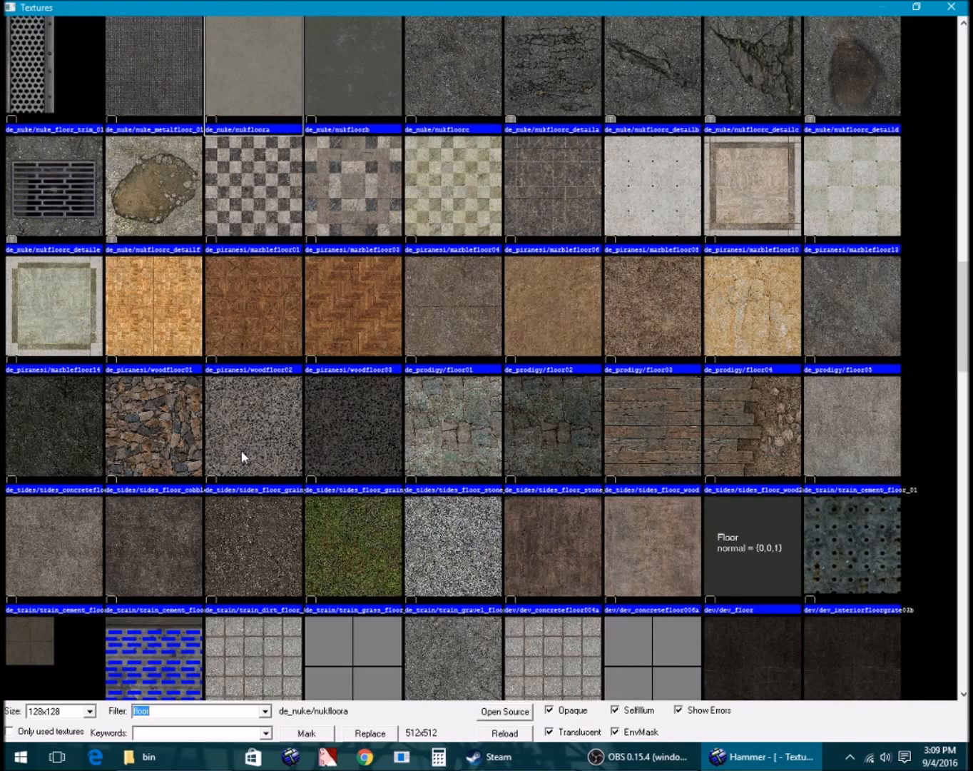
pyautogui.write('wall')
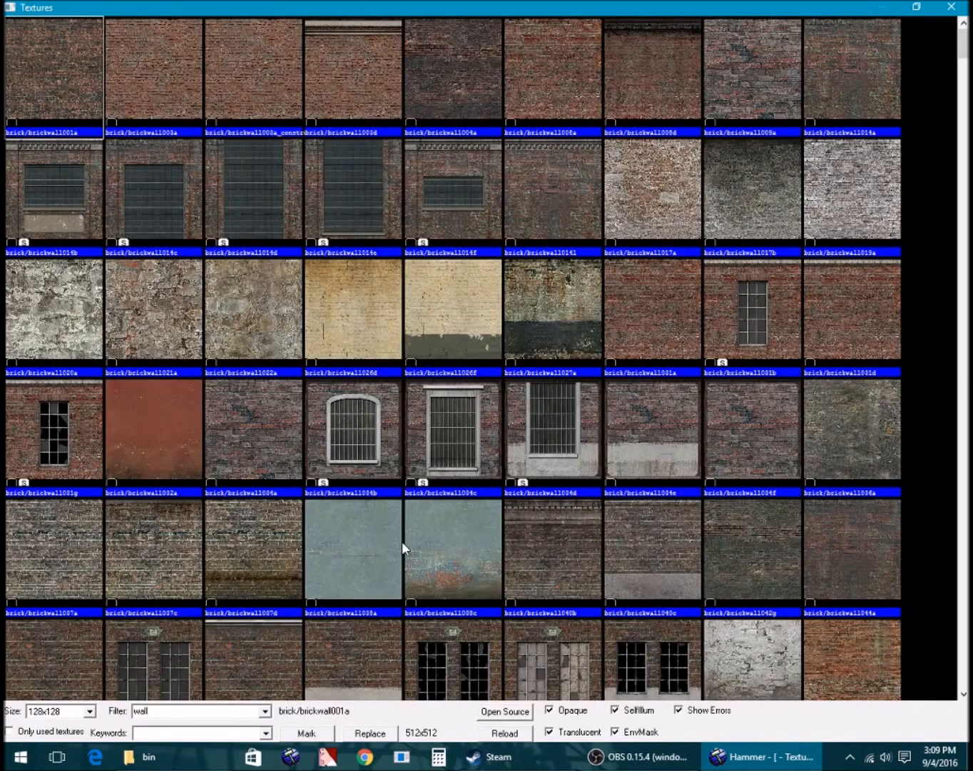
pyautogui.doubleClick(680, 440)
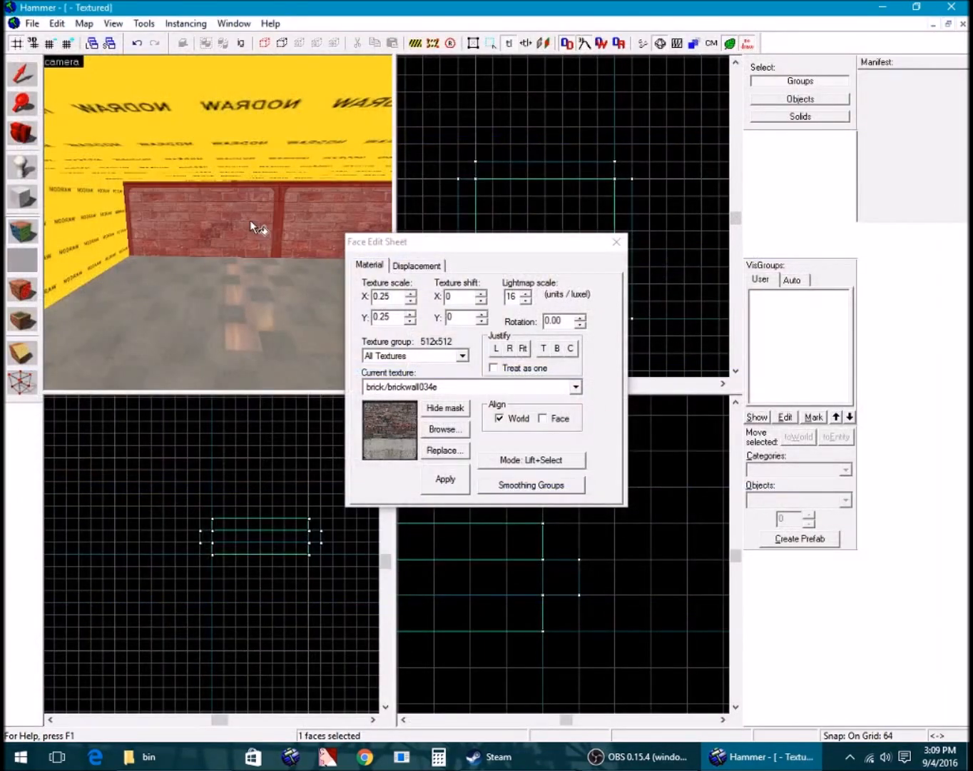
pyautogui.press('z')
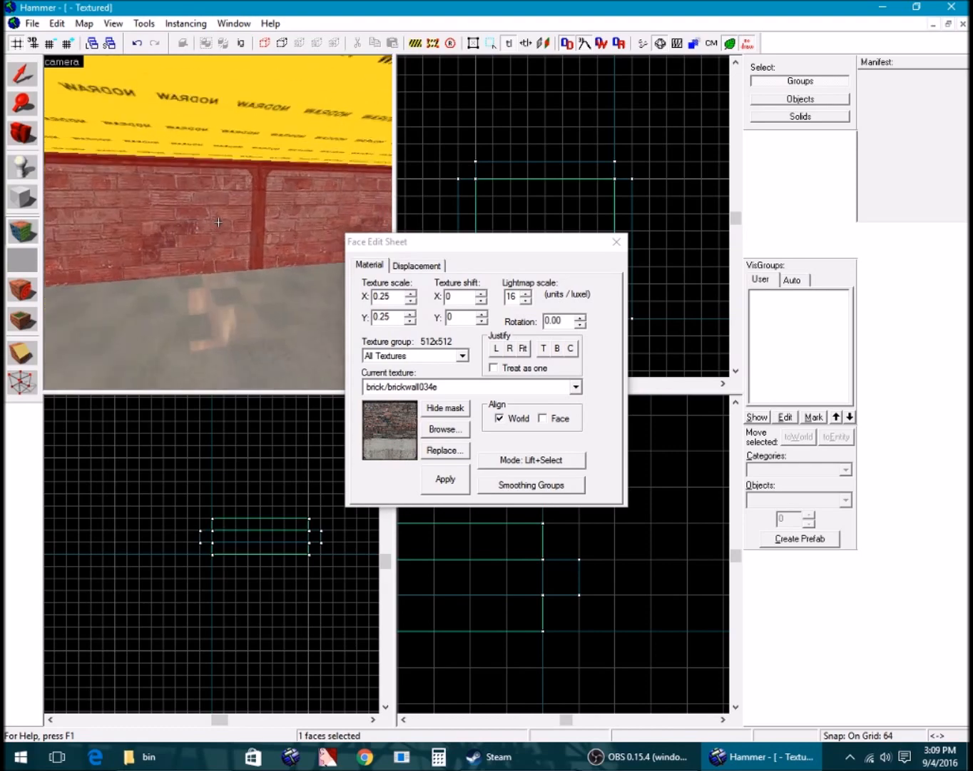
pyautogui.press('w')
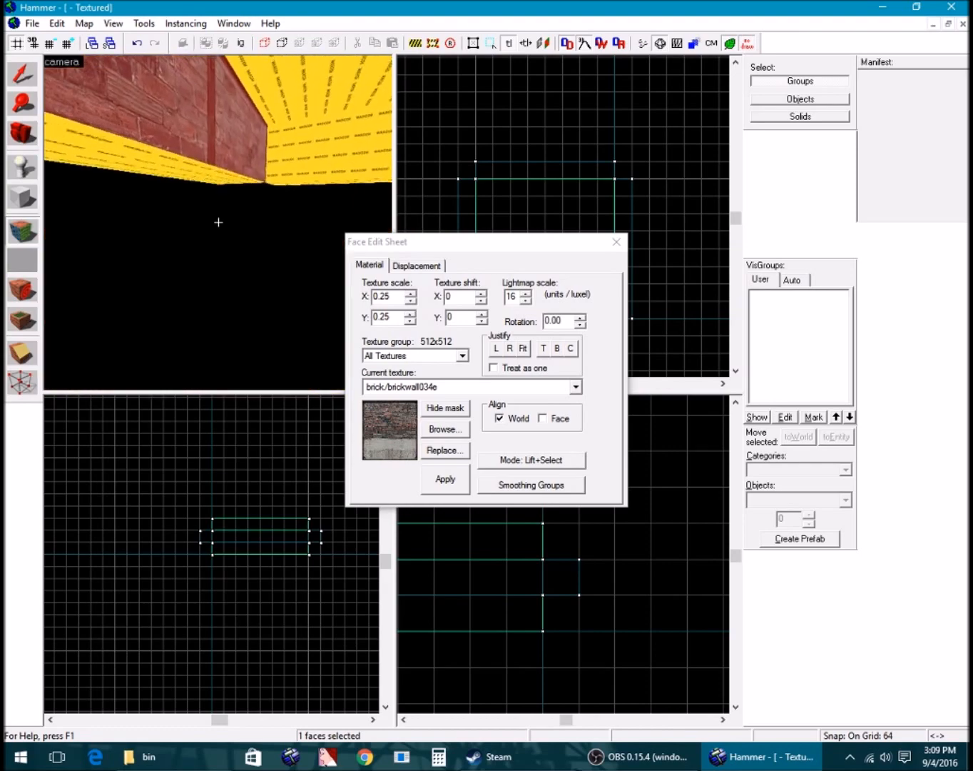
# Leave face editing, select all four wall blocks together, and raise their top edge by one 64-unit grid step
pyautogui.press('z')
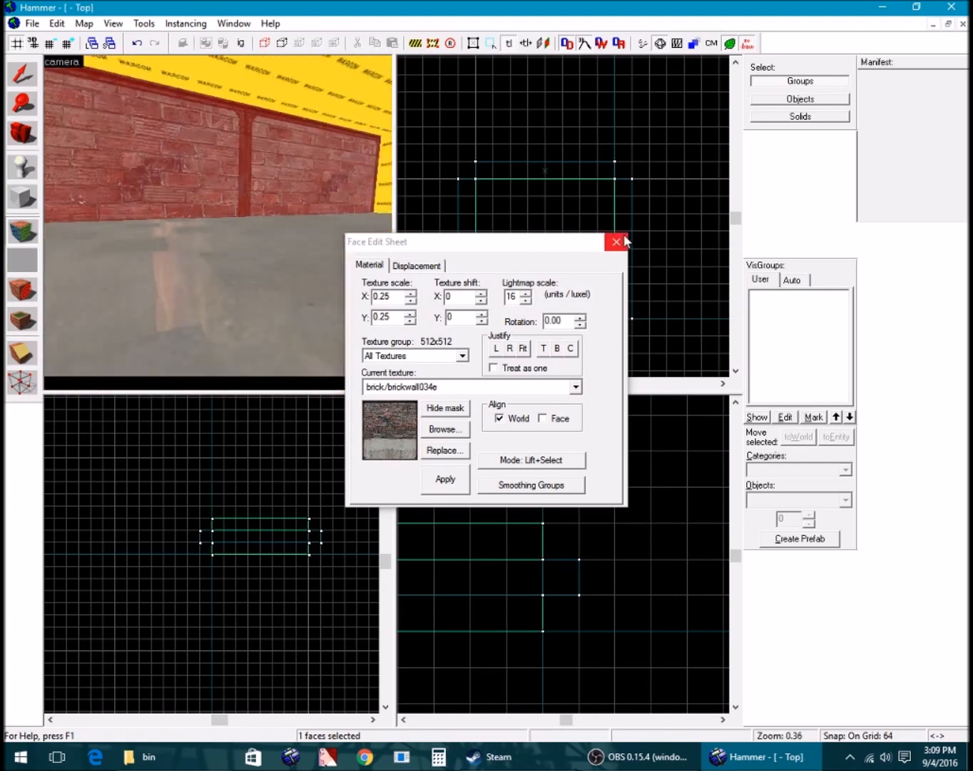
pyautogui.click(617, 242)
pyautogui.click(257, 279)
pyautogui.scroll(-6, 441, 508)
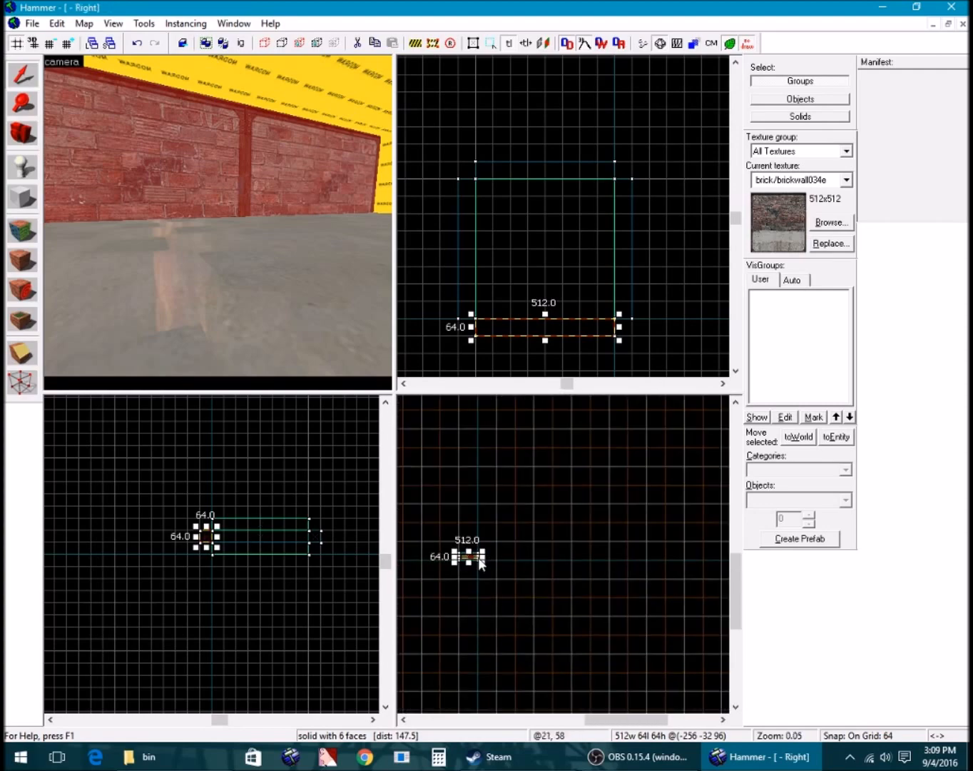
pyautogui.press('z')
pyautogui.press('w')
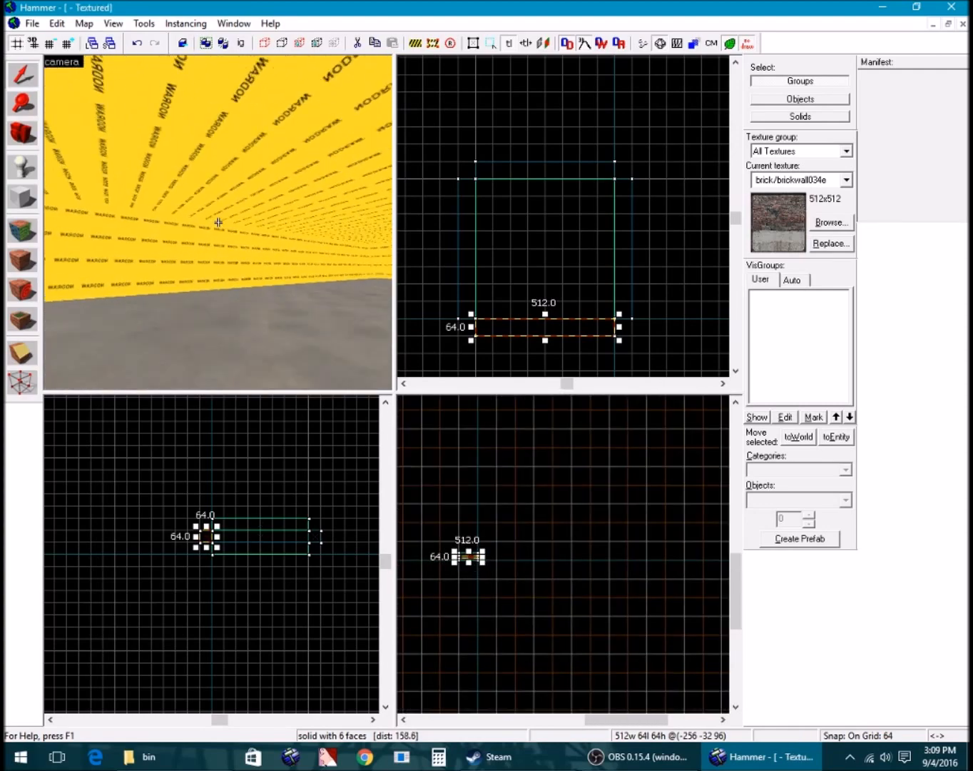
pyautogui.click(232, 248)
pyautogui.press('z')
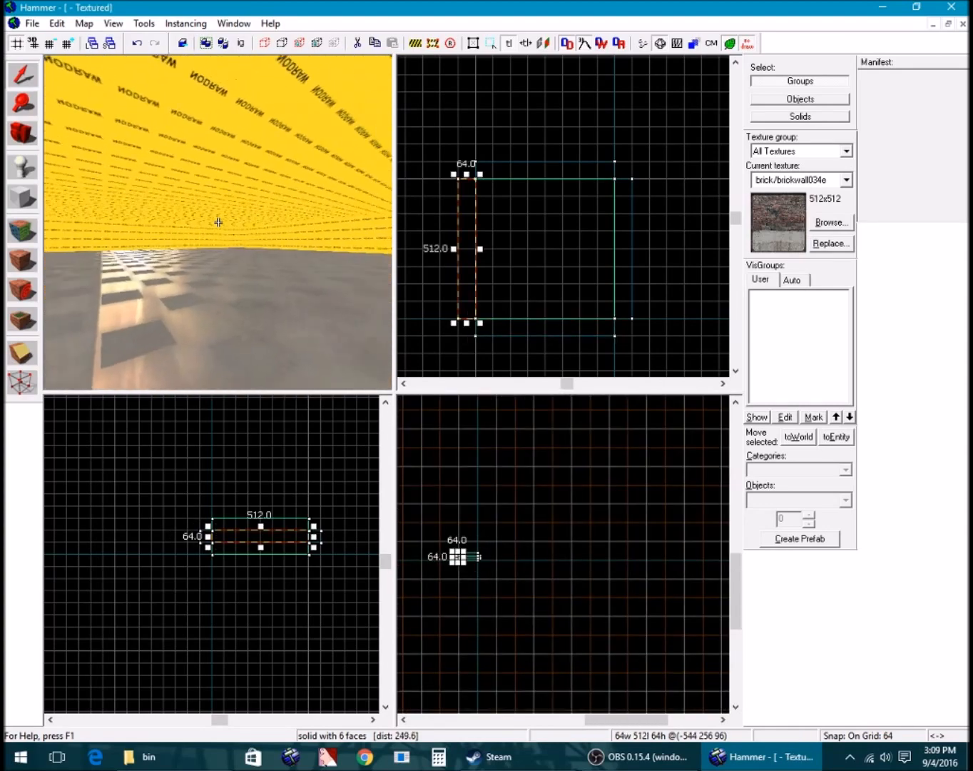
pyautogui.press('w')
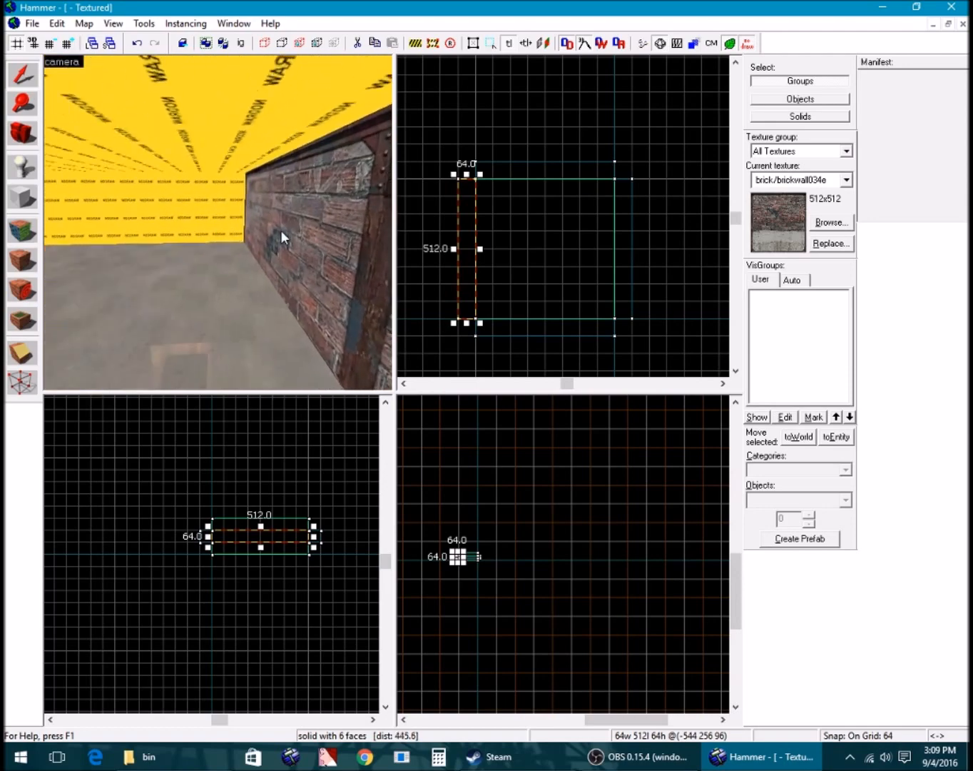
pyautogui.press('z')
pyautogui.press('w')
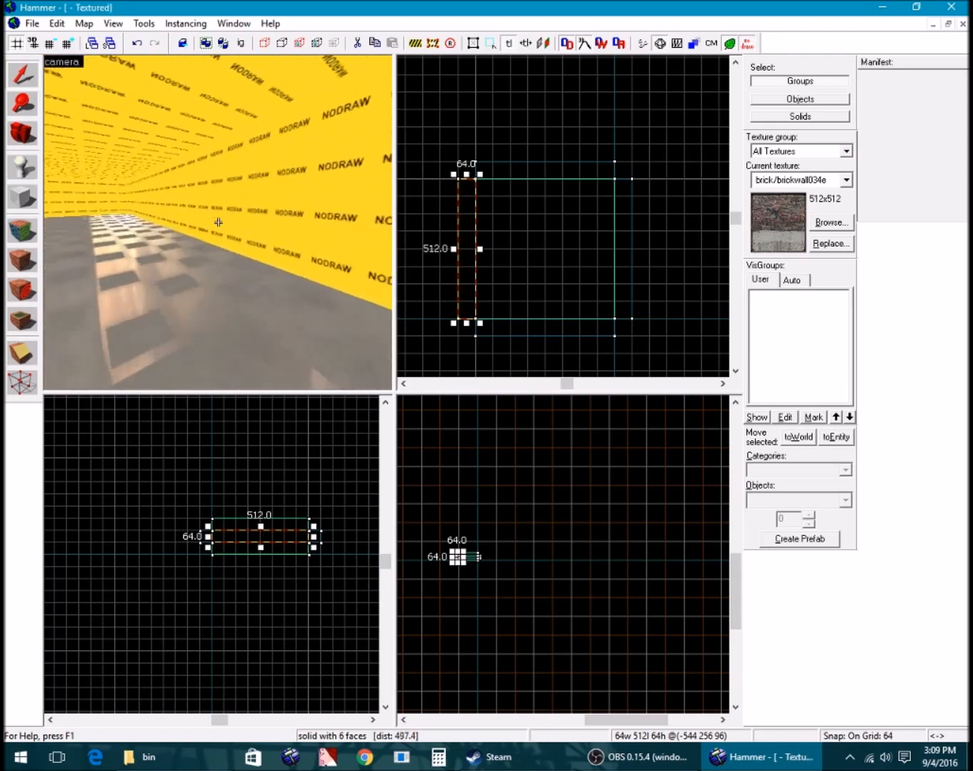
pyautogui.press('z')
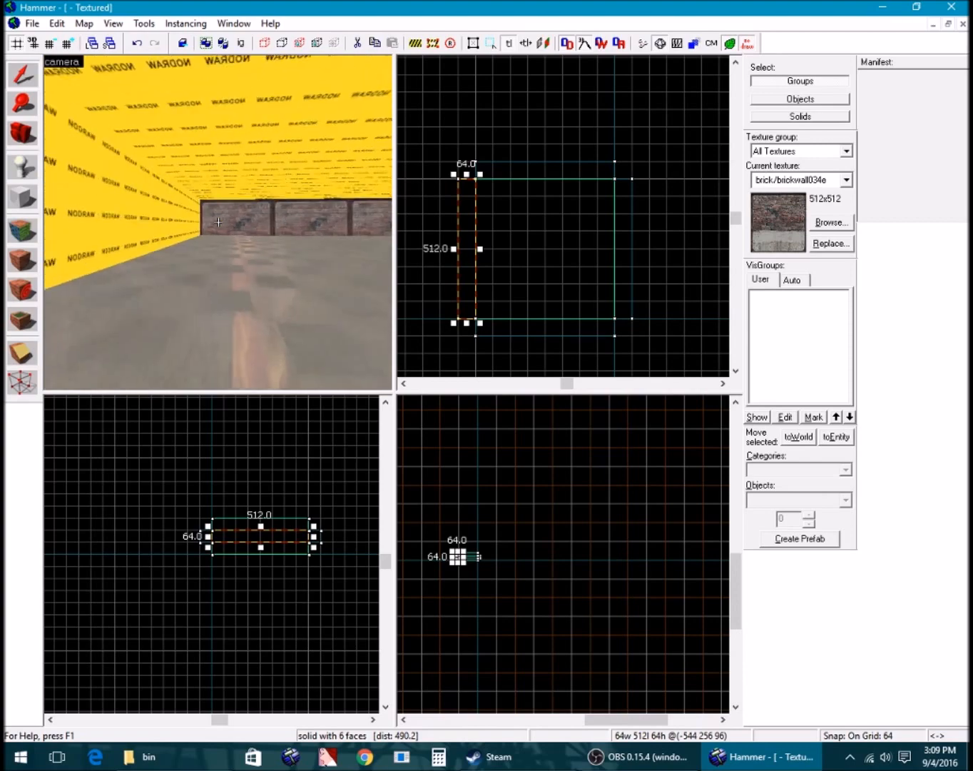
pyautogui.keyDown('ctrl'); pyautogui.click(238, 215); pyautogui.keyUp('ctrl')
pyautogui.keyDown('ctrl'); pyautogui.click(155, 224); pyautogui.keyUp('ctrl')
pyautogui.keyDown('ctrl'); pyautogui.click(215, 246); pyautogui.keyUp('ctrl')
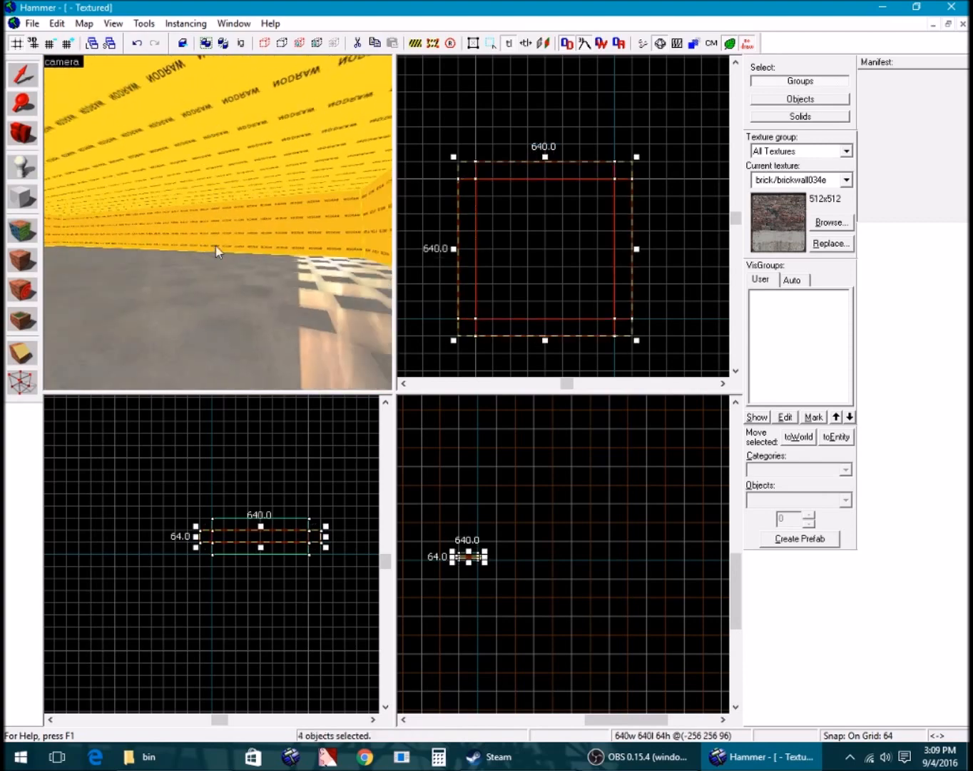
pyautogui.scroll(10, 489, 544)
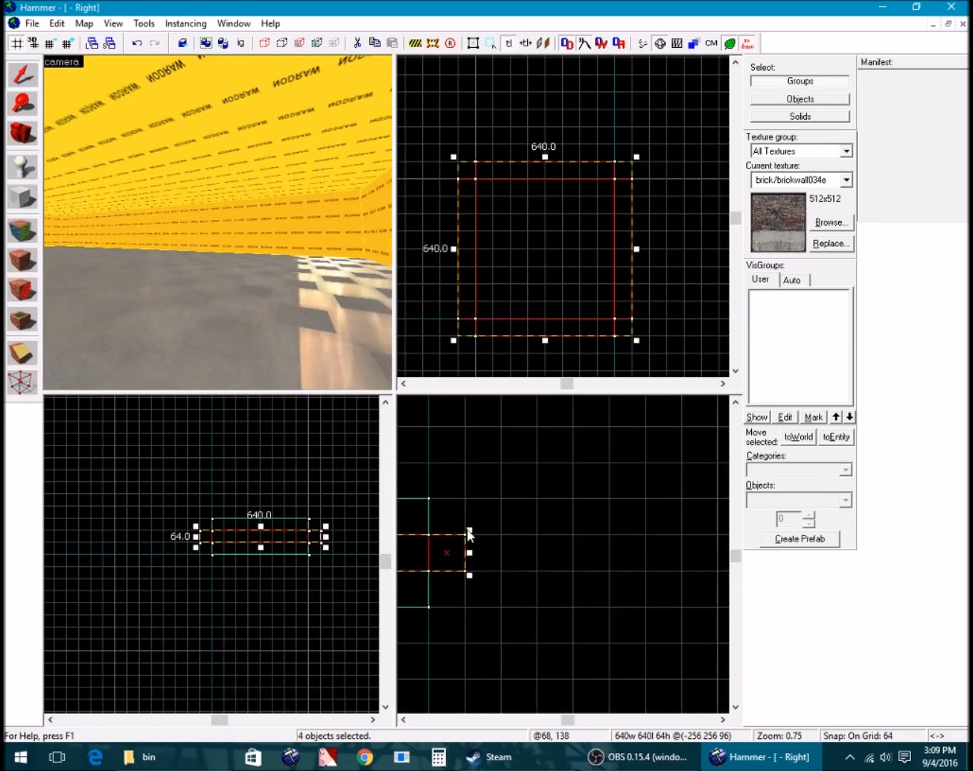
pyautogui.moveTo(469, 530); pyautogui.dragTo(467, 502)
# Select the ceiling block and move it up 64 units onto the top of the taller walls
pyautogui.click(273, 171)
pyautogui.scroll(3, 436, 551)
pyautogui.moveTo(411, 525); pyautogui.dragTo(417, 456)
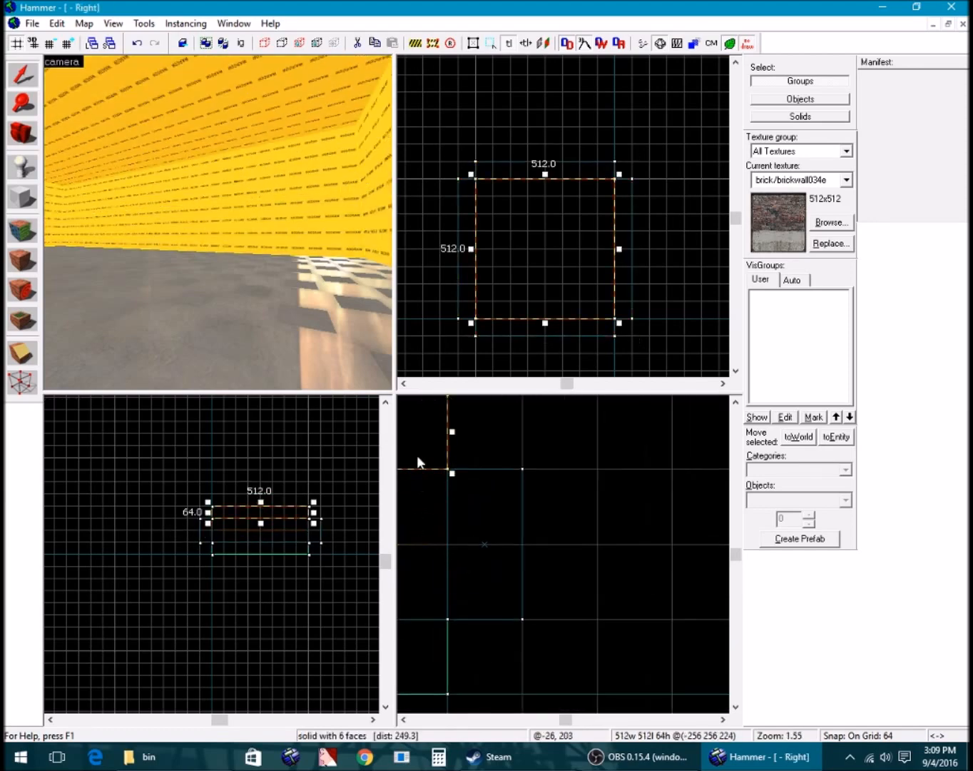
# Select the brick-textured inner wall face for texture editing and justify its texture to the bottom, giving a Y shift of 256
pyautogui.press('z')
pyautogui.press('w')
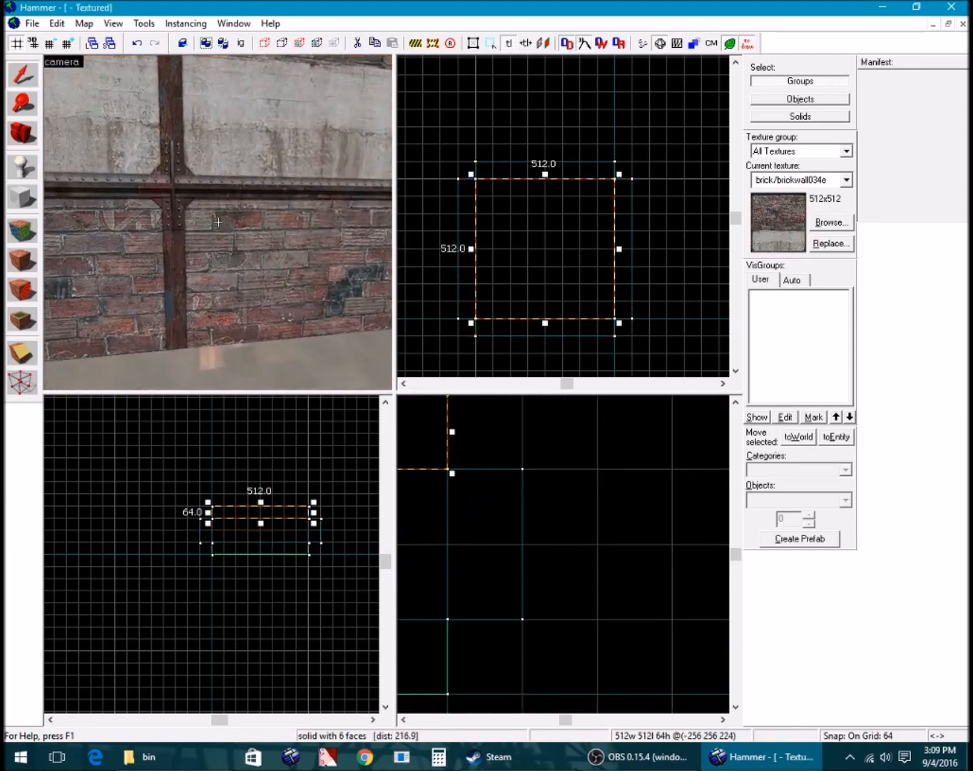
pyautogui.press('w')
pyautogui.press('s')
pyautogui.press('w')
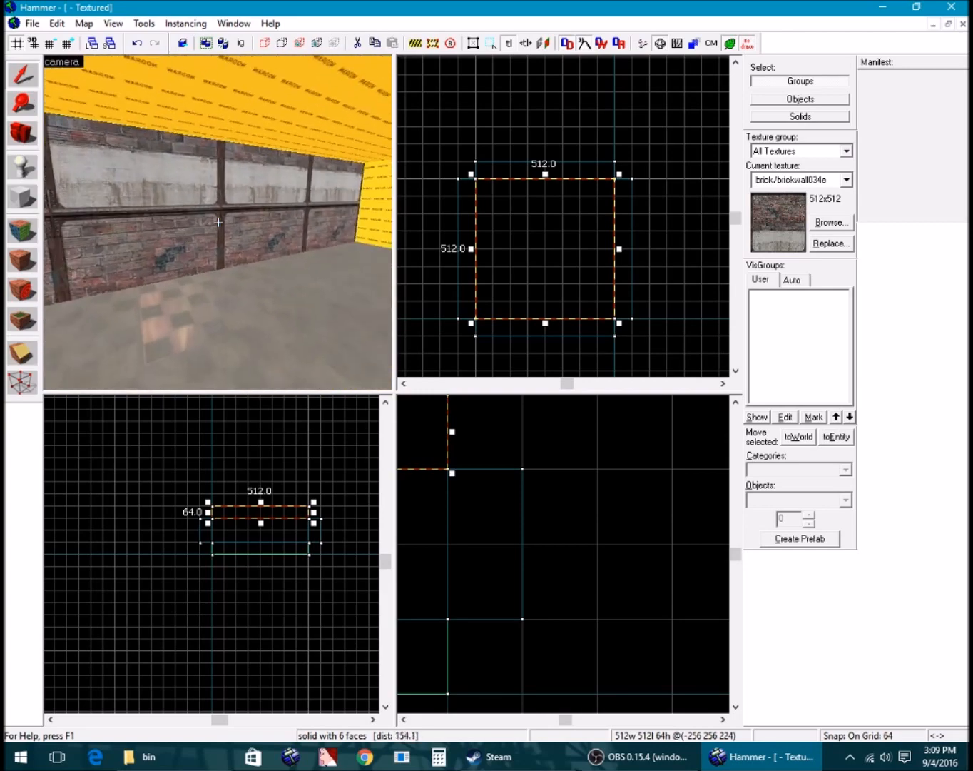
pyautogui.press('s')
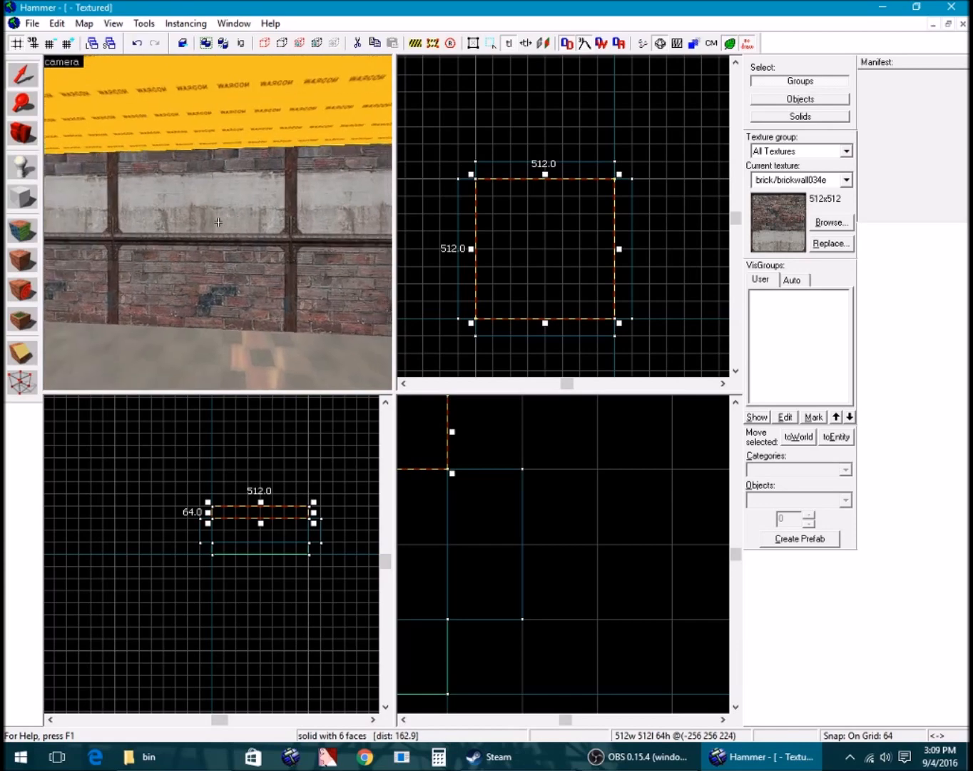
pyautogui.press('z')
pyautogui.click(29, 254)
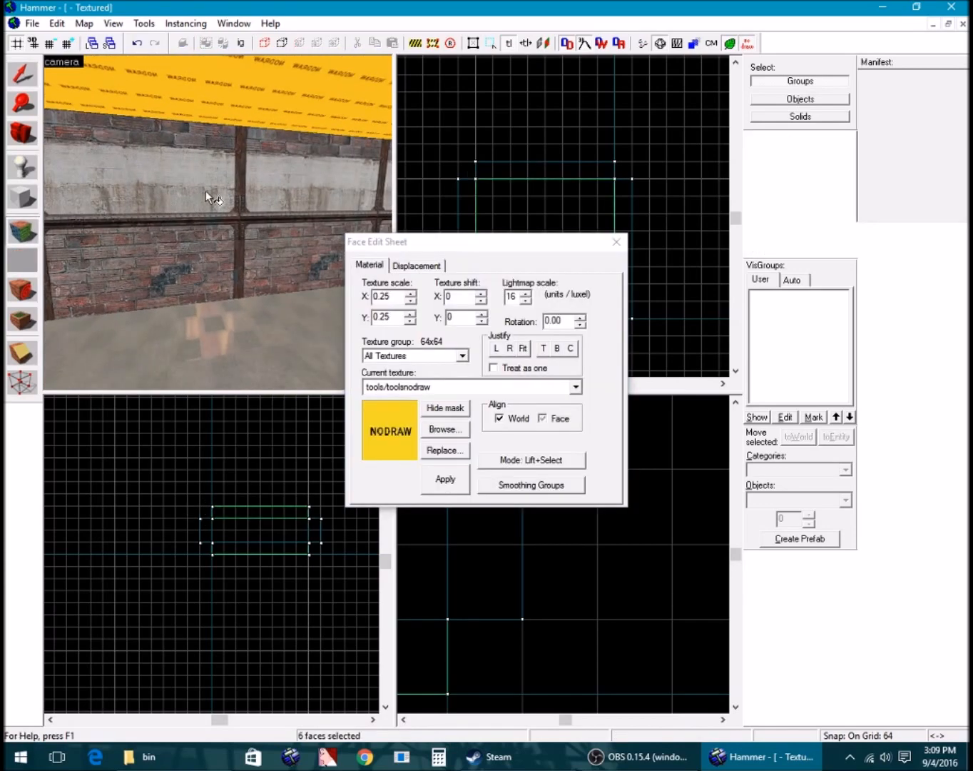
pyautogui.click(211, 215)
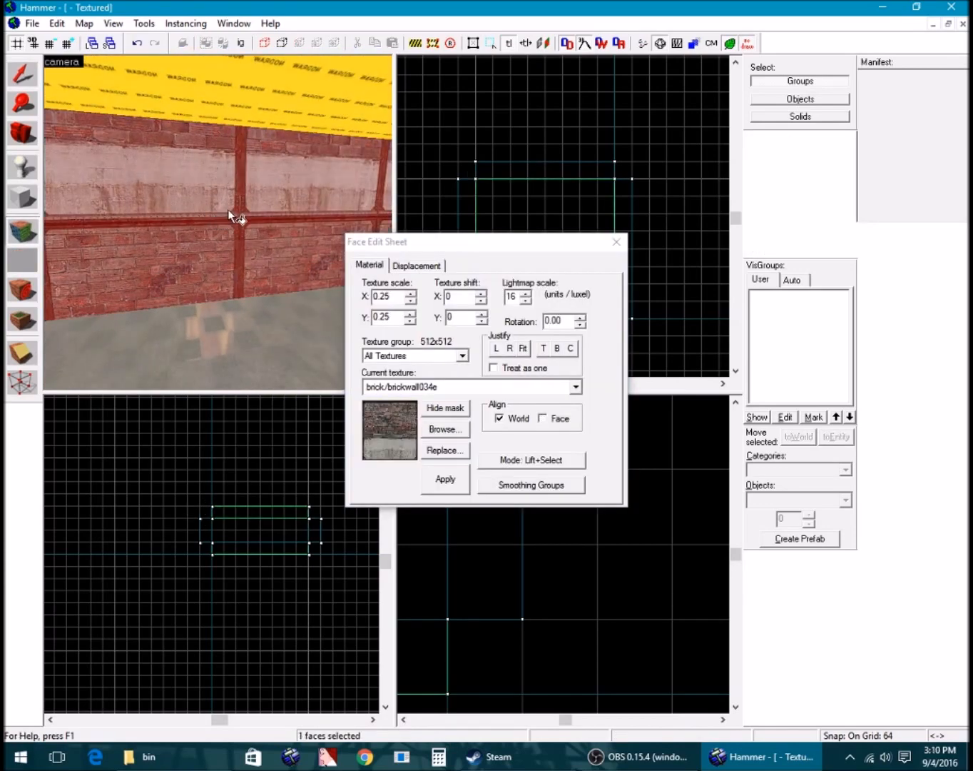
pyautogui.press('s')
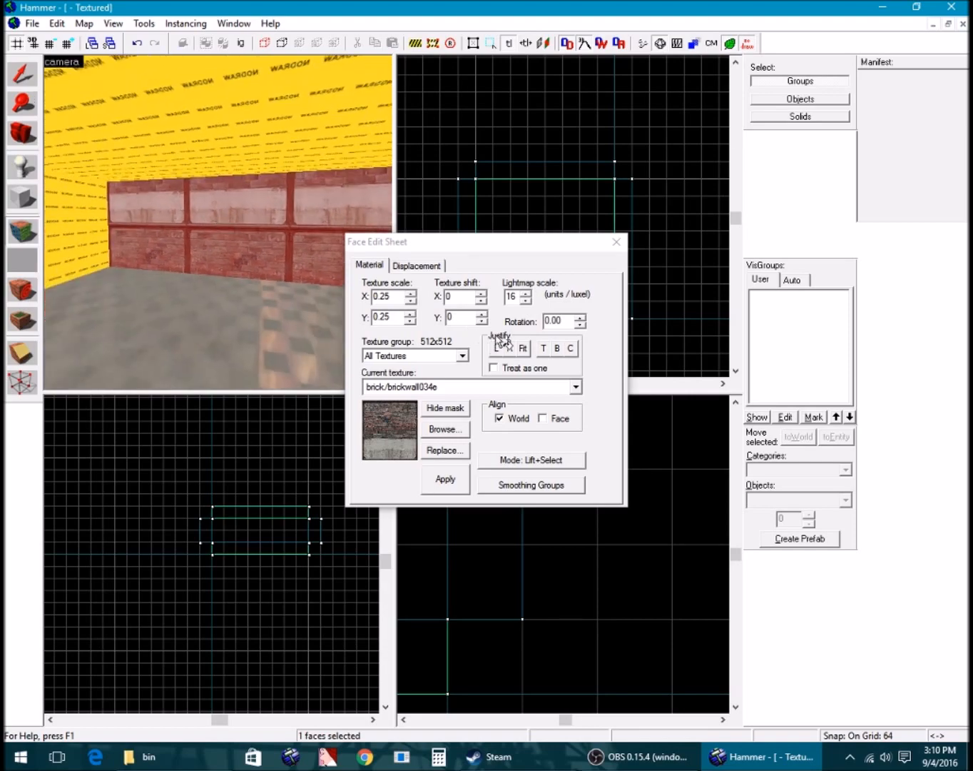
pyautogui.click(558, 350)
pyautogui.press('z')
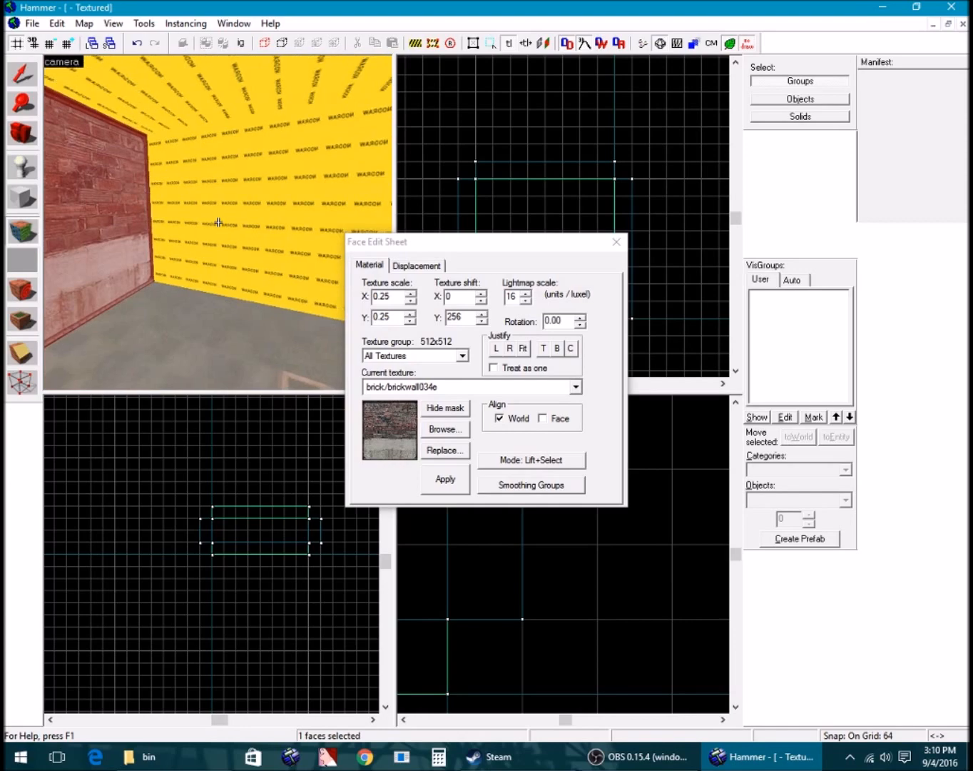
# Copy the shifted brick/brickwall034e texture from the selected face onto the other three inner wall faces
pyautogui.press('z')
pyautogui.rightClick(240, 217)
pyautogui.click(266, 211)
pyautogui.press('z')
pyautogui.press('z')
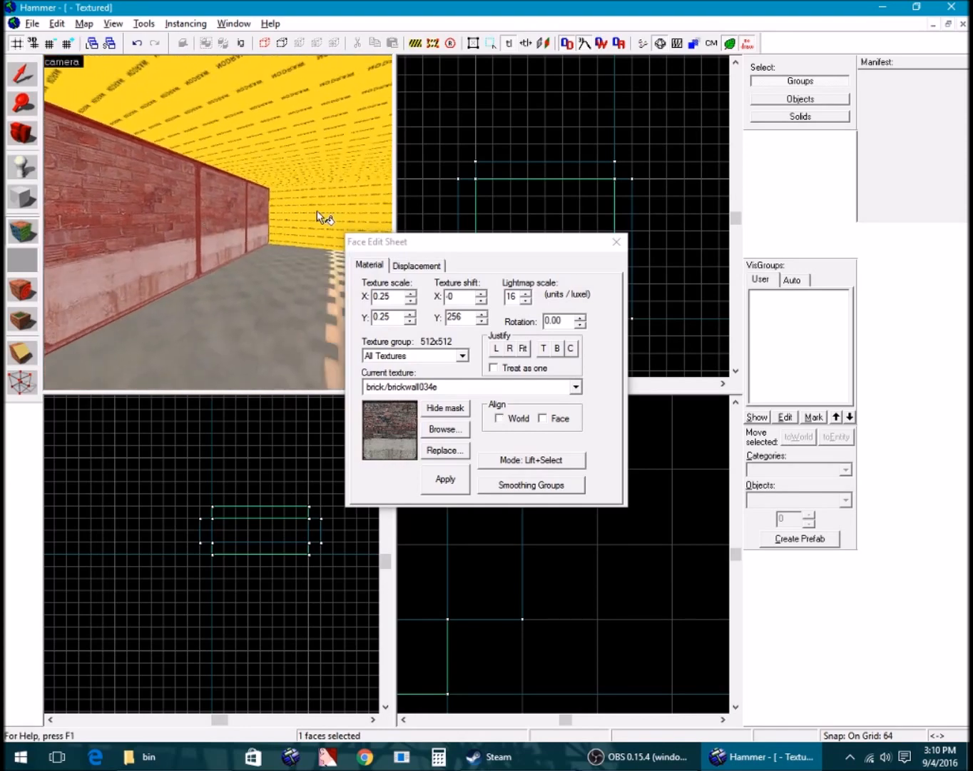
pyautogui.rightClick(317, 211)
pyautogui.click(317, 212)
pyautogui.press('z')
pyautogui.press('z')
pyautogui.rightClick(255, 228)
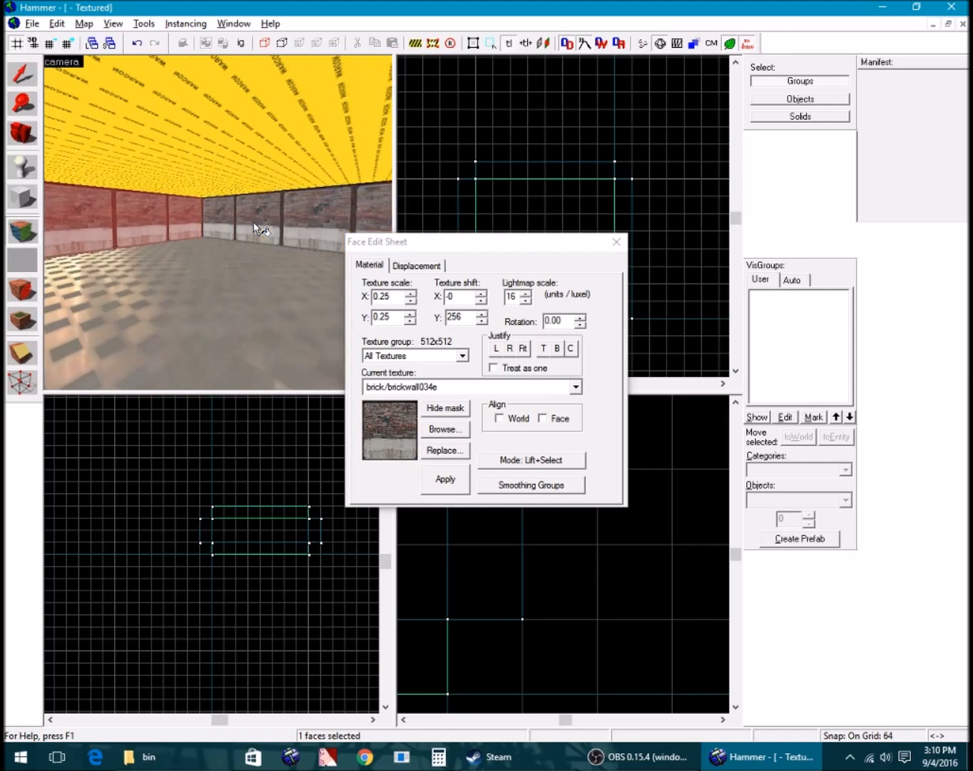
pyautogui.click(256, 229)
pyautogui.press('z')
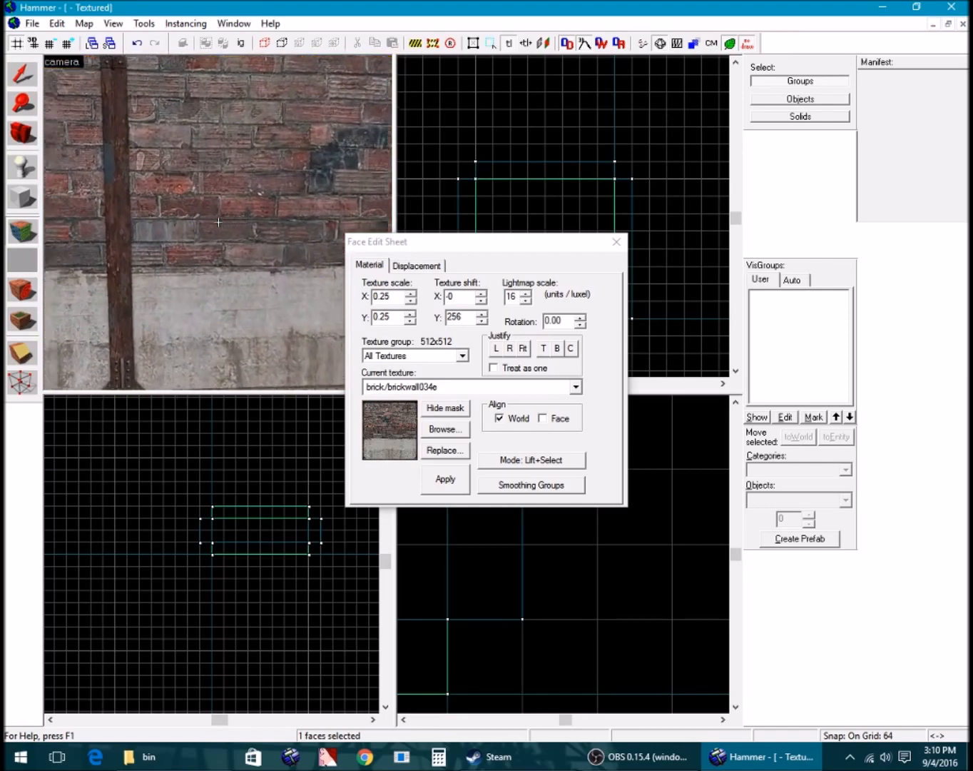
pyautogui.press('z')
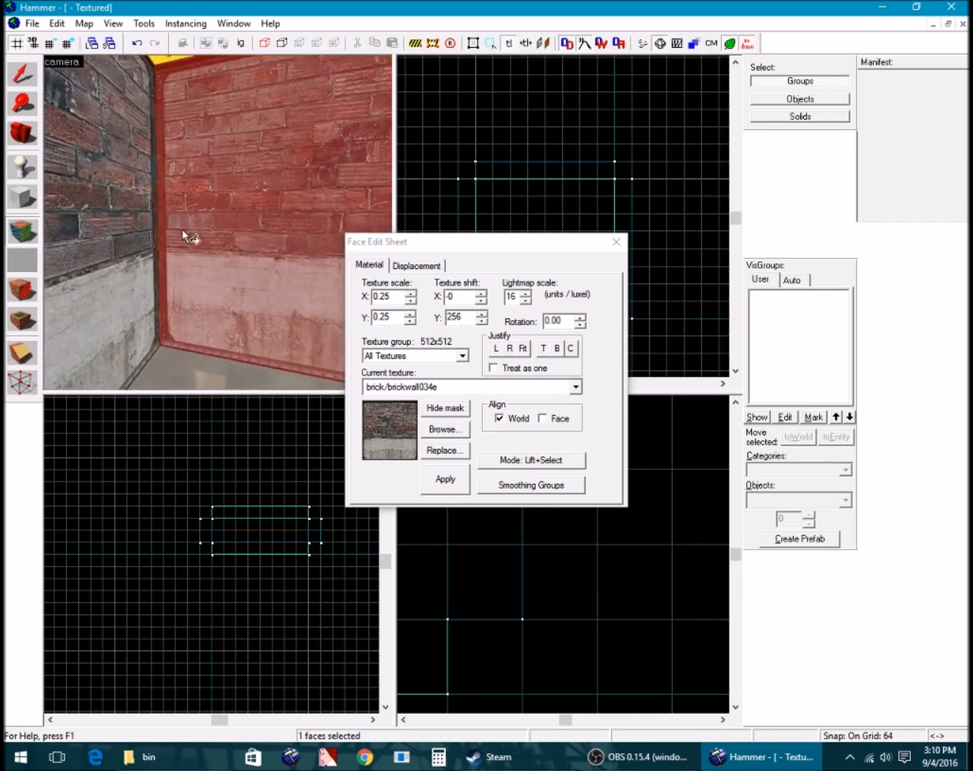
# Apply the brick wall texture to the inner ceiling face and select that face
pyautogui.press('z')
pyautogui.press('z')
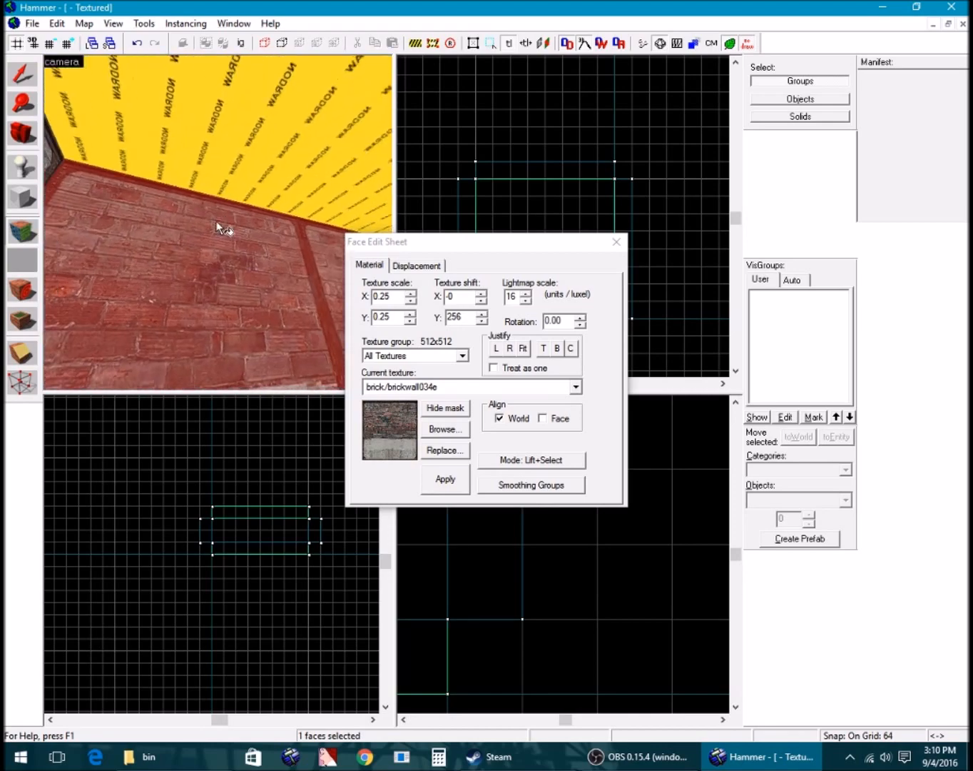
pyautogui.rightClick(234, 183)
pyautogui.click(241, 161)
pyautogui.press('z')
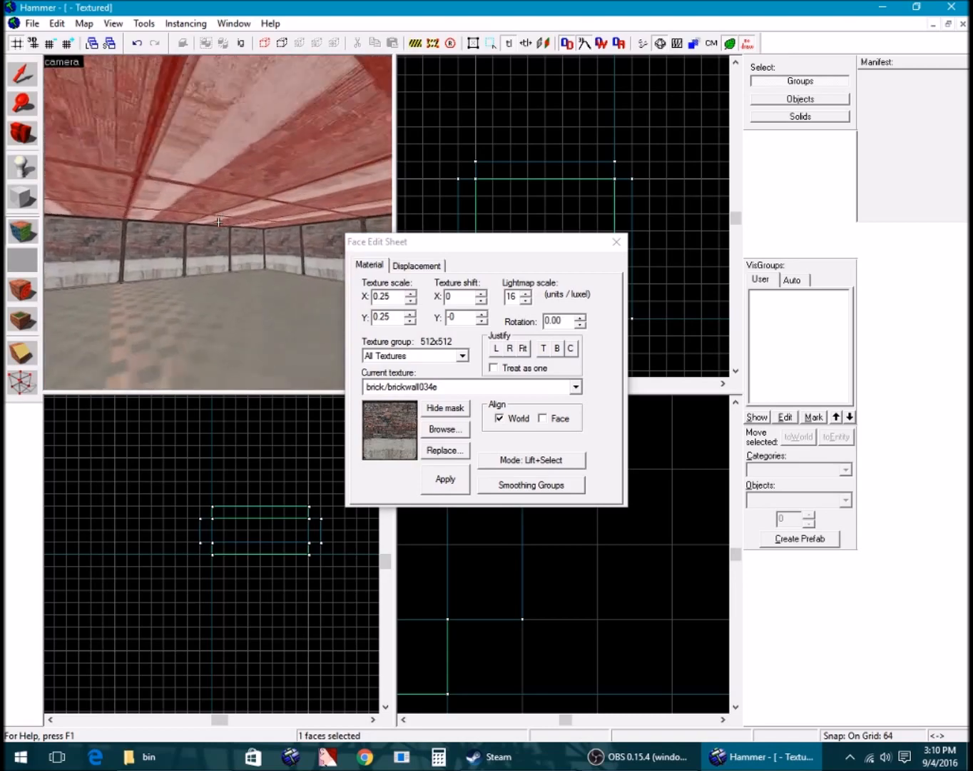
pyautogui.press('w')
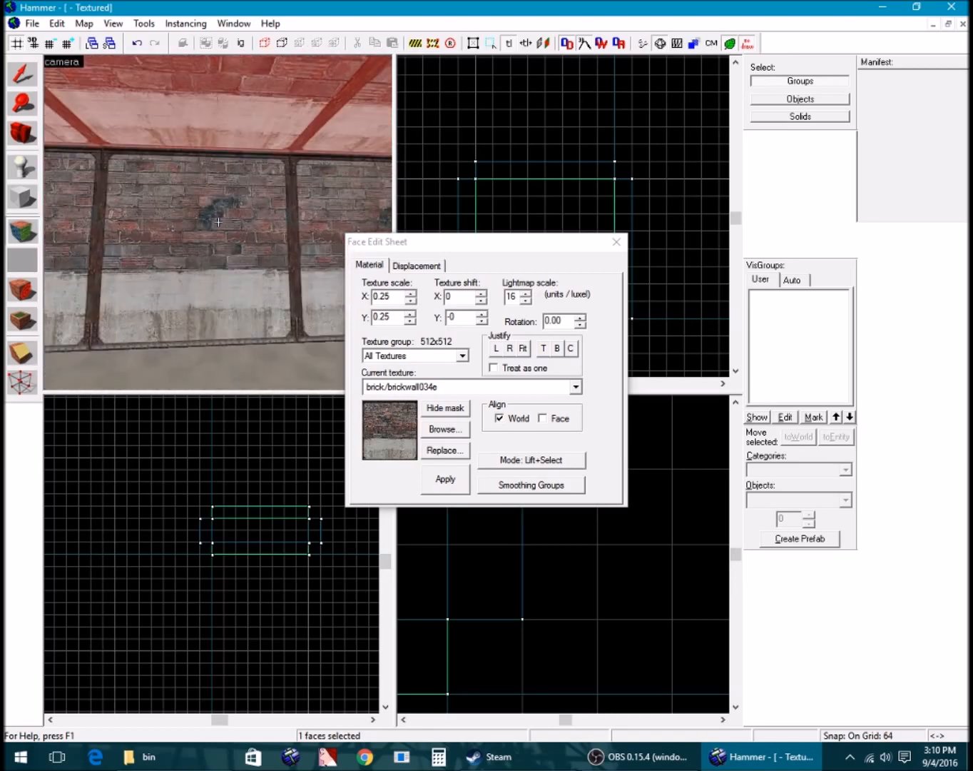
pyautogui.press('z')
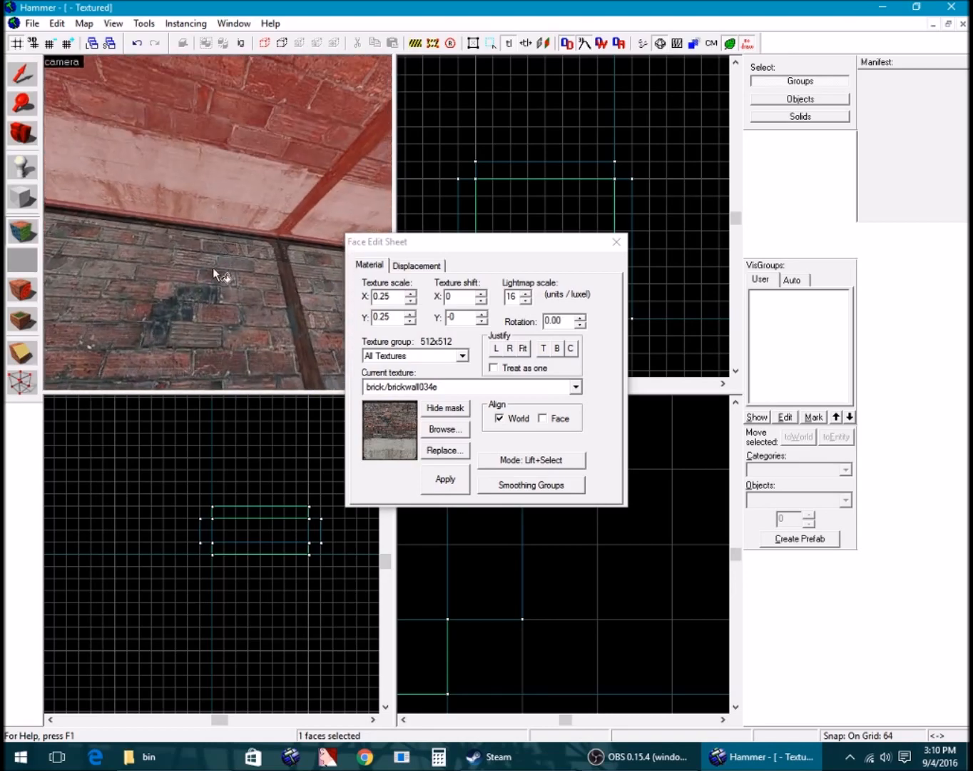
# Filter the textures by ceil and put de_nuke/nuke_ceiling_02 on the selected ceiling face
pyautogui.click(441, 429)
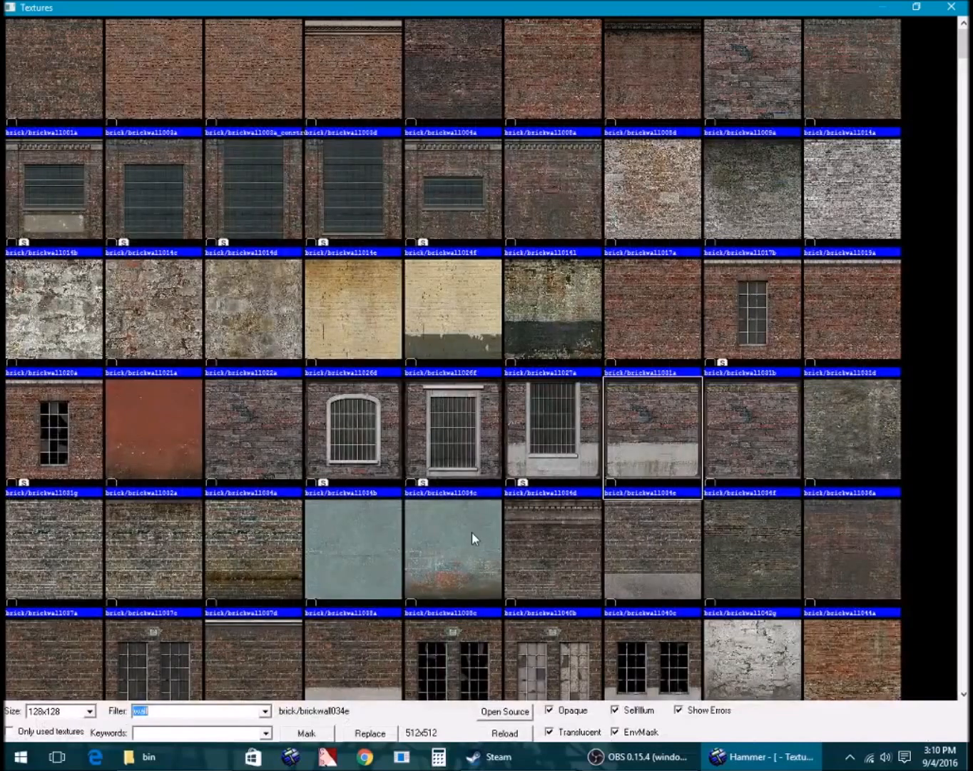
pyautogui.write('ceil')
pyautogui.click(331, 294)
pyautogui.doubleClick(272, 298)
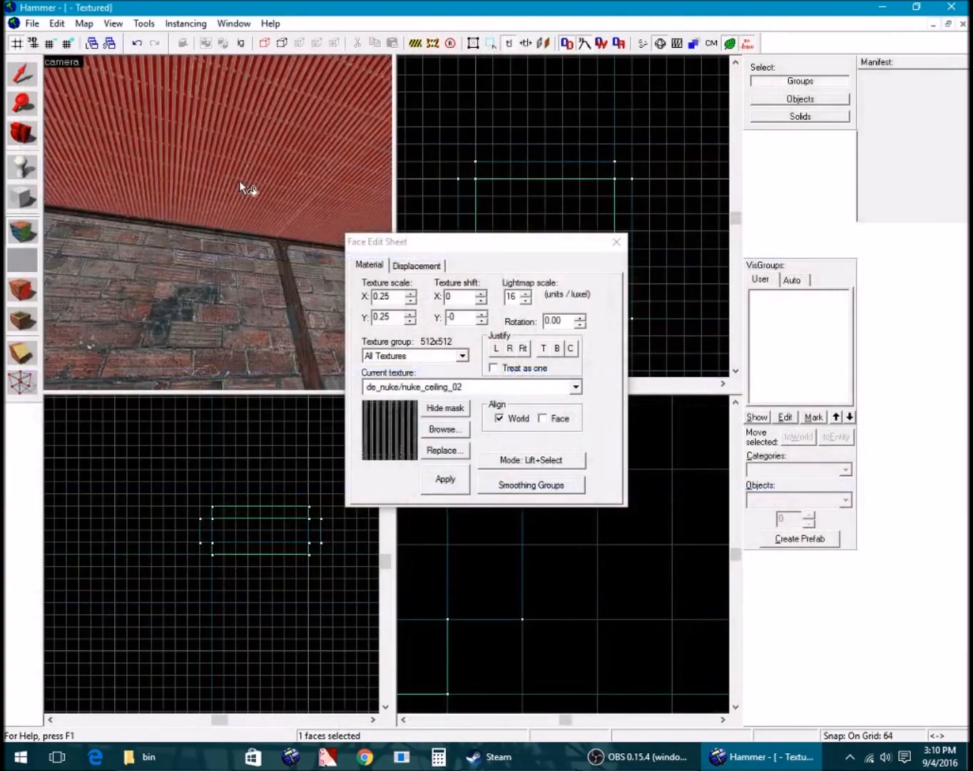
# Change the ceiling face's texture to de_nuke/nuke_ceiling_facility_01, apply it, and close the face editing dialog
pyautogui.click(446, 429)
pyautogui.doubleClick(311, 291)
pyautogui.click(446, 428)
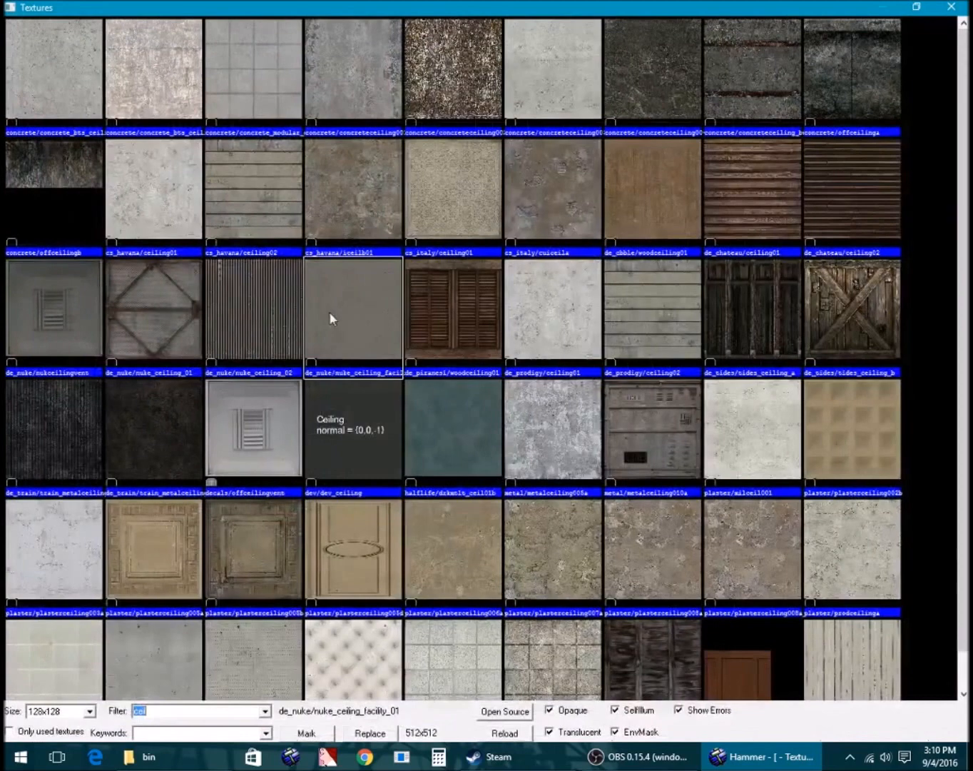
pyautogui.doubleClick(329, 311)
pyautogui.click(458, 481)
pyautogui.press('z')
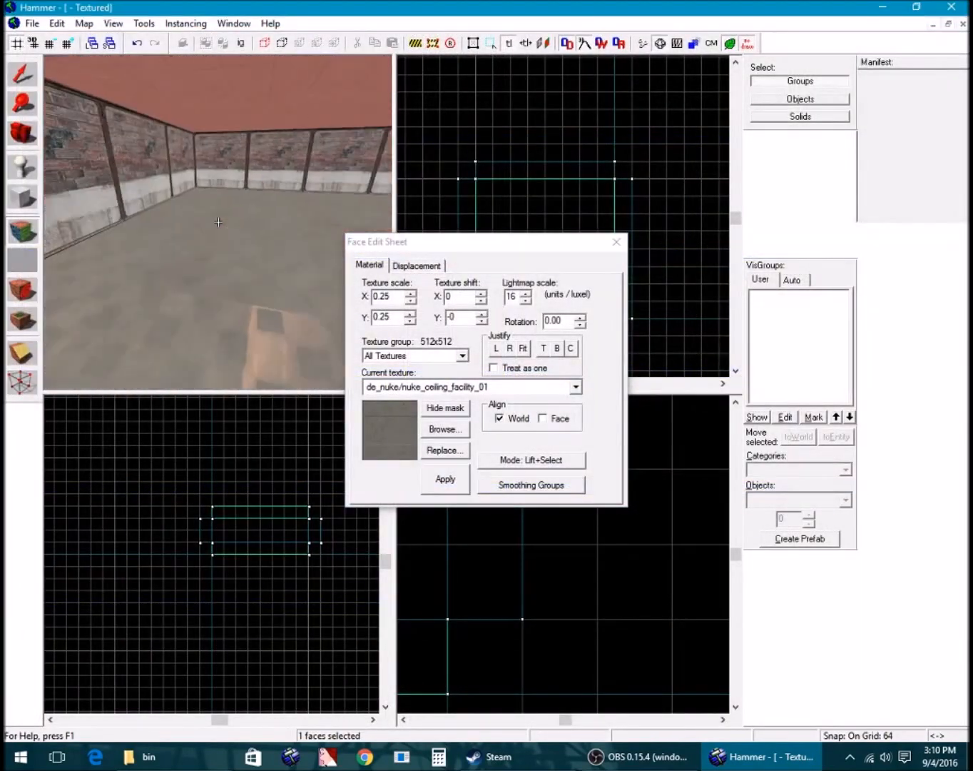
pyautogui.press('z')
pyautogui.click(617, 242)
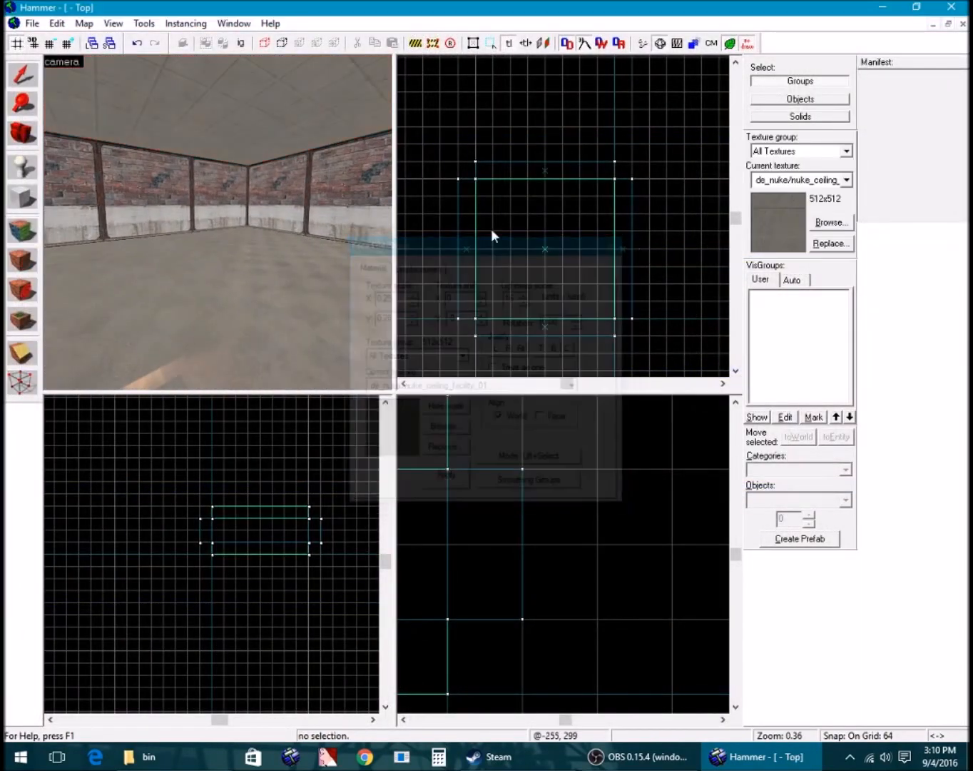
# Place an info_player_start entity on the floor near one corner of the room with the Entity tool
pyautogui.press('z')
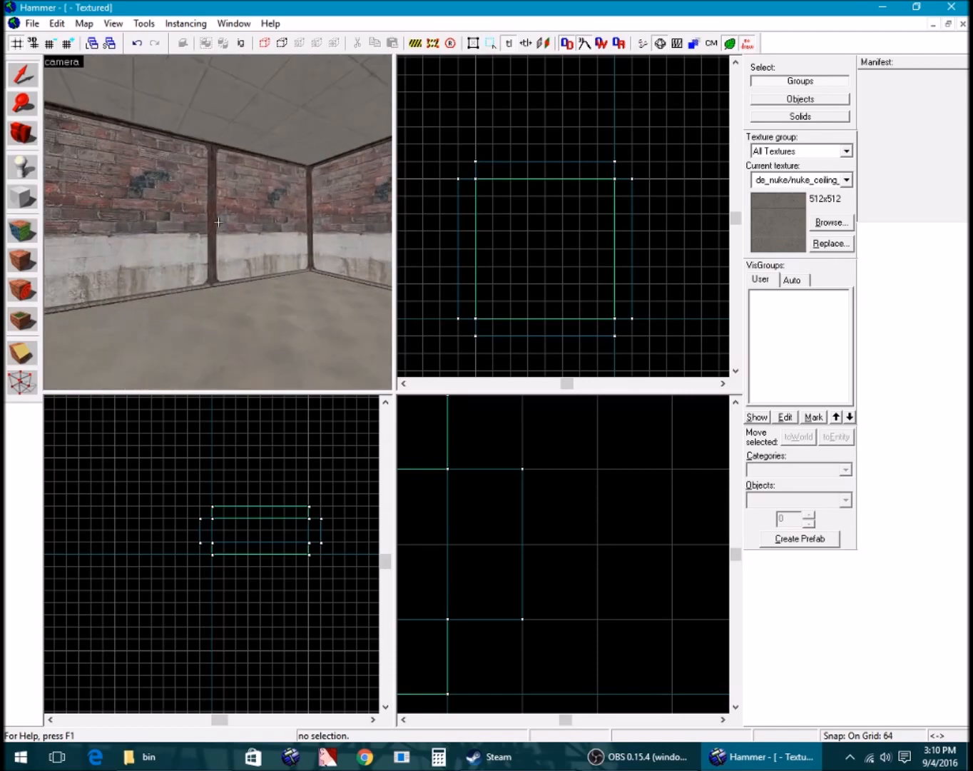
pyautogui.press('z')
pyautogui.click(18, 161)
pyautogui.press('z')
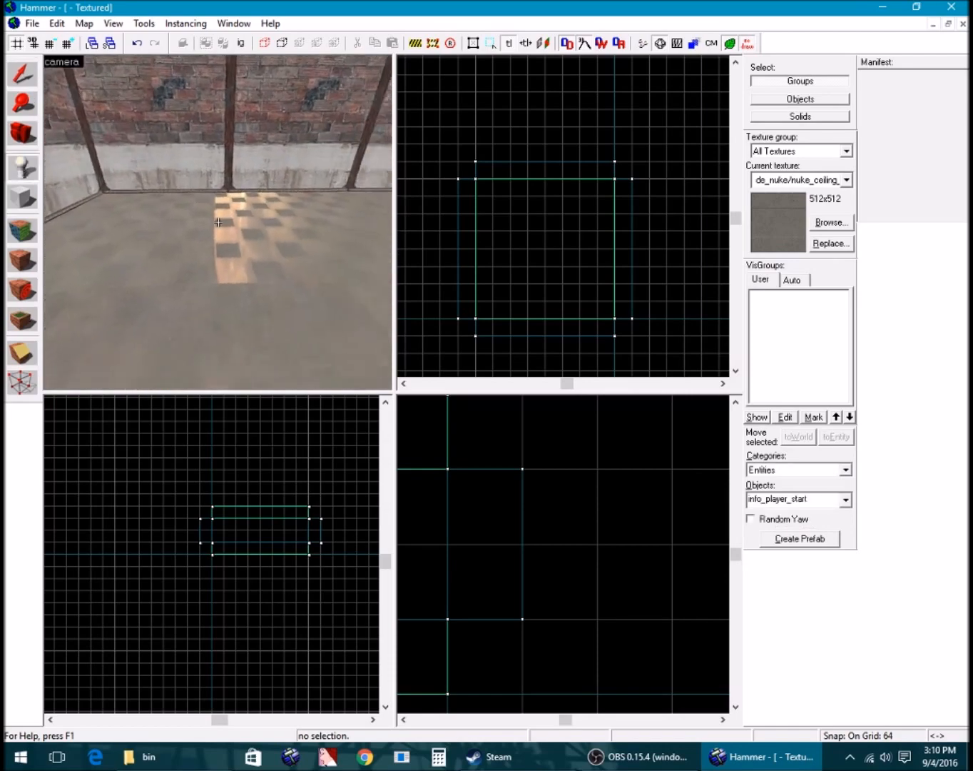
pyautogui.press('z')
pyautogui.click(202, 237)
pyautogui.press('z')
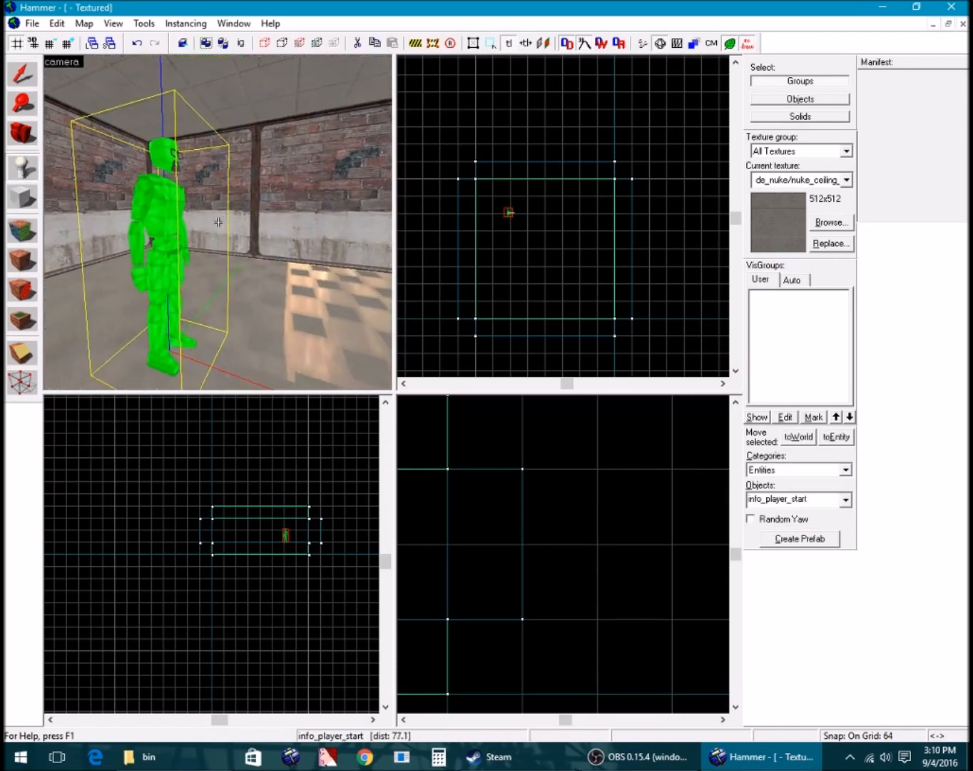
# Switch to the Selection tool with the new player start entity selected
pyautogui.press('z')
pyautogui.press('w')
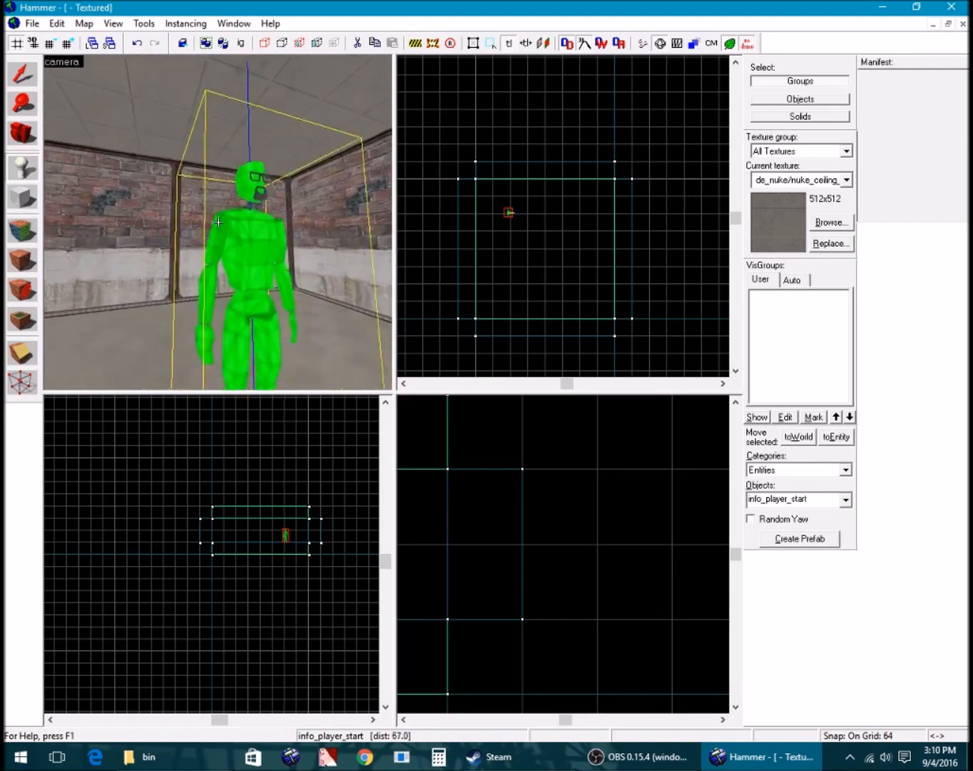
pyautogui.press('z')
pyautogui.hotkey('shift', 's')
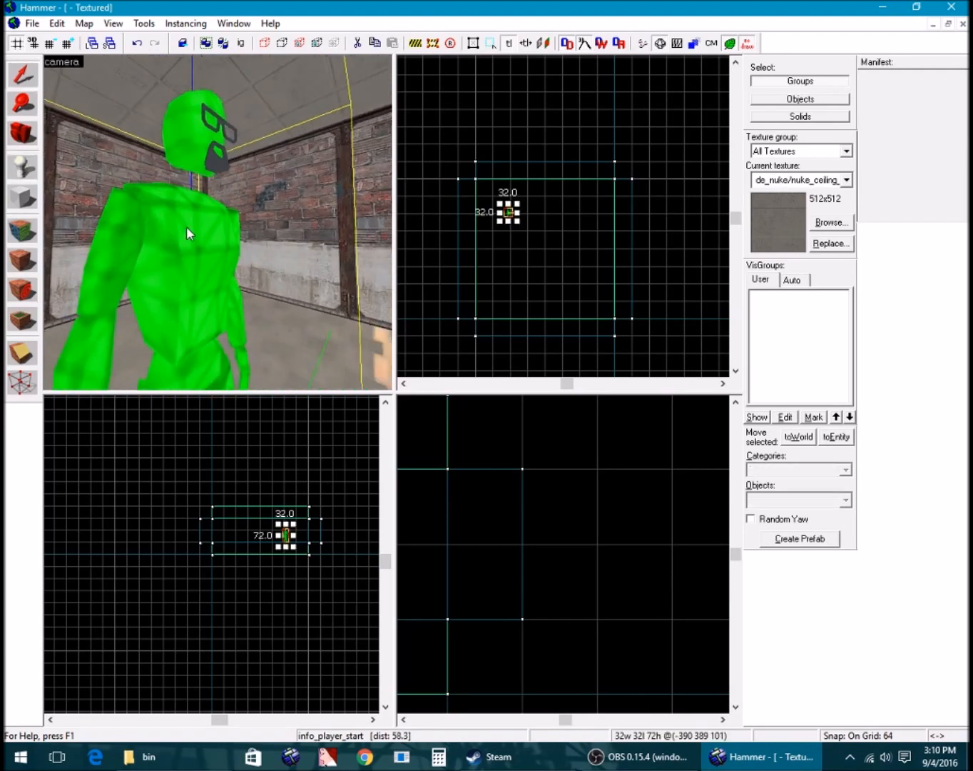
# Start saving the map and browse to the maps folder inside Portal's portal folder
pyautogui.press('s')
pyautogui.press('w')
pyautogui.press('s')
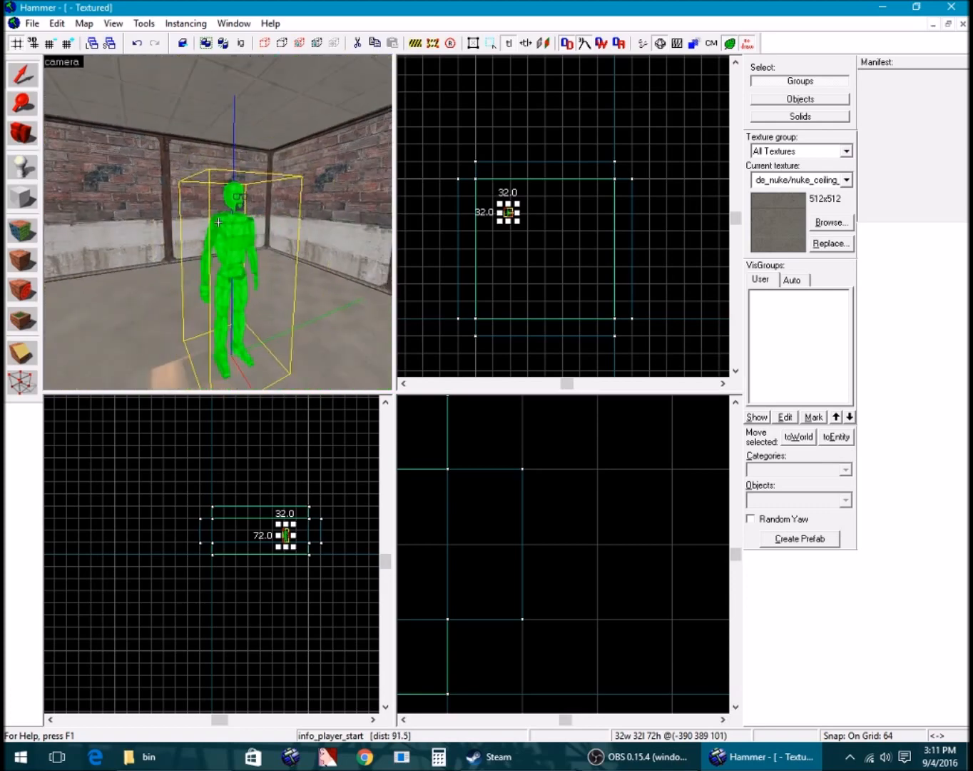
pyautogui.click(36, 25)
pyautogui.click(56, 92)
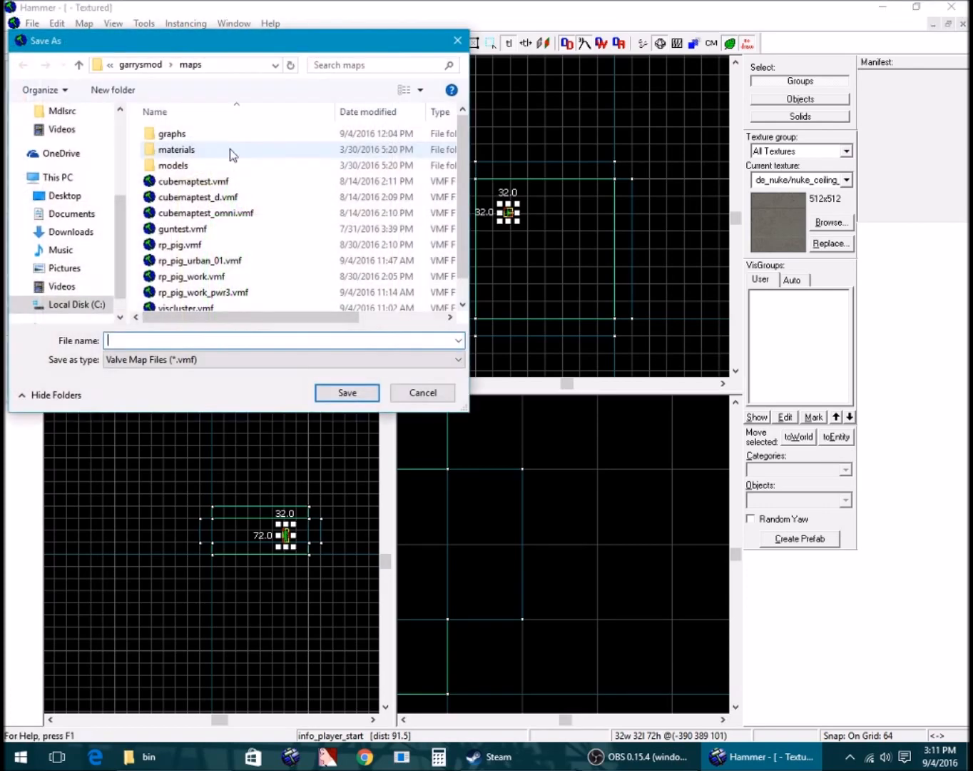
pyautogui.click(137, 64)
pyautogui.click(135, 64)
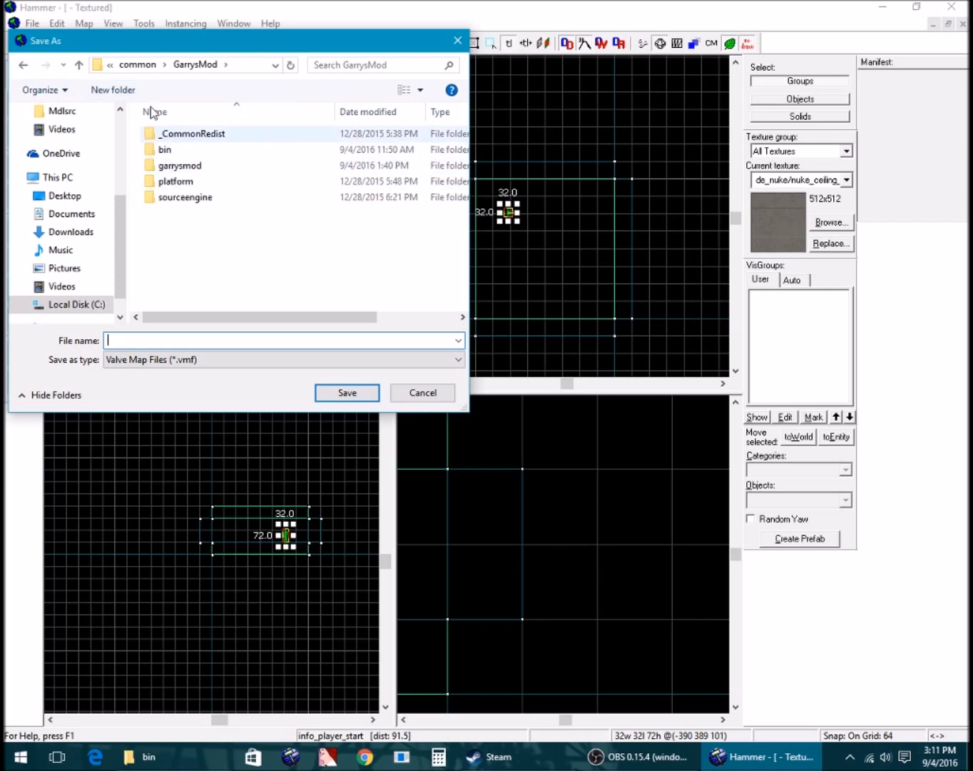
pyautogui.click(137, 63)
pyautogui.doubleClick(176, 276)
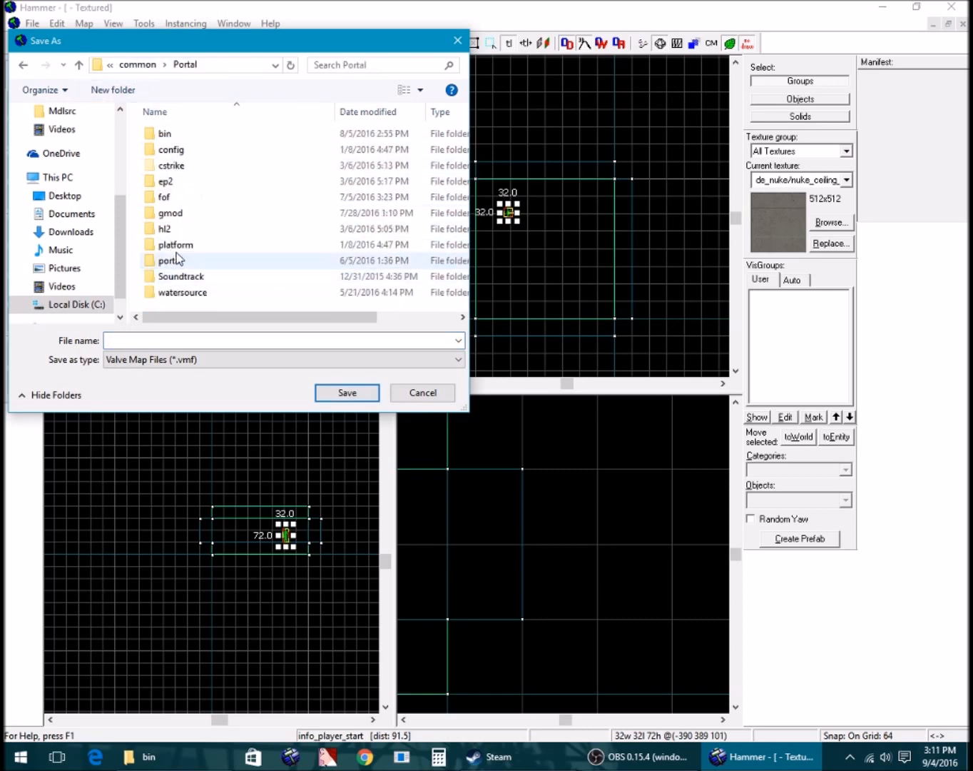
pyautogui.doubleClick(170, 261)
pyautogui.scroll(-1, 174, 192)
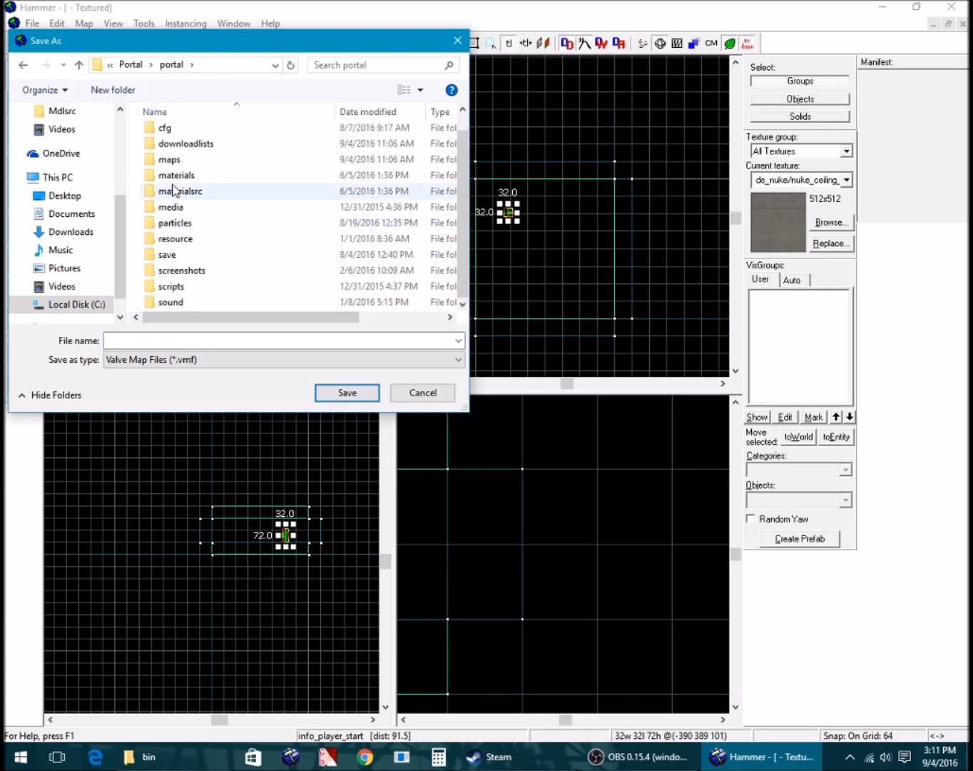
pyautogui.doubleClick(178, 159)
# Save the map file as episode1
pyautogui.click(158, 338)
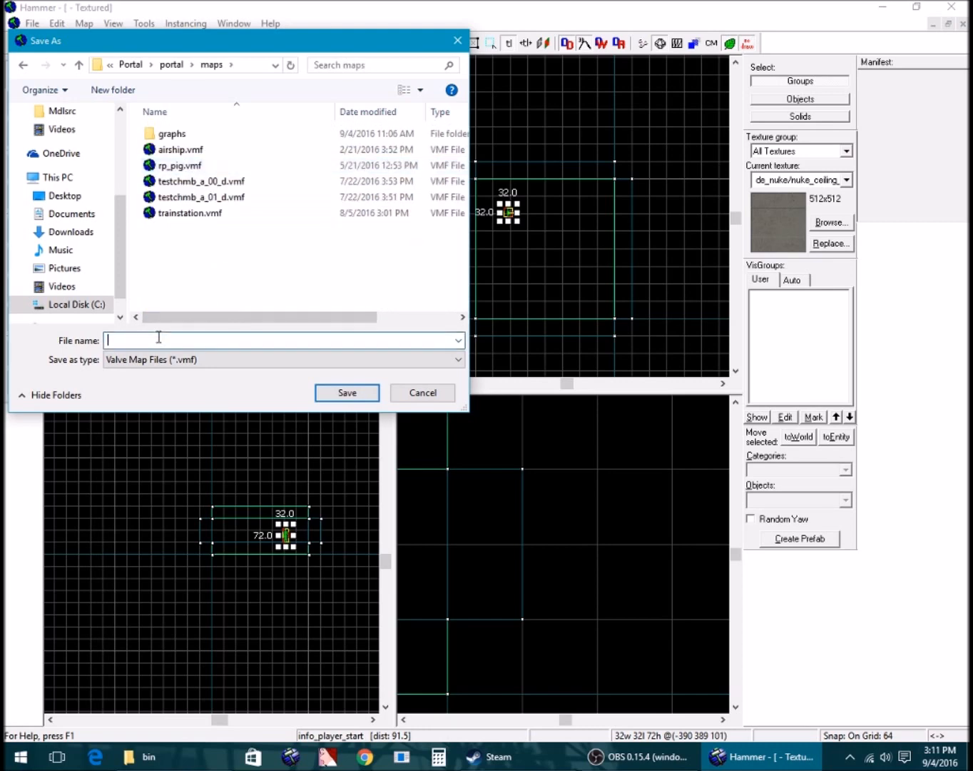
pyautogui.write('episode1')
pyautogui.press('Return')
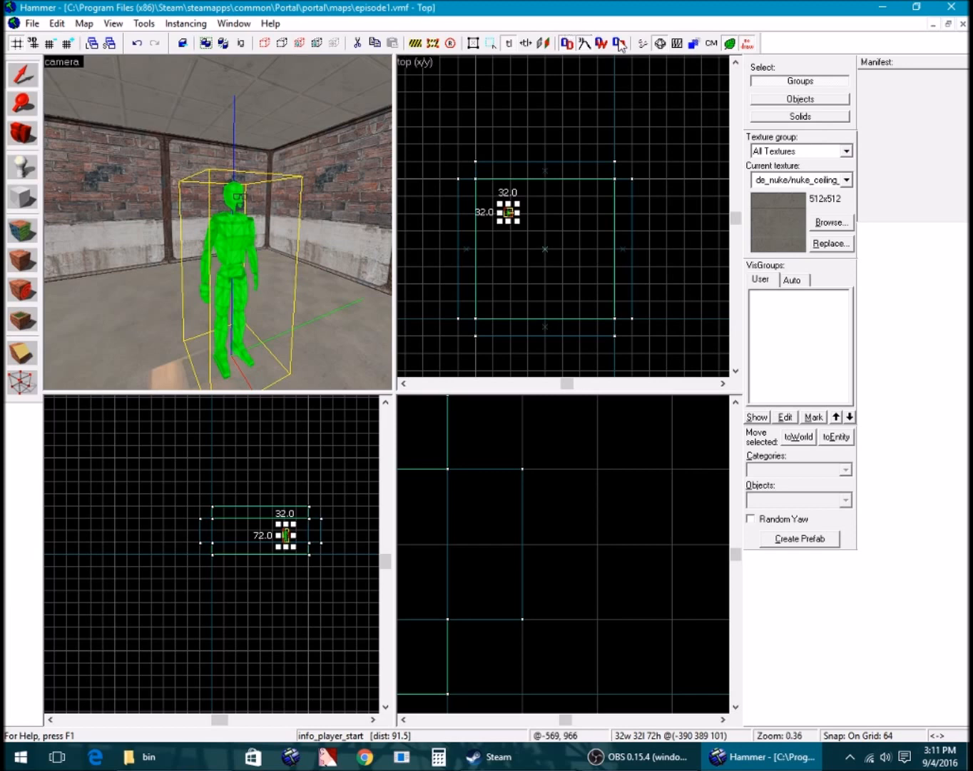
# Compile and run the map with BSP, VIS and RAD on Normal, and close the compile log
pyautogui.click(640, 45)
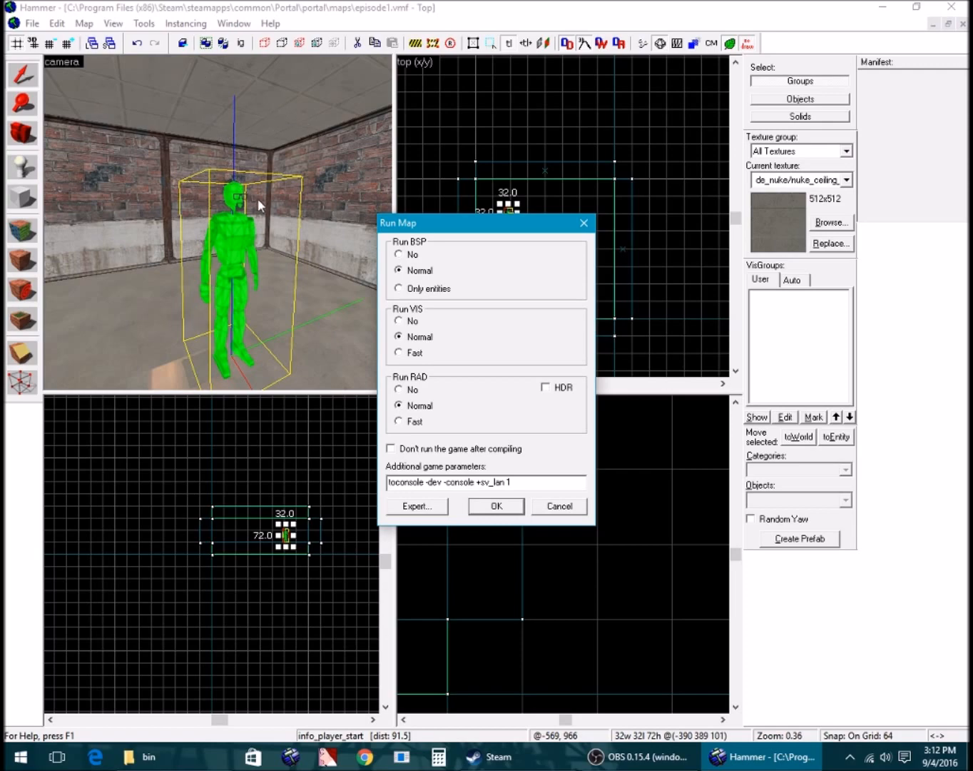
pyautogui.click(496, 506)
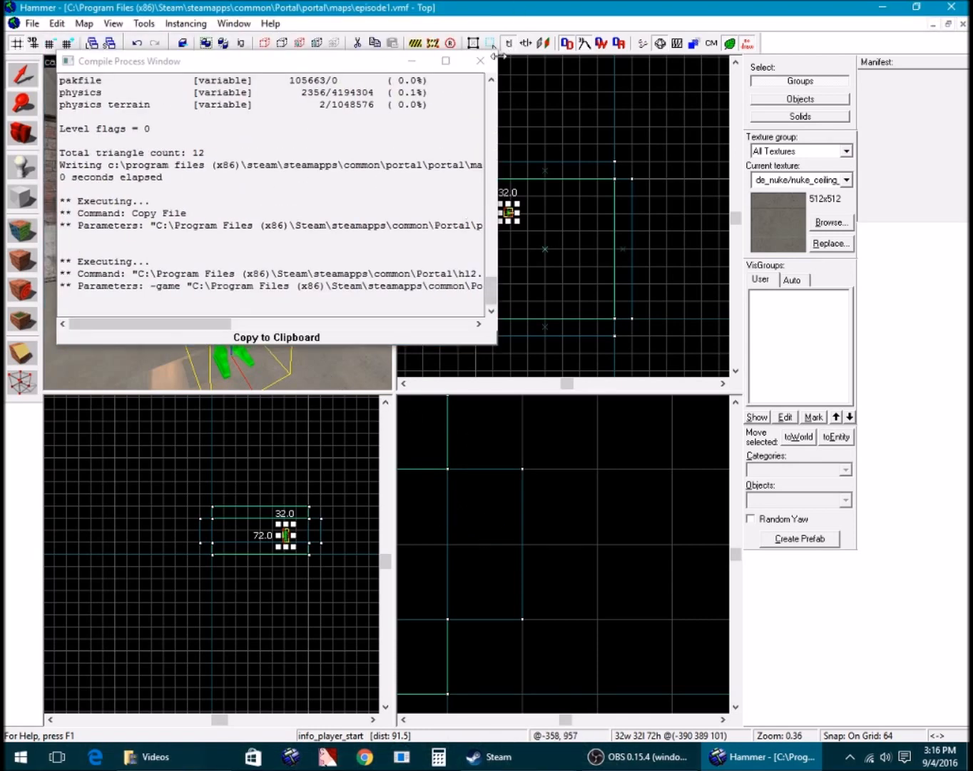
pyautogui.click(470, 48)
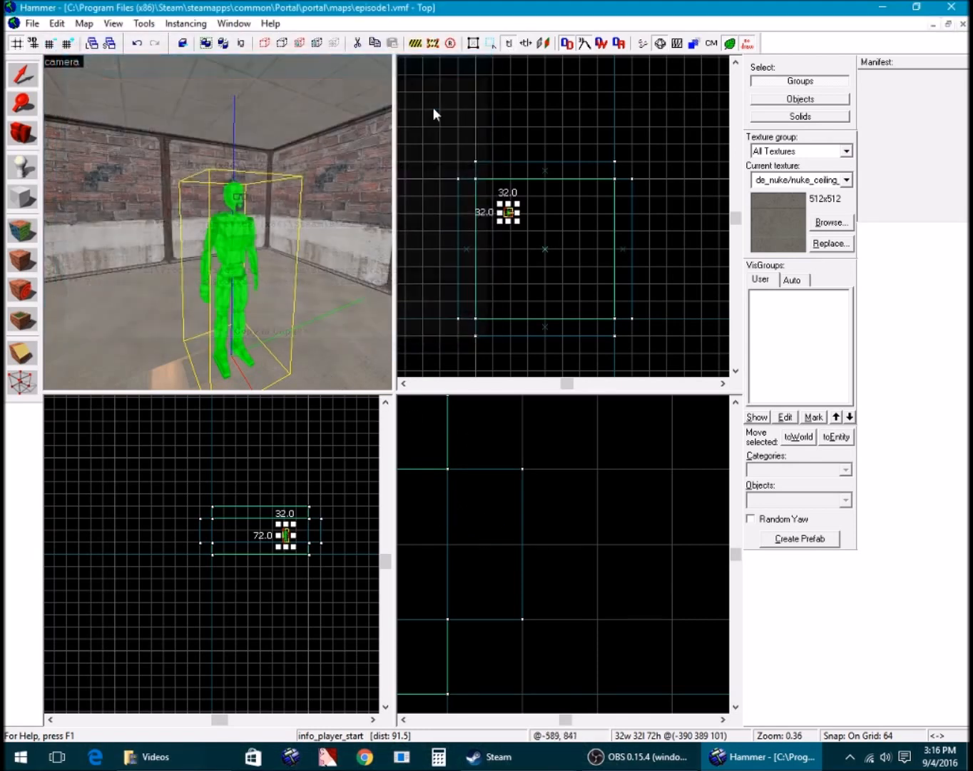
# Place a second info_player_start entity on the floor near the middle of the room with the Entity tool
pyautogui.press('z')
pyautogui.press('w')
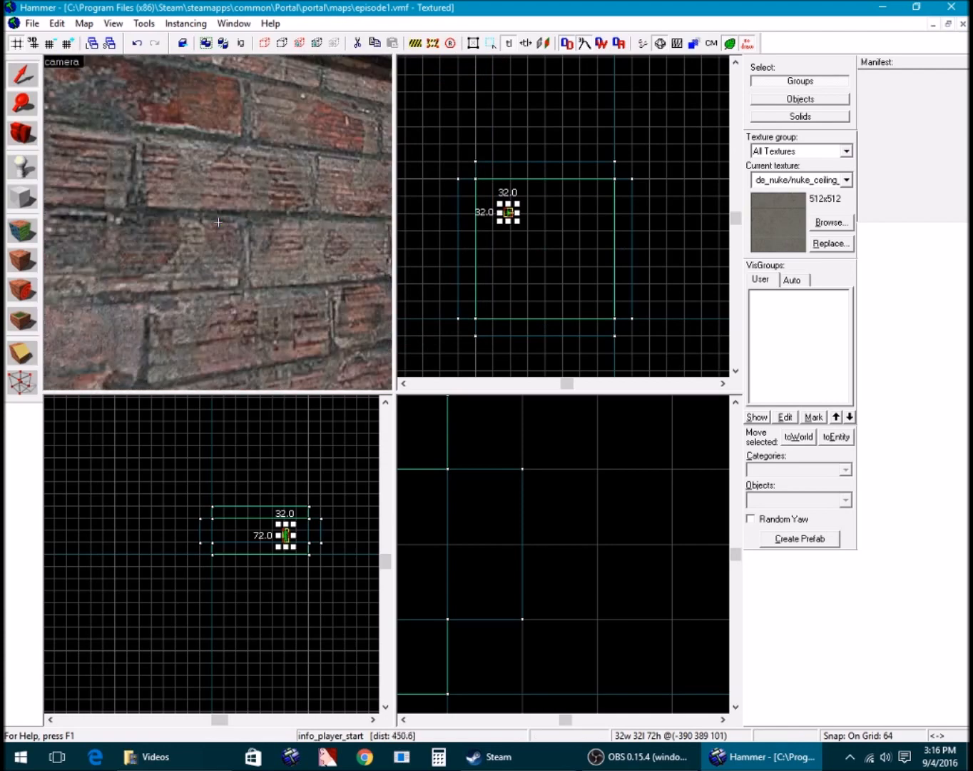
pyautogui.press('w')
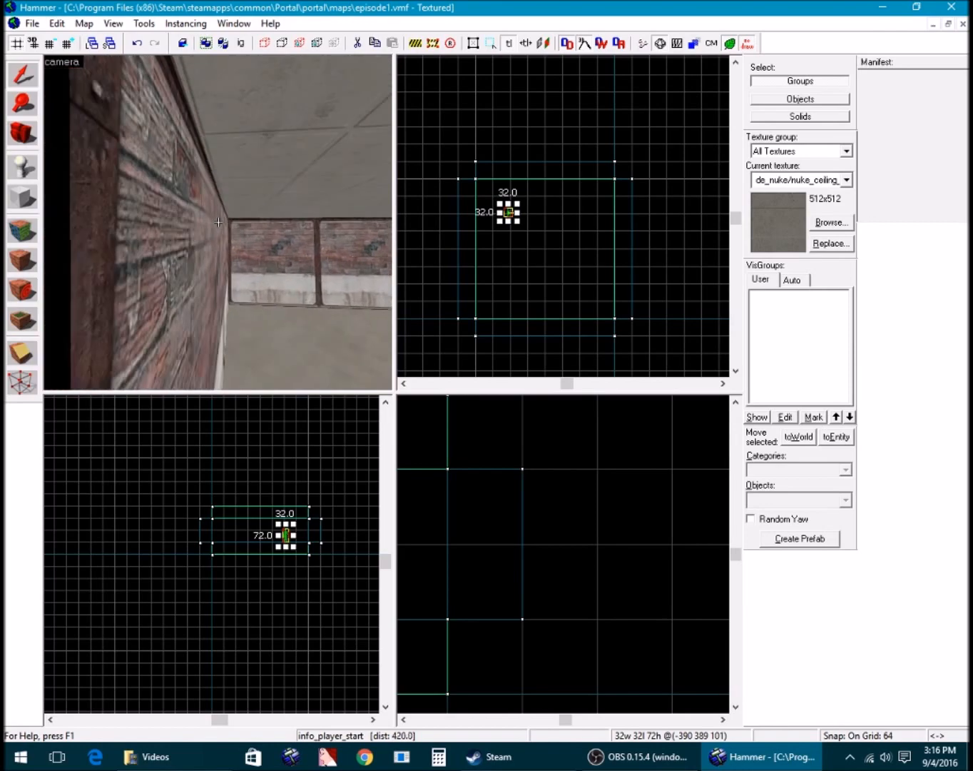
pyautogui.press('w')
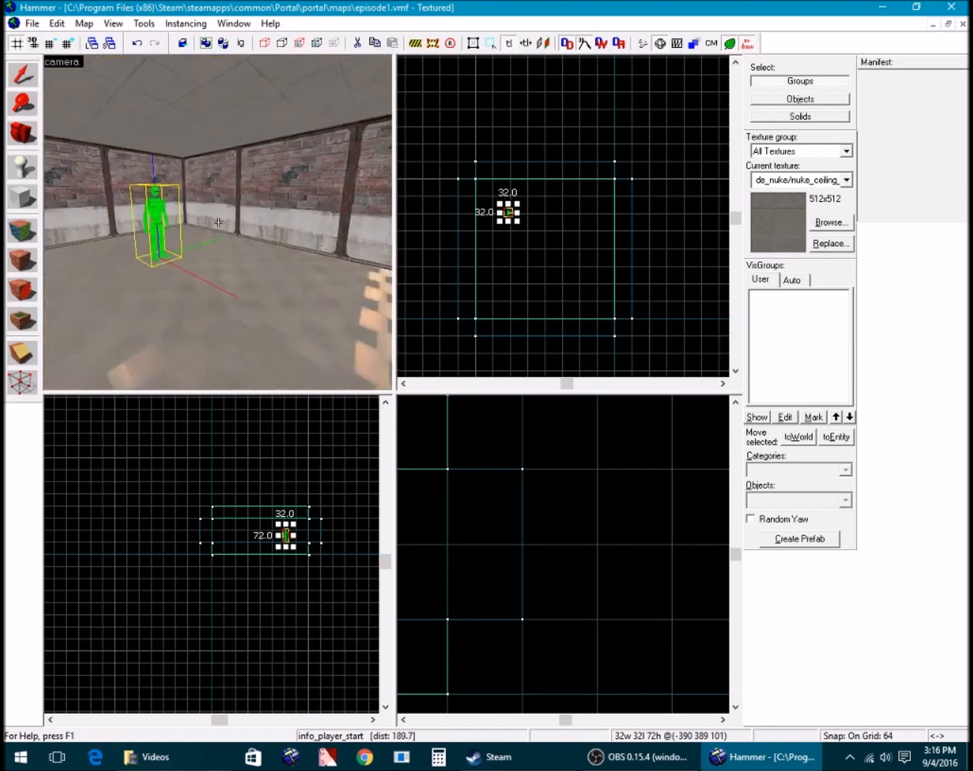
pyautogui.press('w')
pyautogui.press('z')
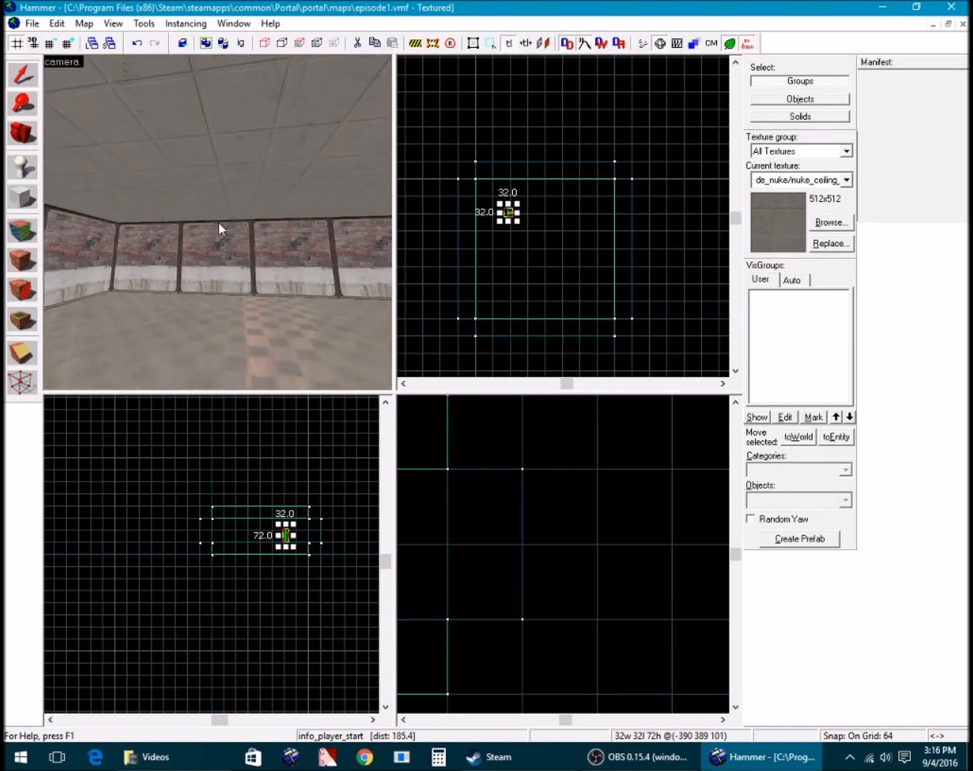
pyautogui.click(22, 167)
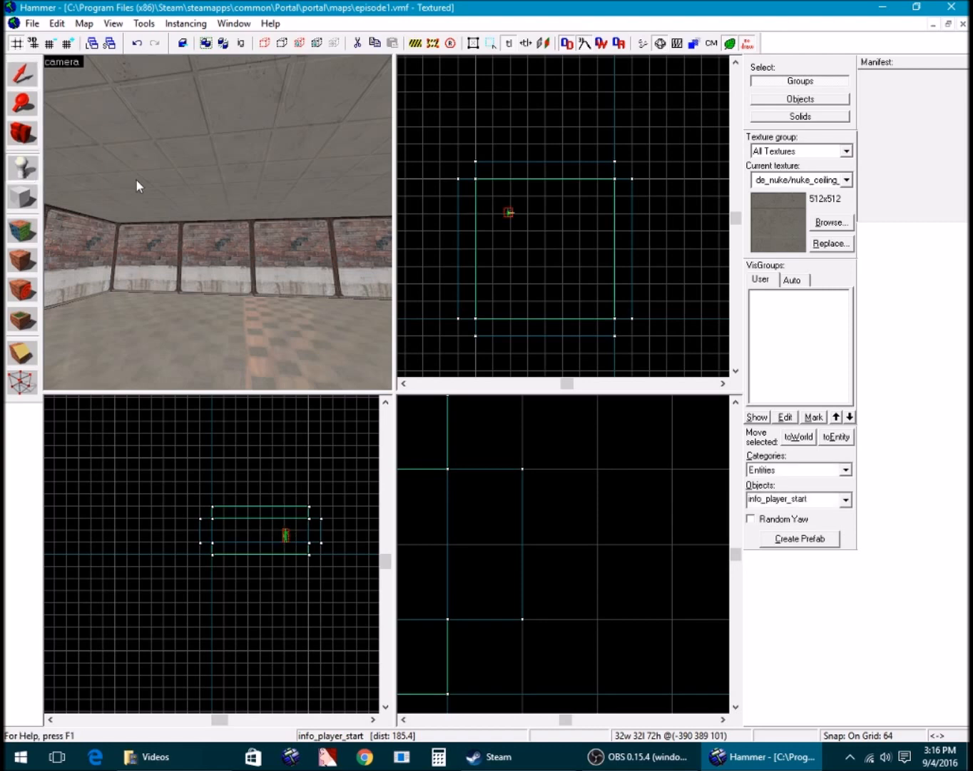
pyautogui.moveTo(202, 208); pyautogui.dragTo(201, 233)
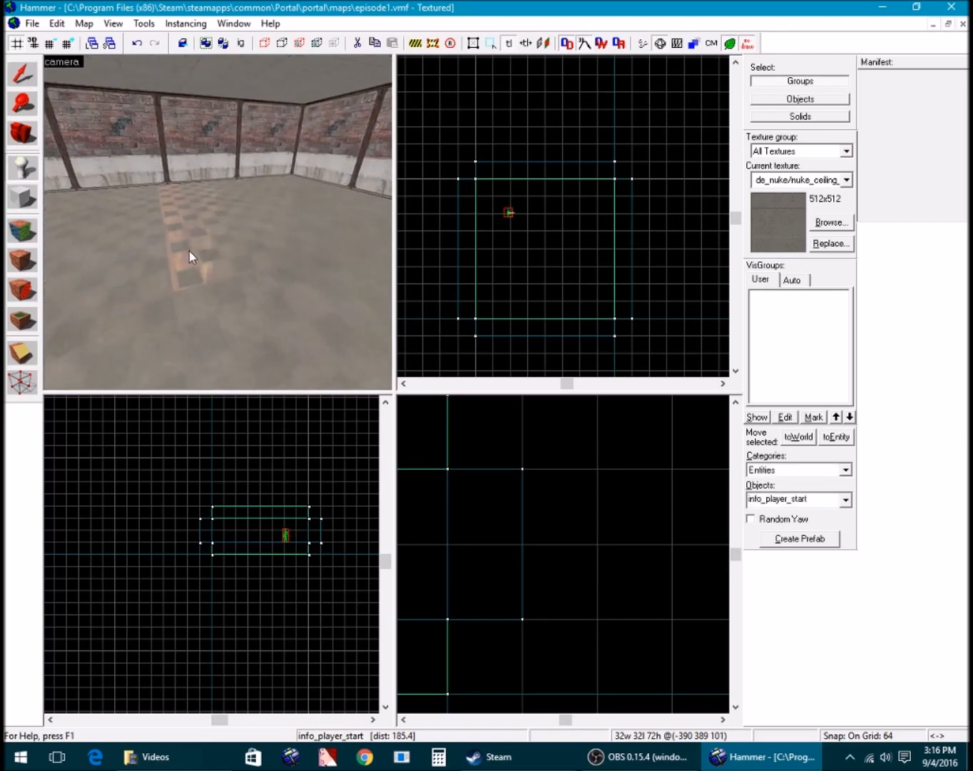
pyautogui.click(194, 270)
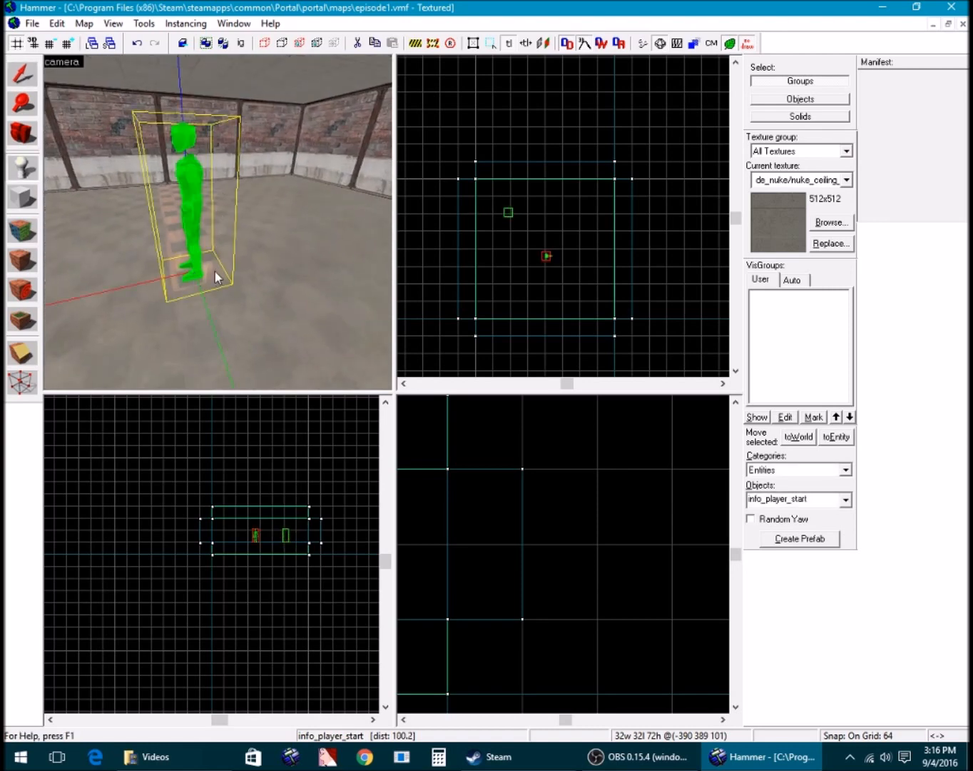
# Open the properties of the entity in the middle of the room, change its class to light, and apply it
pyautogui.moveTo(214, 272); pyautogui.dragTo(67, 129)
pyautogui.click(22, 83)
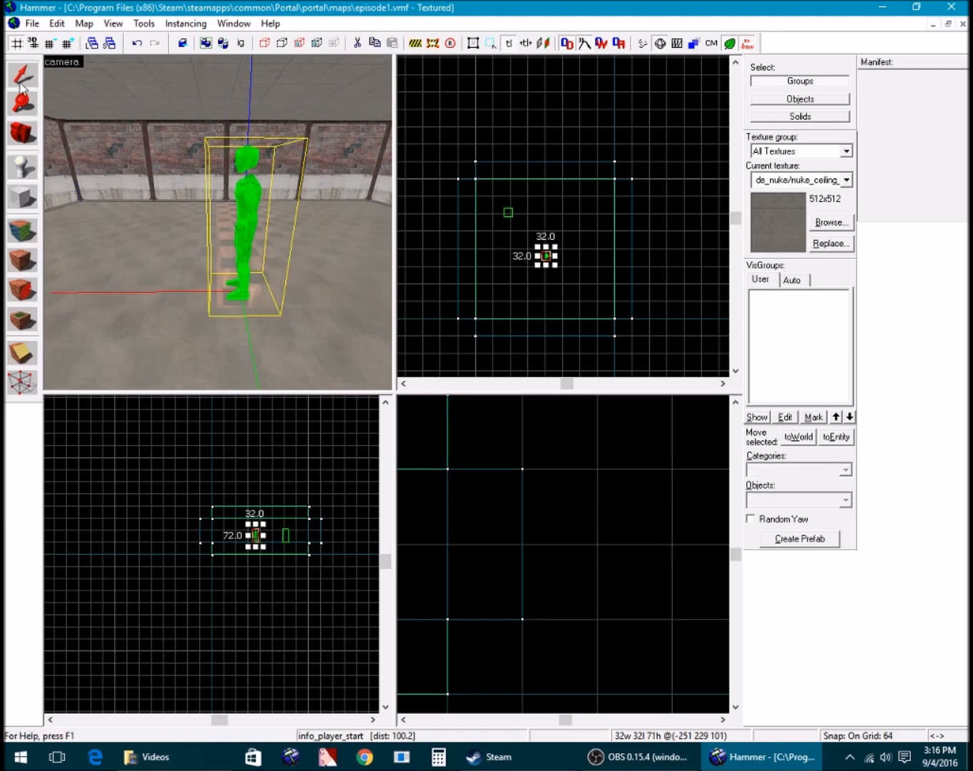
pyautogui.doubleClick(254, 210)
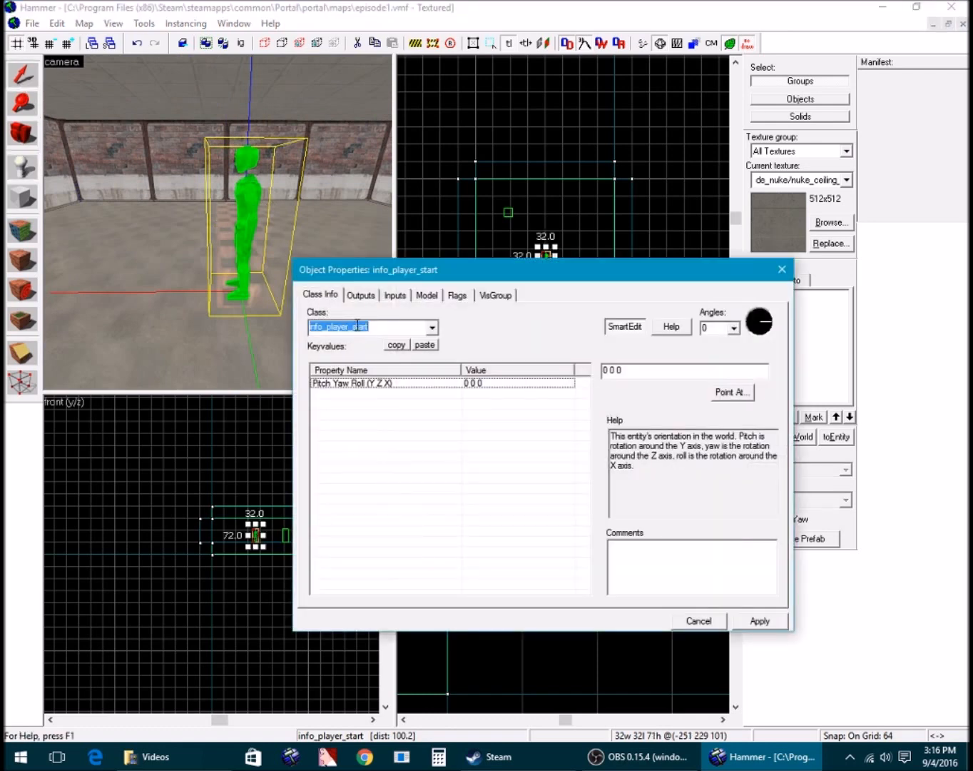
pyautogui.write('lig')
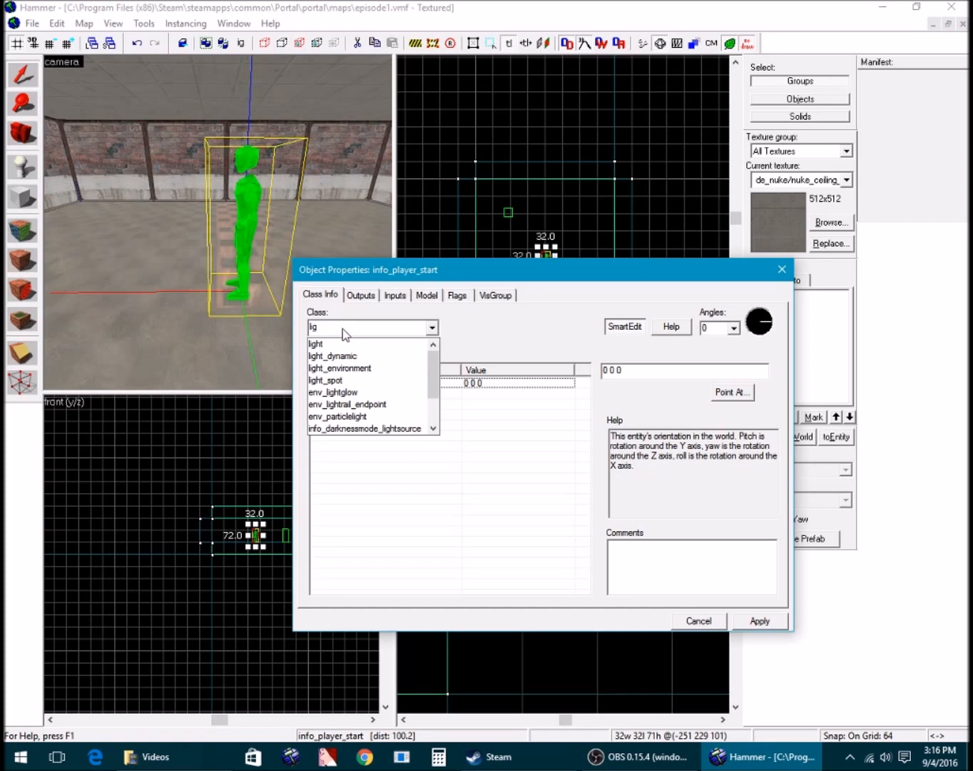
pyautogui.click(323, 345)
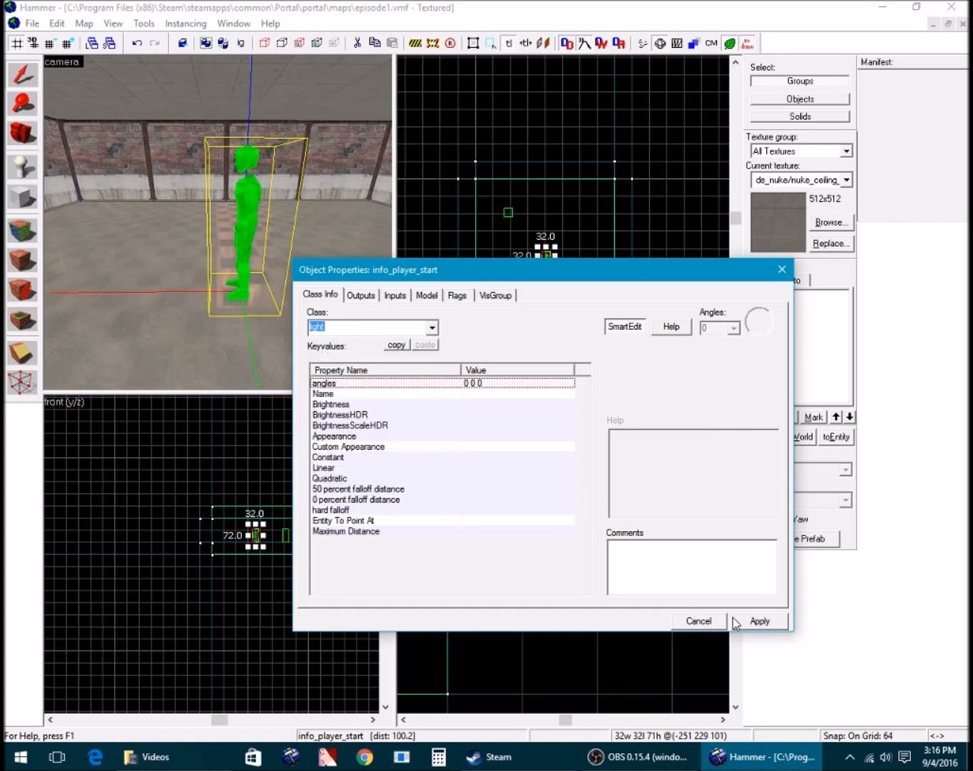
pyautogui.click(759, 629)
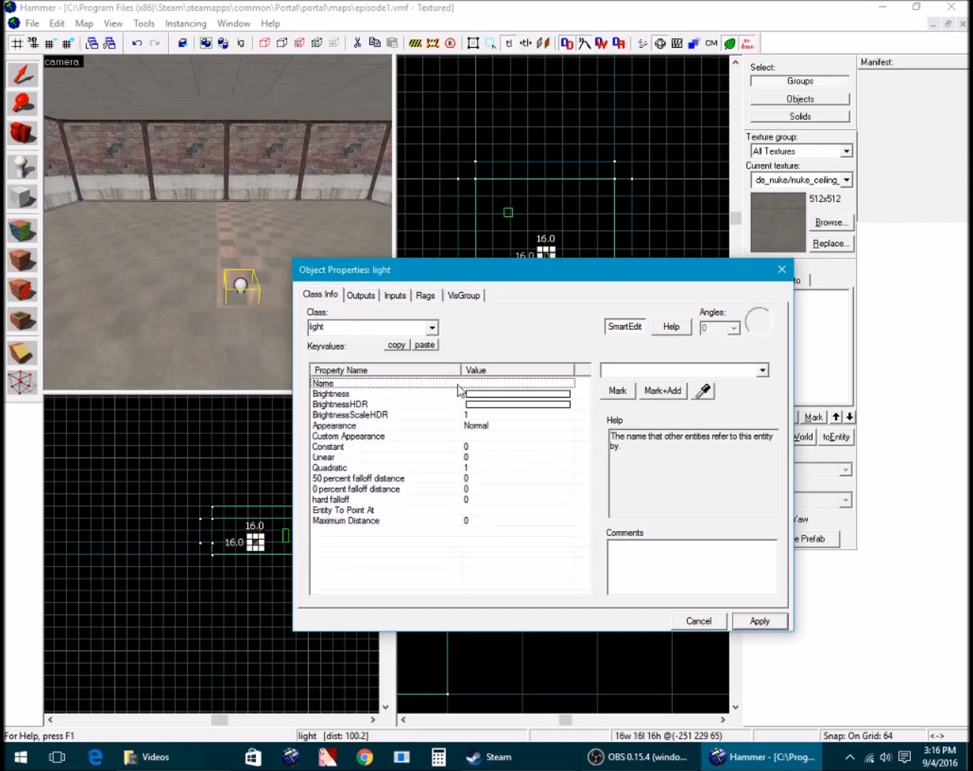
# Set the light's Brightness color to red (255 0 0), apply it, and close the properties dialog
pyautogui.click(818, 273)
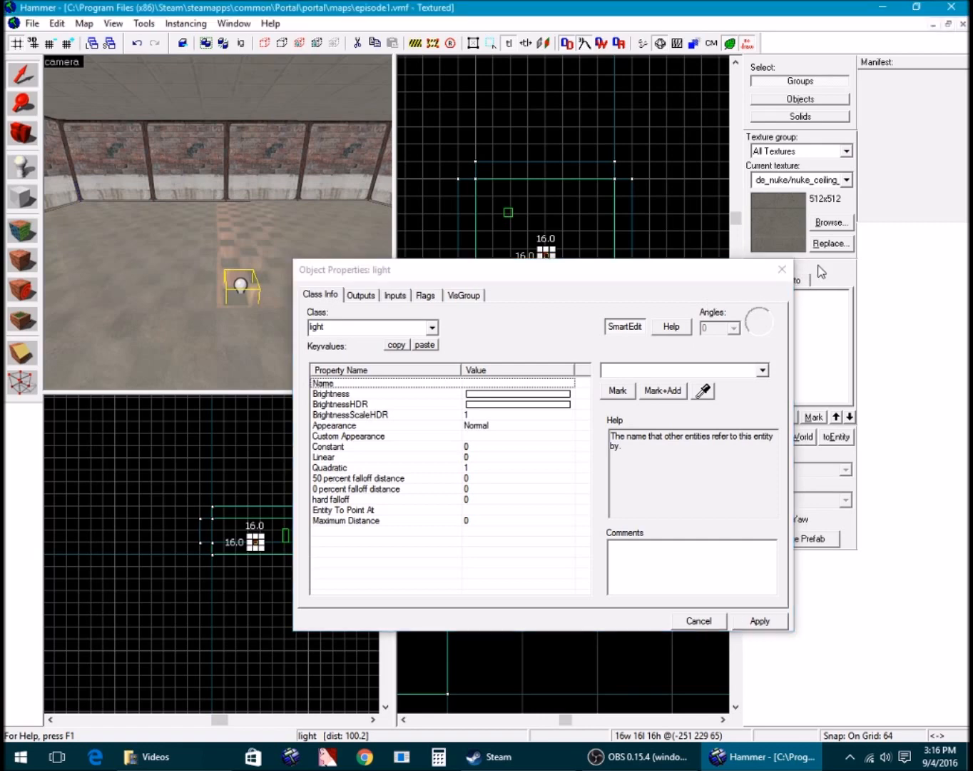
pyautogui.click(457, 383)
pyautogui.click(535, 396)
pyautogui.click(619, 397)
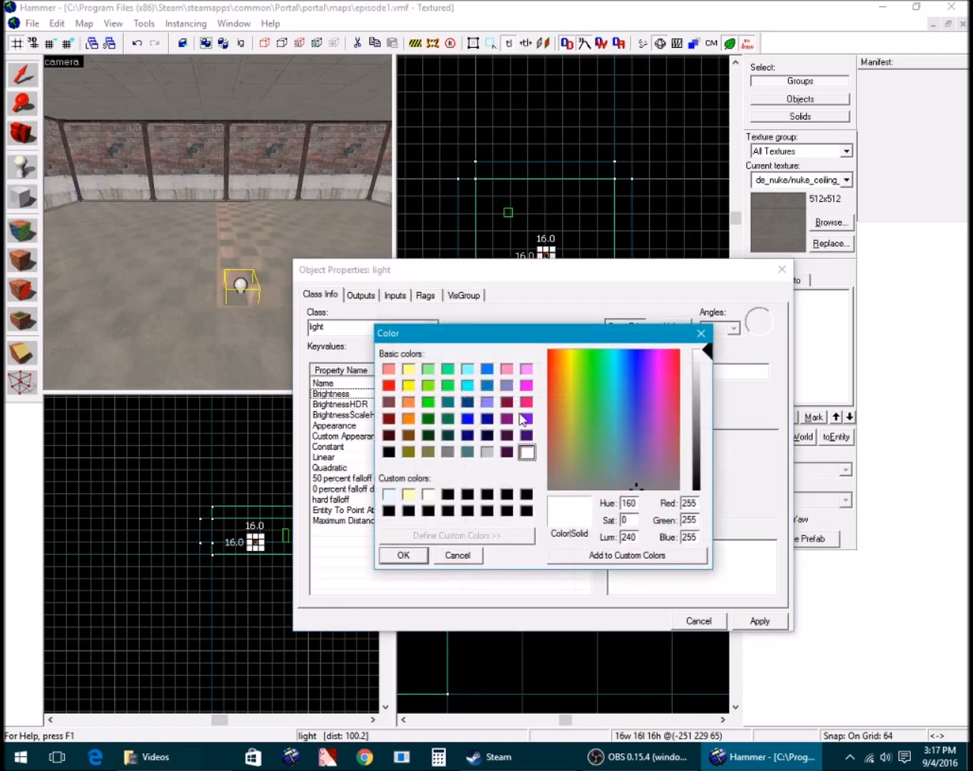
pyautogui.click(389, 387)
pyautogui.click(402, 555)
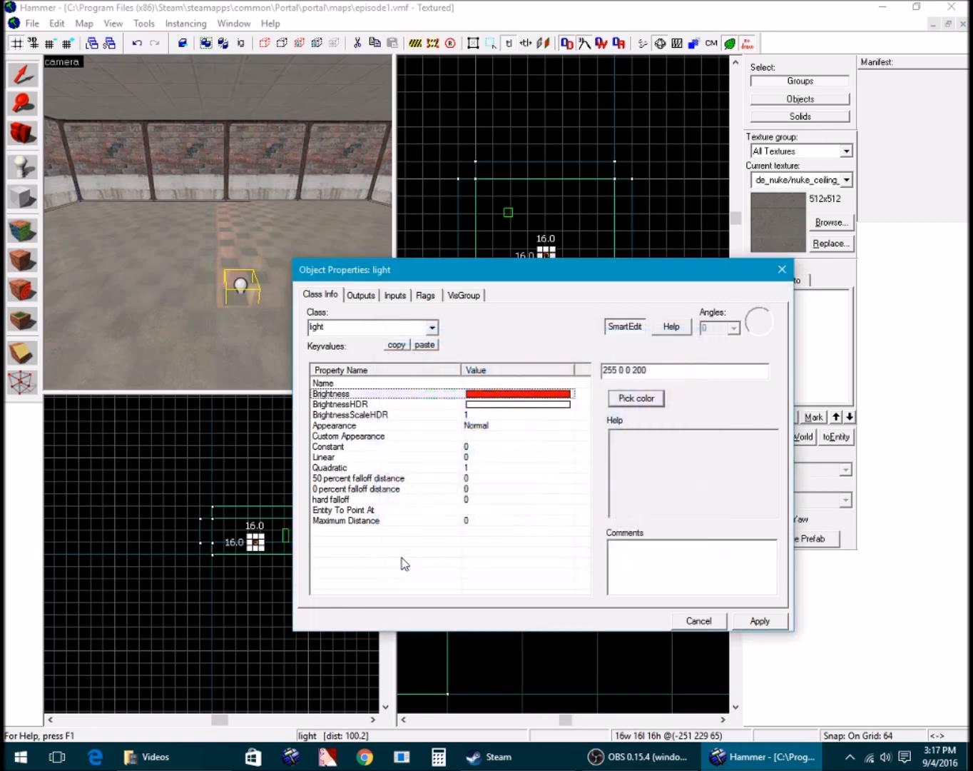
pyautogui.click(777, 624)
pyautogui.click(790, 275)
# Move the light straight up to the ceiling in the side view and inspect it in the camera view
pyautogui.scroll(-14, 477, 480)
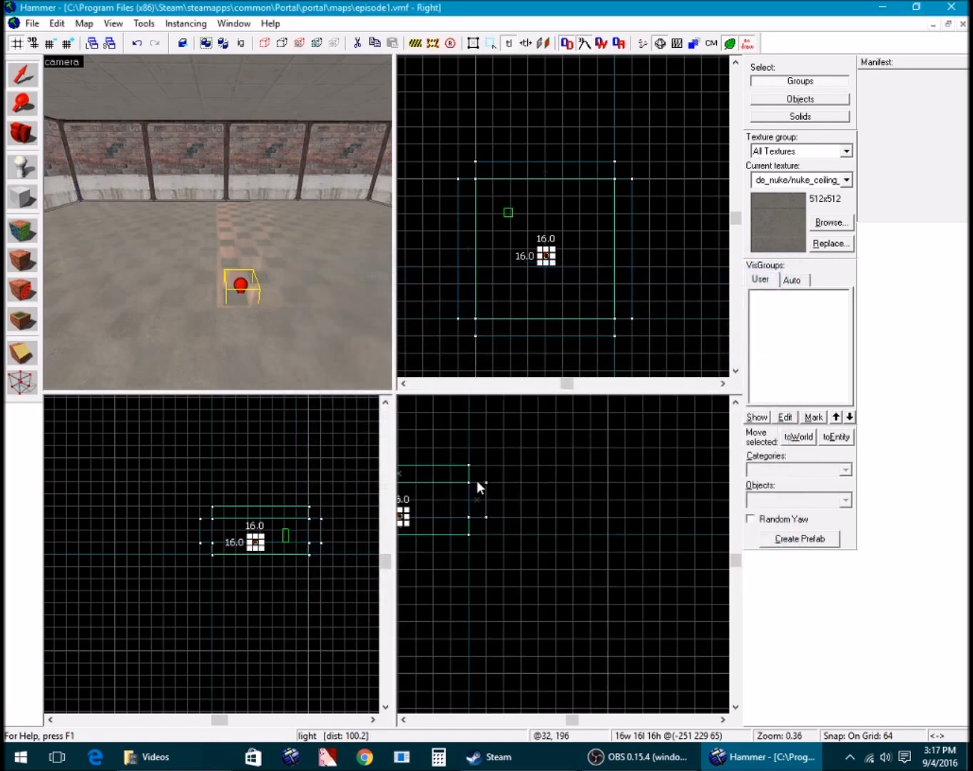
pyautogui.scroll(20, 493, 479)
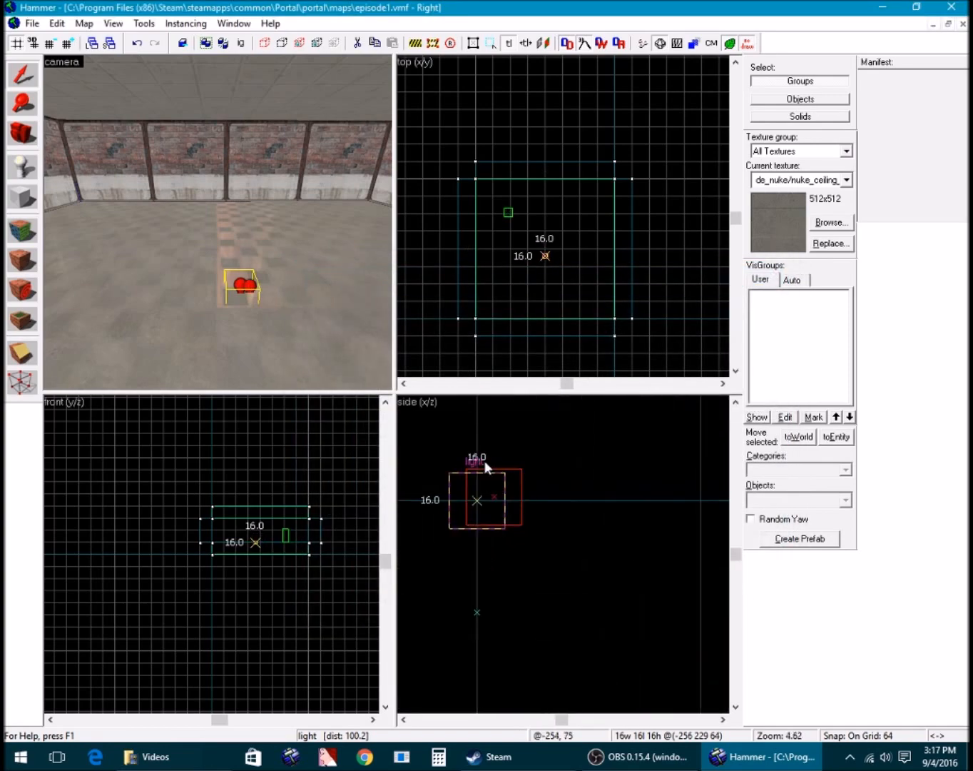
pyautogui.scroll(-6, 550, 453)
pyautogui.moveTo(526, 470); pyautogui.dragTo(530, 442)
pyautogui.scroll(4, 519, 434)
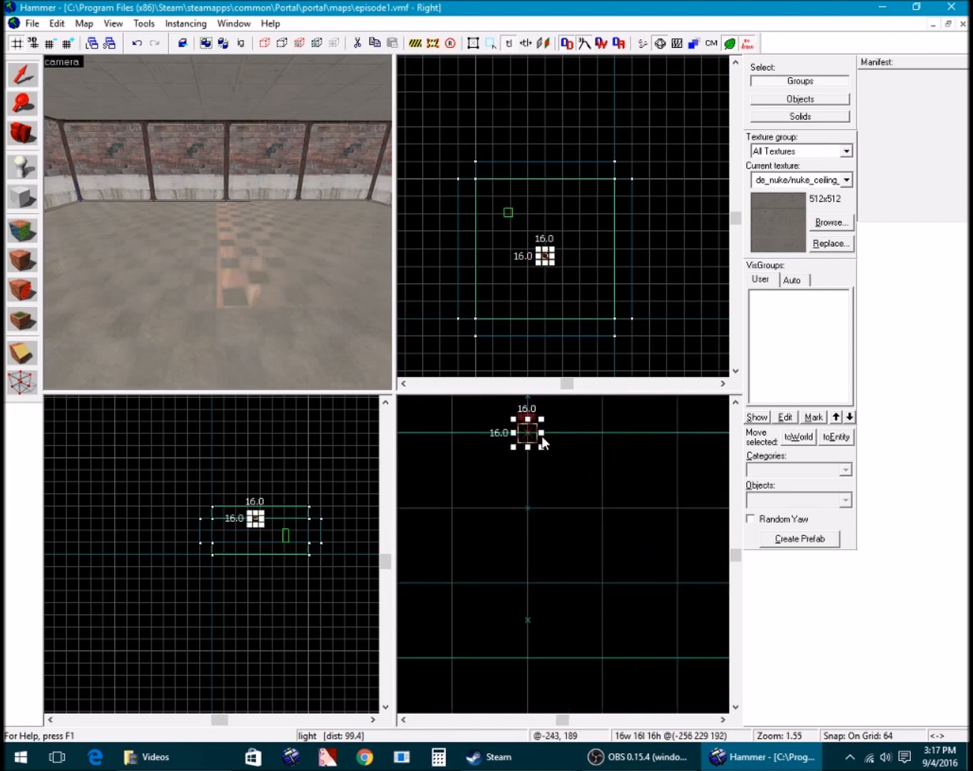
pyautogui.press('z')
pyautogui.press('z')
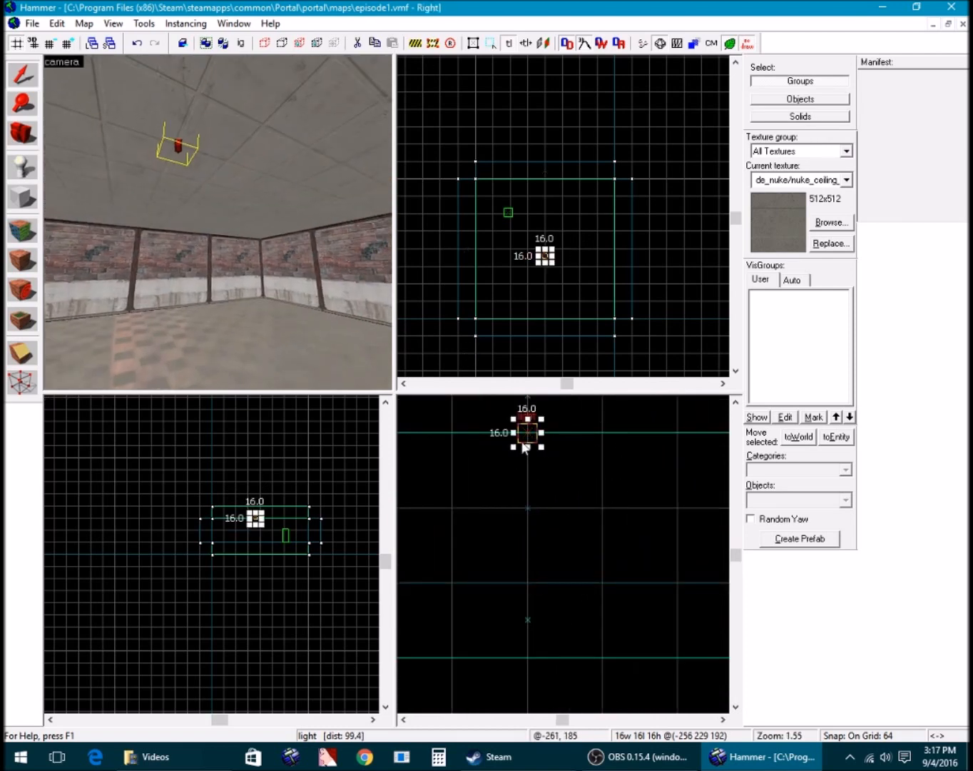
# Lower the light away from the ceiling, reduce the grid size to 4, and position the light just below the ceiling
pyautogui.moveTo(532, 445); pyautogui.dragTo(539, 497)
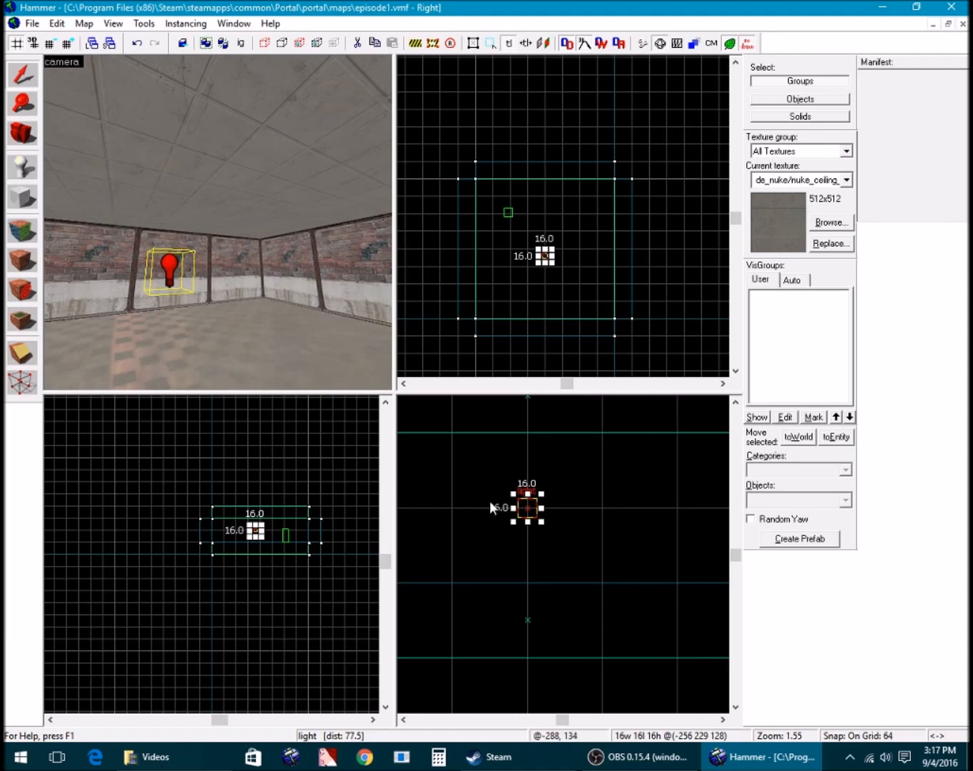
pyautogui.press('[')
pyautogui.press('[')
pyautogui.press('[')
pyautogui.press('[')
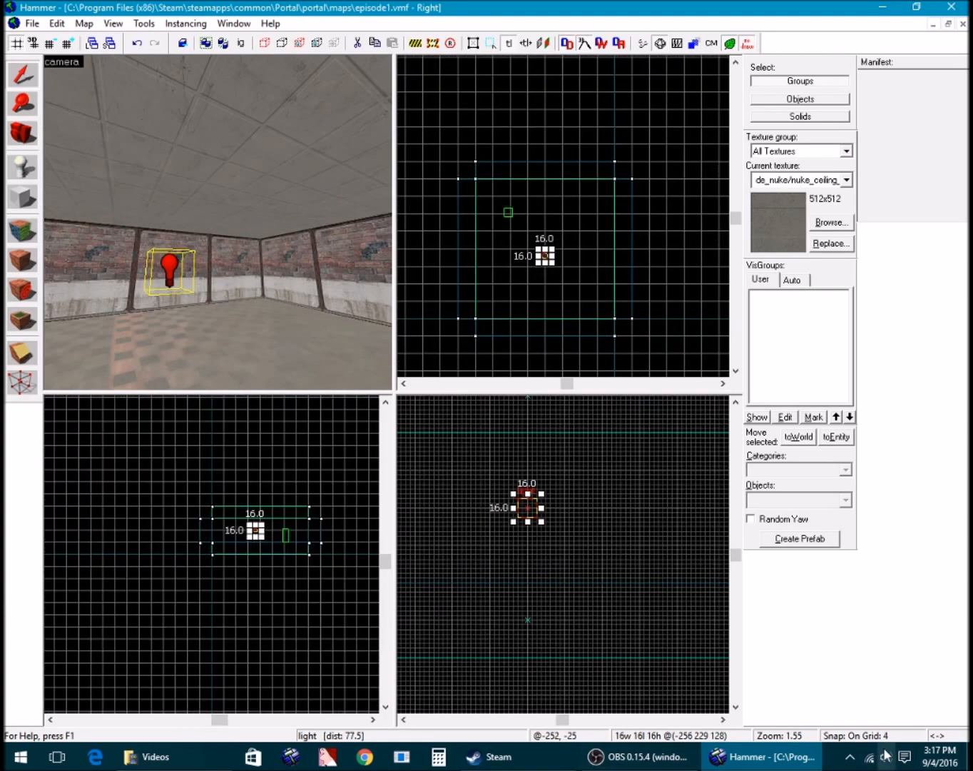
pyautogui.scroll(3, 539, 517)
pyautogui.moveTo(522, 494)
pyautogui.mouseDown()
pyautogui.moveTo(506, 408)
pyautogui.moveTo(522, 383)
pyautogui.moveTo(526, 515)
pyautogui.moveTo(524, 481)
pyautogui.mouseUp()
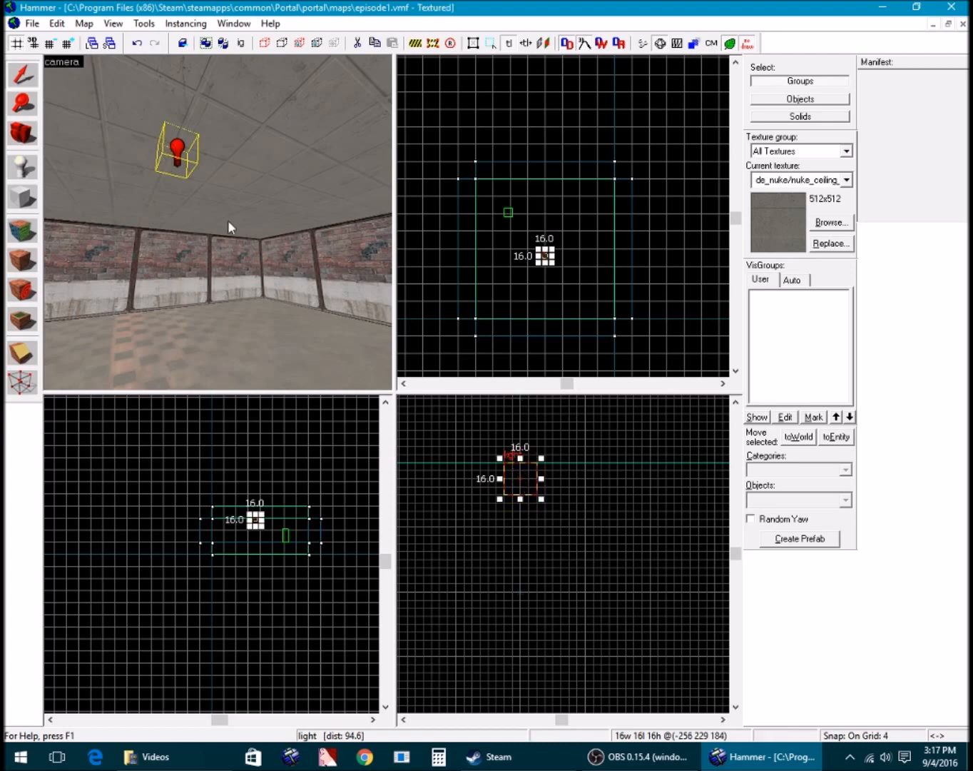
# Save the map, then compile and run it to check the red light in the game
pyautogui.click(33, 24)
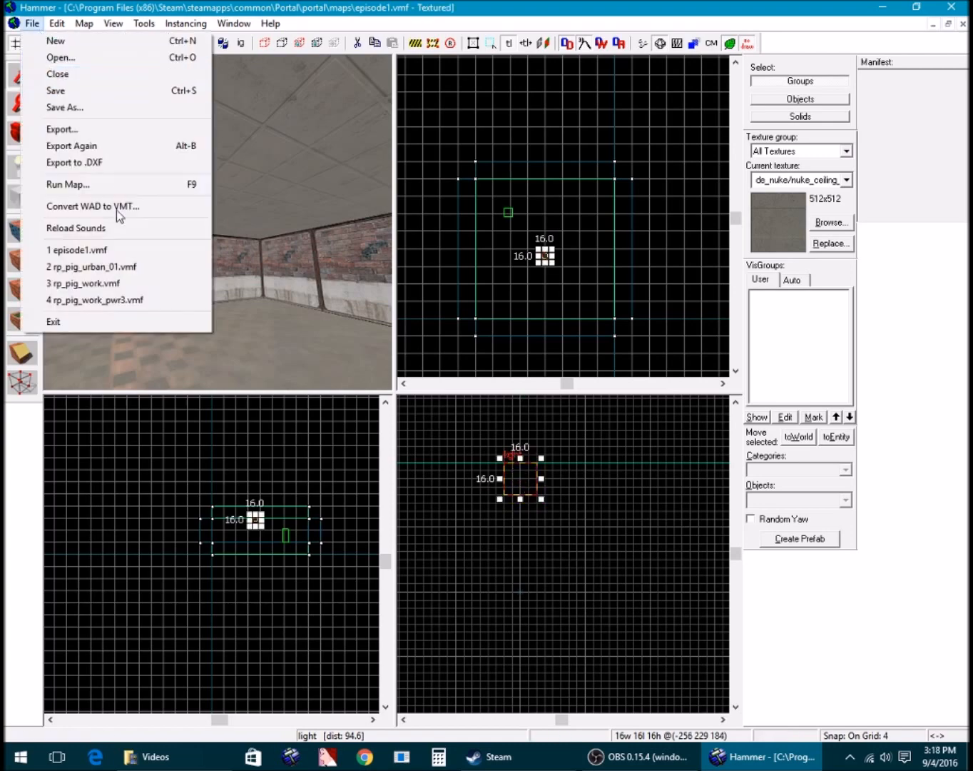
pyautogui.click(57, 91)
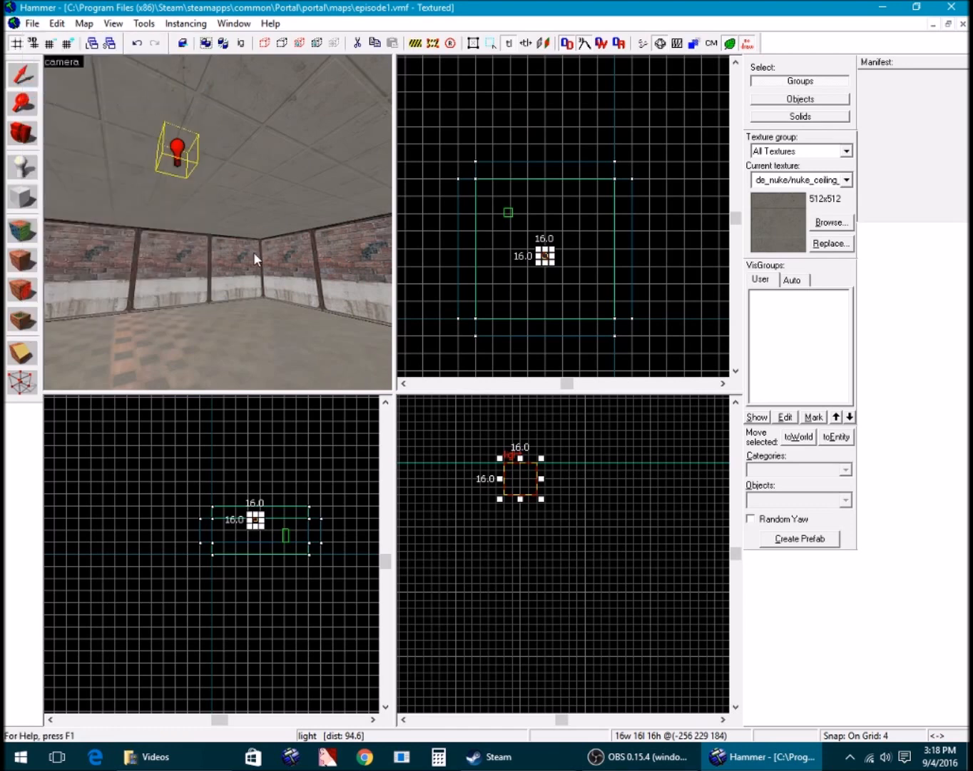
pyautogui.press('F9')
pyautogui.press('Return')
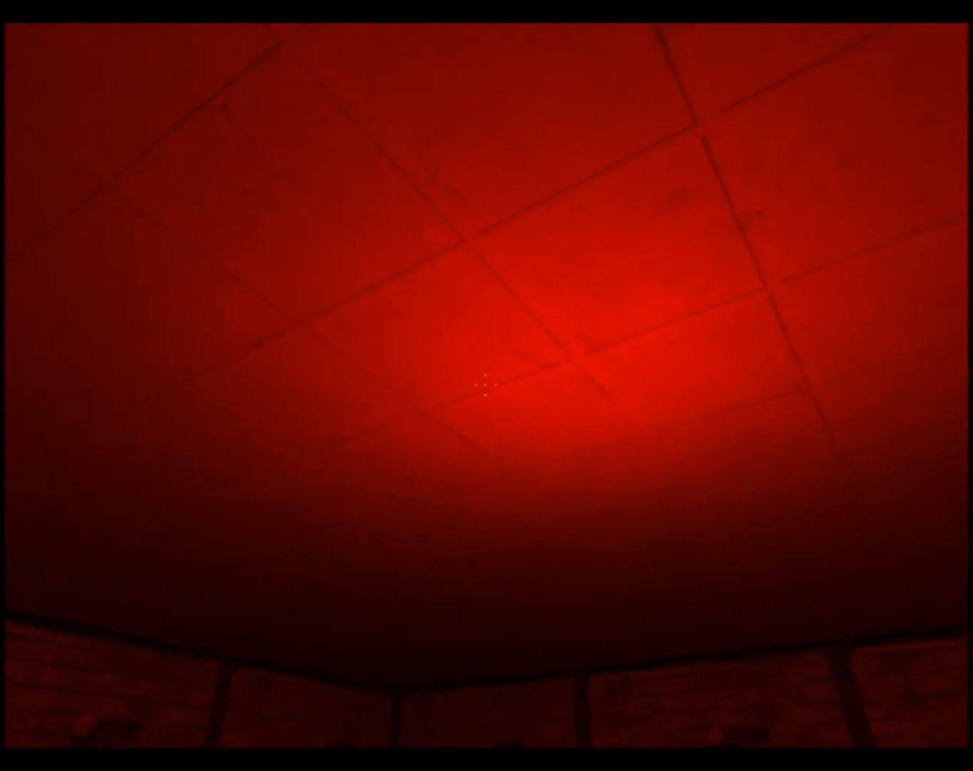
# Quit the running game without saving and close the compile process window
pyautogui.press('Escape')
pyautogui.click(108, 627)
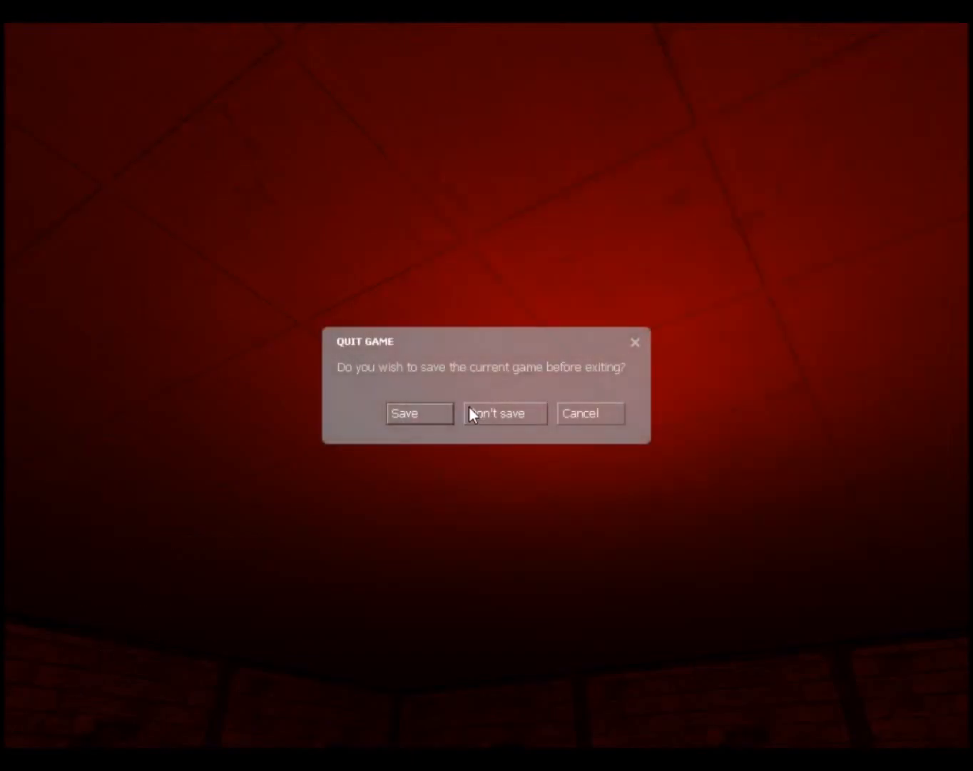
pyautogui.click(469, 412)
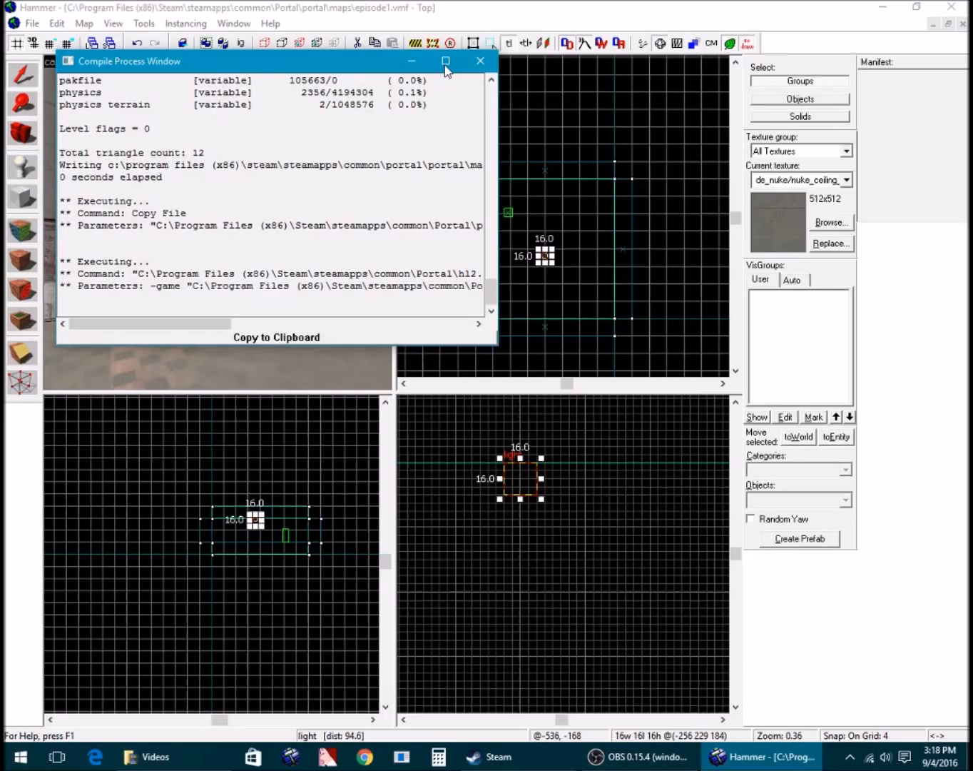
pyautogui.click(447, 64)
pyautogui.press('w')
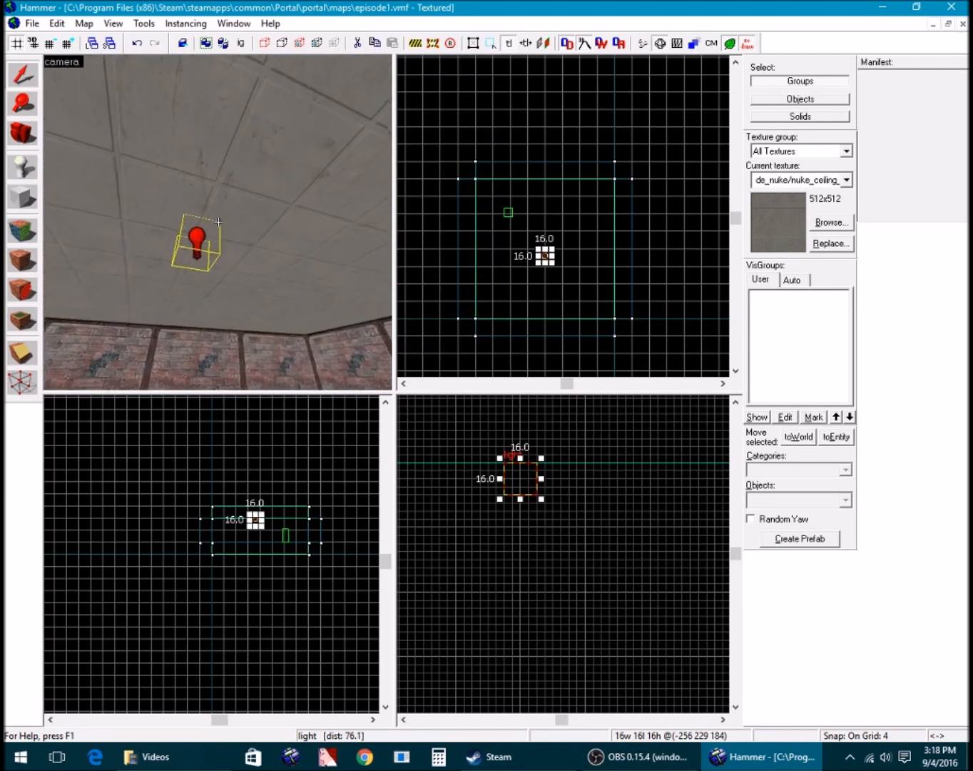
# Place a new point entity on the ceiling next to the red light and switch to the selection tool
pyautogui.press('z')
pyautogui.click(29, 171)
pyautogui.press('z')
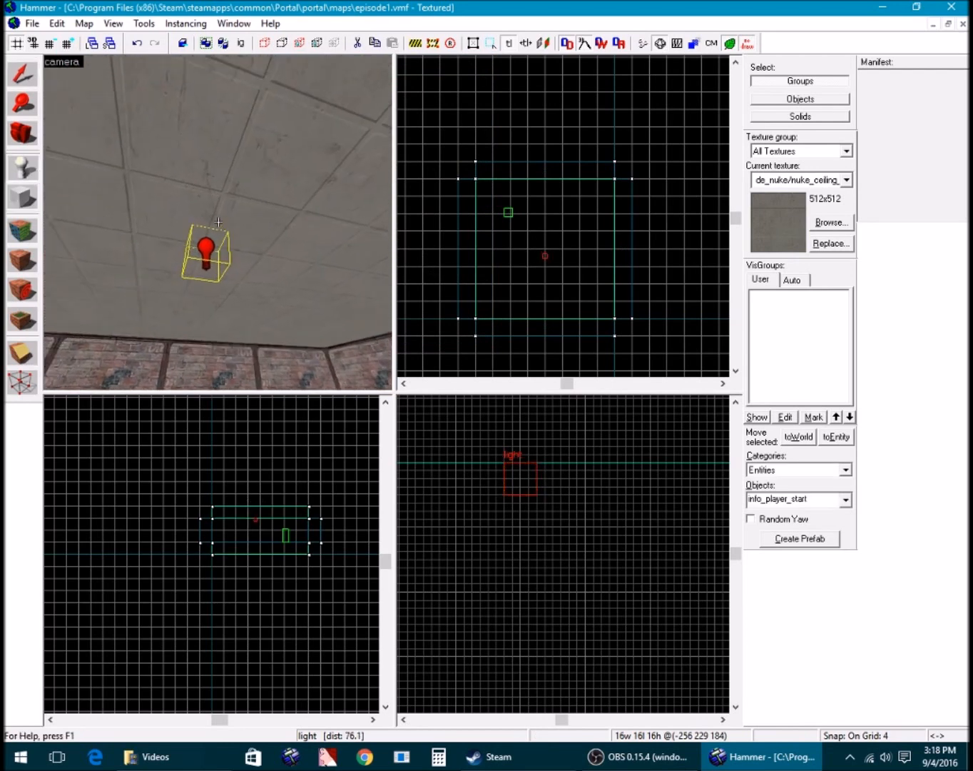
pyautogui.press('z')
pyautogui.click(224, 209)
pyautogui.press('z')
pyautogui.hotkey('shift', 's')
pyautogui.press('z')
# Open the new entity's properties, change its class to prop_static and apply the change
pyautogui.doubleClick(219, 230)
pyautogui.click(427, 424)
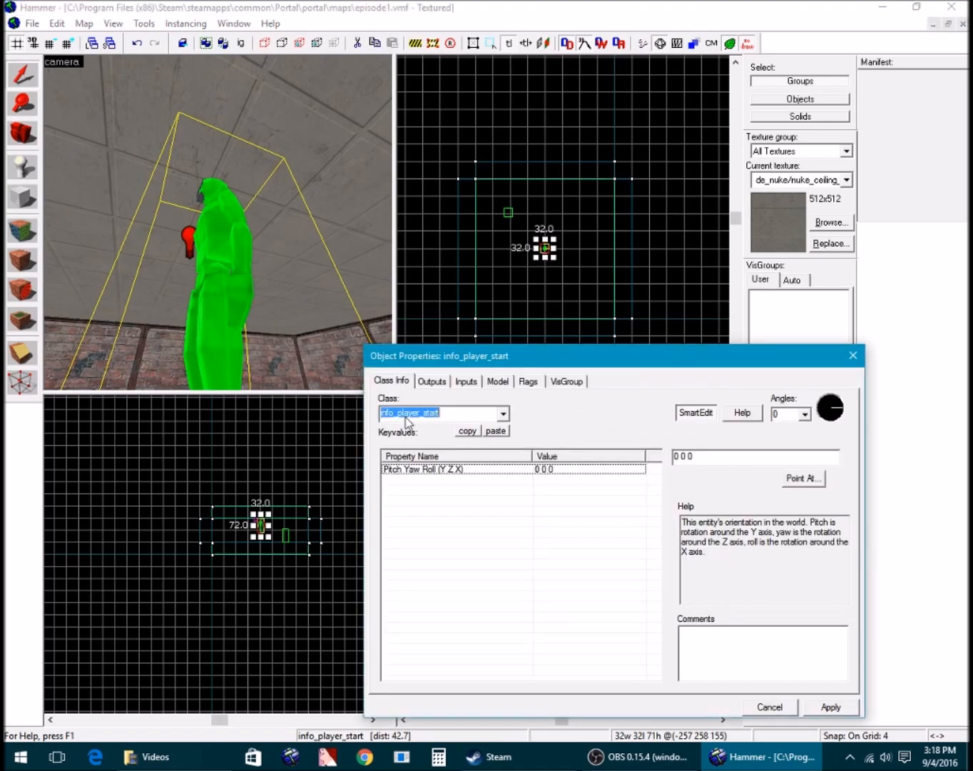
pyautogui.write('prop_stat')
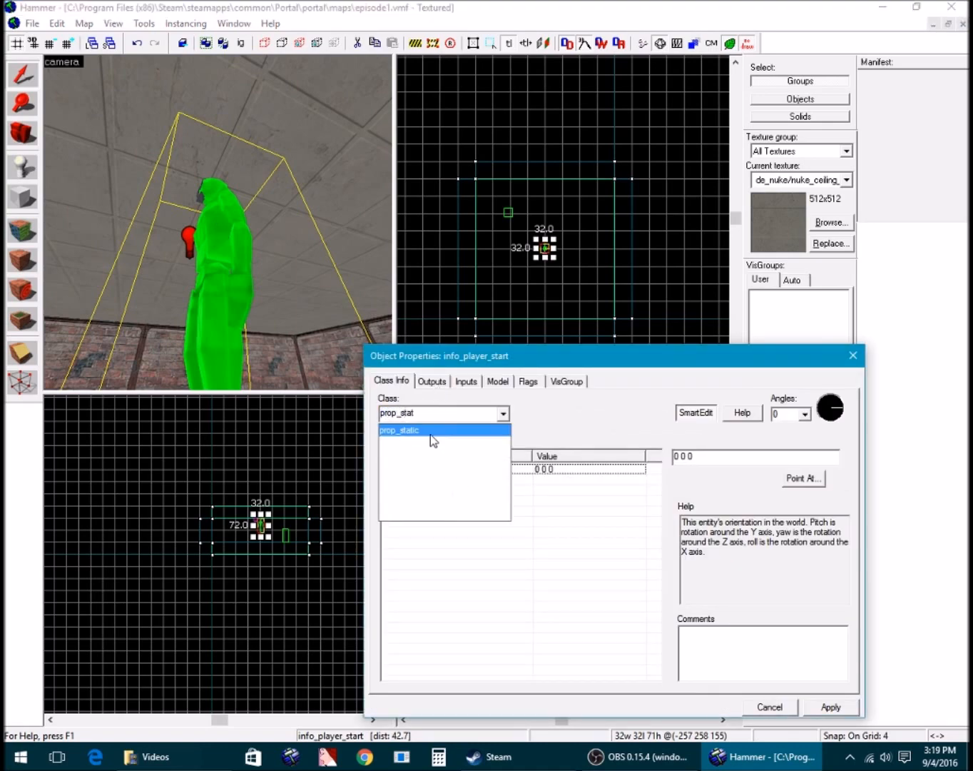
pyautogui.click(430, 433)
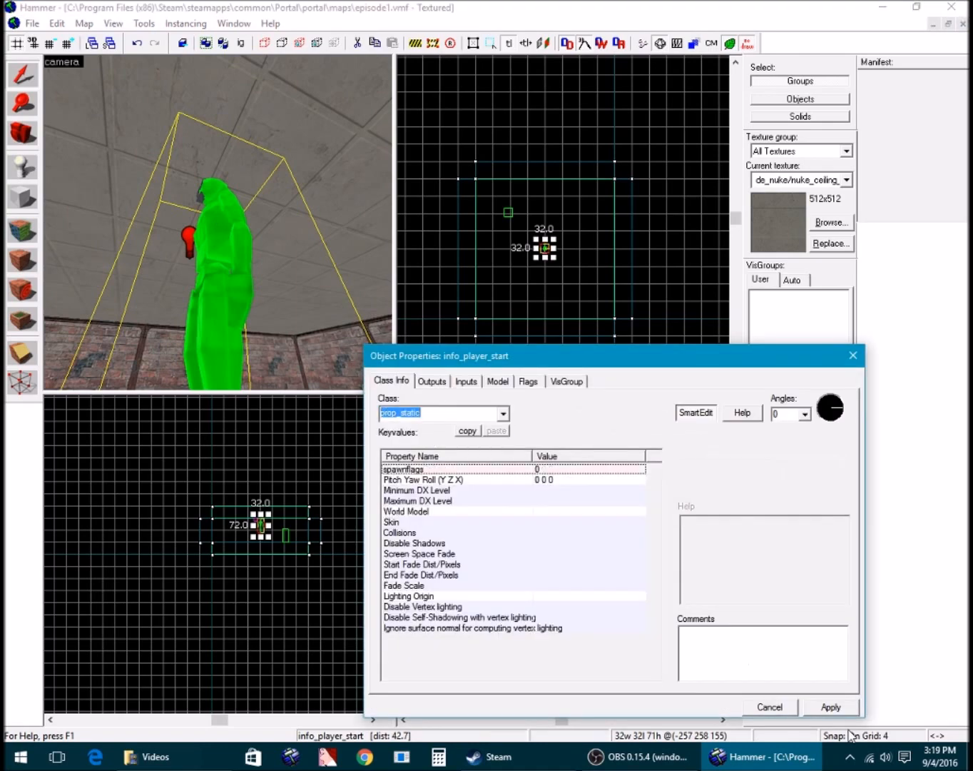
pyautogui.click(855, 711)
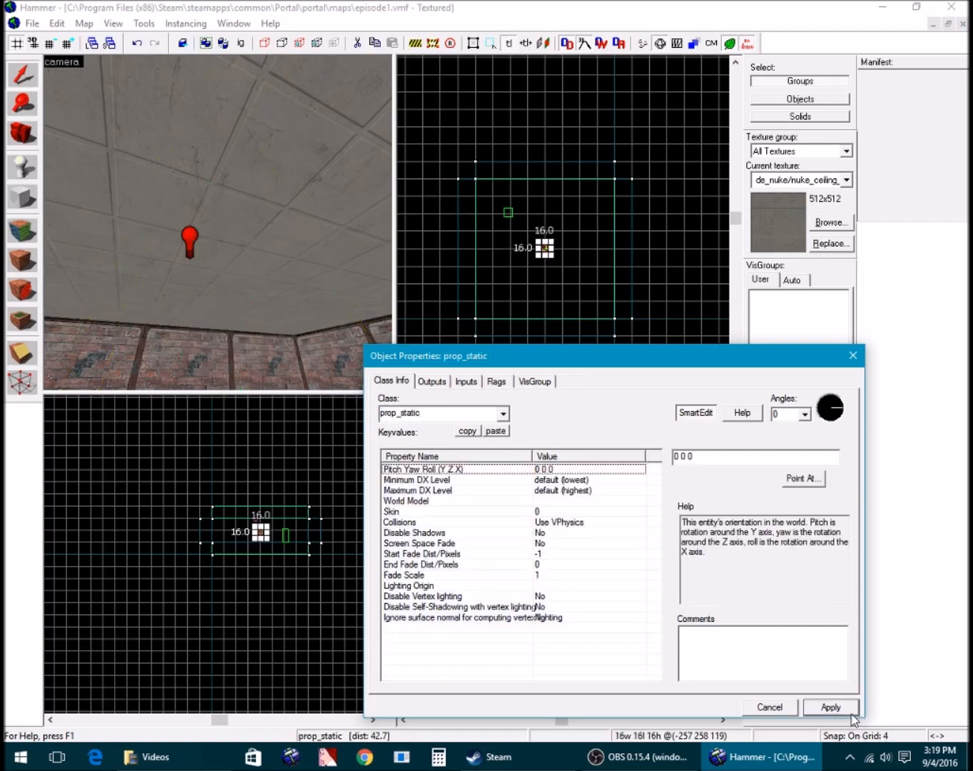
# Open the model browser for the prop's World Model and filter the model list by "light"
pyautogui.click(569, 501)
pyautogui.click(690, 479)
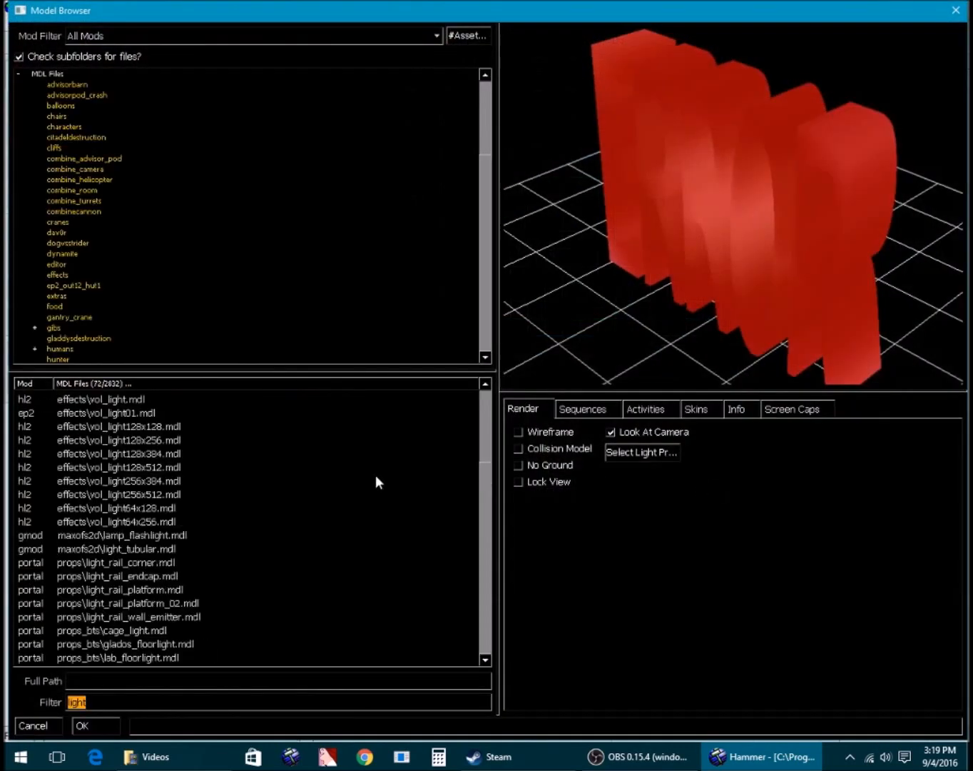
pyautogui.click(120, 523)
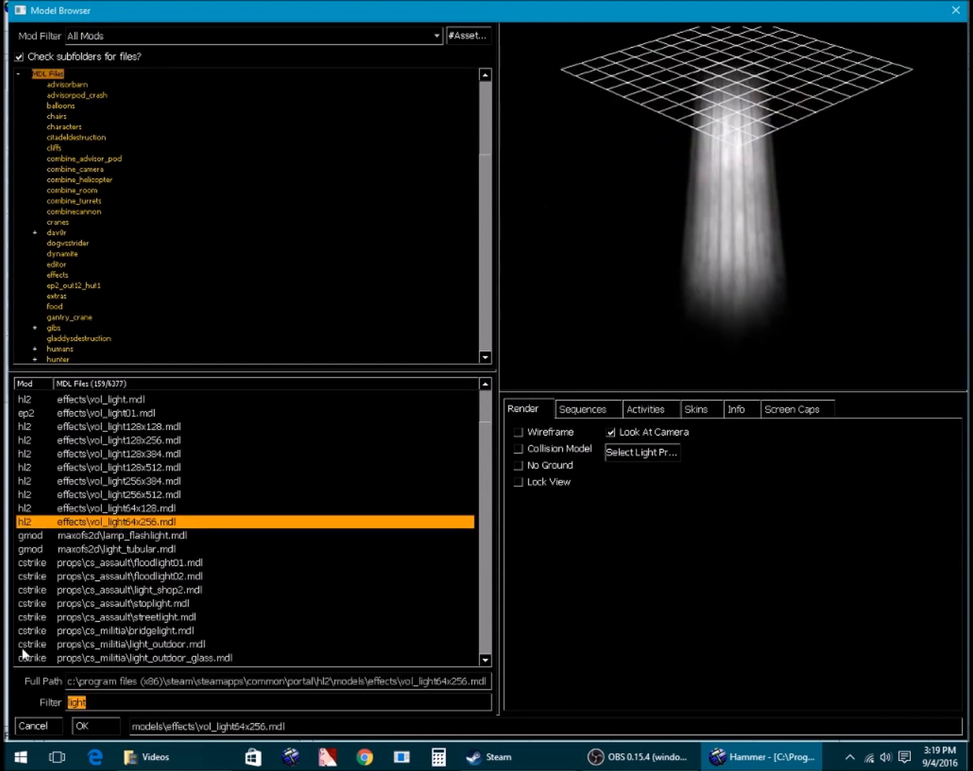
pyautogui.press('BackSpace')
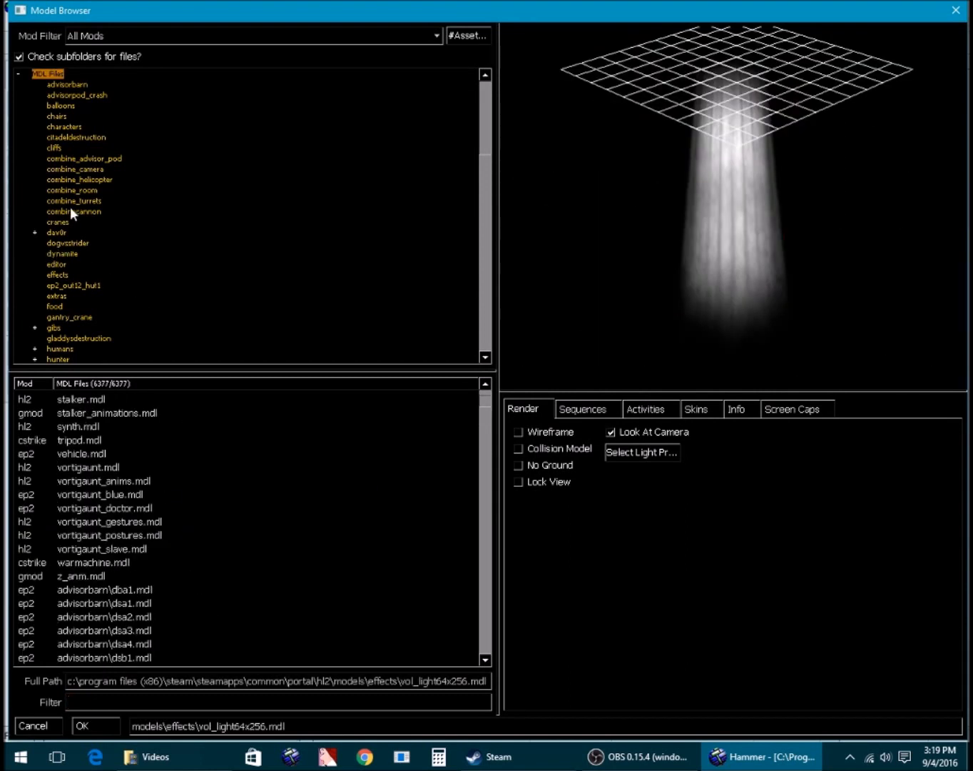
pyautogui.write('light')
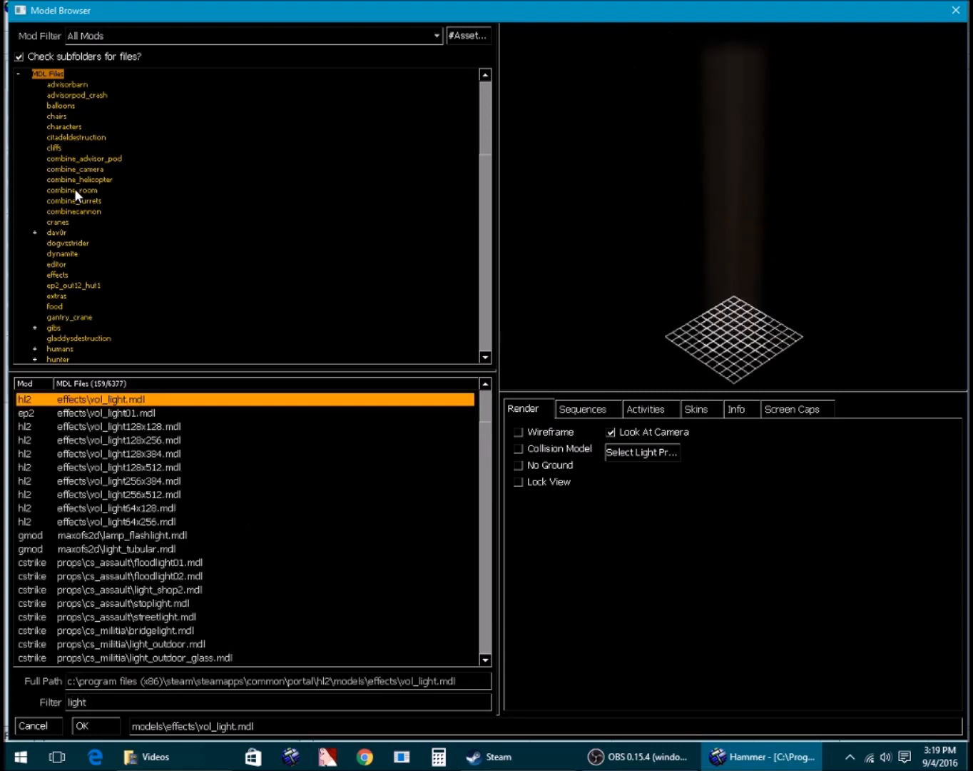
# Preview the light models, assign props\cs_office\light_inset.mdl as the World Model, apply it and close the properties
pyautogui.moveTo(917, 131); pyautogui.dragTo(563, 302)
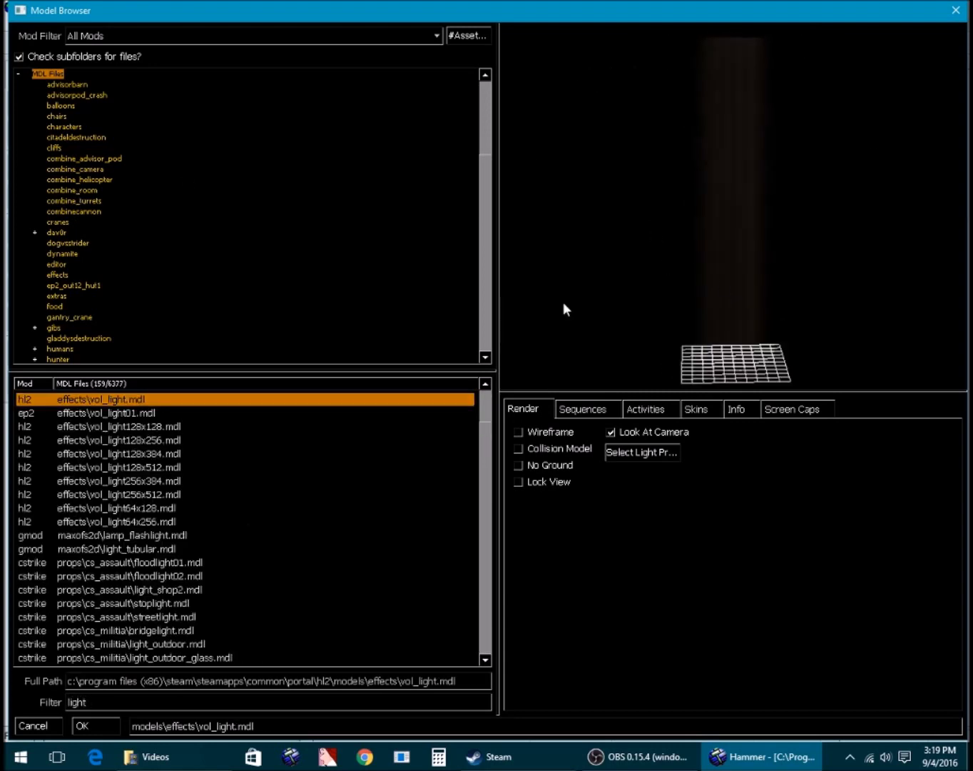
pyautogui.click(115, 534)
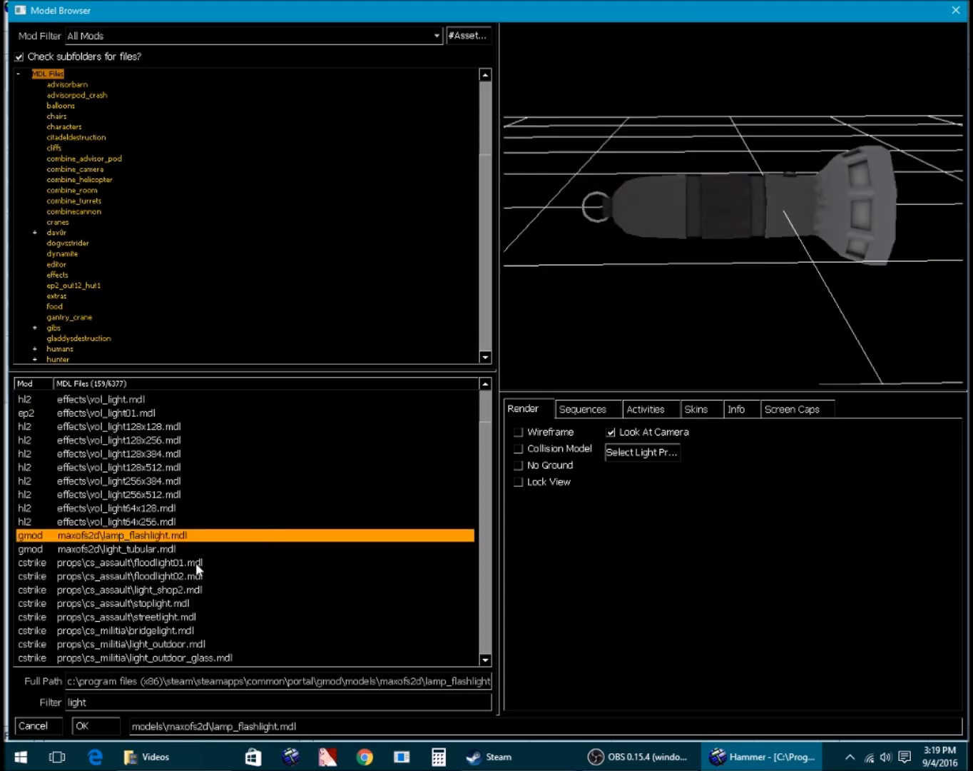
pyautogui.scroll(-7, 197, 564)
pyautogui.click(156, 661)
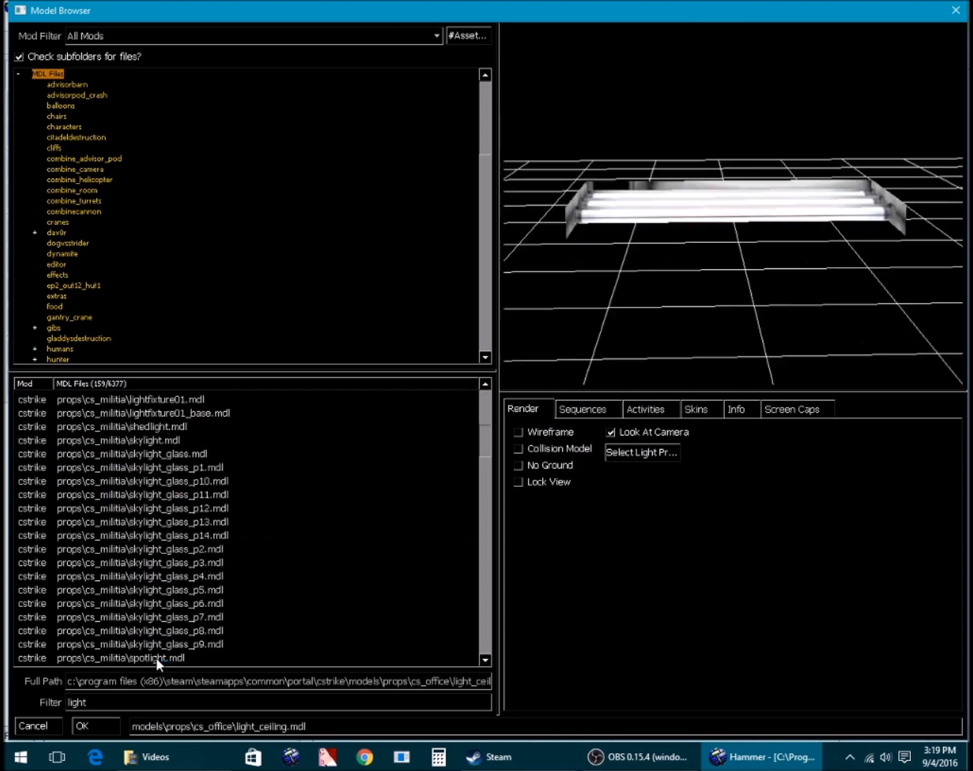
pyautogui.click(156, 657)
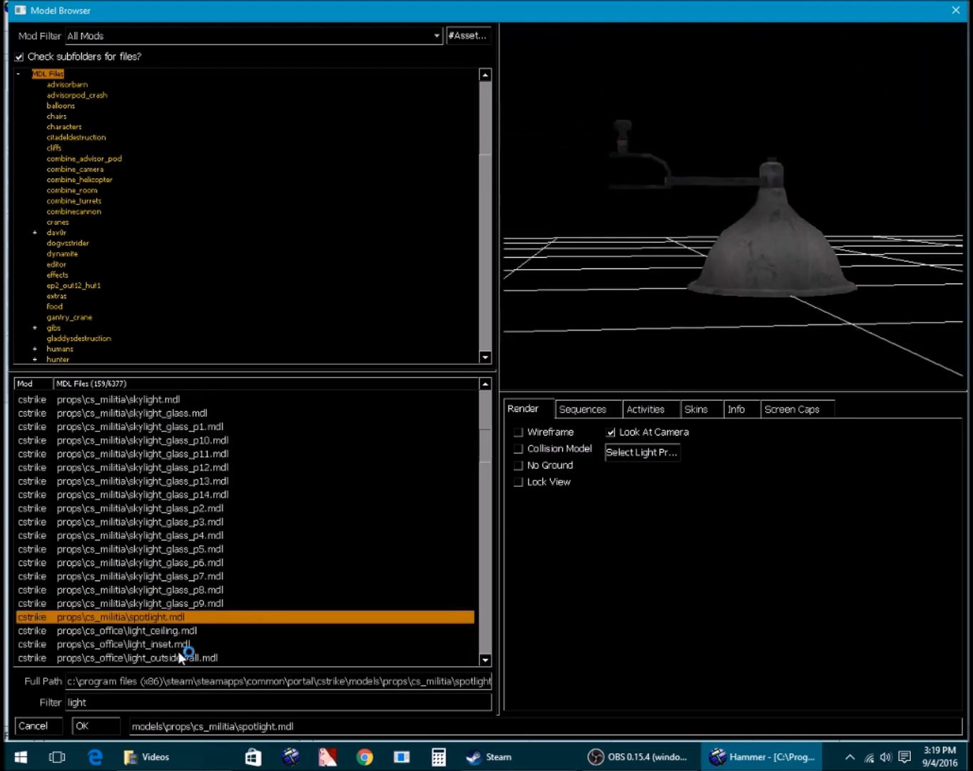
pyautogui.click(178, 652)
pyautogui.click(181, 644)
pyautogui.moveTo(655, 273); pyautogui.dragTo(693, 307)
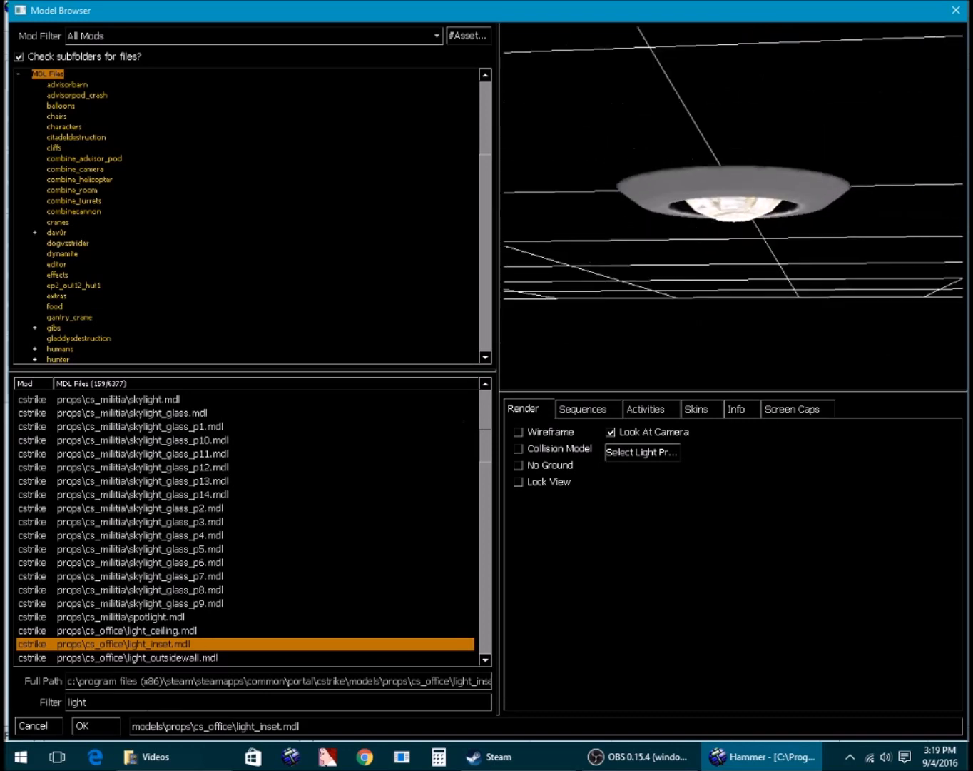
pyautogui.click(93, 726)
pyautogui.click(846, 708)
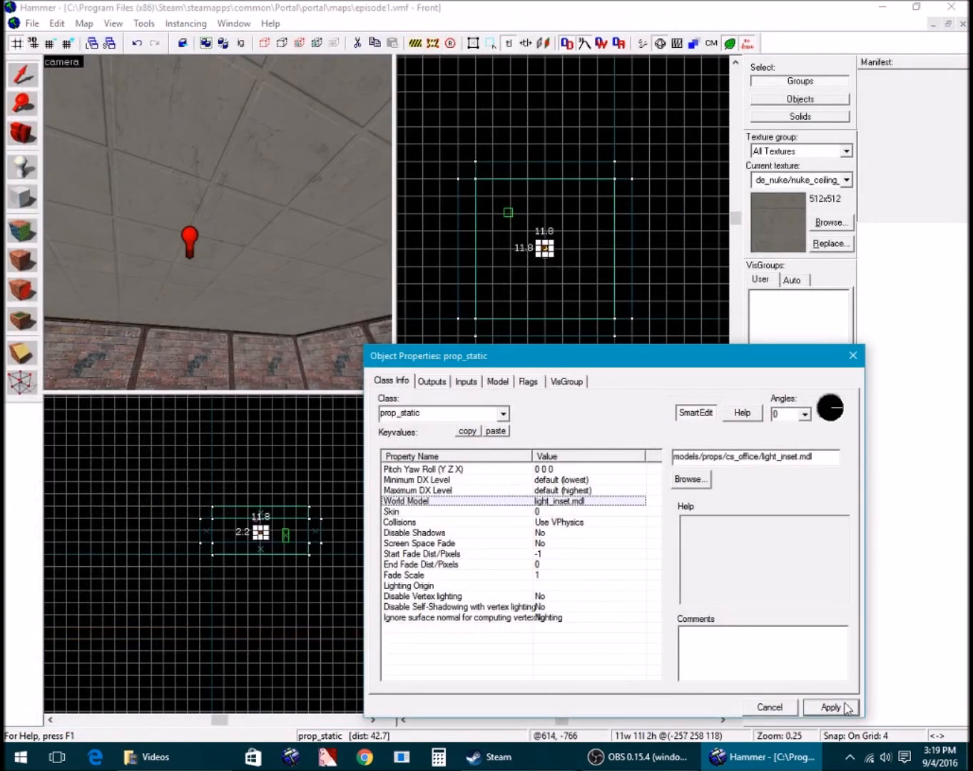
pyautogui.click(853, 354)
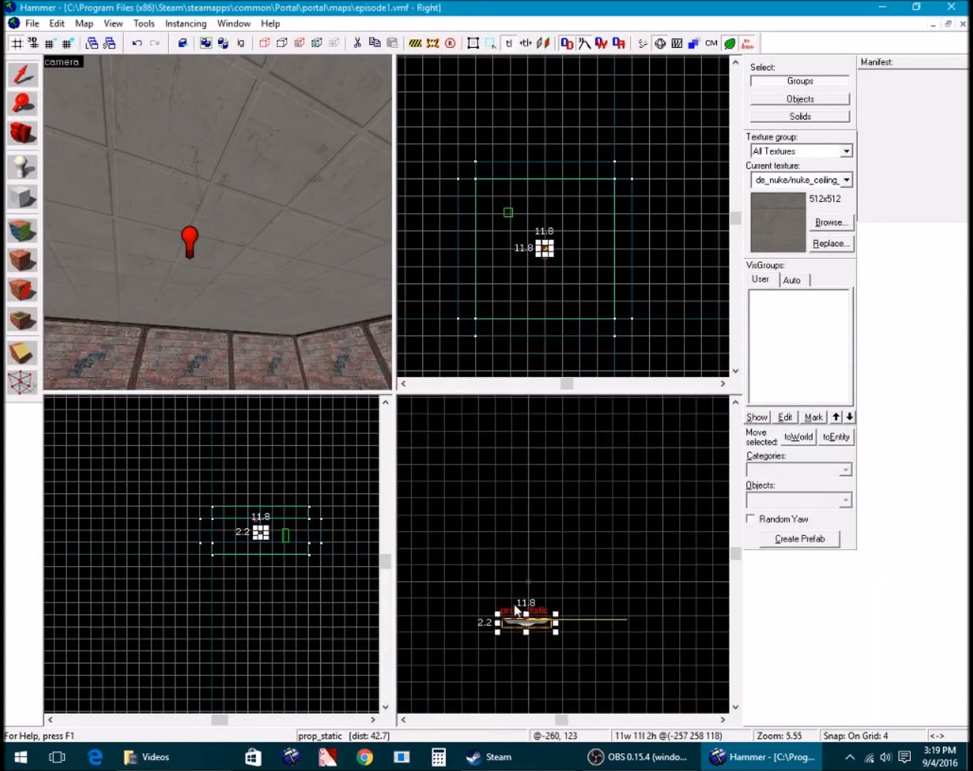
# Raise the light_inset prop flush against the ceiling and inspect it beside the red light in the camera view
pyautogui.moveTo(531, 626); pyautogui.dragTo(534, 487)
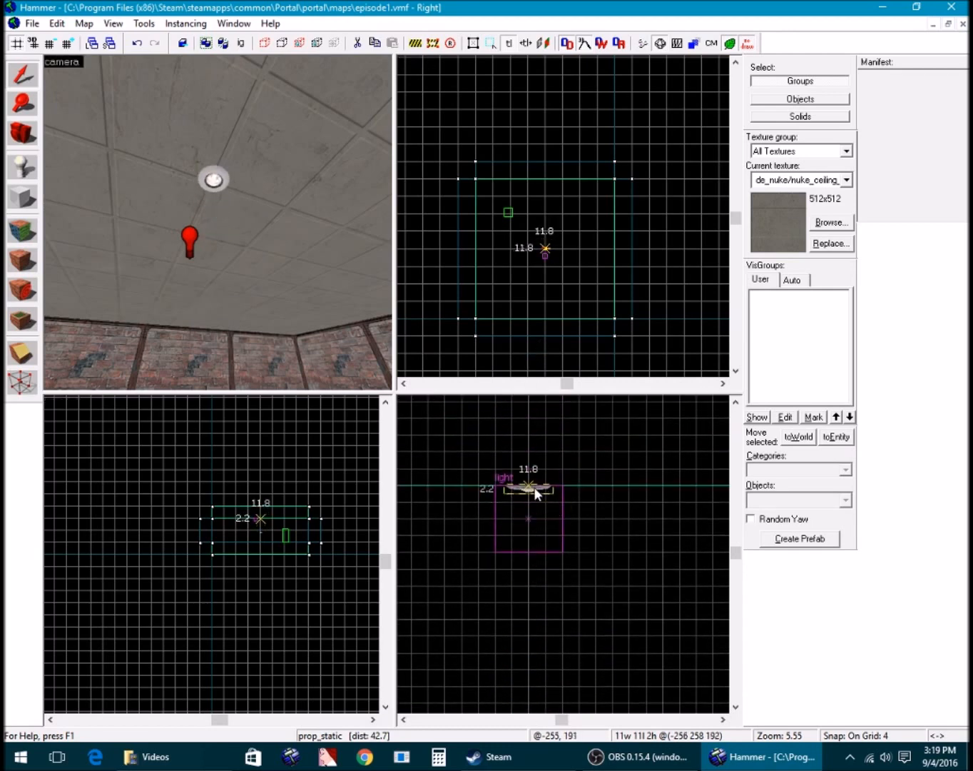
pyautogui.click(199, 247)
pyautogui.scroll(3, 494, 527)
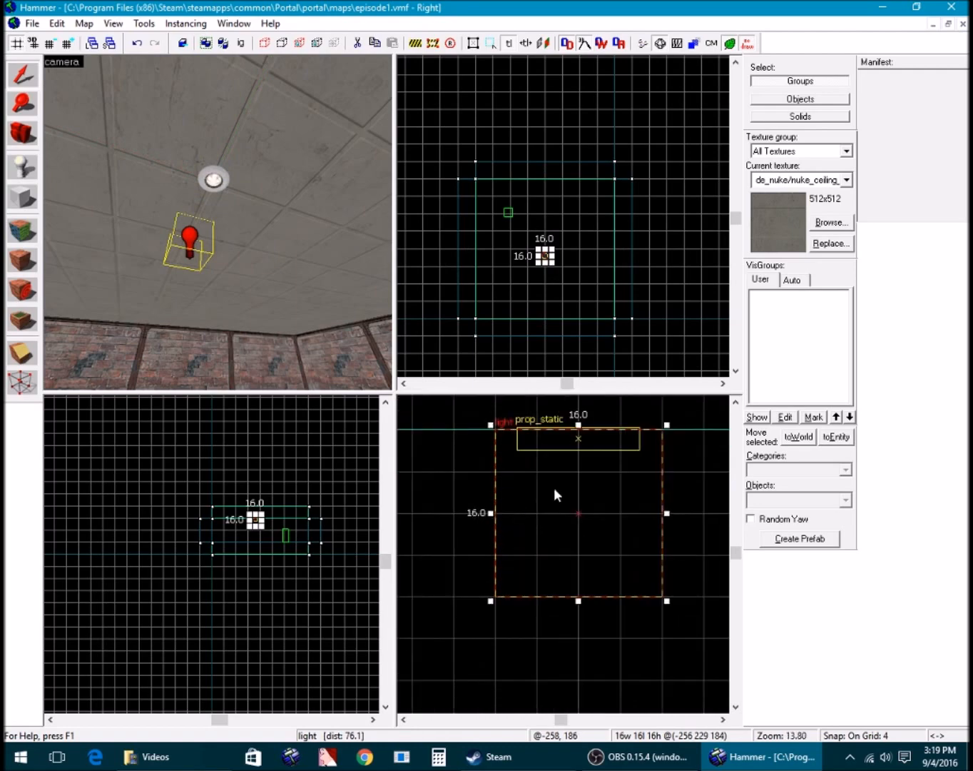
pyautogui.press('z')
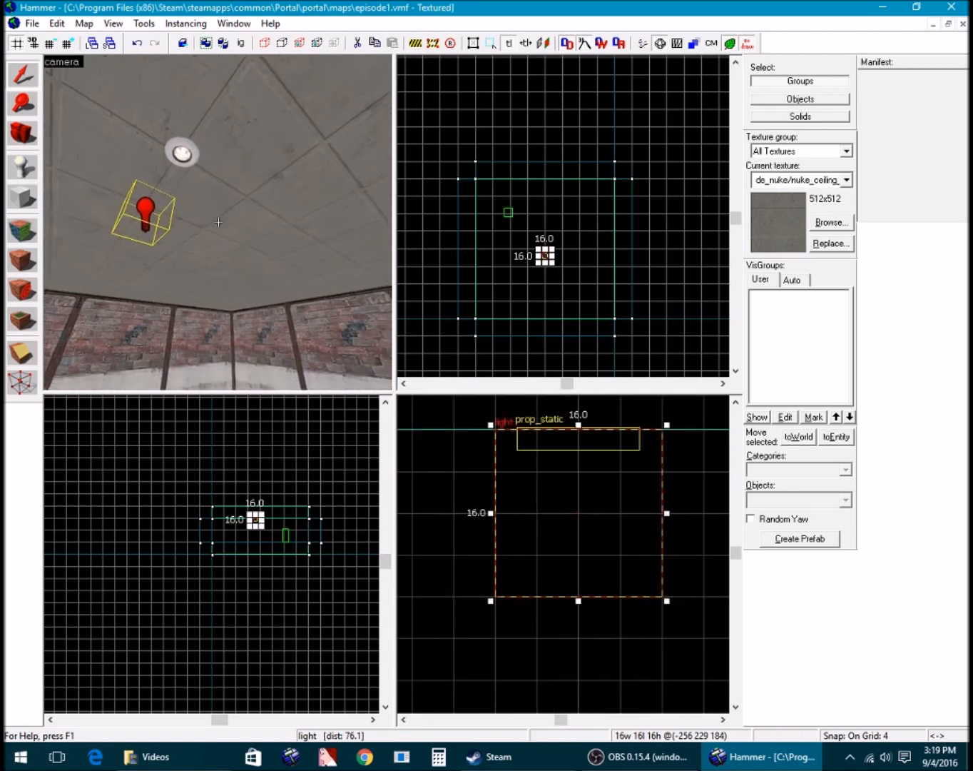
pyautogui.press('w')
pyautogui.press('s')
pyautogui.press('z')
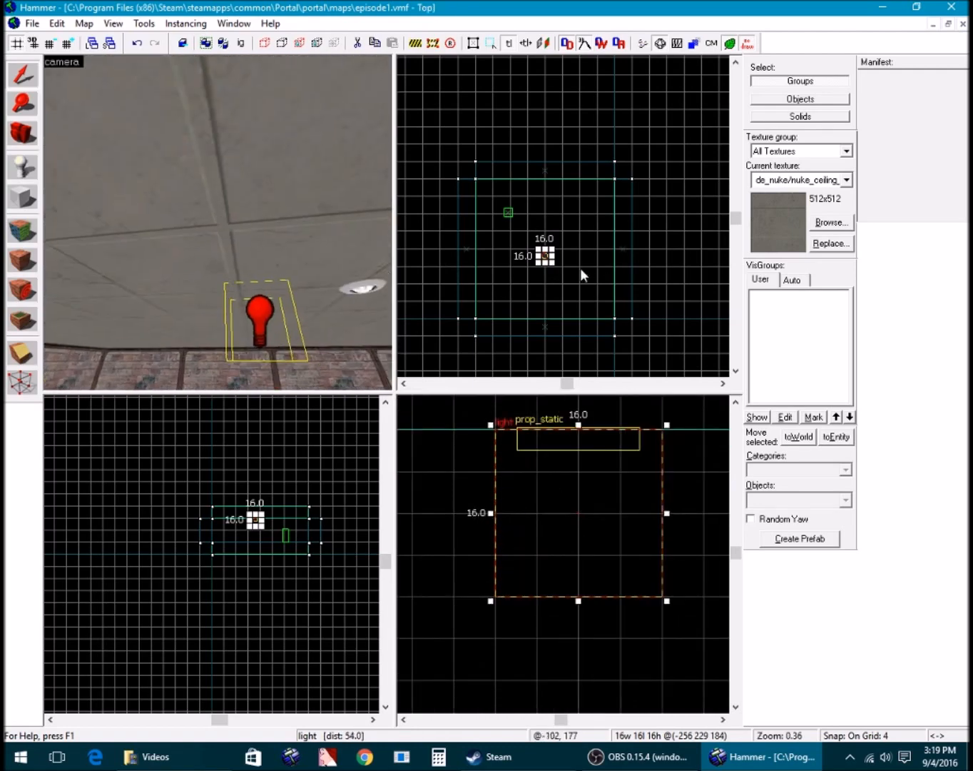
# Move the red light in the top view so it is centred on the prop_static fixture, and check it in 3D
pyautogui.scroll(-5, 580, 268)
pyautogui.scroll(2, 503, 236)
pyautogui.press('Escape')
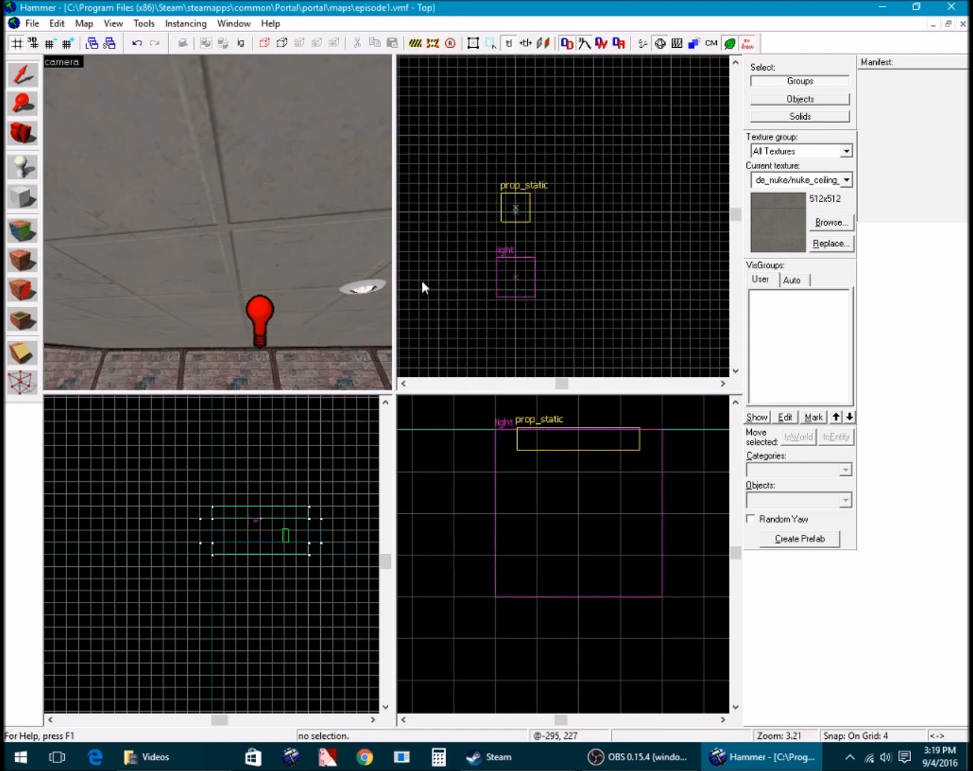
pyautogui.click(362, 286)
pyautogui.scroll(6, 509, 209)
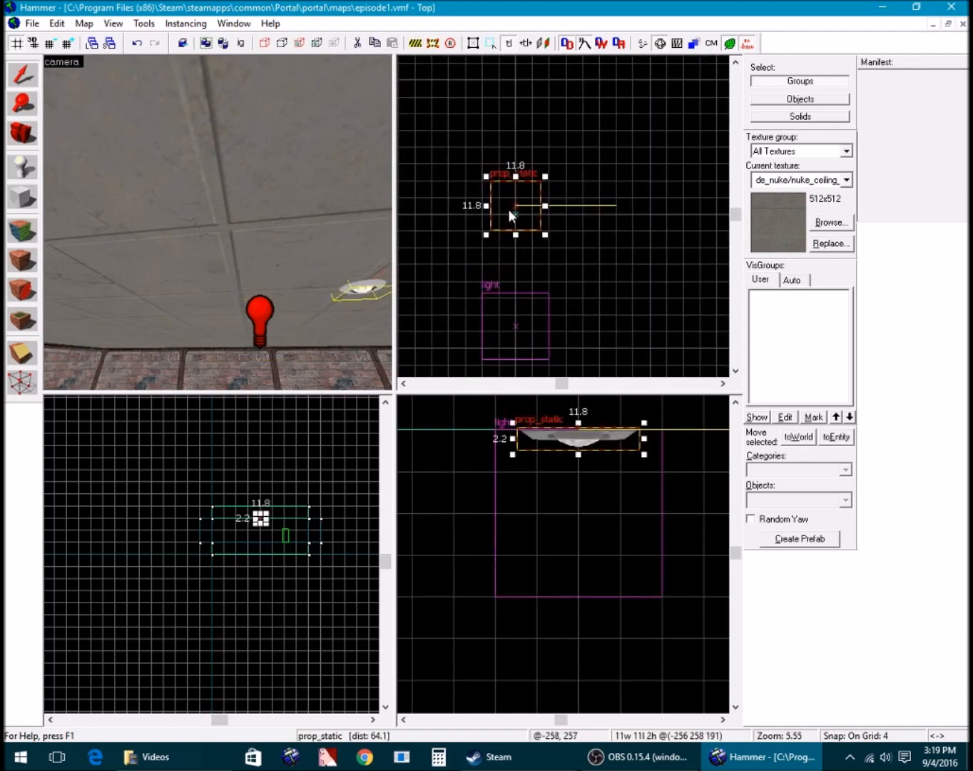
pyautogui.click(261, 317)
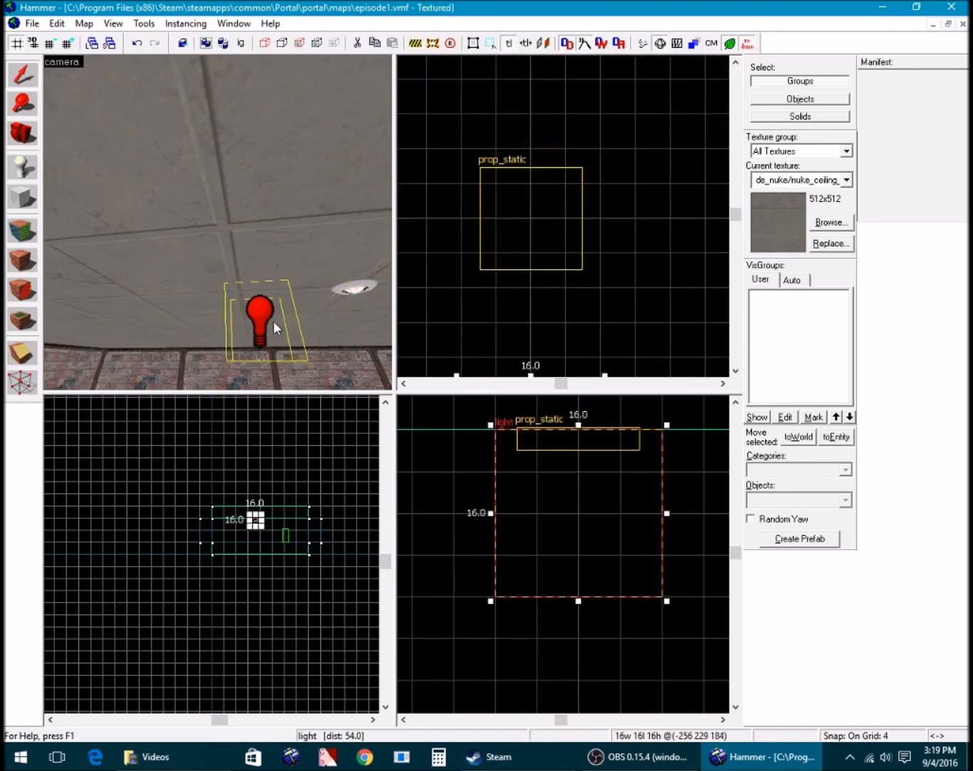
pyautogui.scroll(-5, 603, 255)
pyautogui.moveTo(565, 320); pyautogui.dragTo(565, 227)
pyautogui.press('z')
pyautogui.press('w')
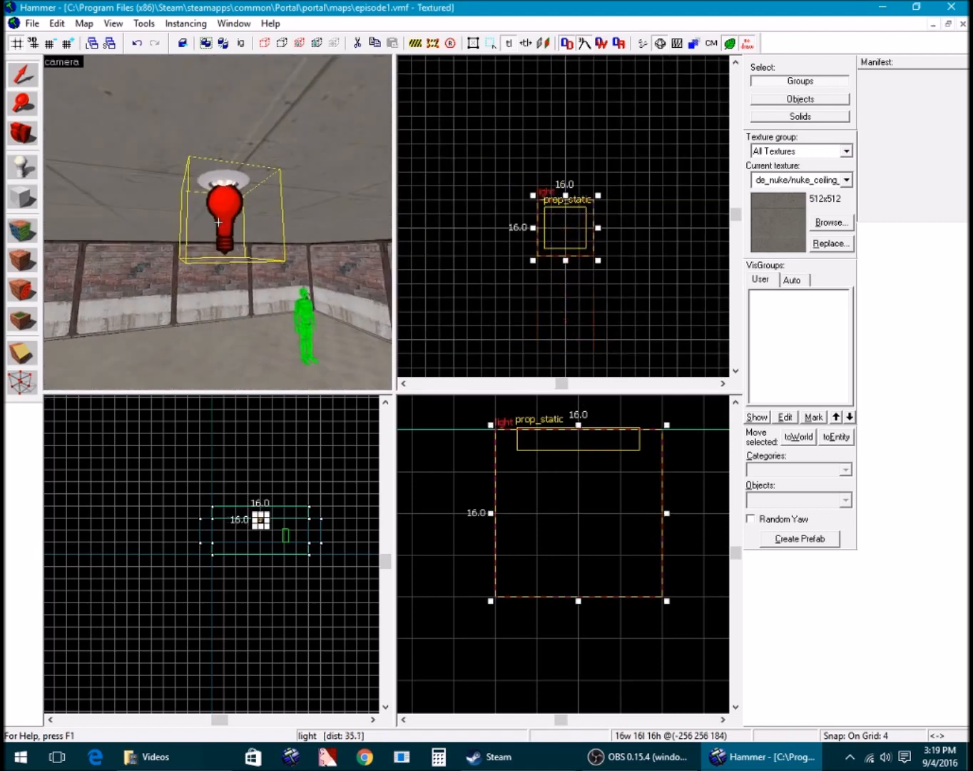
pyautogui.press('s')
pyautogui.press('z')
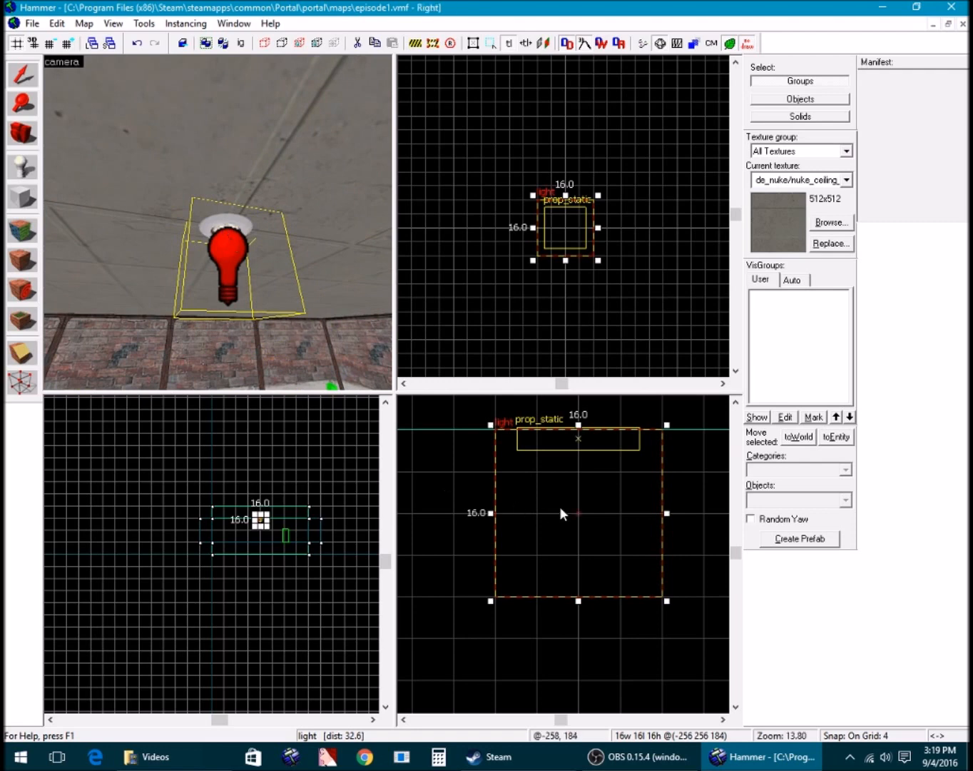
# Lower the red light about 32 units directly beneath the ceiling fixture and check the gap in the camera view
pyautogui.moveTo(575, 495); pyautogui.dragTo(555, 658)
pyautogui.scroll(-5, 567, 589)
pyautogui.moveTo(566, 589)
pyautogui.mouseDown()
pyautogui.moveTo(574, 665)
pyautogui.moveTo(576, 573)
pyautogui.moveTo(565, 604)
pyautogui.moveTo(575, 545)
pyautogui.moveTo(558, 612)
pyautogui.mouseUp()
pyautogui.hotkey('ctrl', 'shift', 'e')
pyautogui.press('z')
pyautogui.press('z')
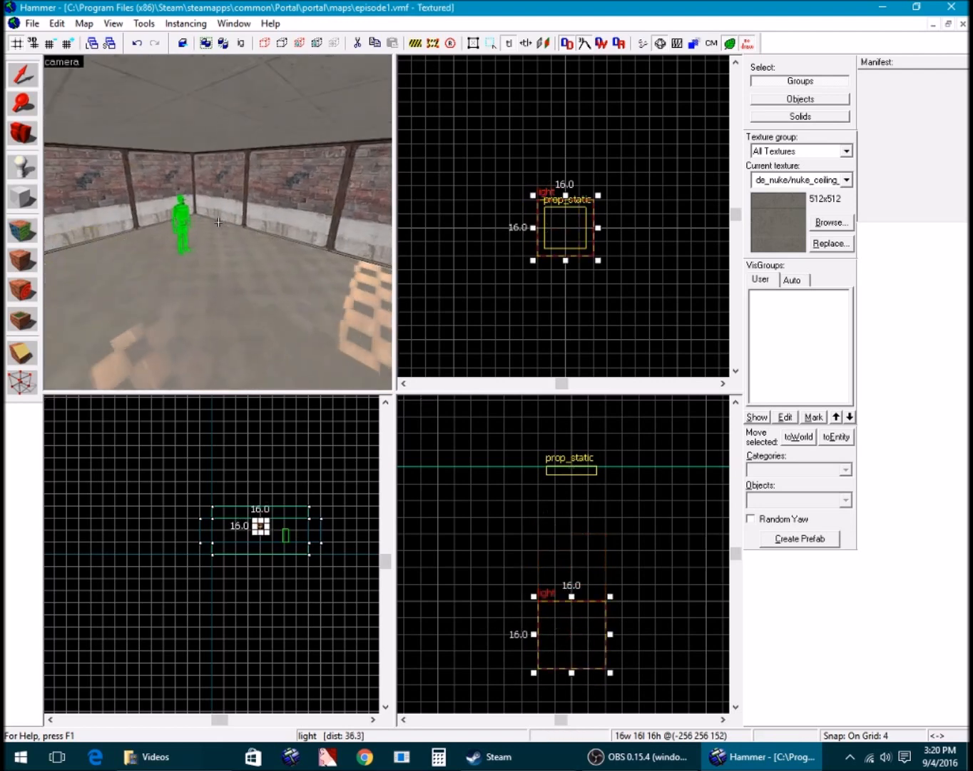
pyautogui.press('s')
pyautogui.press('z')
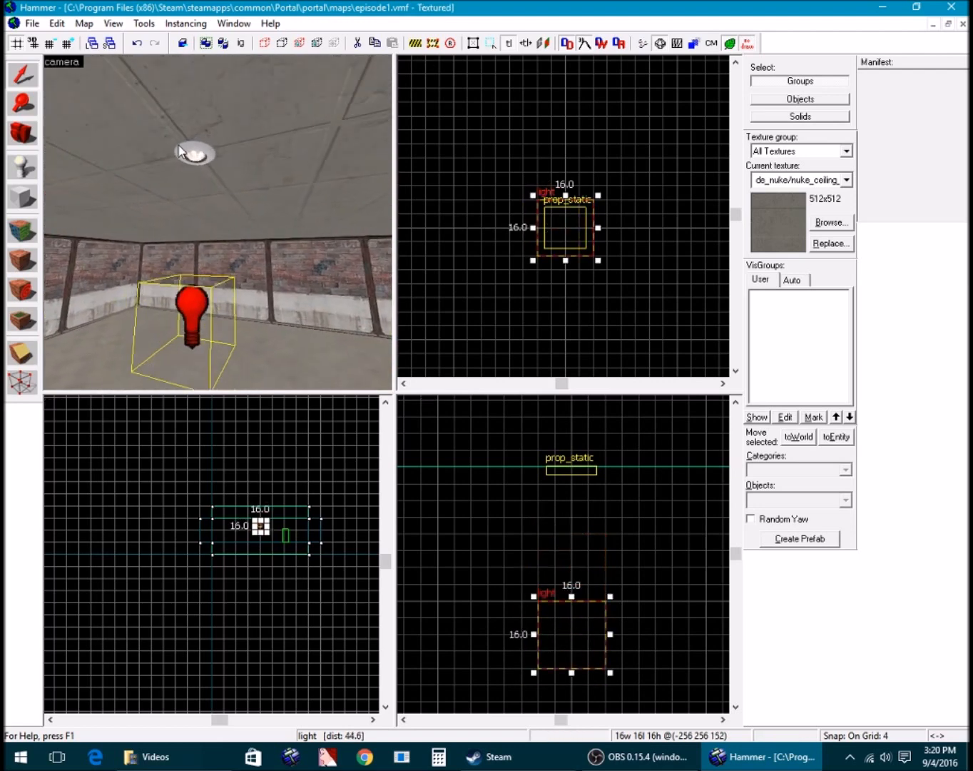
# Compile and run the map with normal BSP, VIS and RAD to check the lit fixture, and quit the game
pyautogui.press('F9')
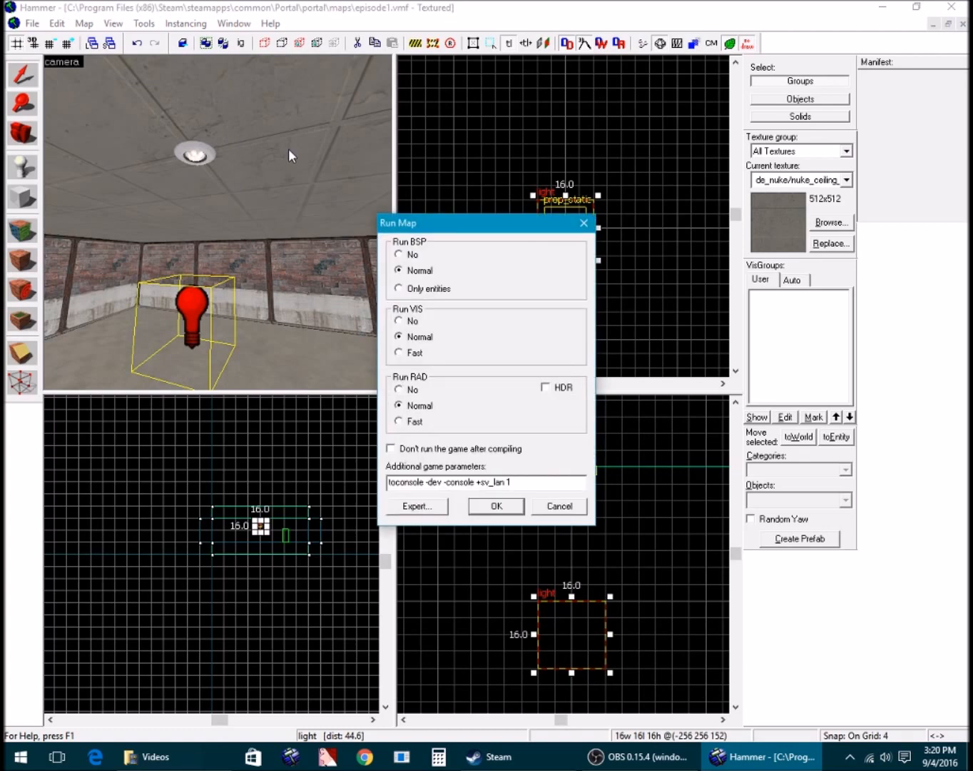
pyautogui.press('Return')
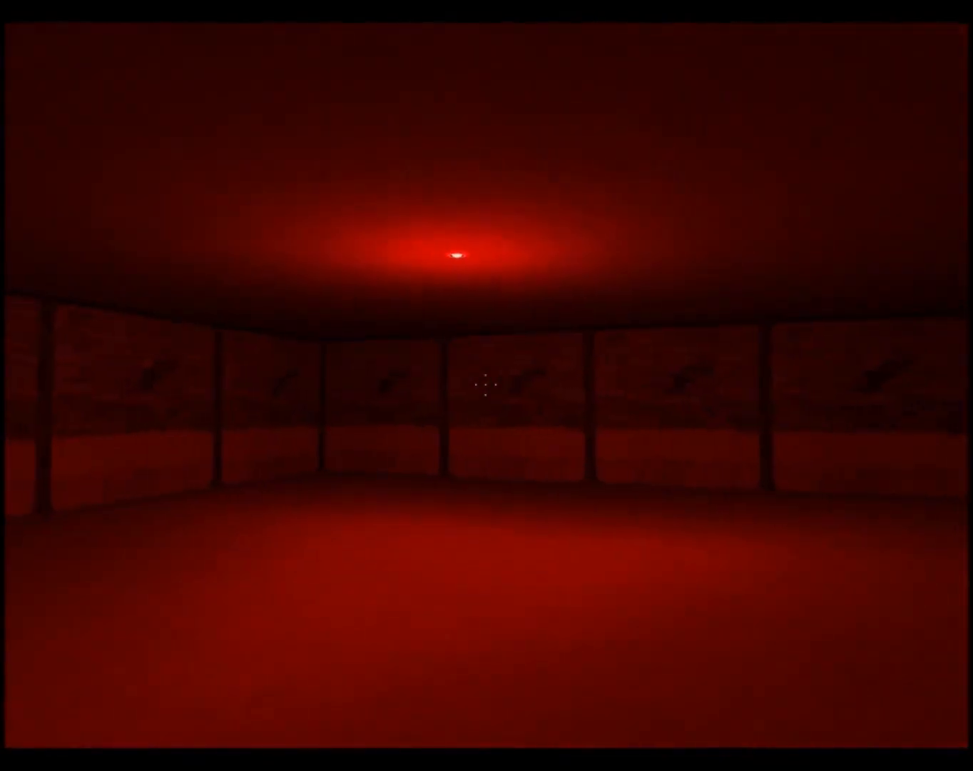
pyautogui.press('`')
pyautogui.click(104, 625)
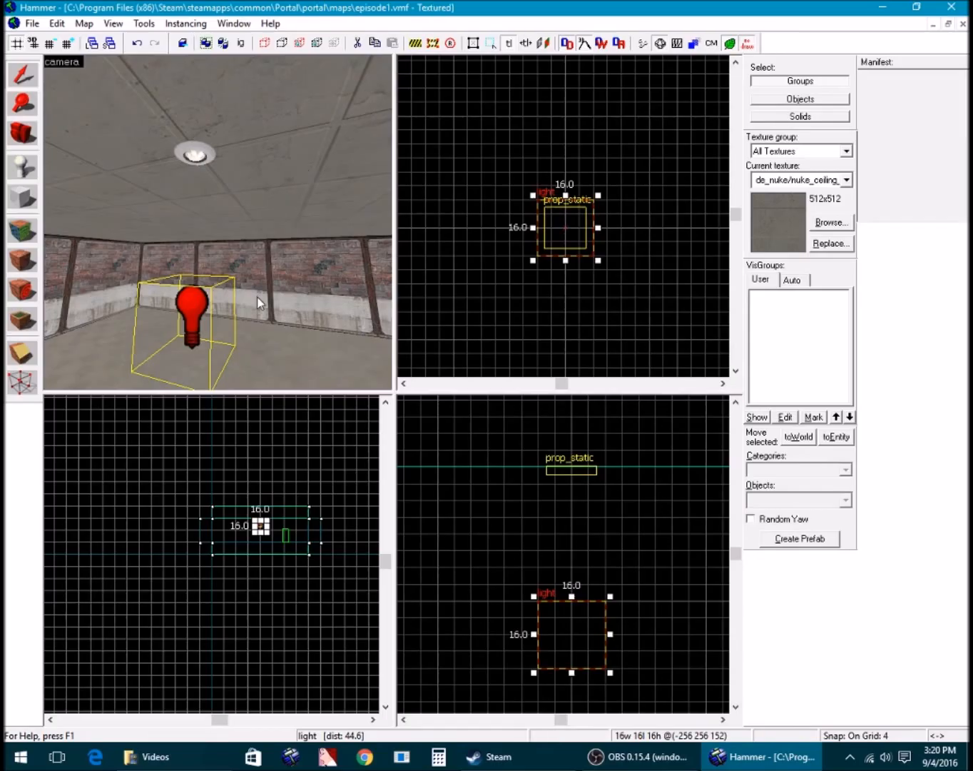
pyautogui.press('z')
pyautogui.press('w')
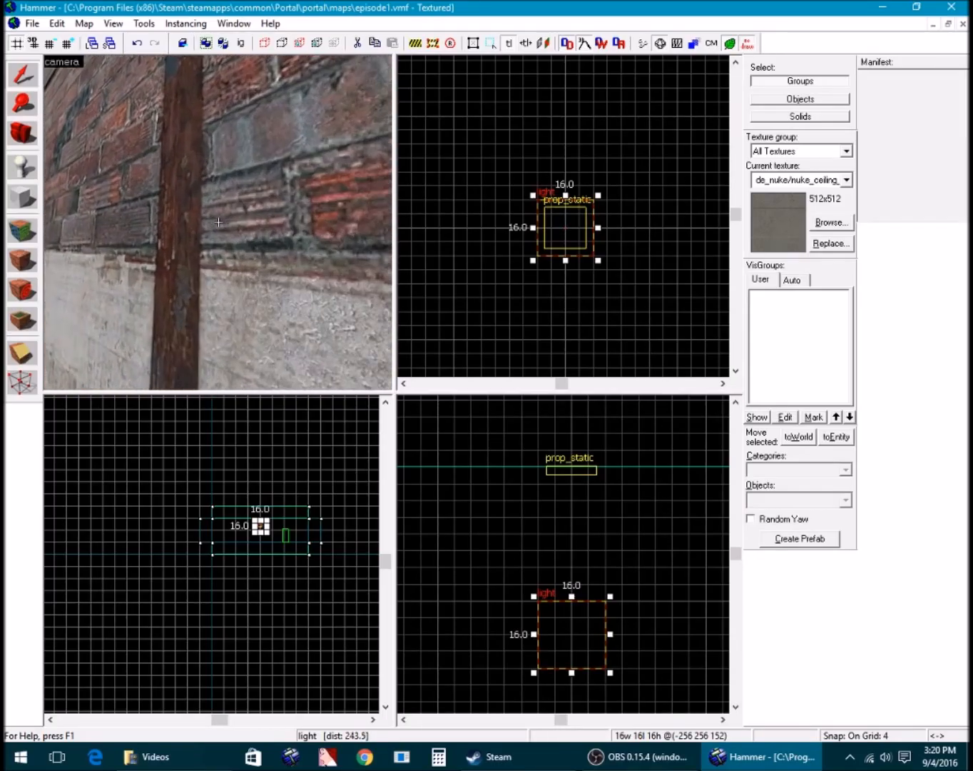
pyautogui.press('z')
pyautogui.scroll(-4, 547, 200)
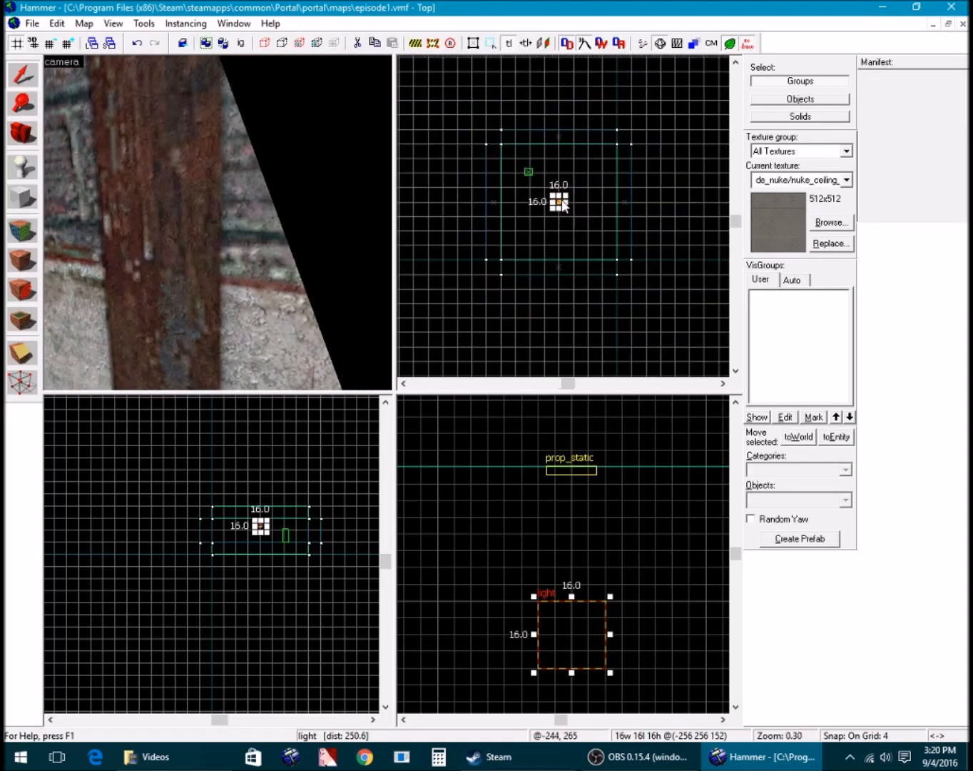
# Make tools/toolsnodraw the current texture for new brushes
pyautogui.click(846, 179)
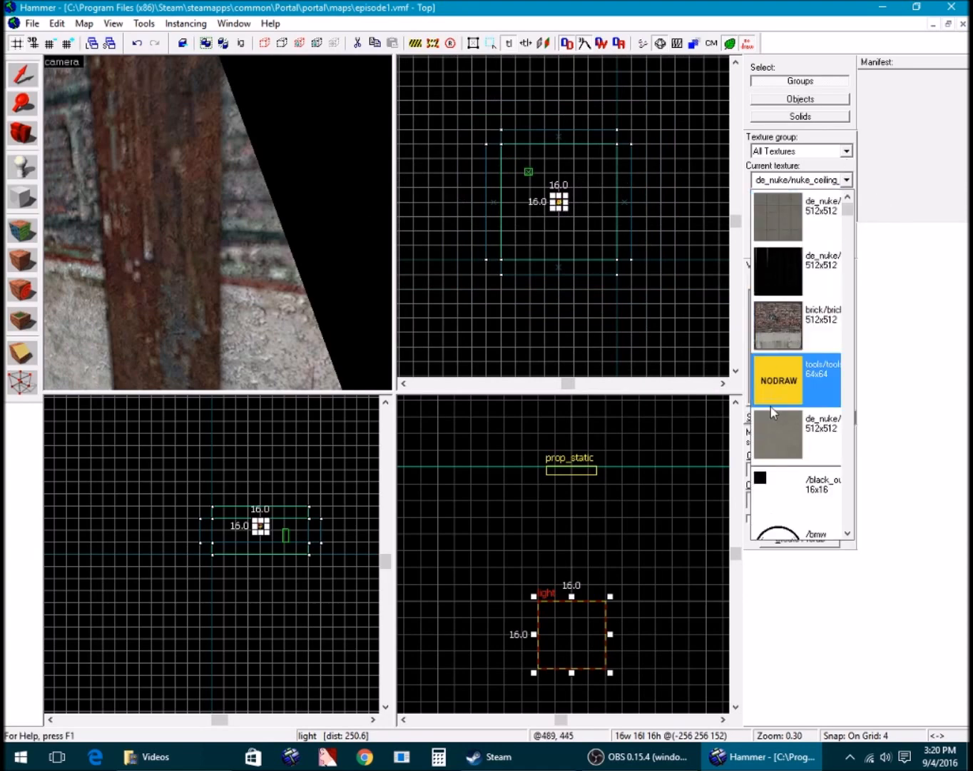
pyautogui.click(770, 400)
pyautogui.scroll(10, 613, 159)
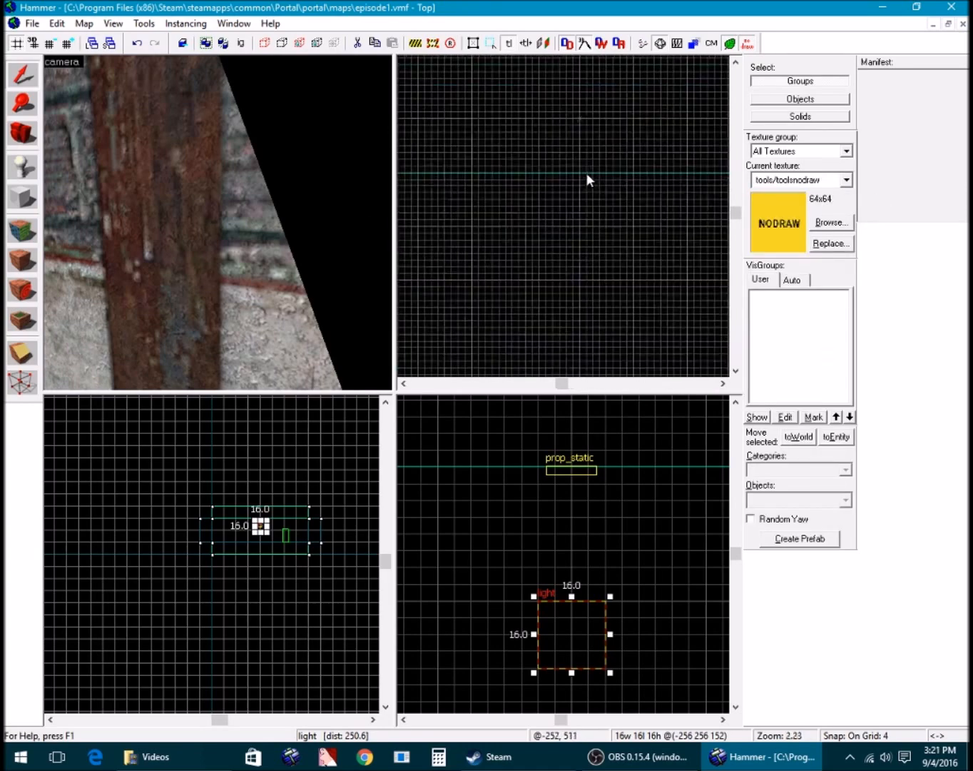
pyautogui.moveTo(568, 175); pyautogui.dragTo(608, 229)
pyautogui.press('z')
pyautogui.press('z')
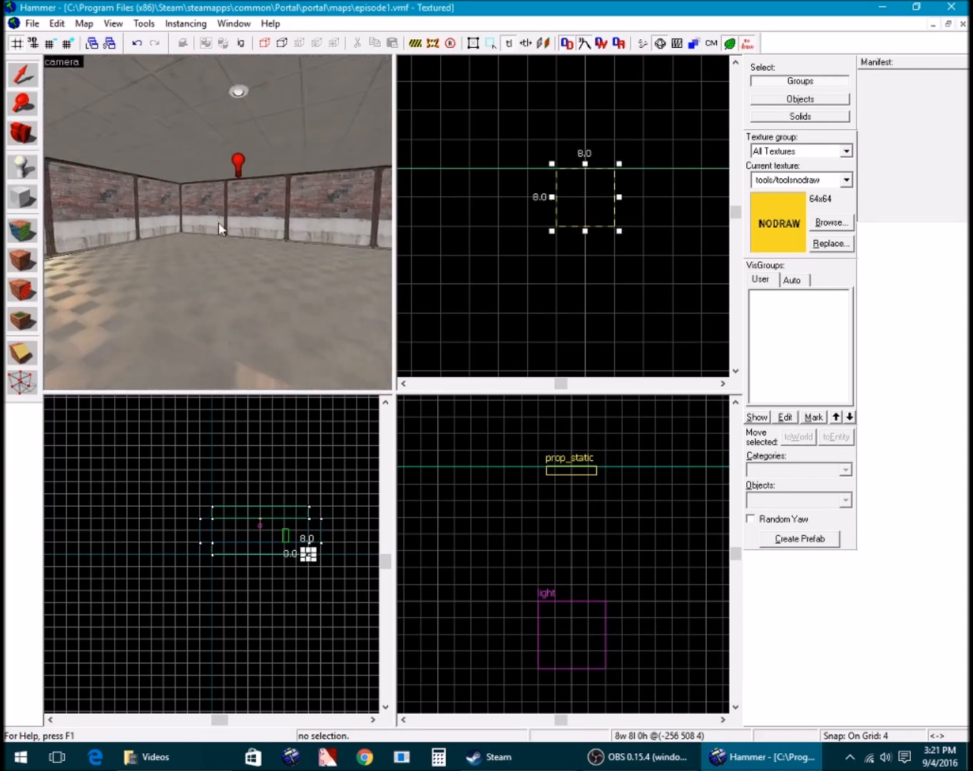
pyautogui.moveTo(254, 216); pyautogui.dragTo(355, 272)
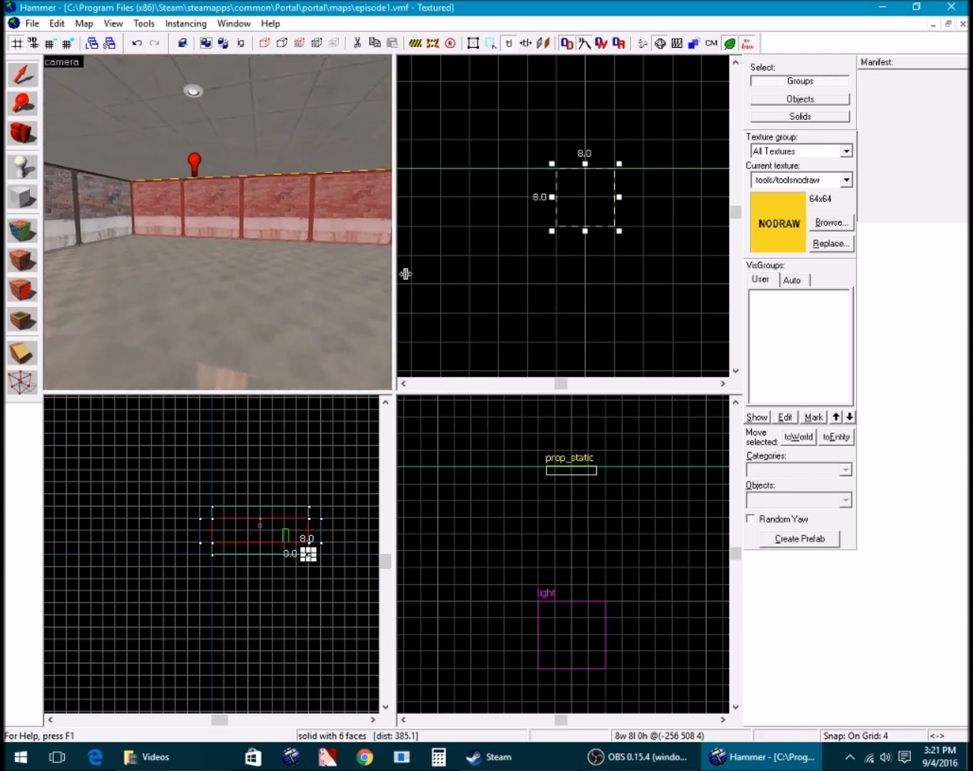
pyautogui.press('Escape')
pyautogui.click(566, 169)
pyautogui.press('Return')
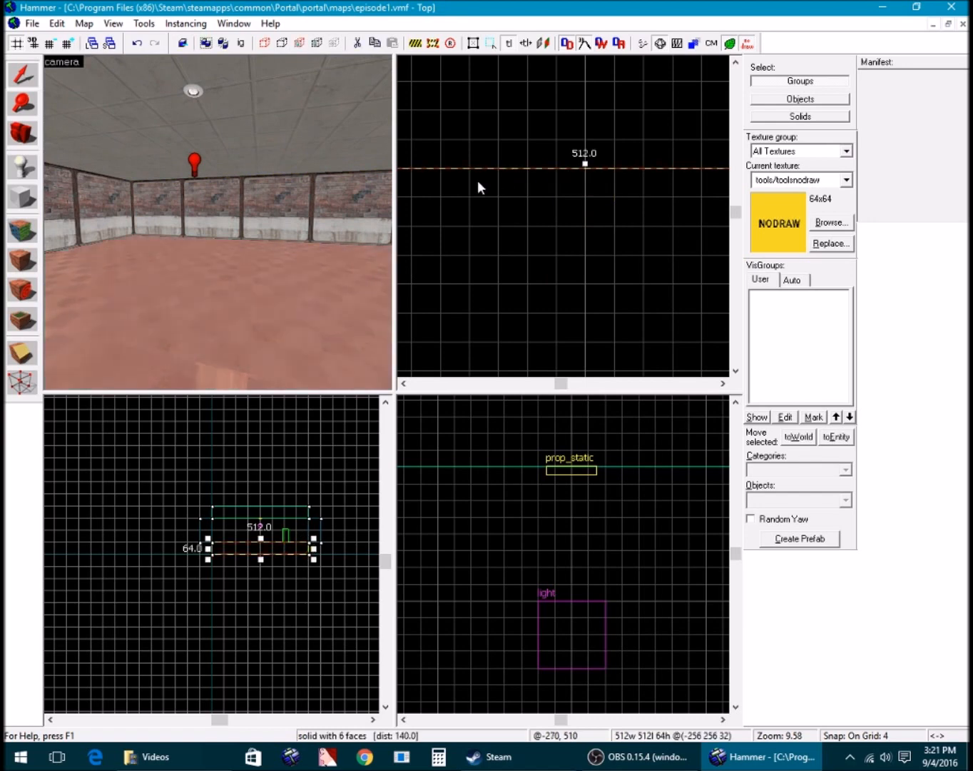
# Create an 8 × 8 × 128 unit nodraw block against the brick wall, in front of the wall's vertical beam
pyautogui.hotkey('shift', 'b')
pyautogui.moveTo(555, 168); pyautogui.dragTo(618, 227)
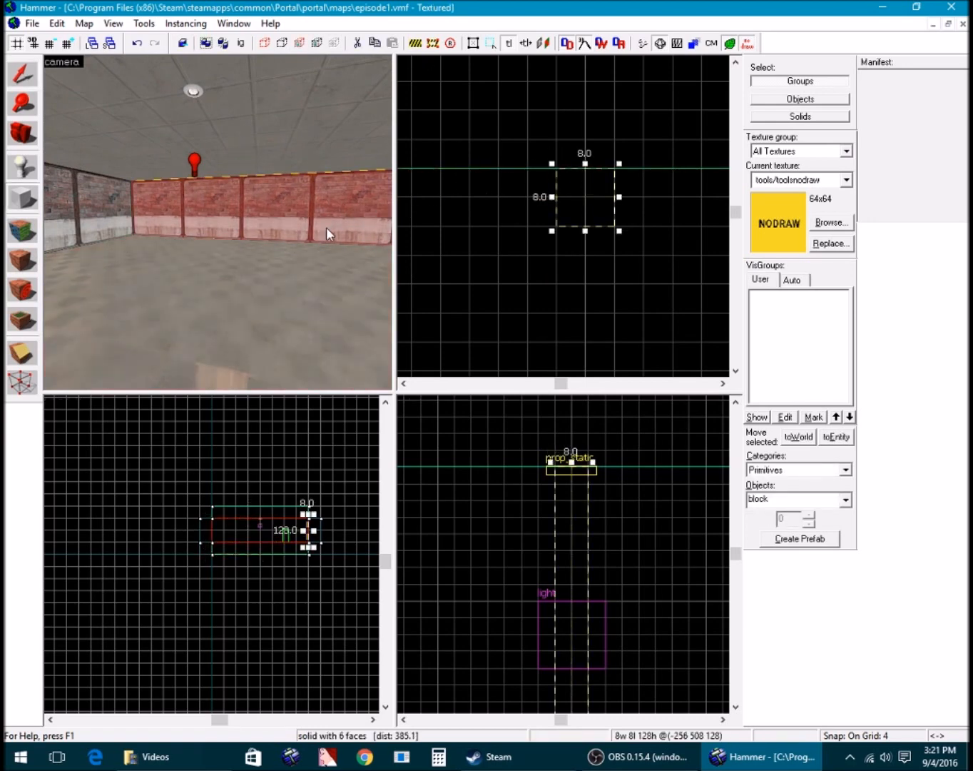
pyautogui.press('z')
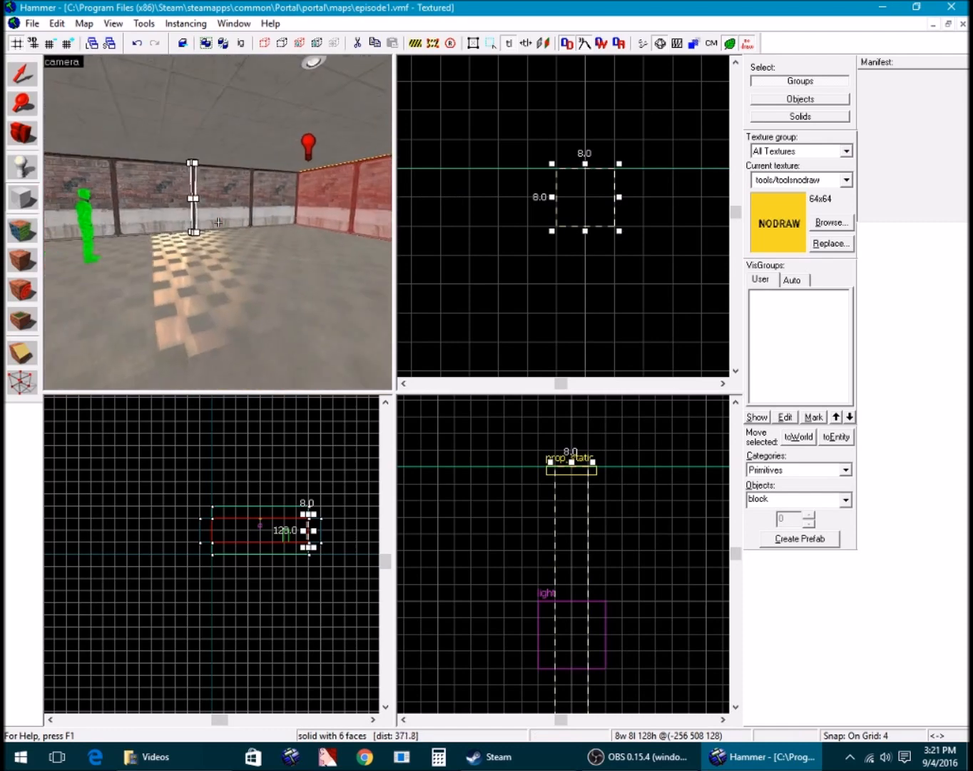
pyautogui.press('w')
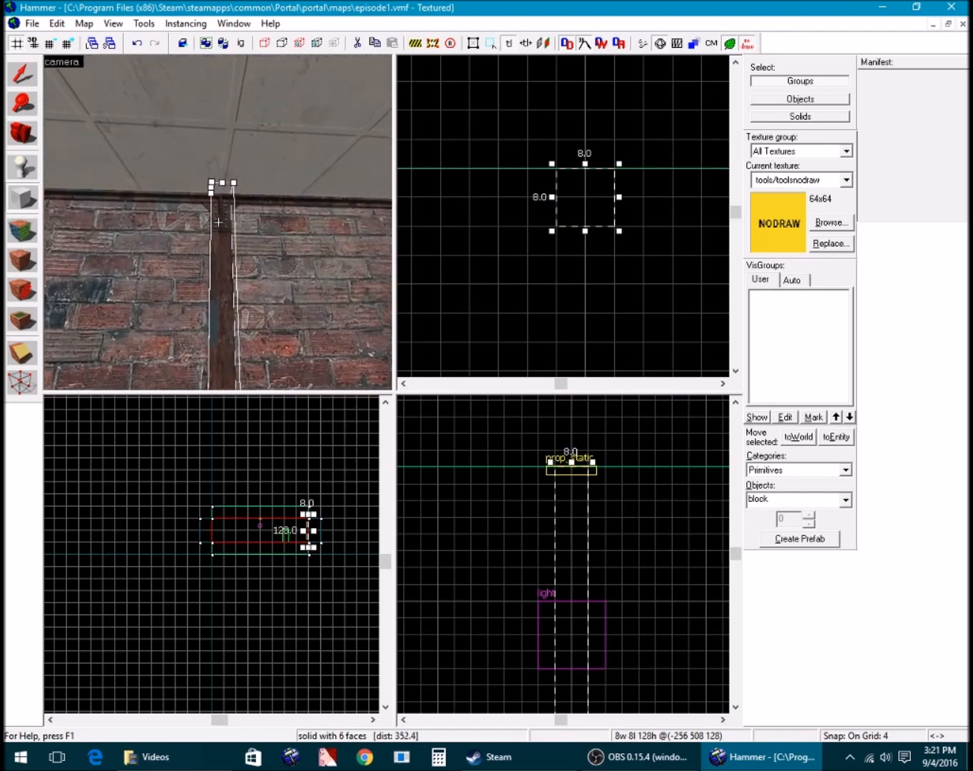
pyautogui.press('Return')
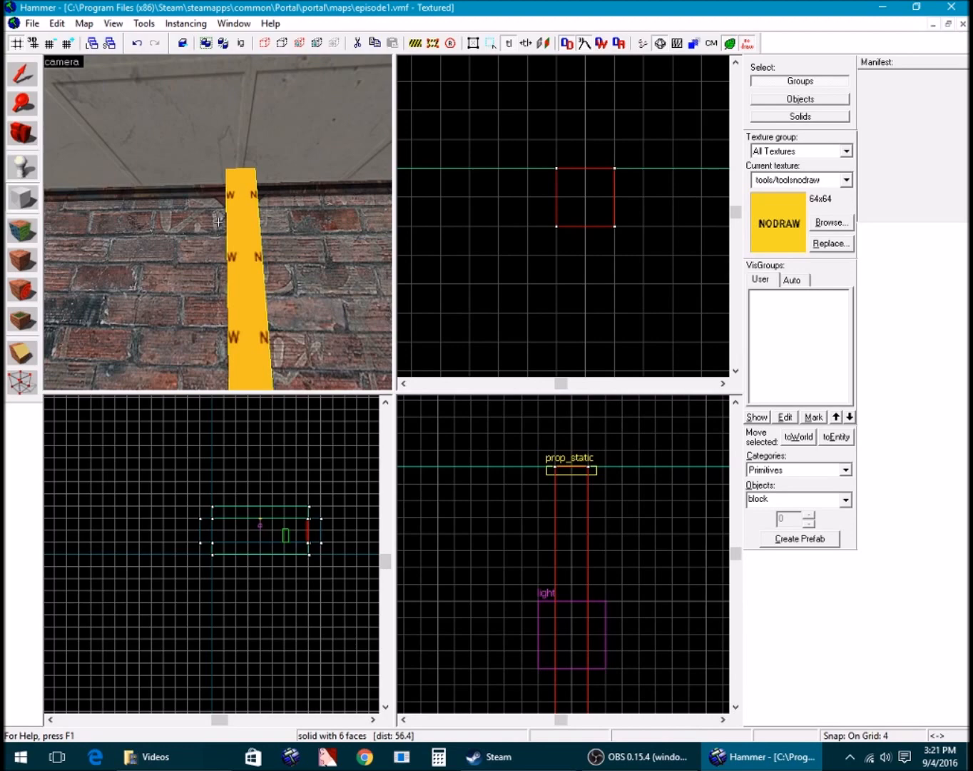
pyautogui.press('z')
pyautogui.hotkey('shift', 's')
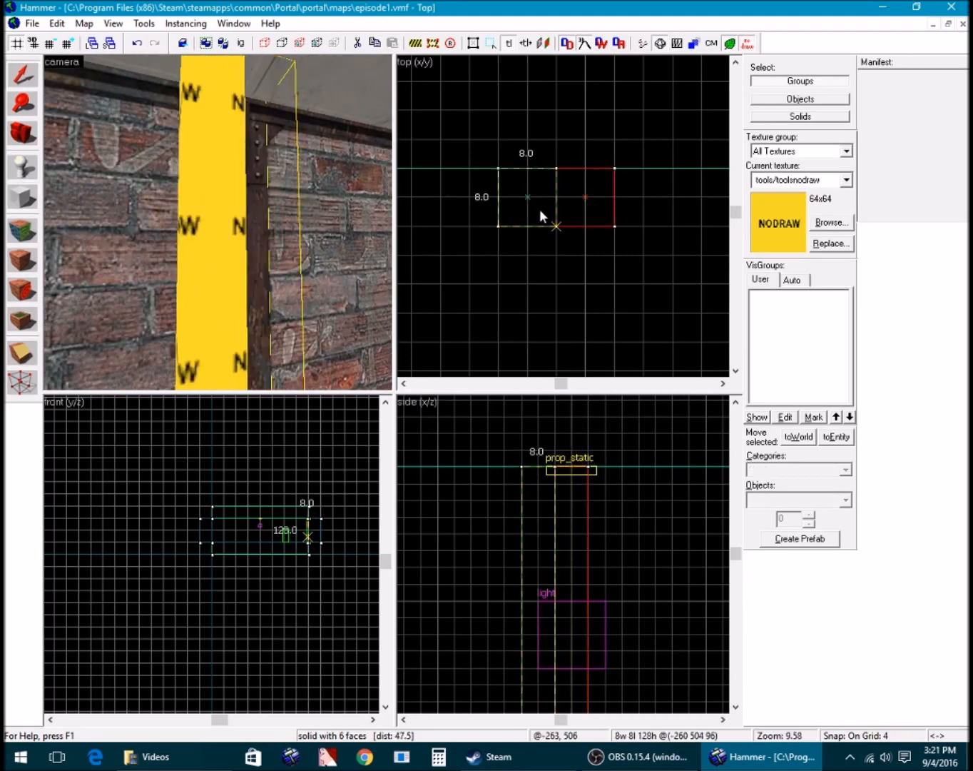
# Apply the de_nuke/nukibeamb texture to the front face of the new pillar, filtering the textures by "beam"
pyautogui.click(21, 229)
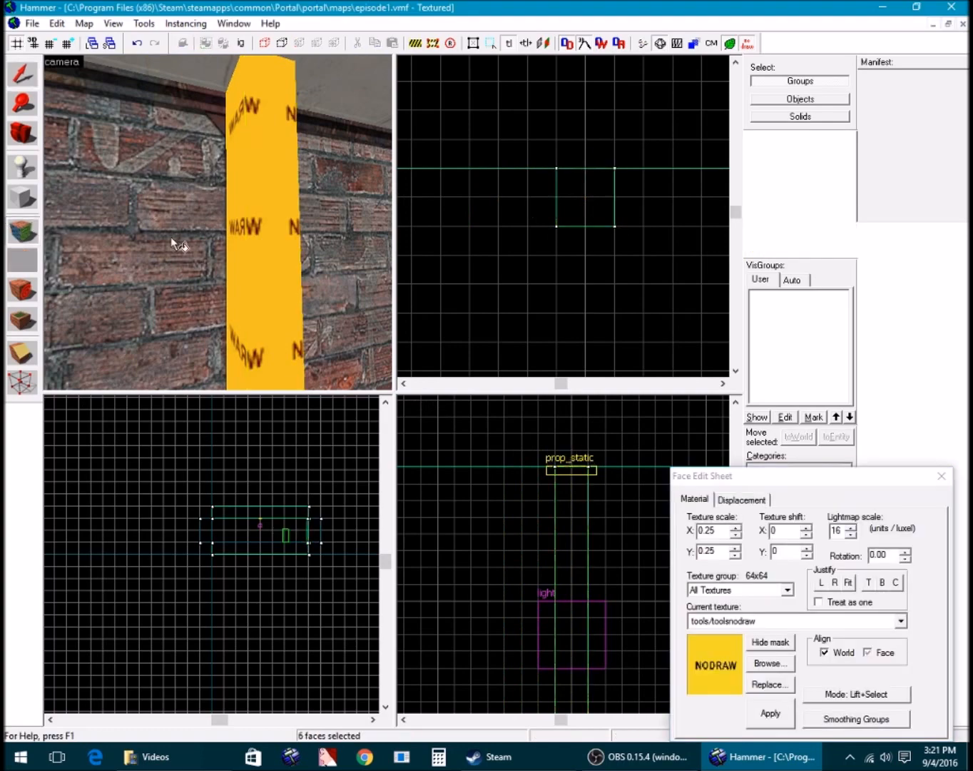
pyautogui.click(326, 289)
pyautogui.click(765, 665)
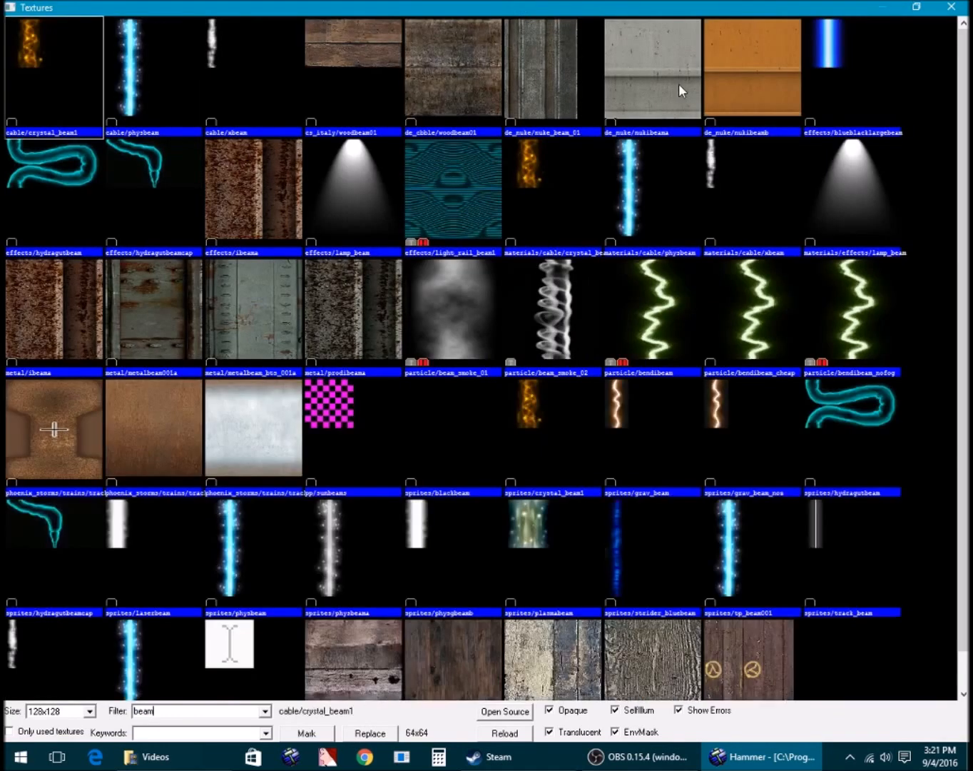
pyautogui.doubleClick(724, 82)
pyautogui.click(770, 713)
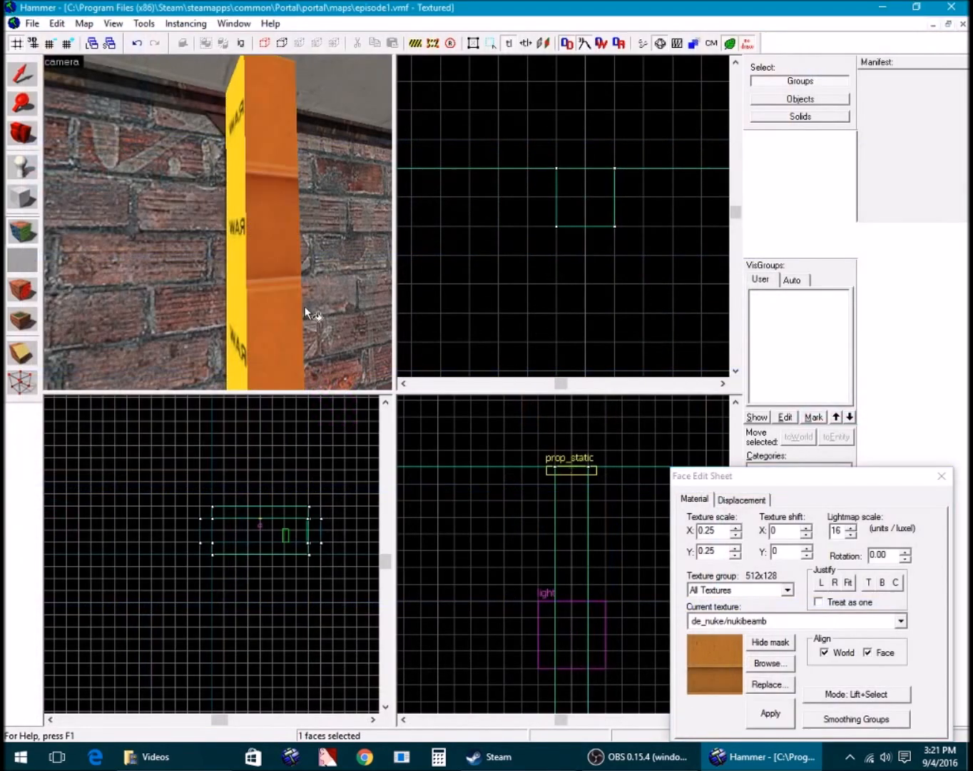
# Apply the same nukibeamb texture to both side faces of the pillar
pyautogui.rightClick(234, 284)
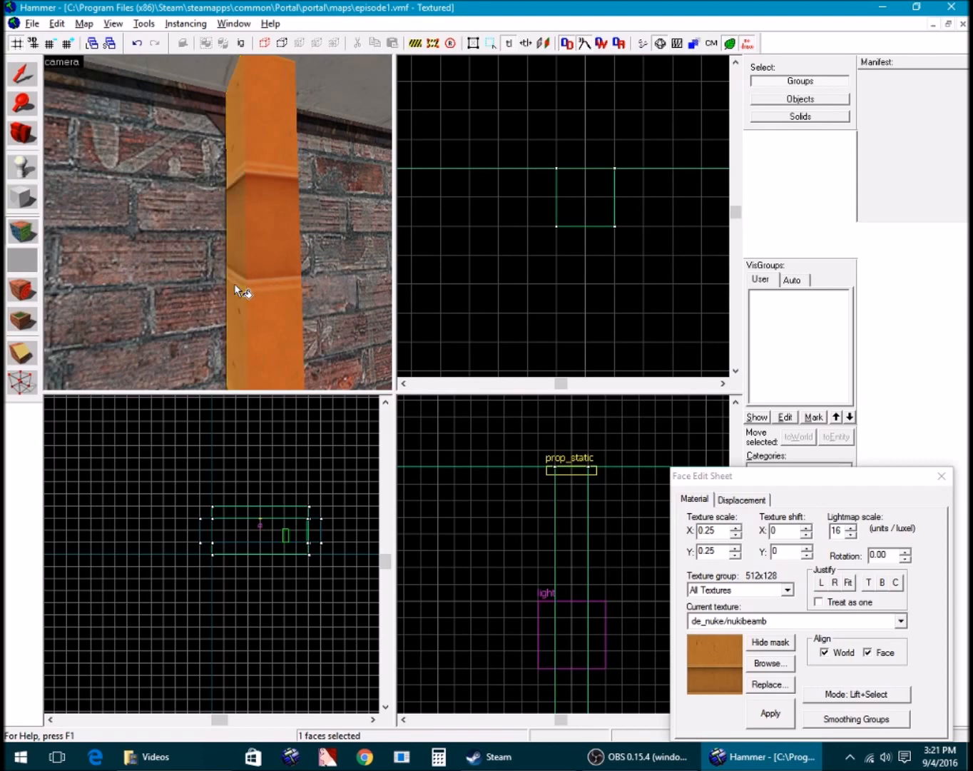
pyautogui.press('z')
pyautogui.press('d')
pyautogui.press('z')
pyautogui.rightClick(239, 223)
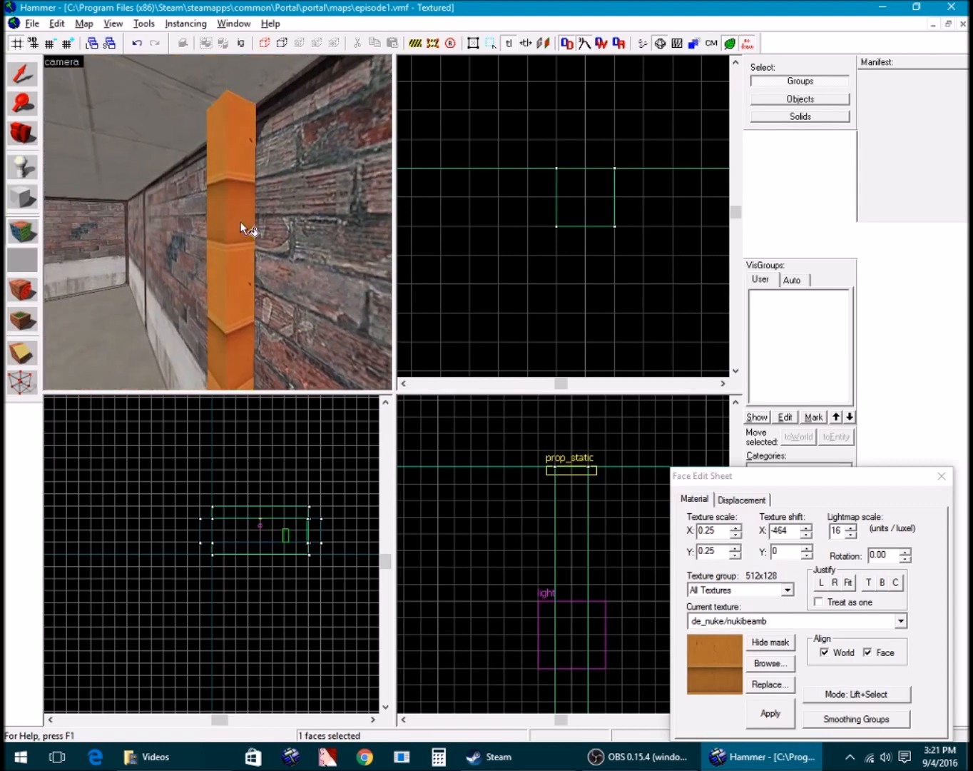
# Rotate the texture on the pillar's front face by 90 degrees and inspect it in the camera view
pyautogui.press('z')
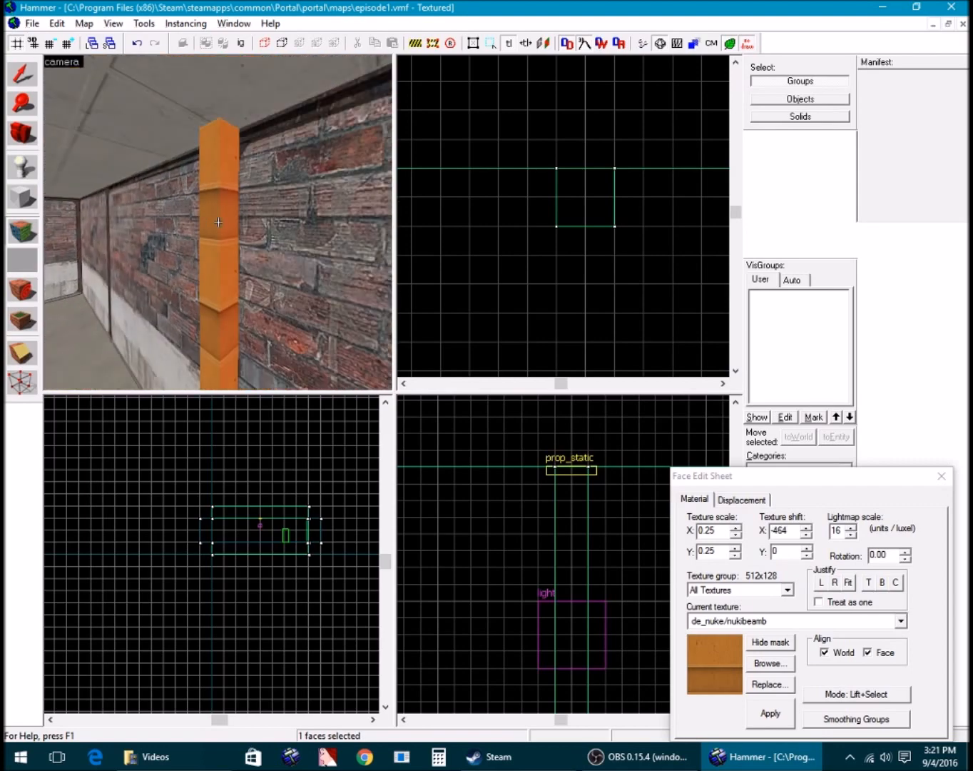
pyautogui.press('z')
pyautogui.click(219, 222)
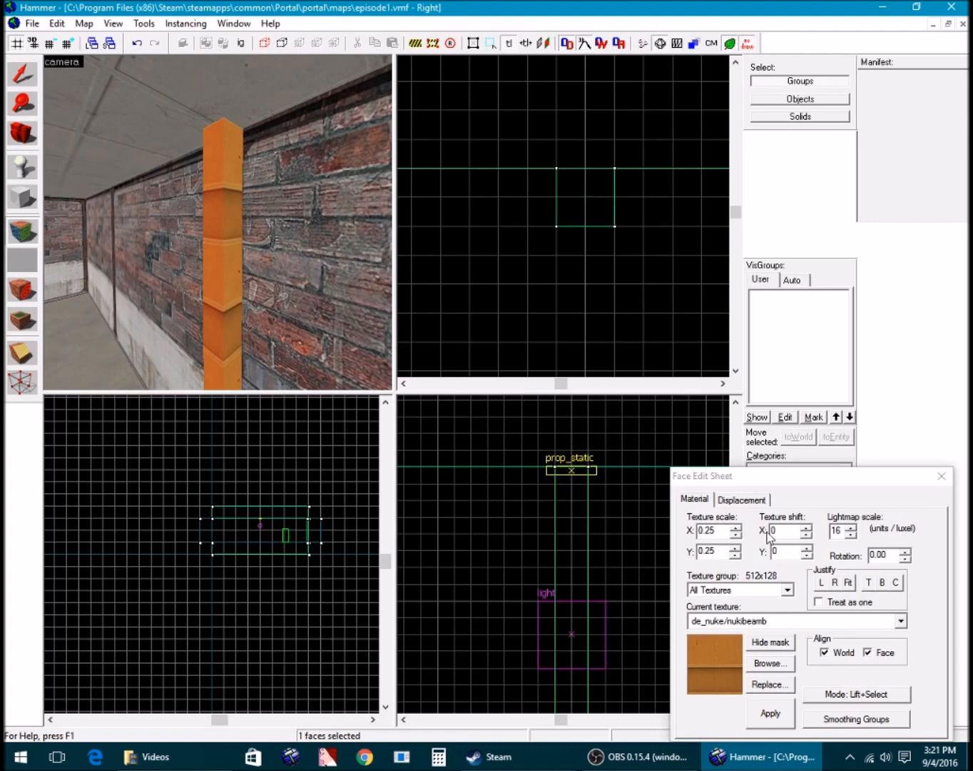
pyautogui.click(890, 551)
pyautogui.write('90')
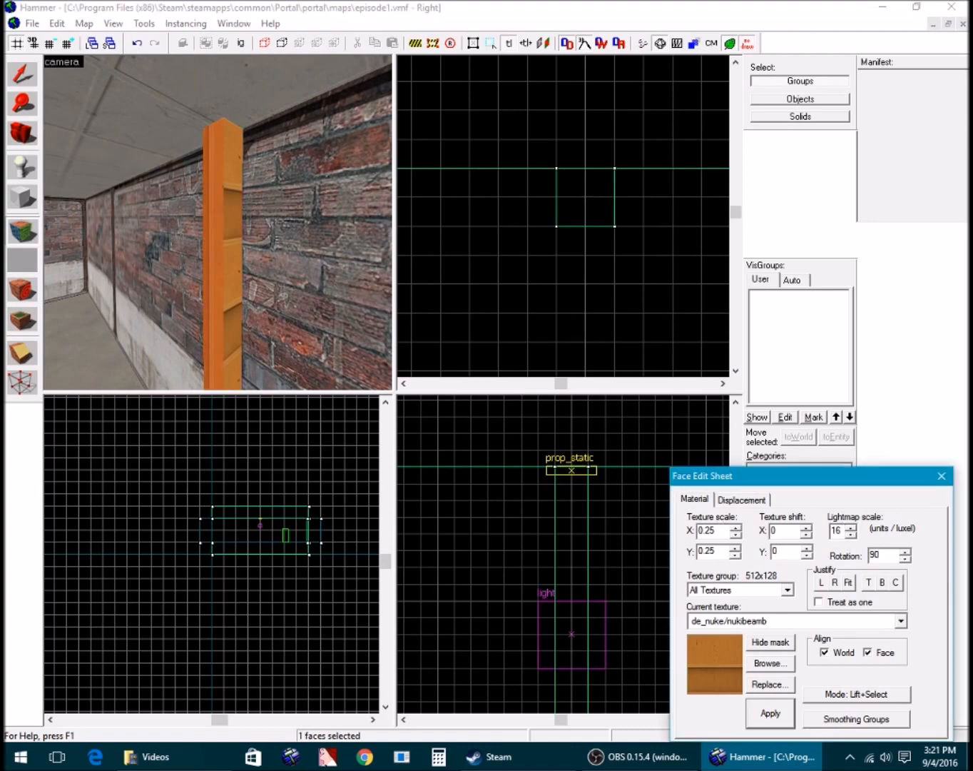
pyautogui.write('zwsz')
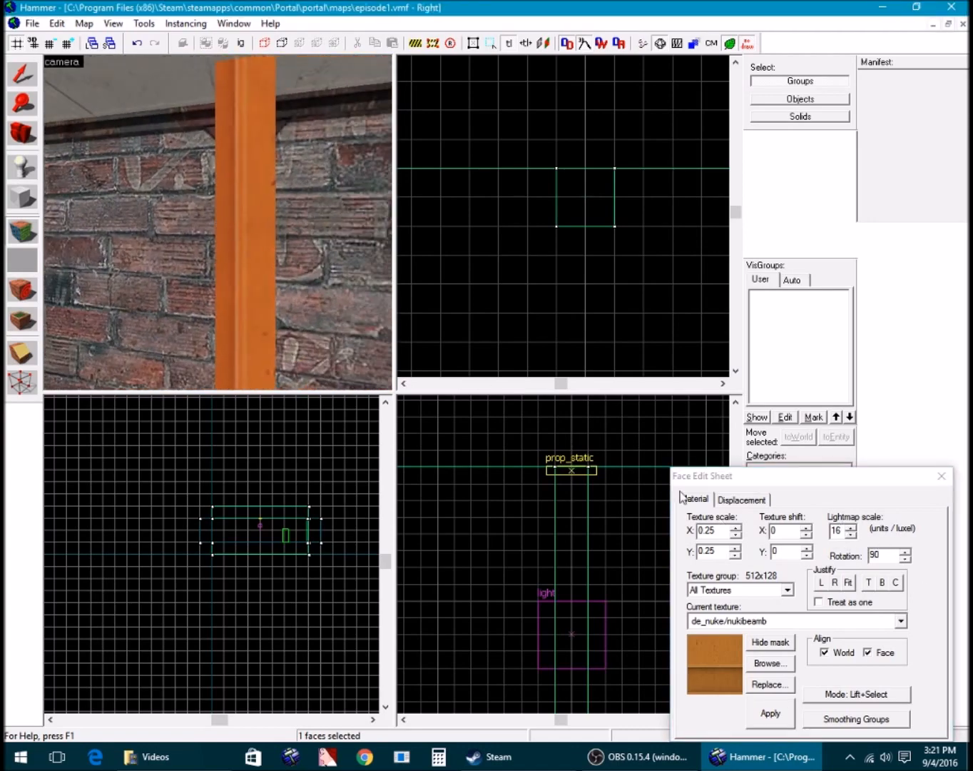
# Try justifying the front face's texture to the left, top and bottom, and inspect its alignment
pyautogui.click(823, 584)
pyautogui.click(870, 584)
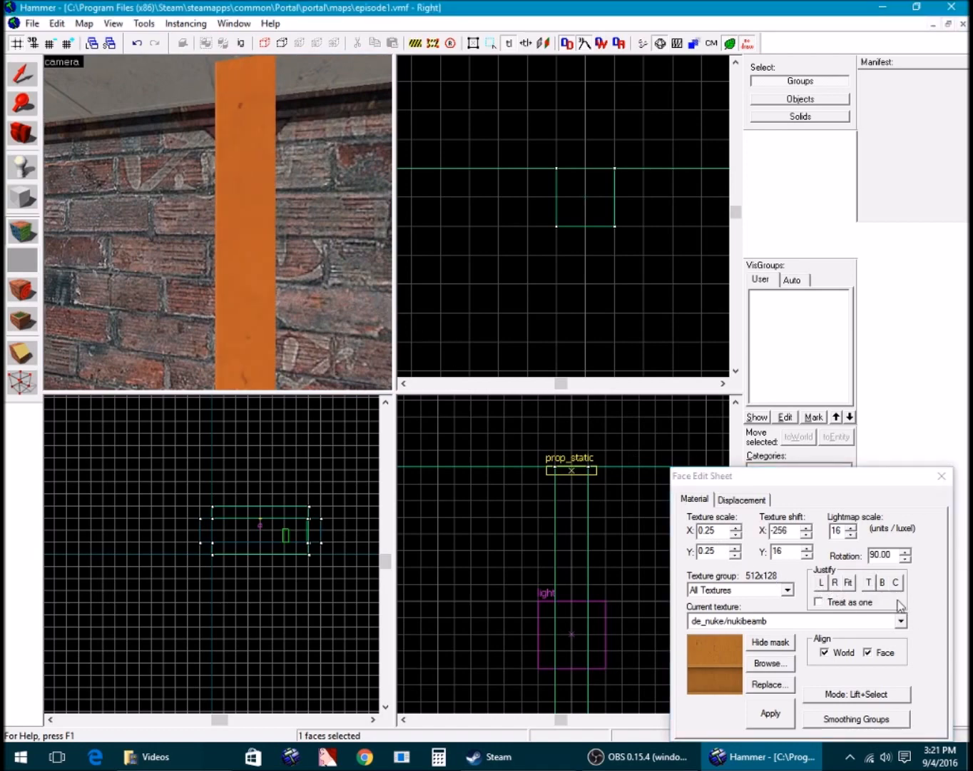
pyautogui.click(885, 586)
pyautogui.press('z')
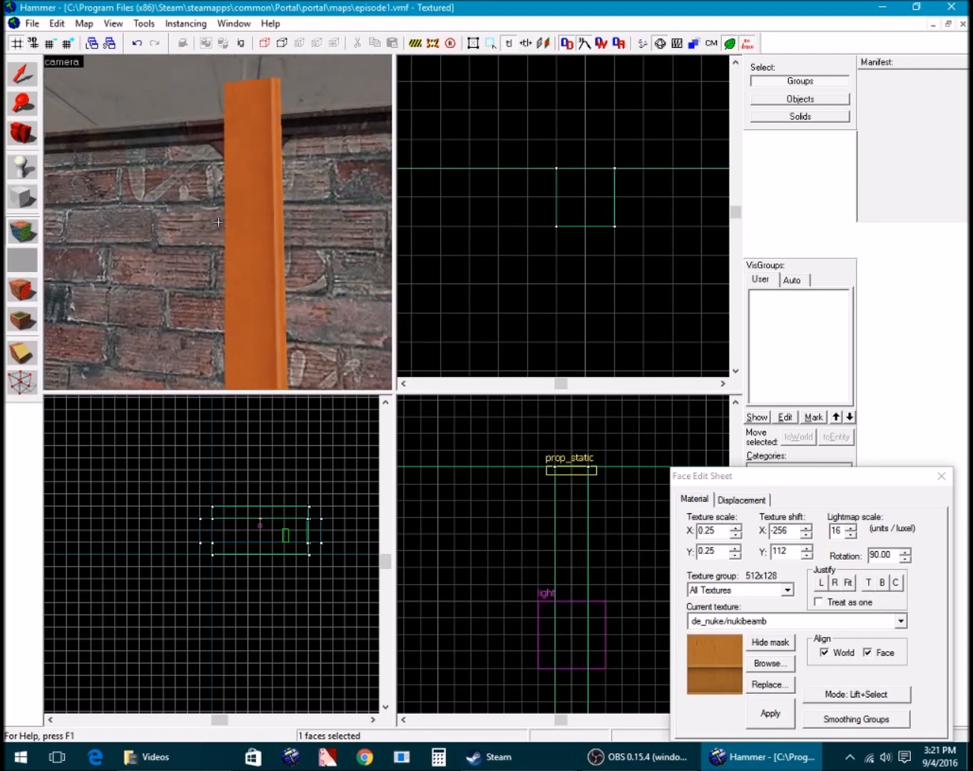
pyautogui.press('z')
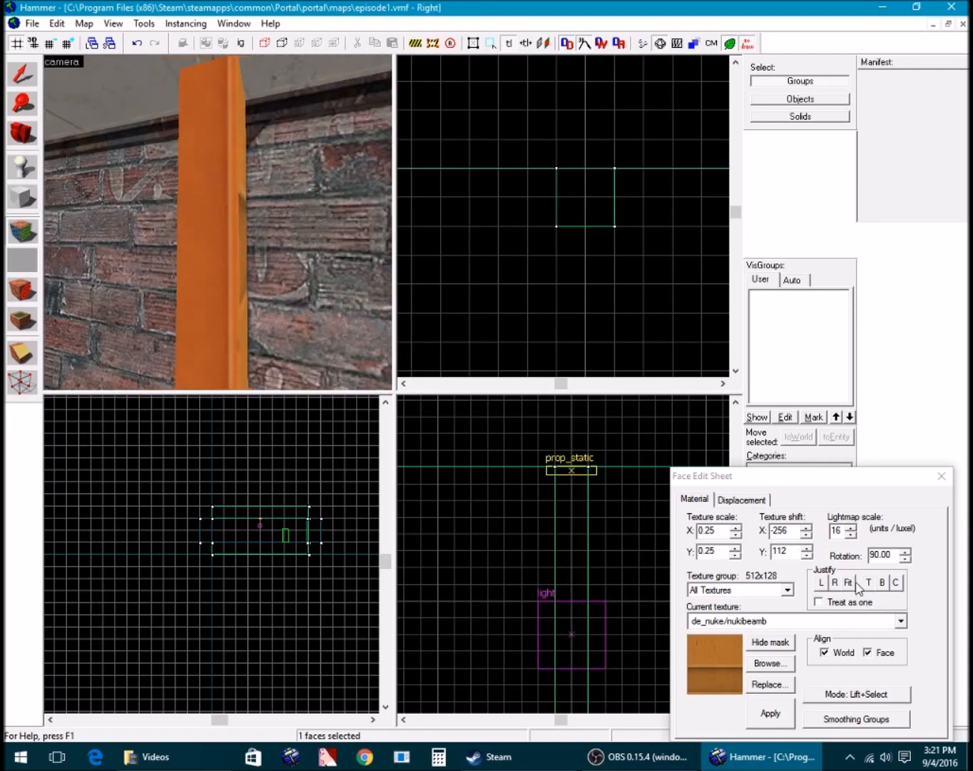
# Try fitting the texture to the pillar's front face and adjusting its Y texture scale to 0.16
pyautogui.click(437, 757)
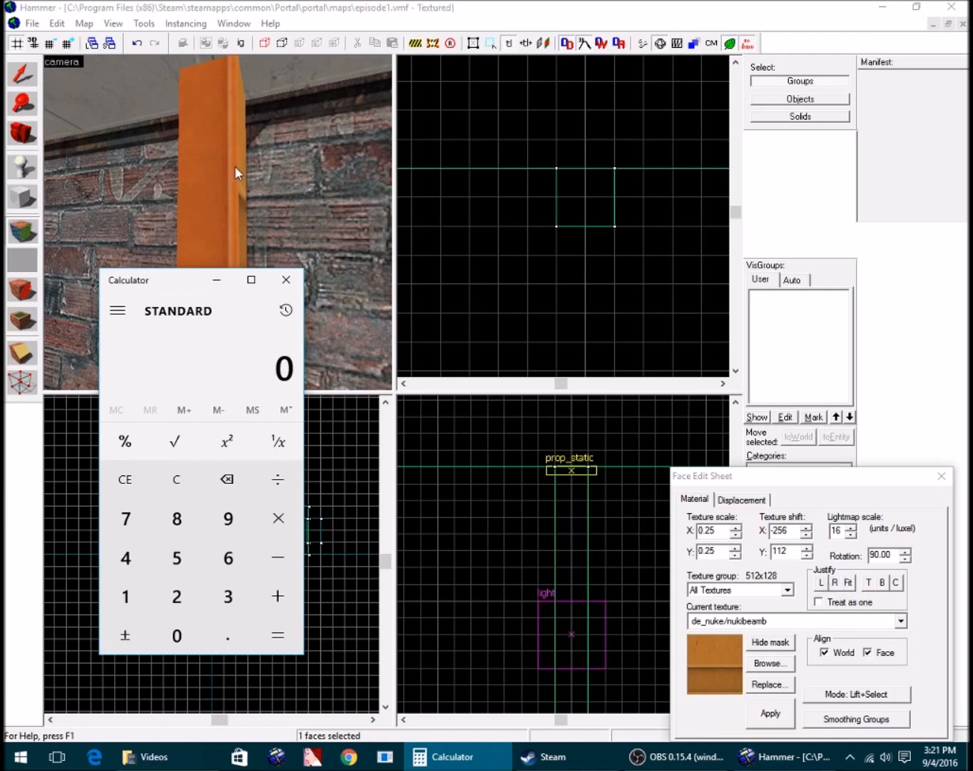
pyautogui.click(238, 173)
pyautogui.click(849, 581)
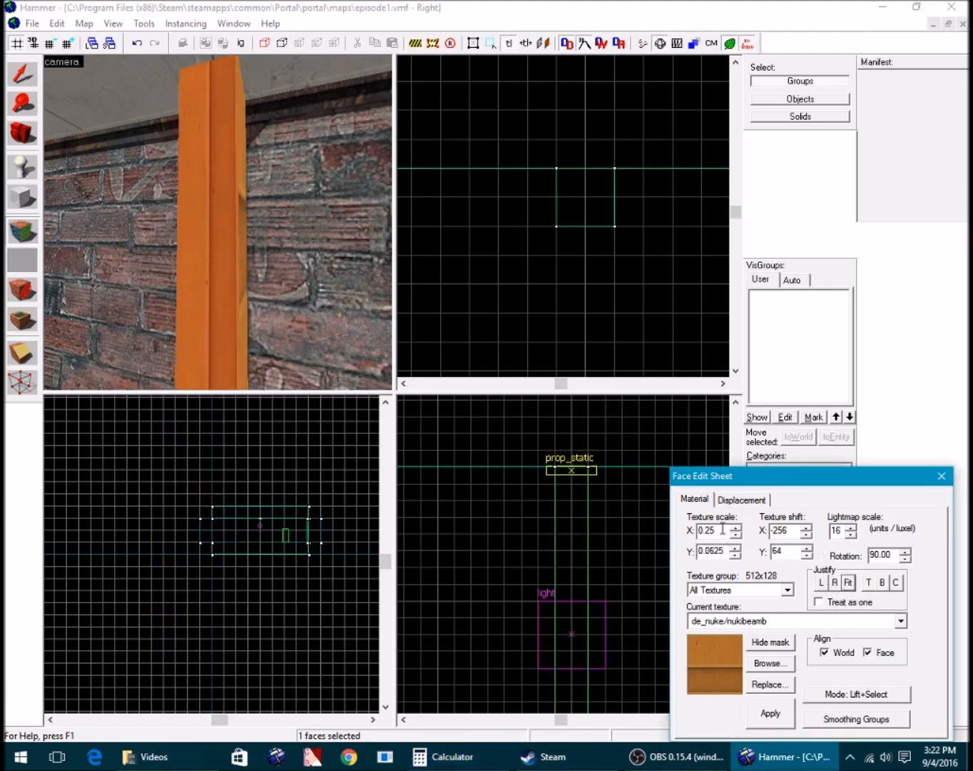
pyautogui.click(725, 551)
pyautogui.rightClick(712, 548)
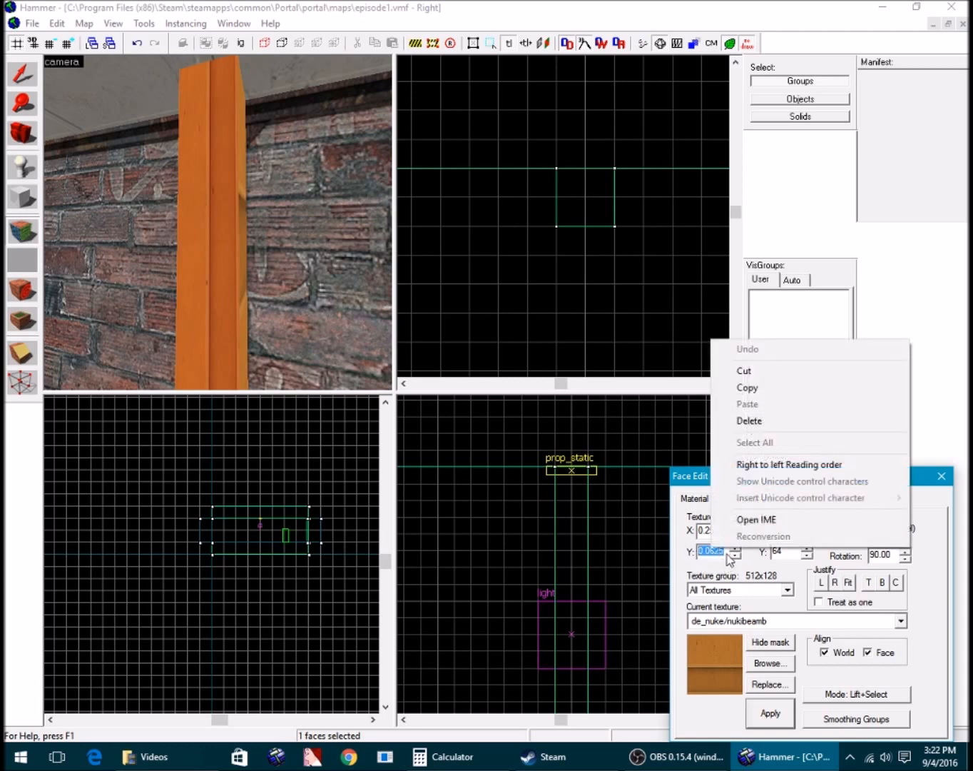
pyautogui.click(712, 554)
pyautogui.click(735, 556)
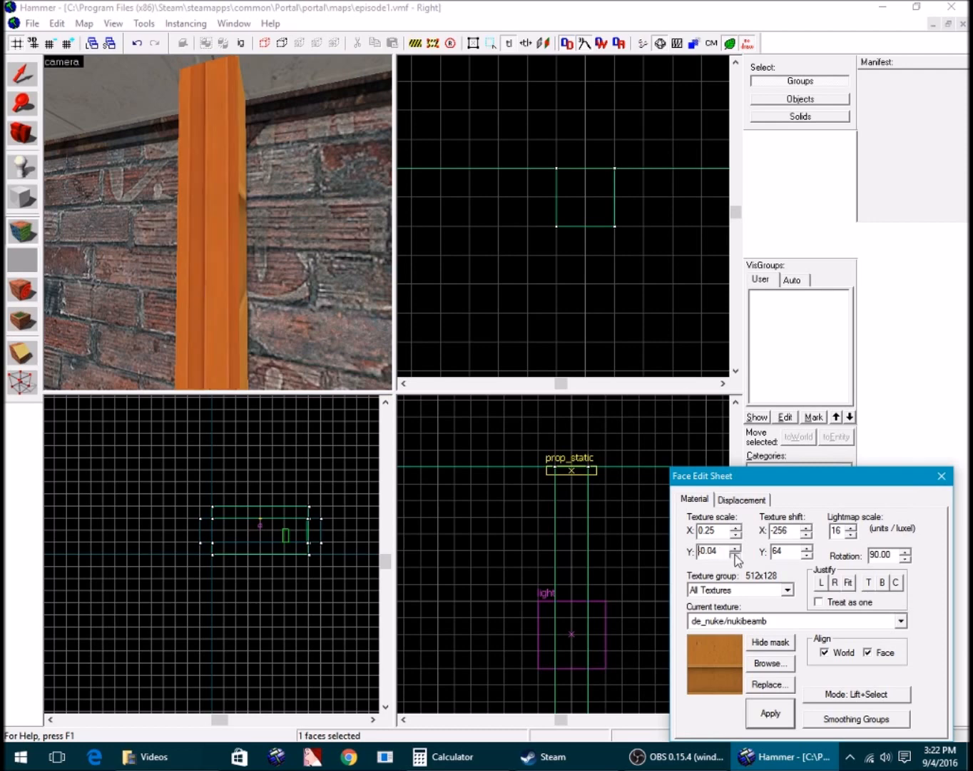
pyautogui.click(735, 549)
pyautogui.click(736, 548)
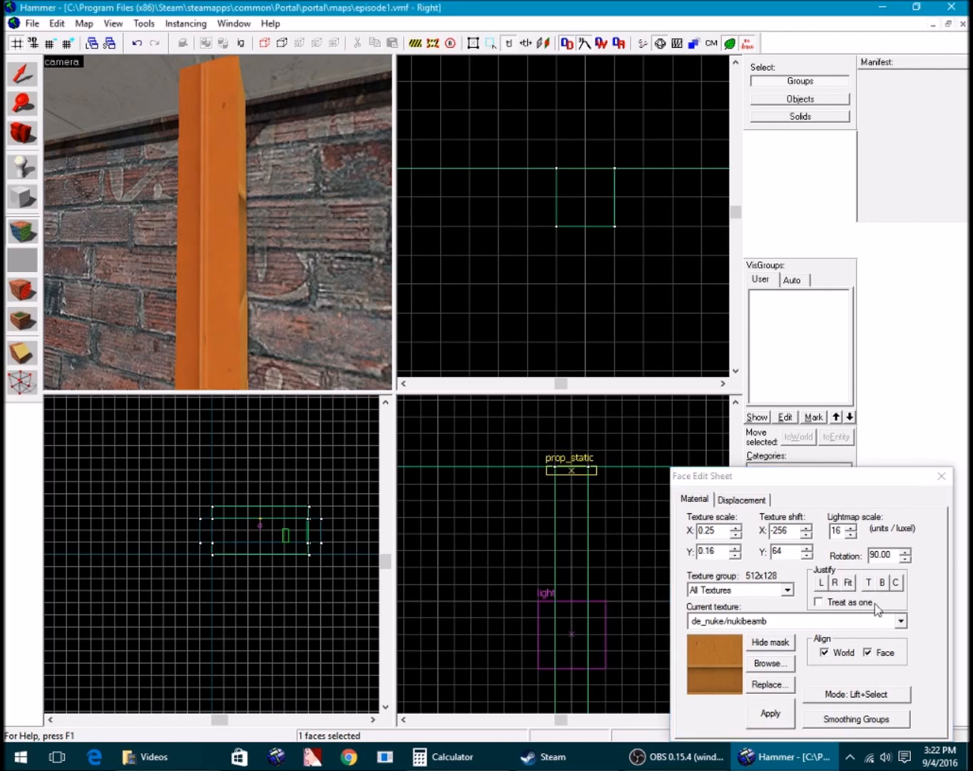
# Fit the texture to the pillar's front face and copy its Y texture scale value
pyautogui.click(849, 586)
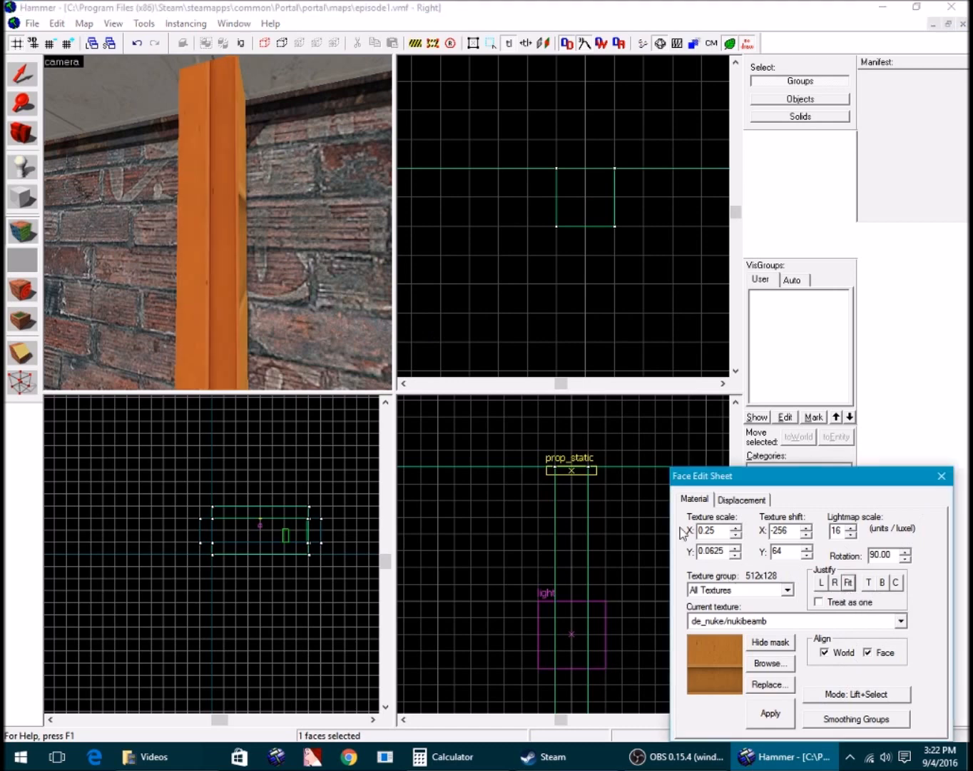
pyautogui.doubleClick(712, 550)
pyautogui.hotkey('ctrl', 'c')
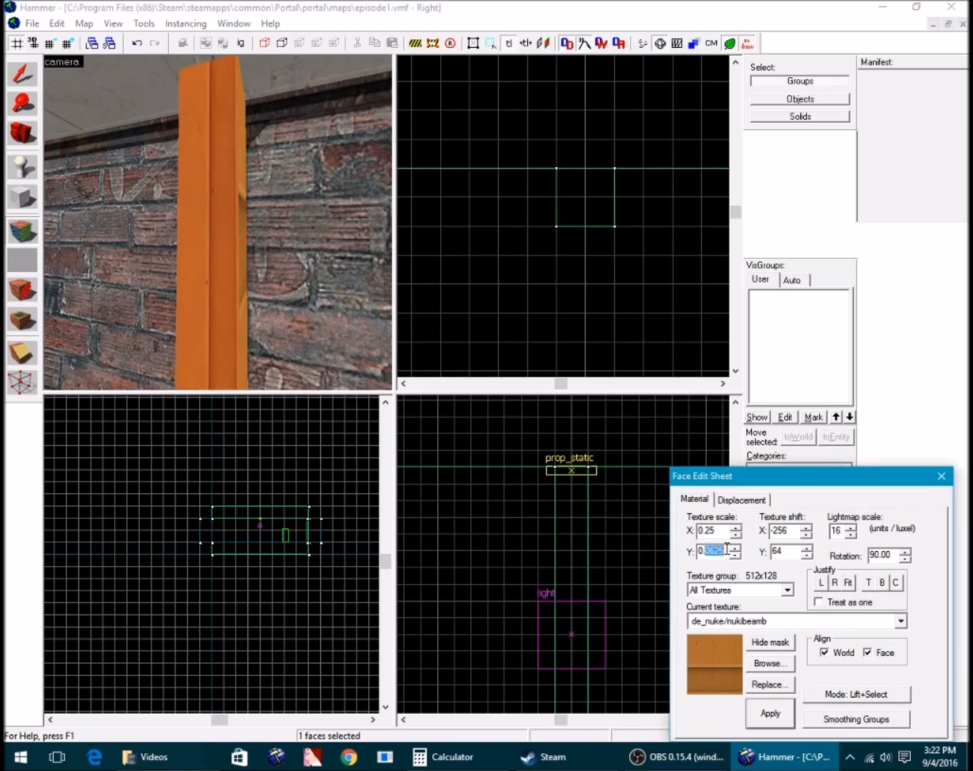
pyautogui.rightClick(713, 550)
pyautogui.click(698, 555)
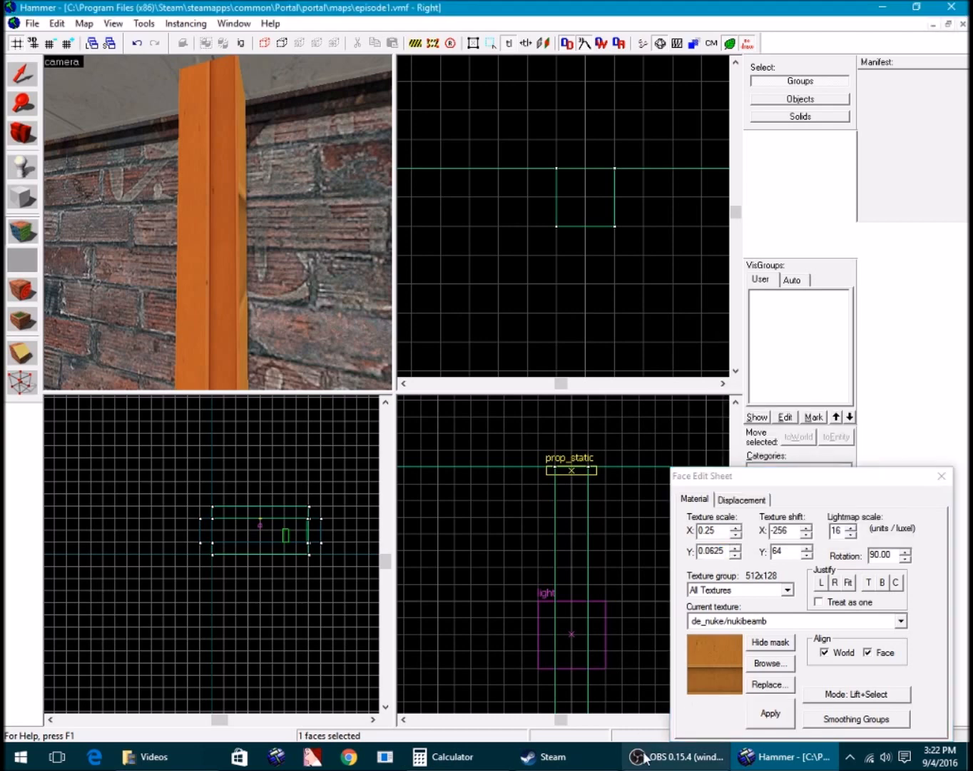
# Switch to Calculator and multiply the copied Y texture scale by 2
pyautogui.click(457, 756)
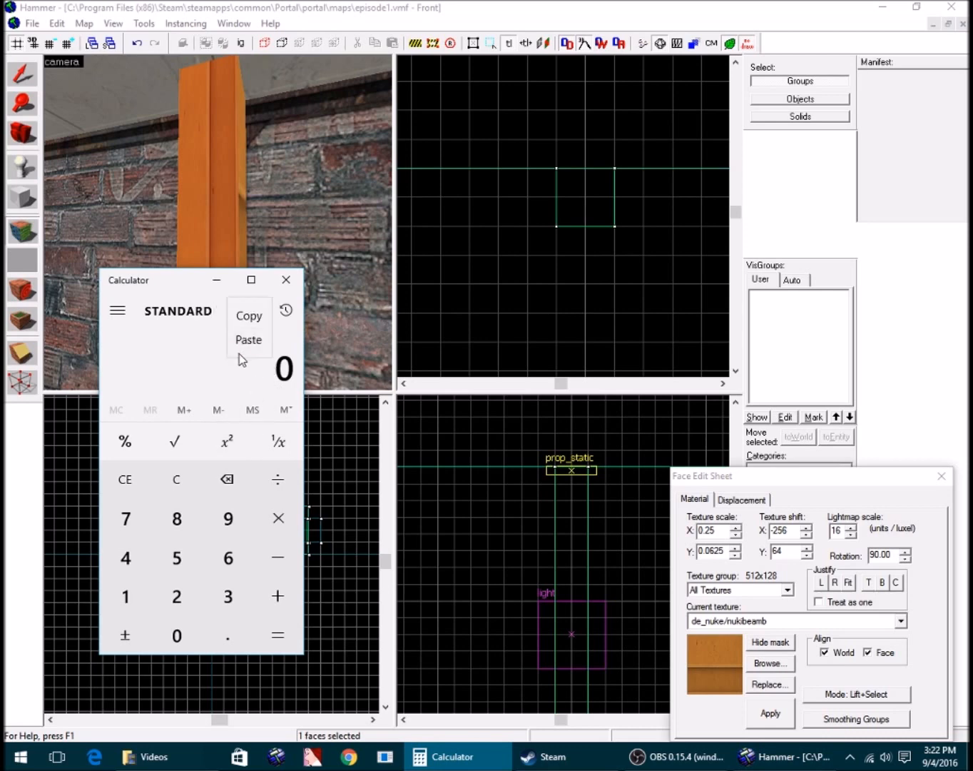
pyautogui.click(243, 342)
pyautogui.click(273, 513)
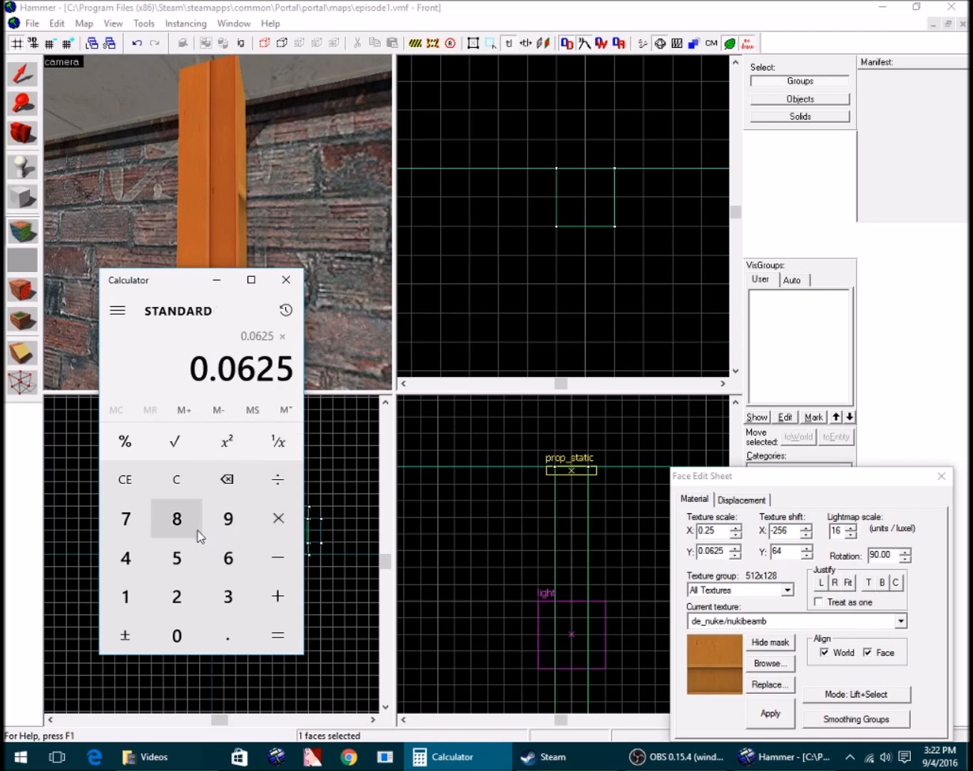
pyautogui.click(180, 593)
pyautogui.click(272, 634)
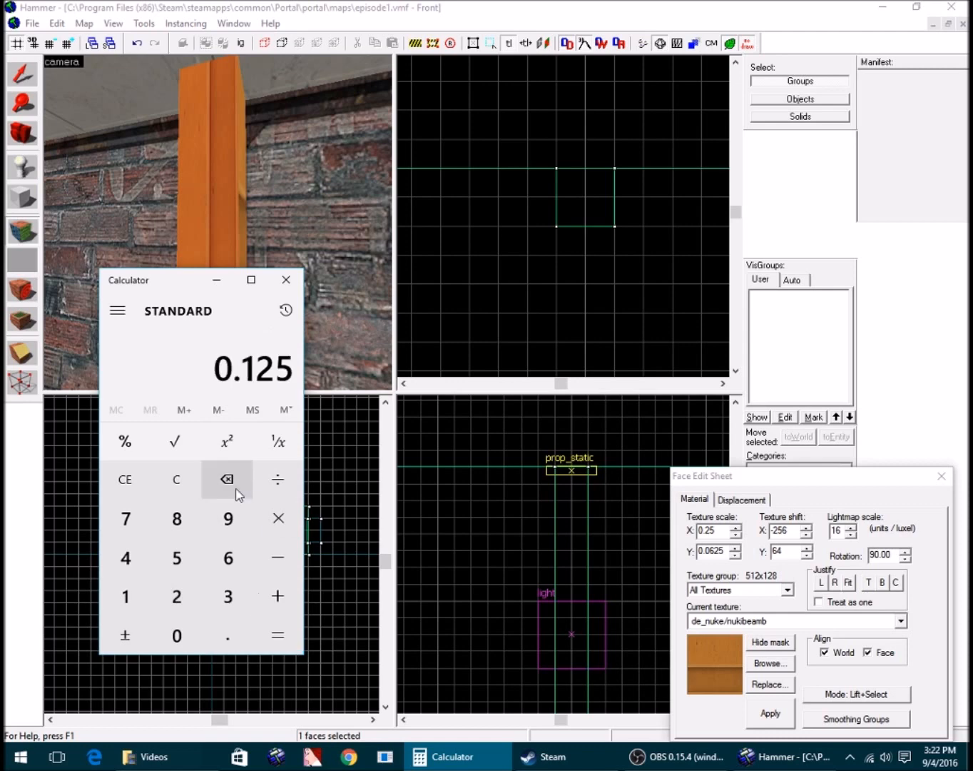
# Back in Hammer, set the front face's Y texture scale to 0.125 and apply it
pyautogui.doubleClick(709, 551)
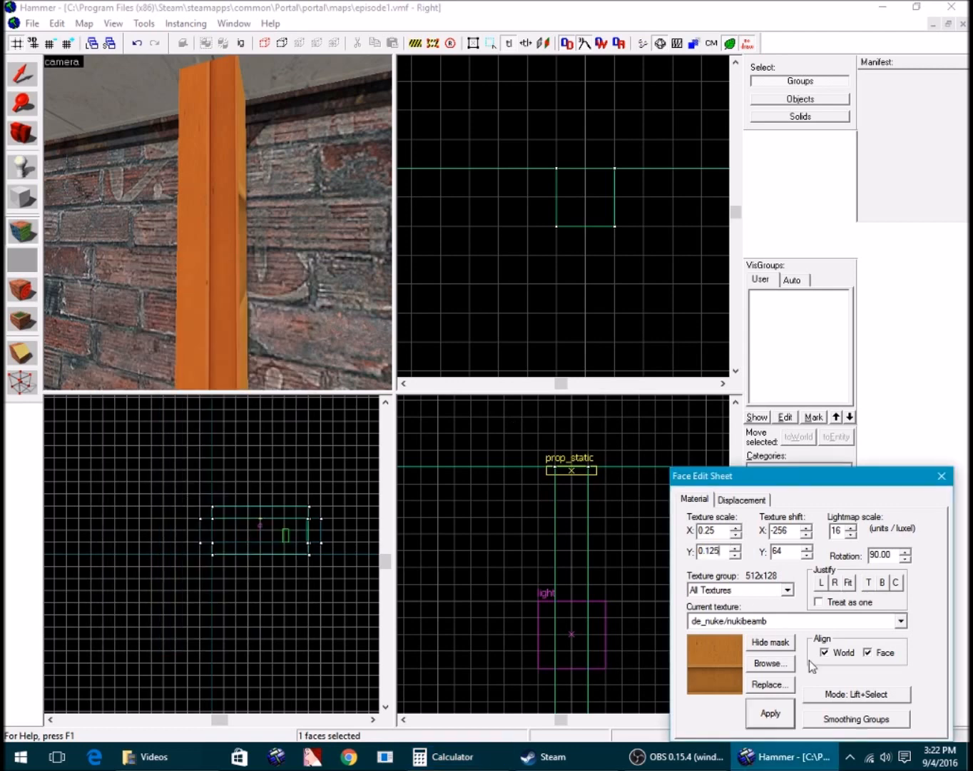
pyautogui.click(770, 708)
pyautogui.click(547, 522)
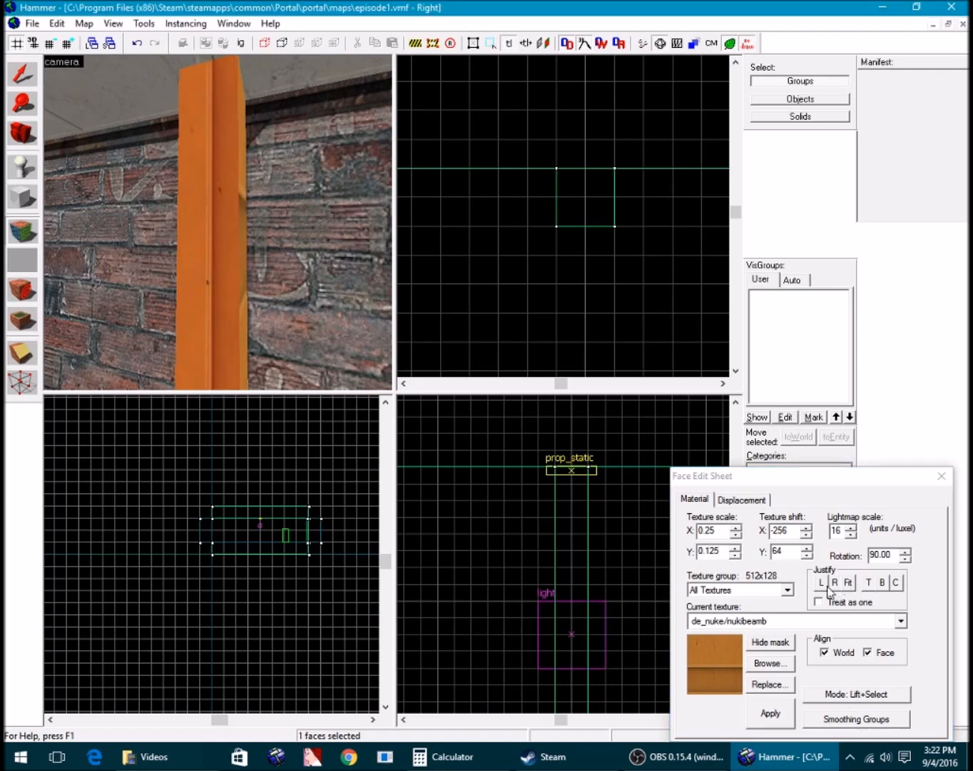
# Center the beam texture on the wall pillar's front face
pyautogui.press('z')
pyautogui.press('s')
pyautogui.press('w')
pyautogui.press('z')
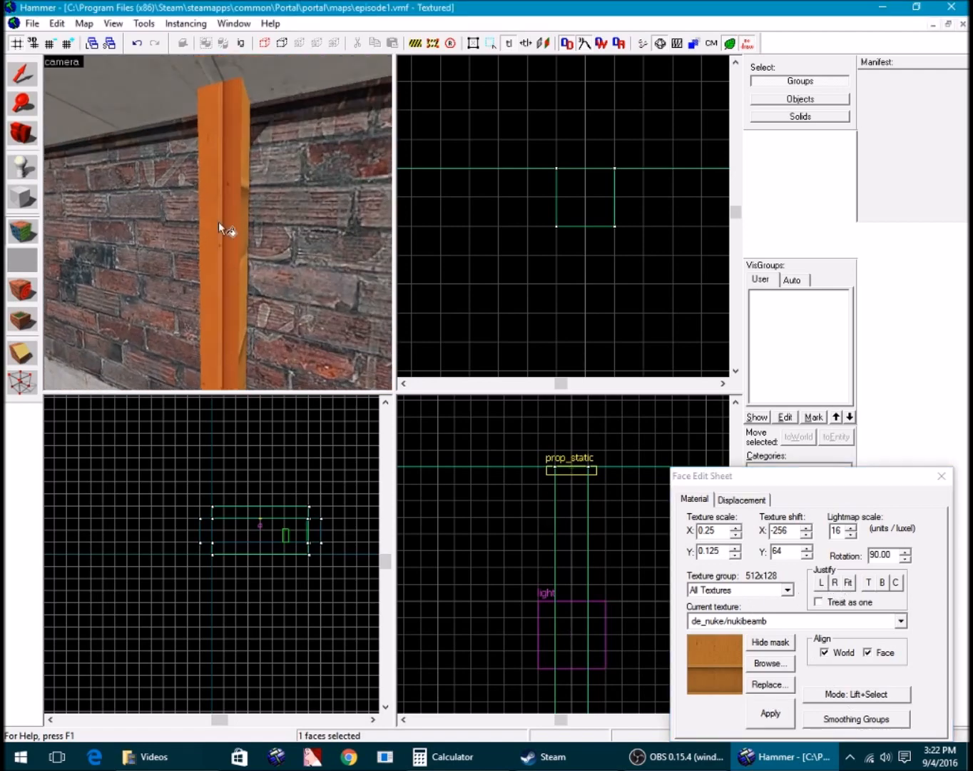
pyautogui.click(895, 583)
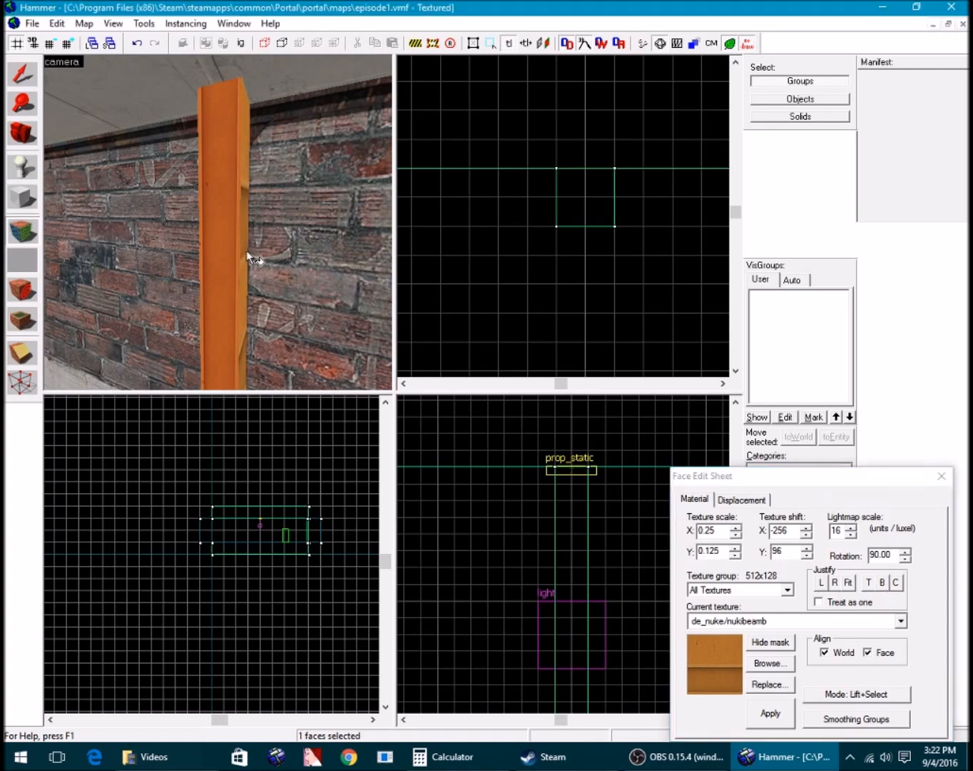
# Match the texture on the pillar's side faces to the aligned front face and finish face editing
pyautogui.press('z')
pyautogui.press('a')
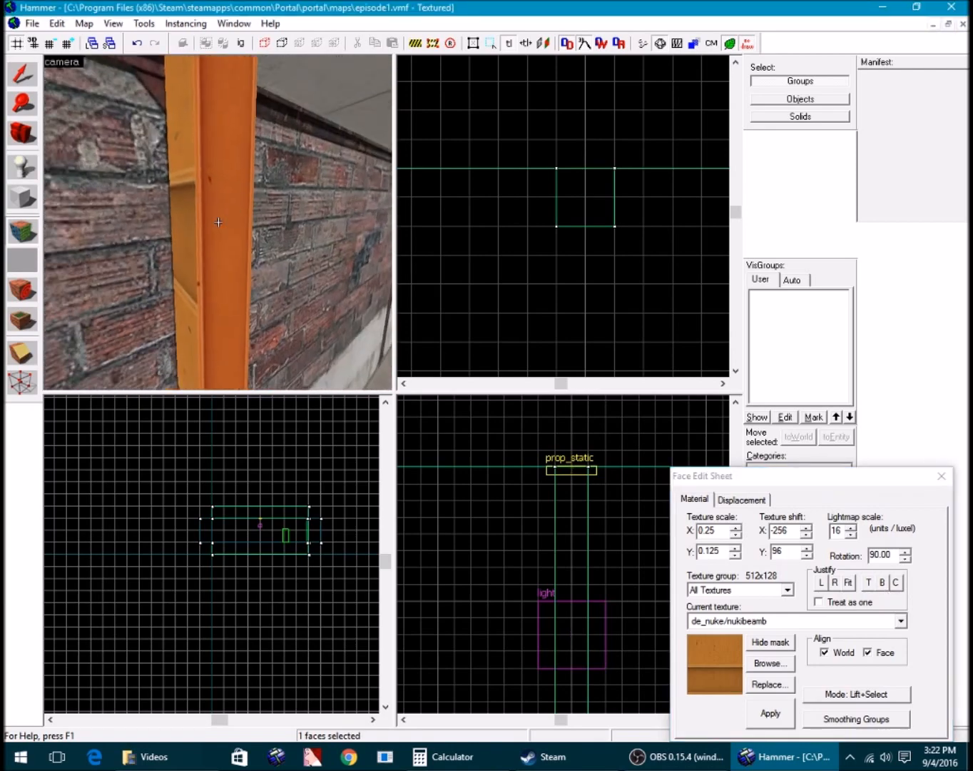
pyautogui.click(192, 224)
pyautogui.press('z')
pyautogui.press('d')
pyautogui.press('z')
pyautogui.click(158, 227)
pyautogui.click(183, 224)
pyautogui.keyDown('alt'); pyautogui.rightClick(202, 216); pyautogui.keyUp('alt')
pyautogui.click(207, 216)
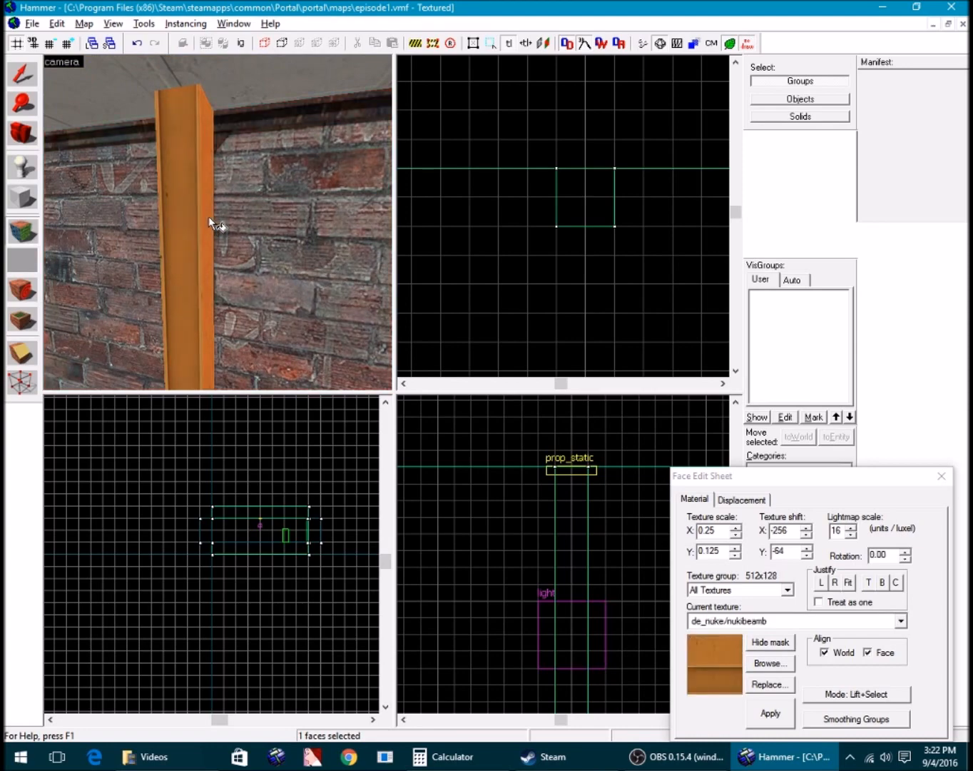
pyautogui.press('z')
pyautogui.press('s')
pyautogui.press('z')
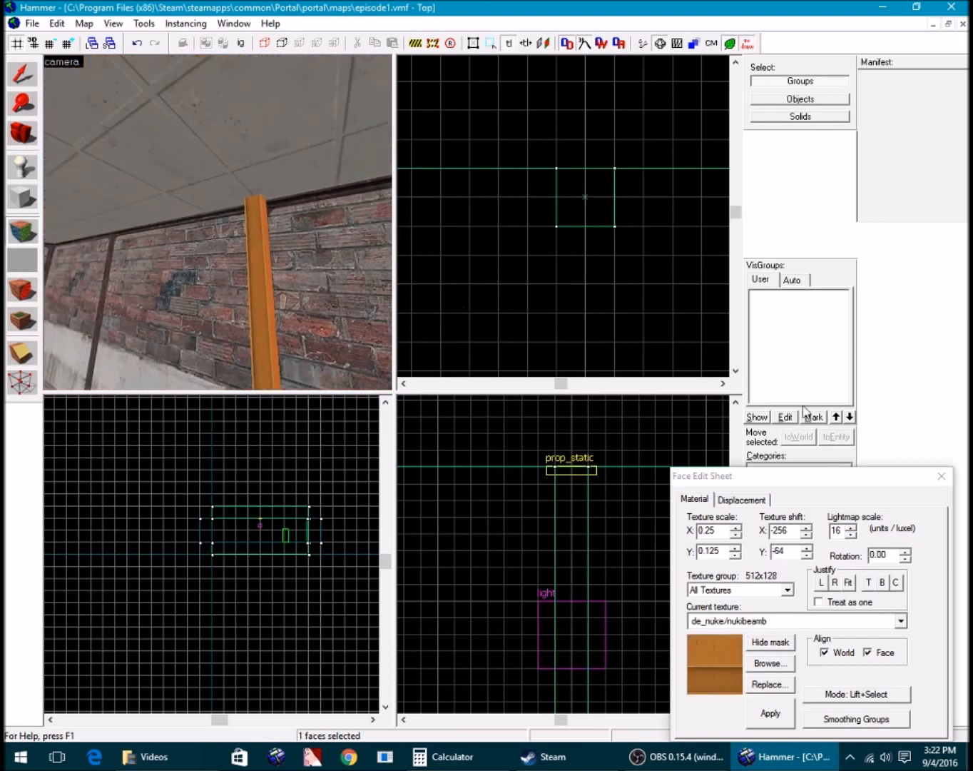
pyautogui.click(942, 476)
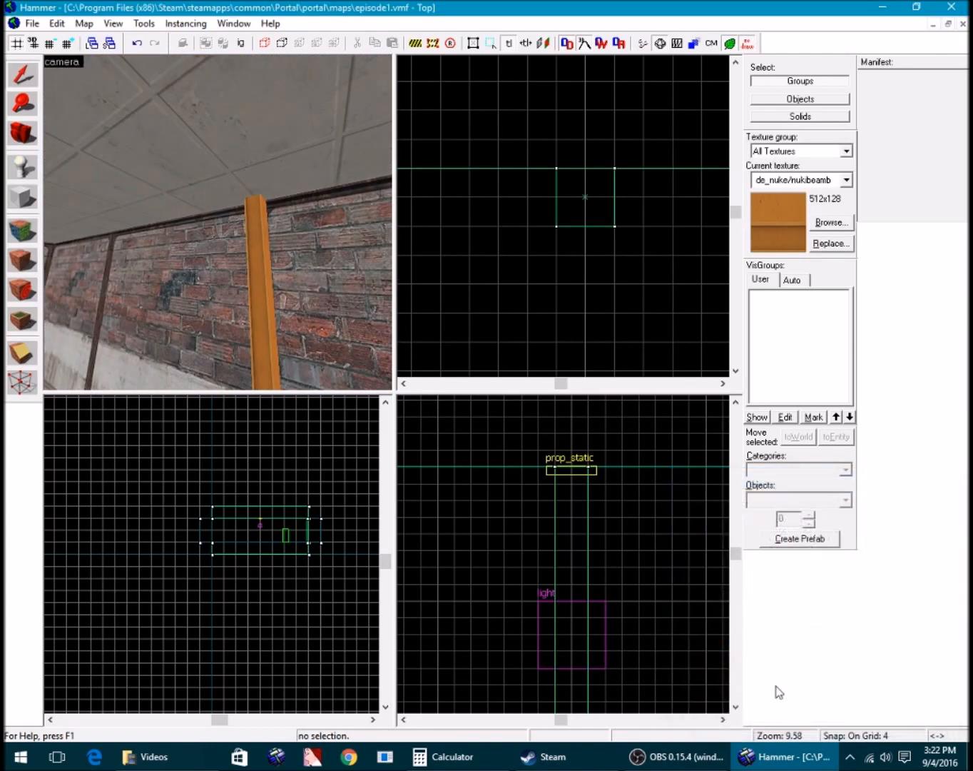
# Copy the textured pillar 128 units along the wall, placing the duplicate at -384 508 128
pyautogui.click(246, 215)
pyautogui.scroll(-4, 597, 201)
pyautogui.moveTo(583, 209); pyautogui.dragTo(467, 204)
pyautogui.press('z')
pyautogui.press('w')
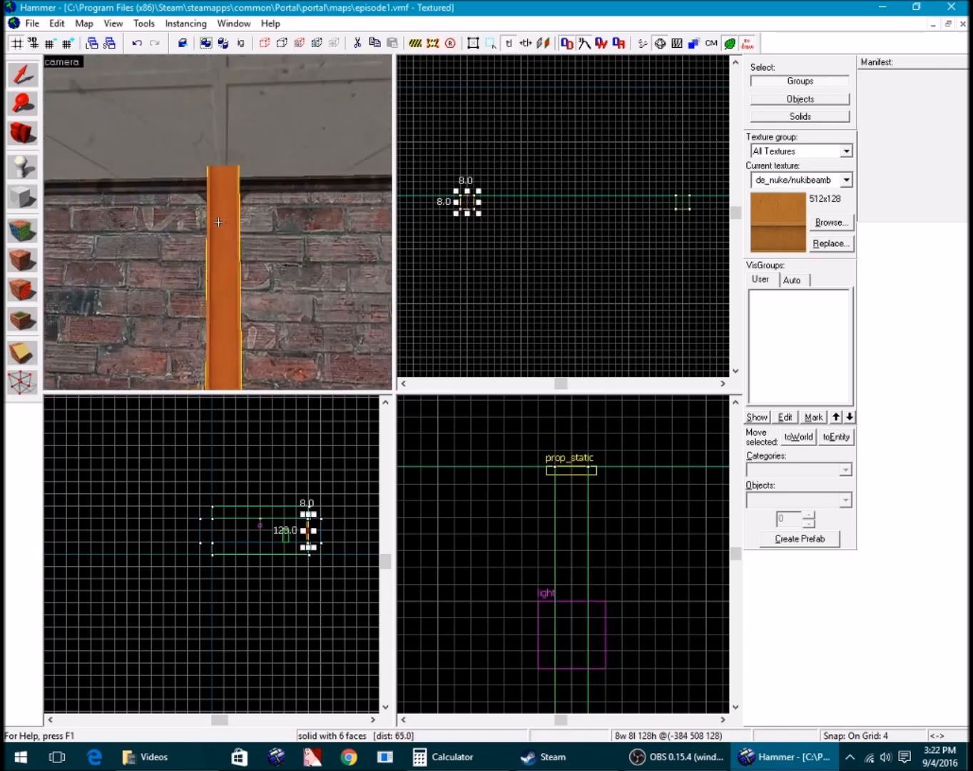
pyautogui.press('z')
# Copy the original pillar 128 units the other way along the wall, to -128 508 128
pyautogui.click(366, 237)
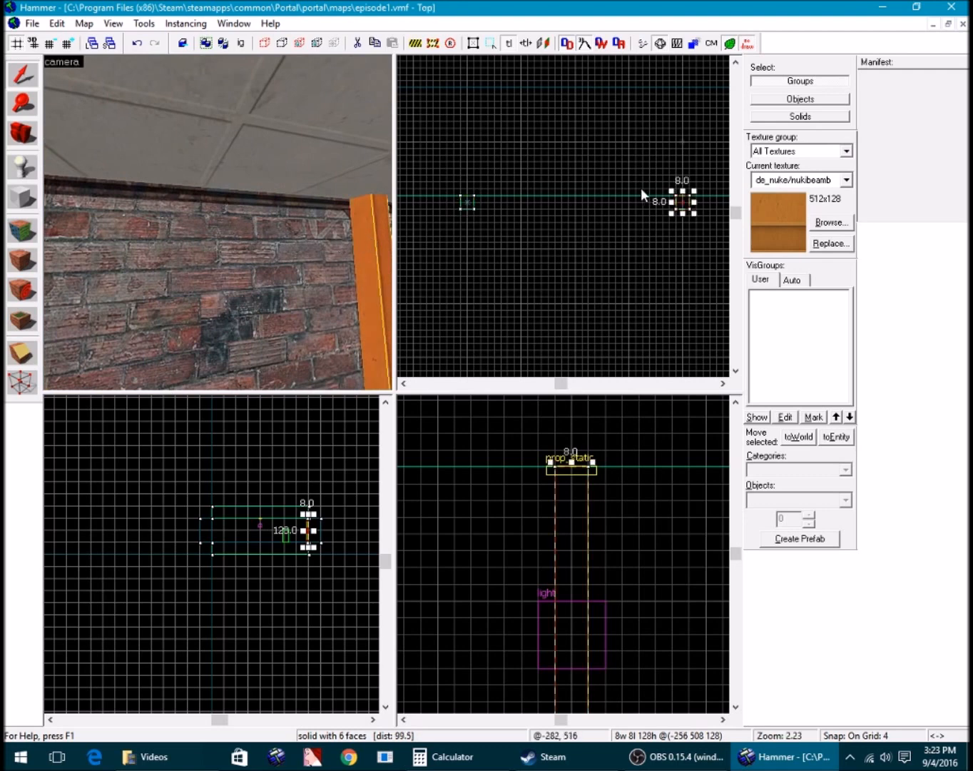
pyautogui.moveTo(690, 204)
pyautogui.keyDown('shift'); pyautogui.mouseDown()
pyautogui.moveTo(755, 199)
pyautogui.moveTo(688, 200)
pyautogui.mouseUp(); pyautogui.keyUp('shift')
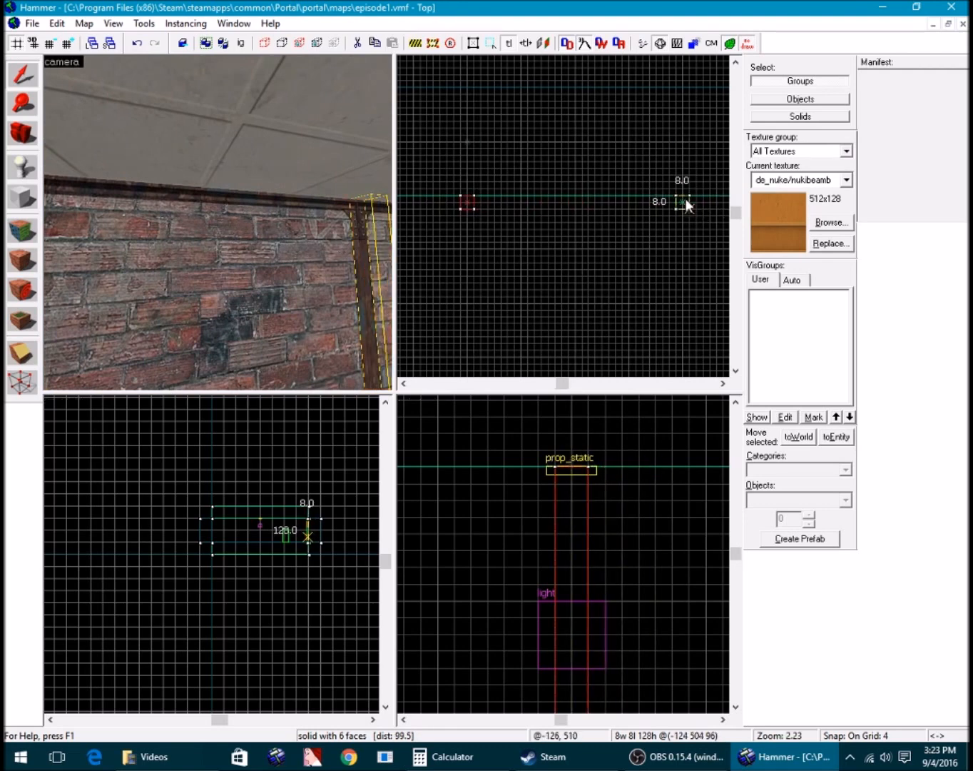
pyautogui.click(685, 199)
pyautogui.press('z')
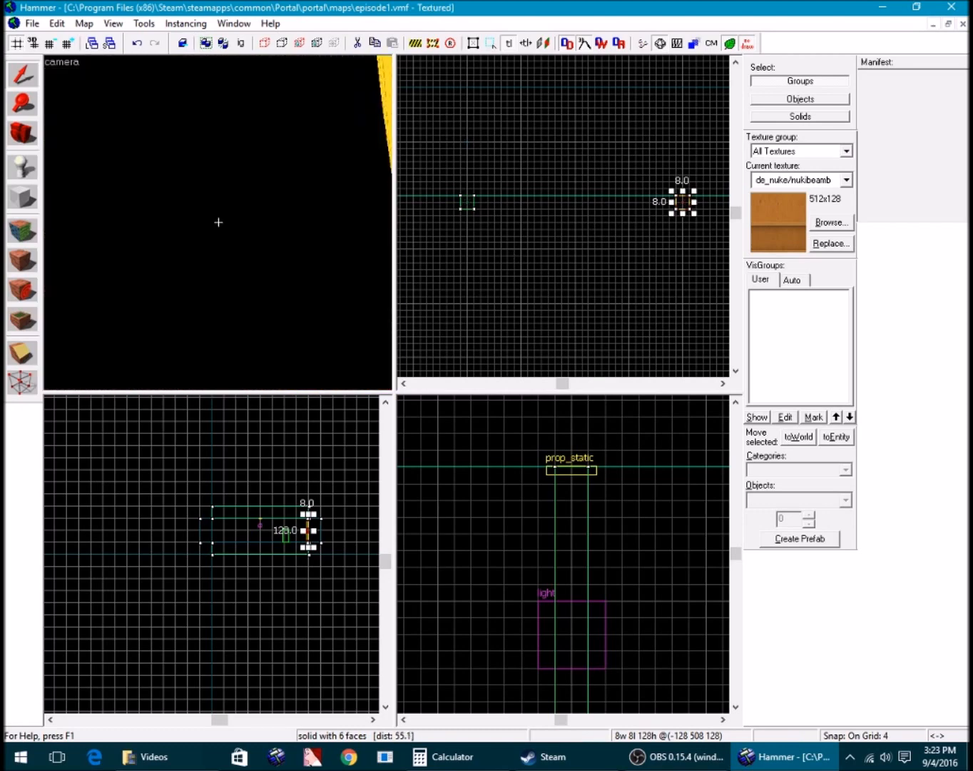
# Examine the copied pillars and the surrounding walls from inside the room
pyautogui.press('z')
pyautogui.click(238, 215)
pyautogui.press('z')
pyautogui.press('z')
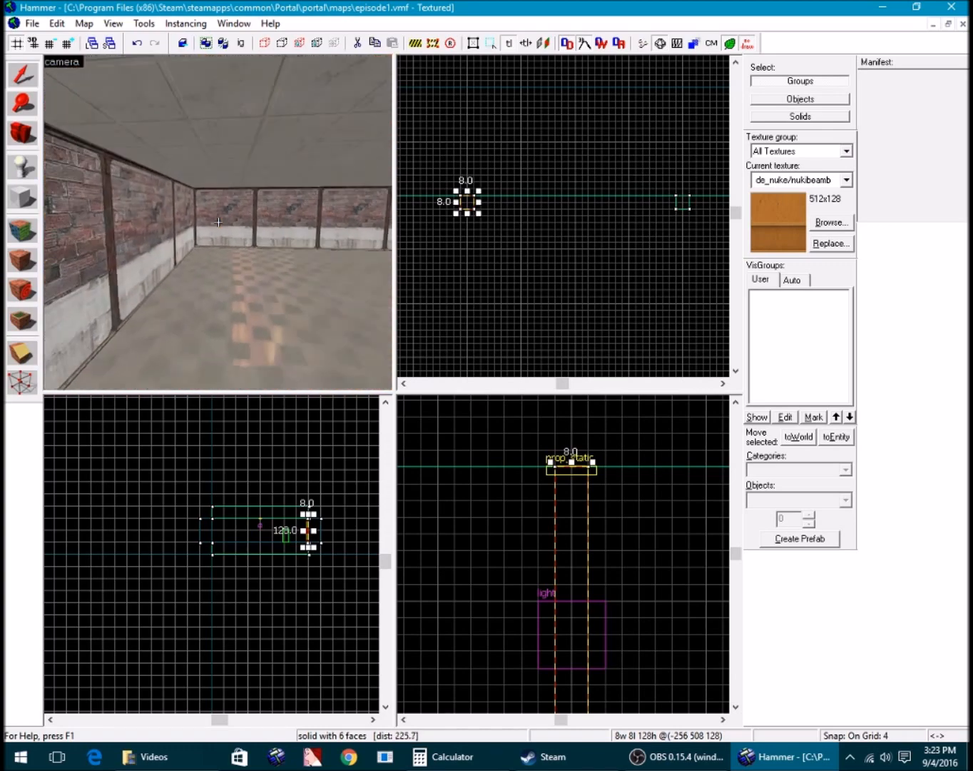
pyautogui.press('w')
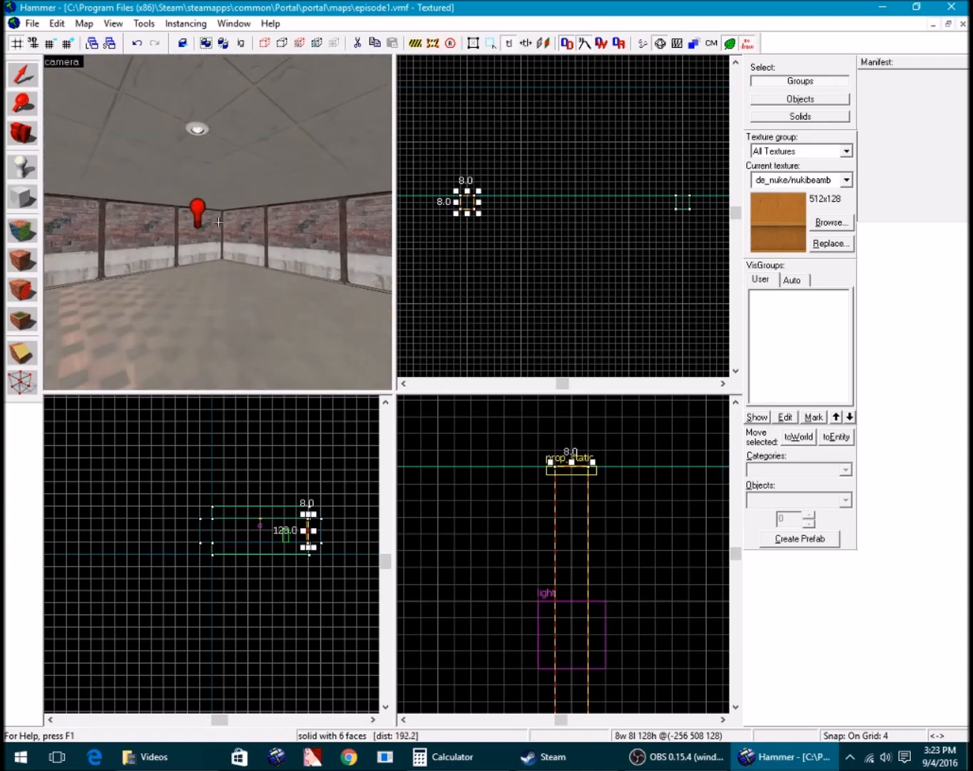
pyautogui.press('z')
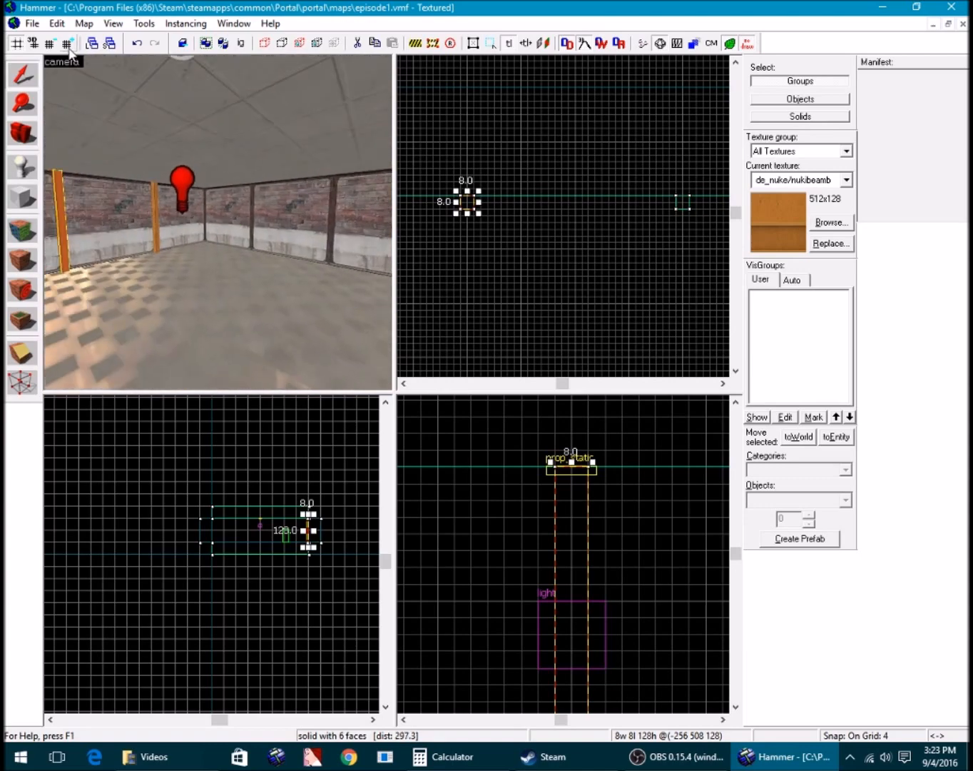
pyautogui.press('w')
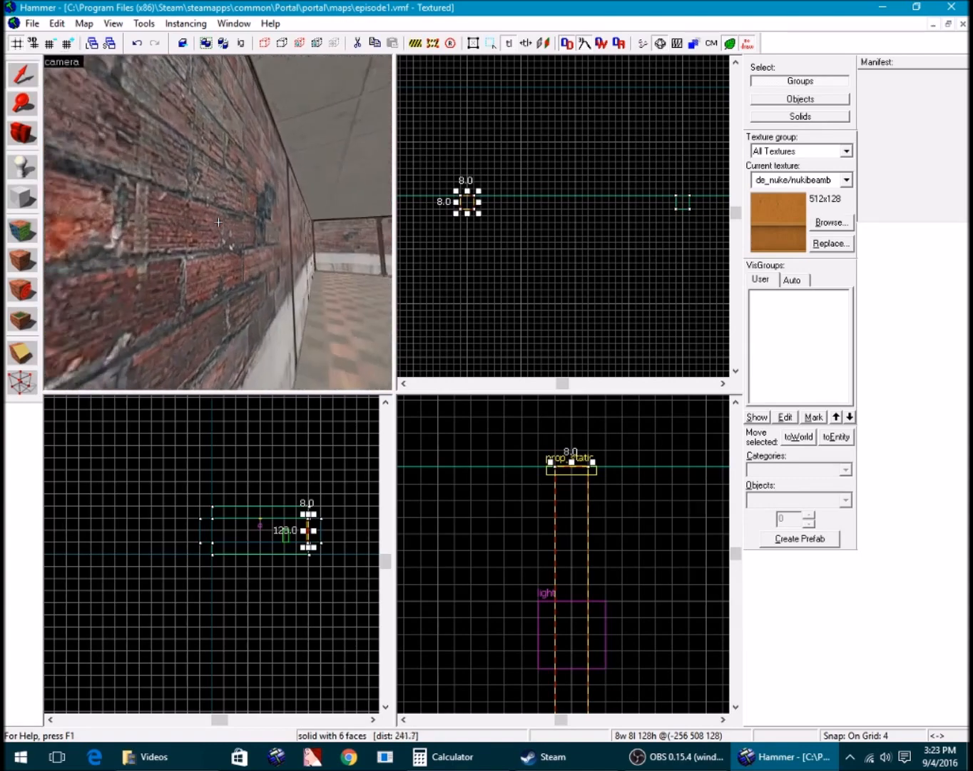
pyautogui.press('w')
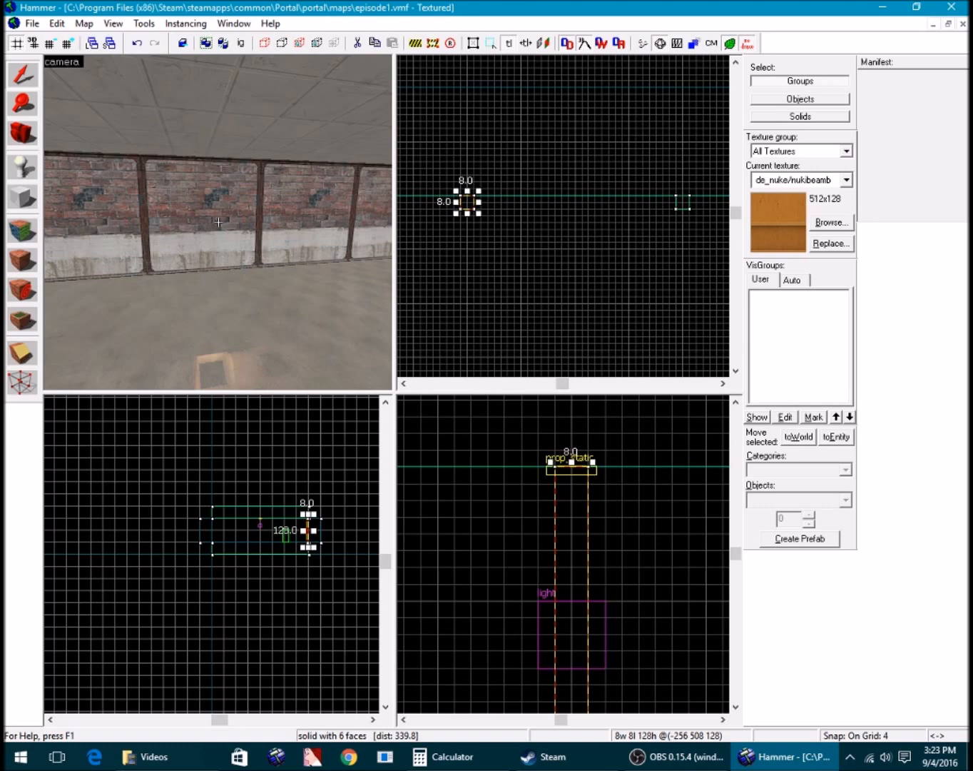
pyautogui.press('Right')
pyautogui.press('z')
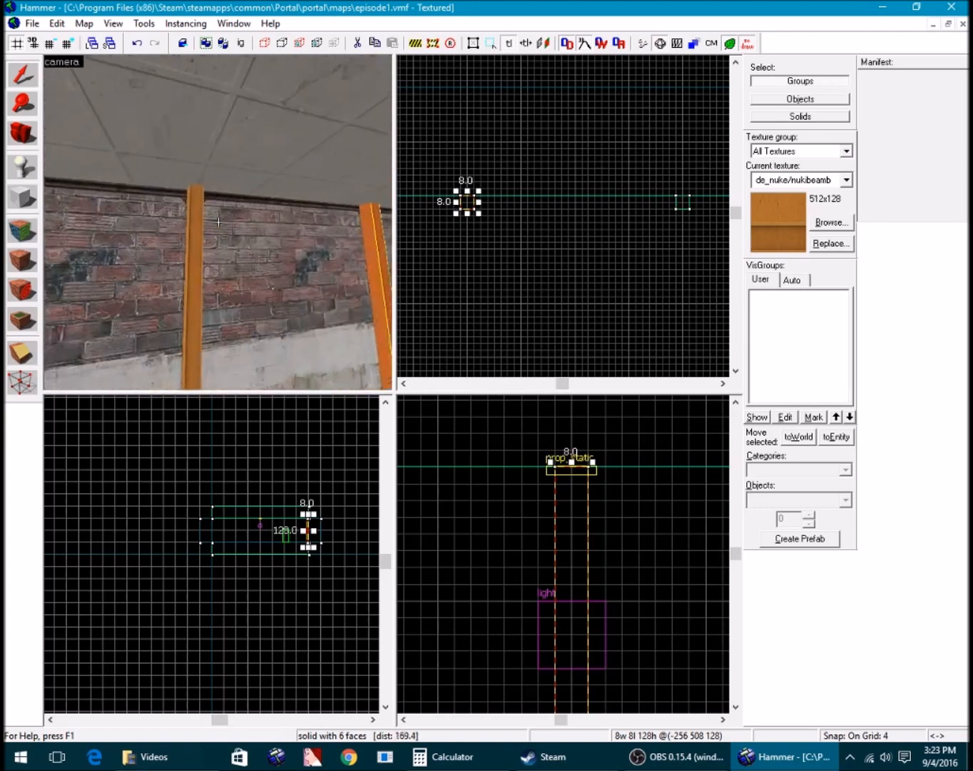
# Select all three wall pillars and tie them together as a func_detail entity
pyautogui.click(218, 222)
pyautogui.press('z')
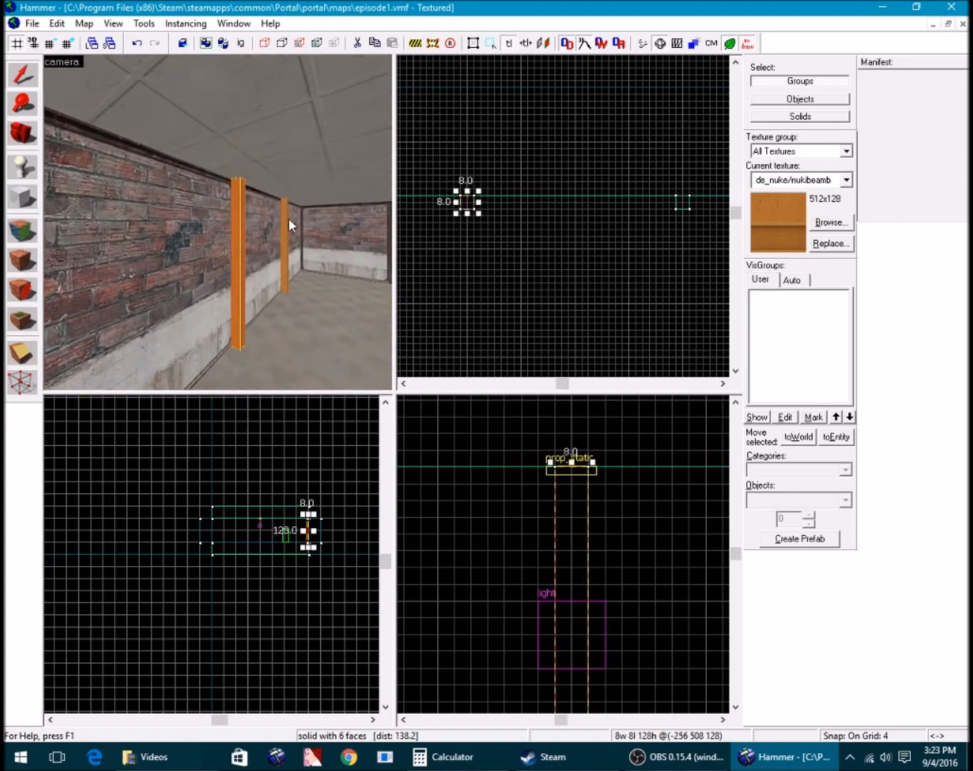
pyautogui.click(287, 218)
pyautogui.scroll(3, 287, 217)
pyautogui.keyDown('ctrl'); pyautogui.click(218, 222); pyautogui.keyUp('ctrl')
pyautogui.scroll(-3, 202, 224)
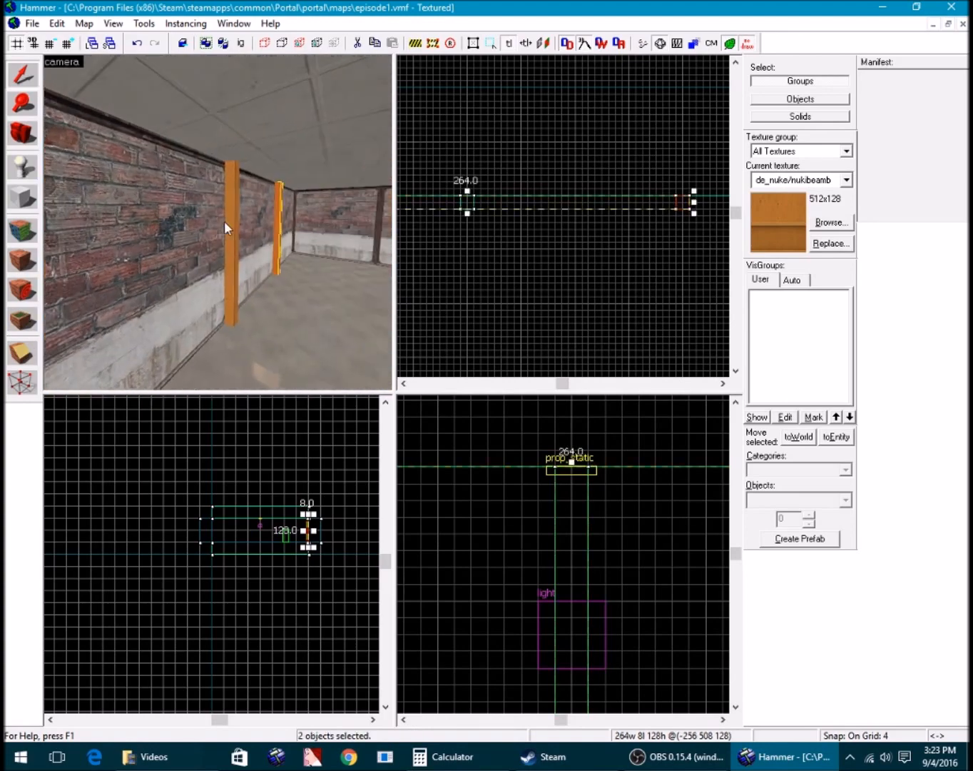
pyautogui.hotkey('alt', 'Return')
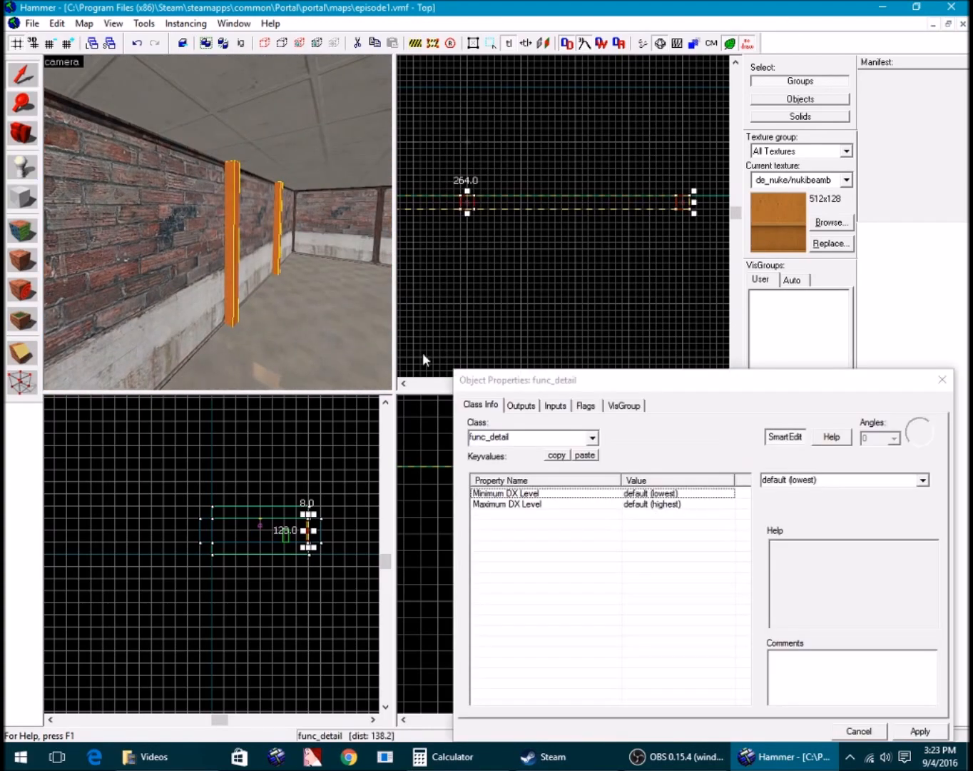
pyautogui.click(516, 437)
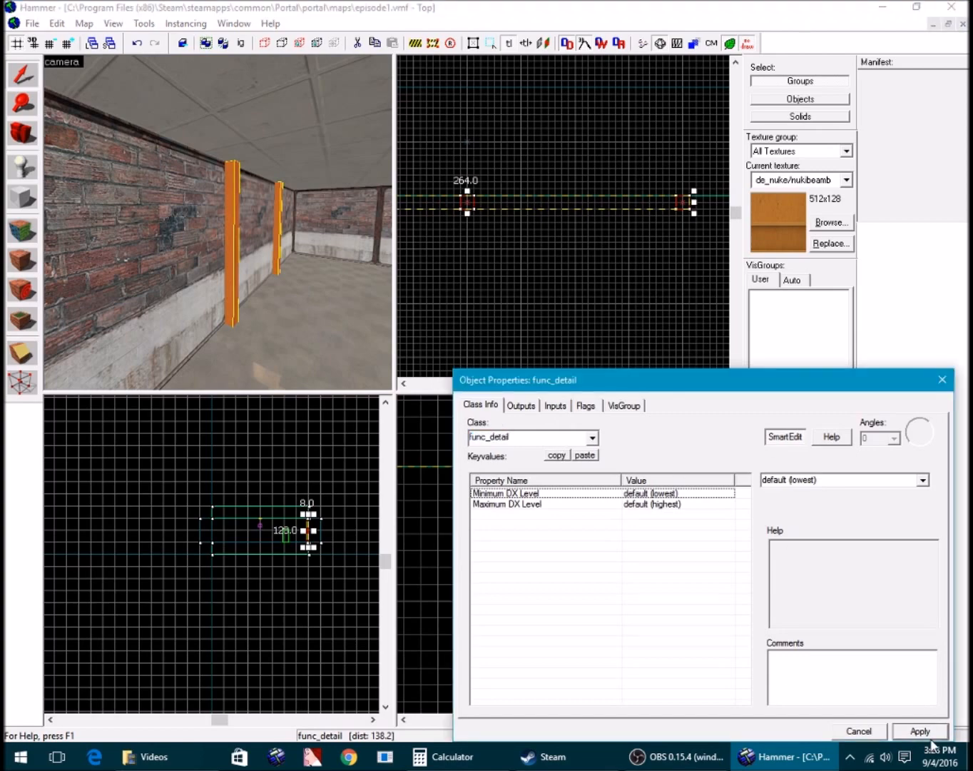
pyautogui.click(942, 379)
# View the room from outside and hide the nodraw surfaces in the camera view
pyautogui.scroll(5, 219, 222)
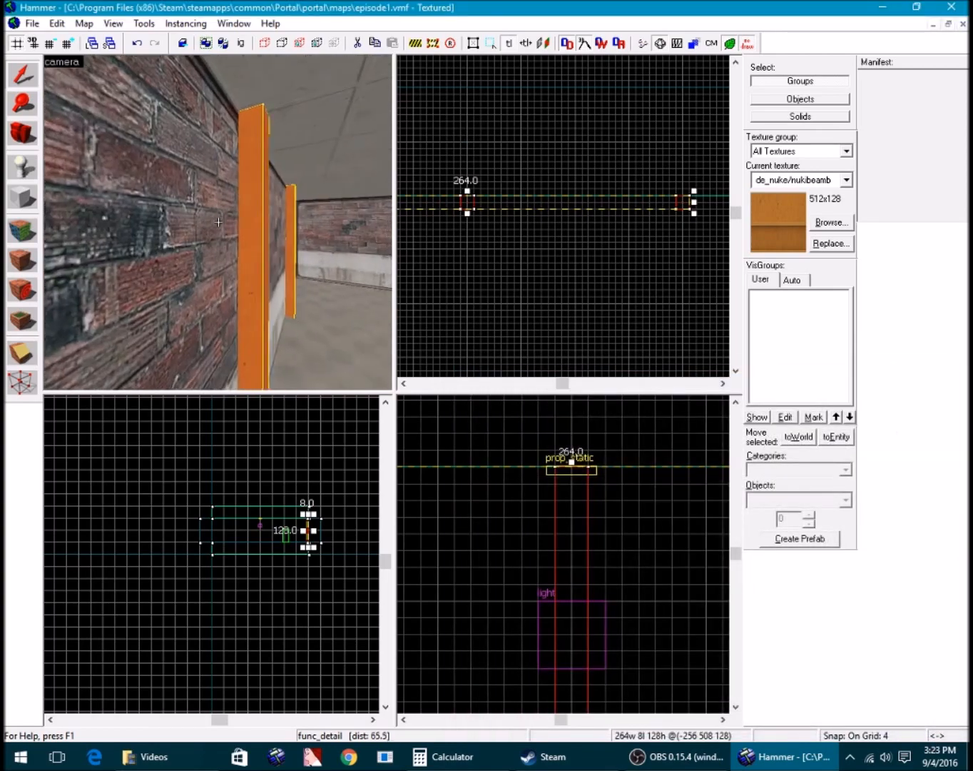
pyautogui.press('Right')
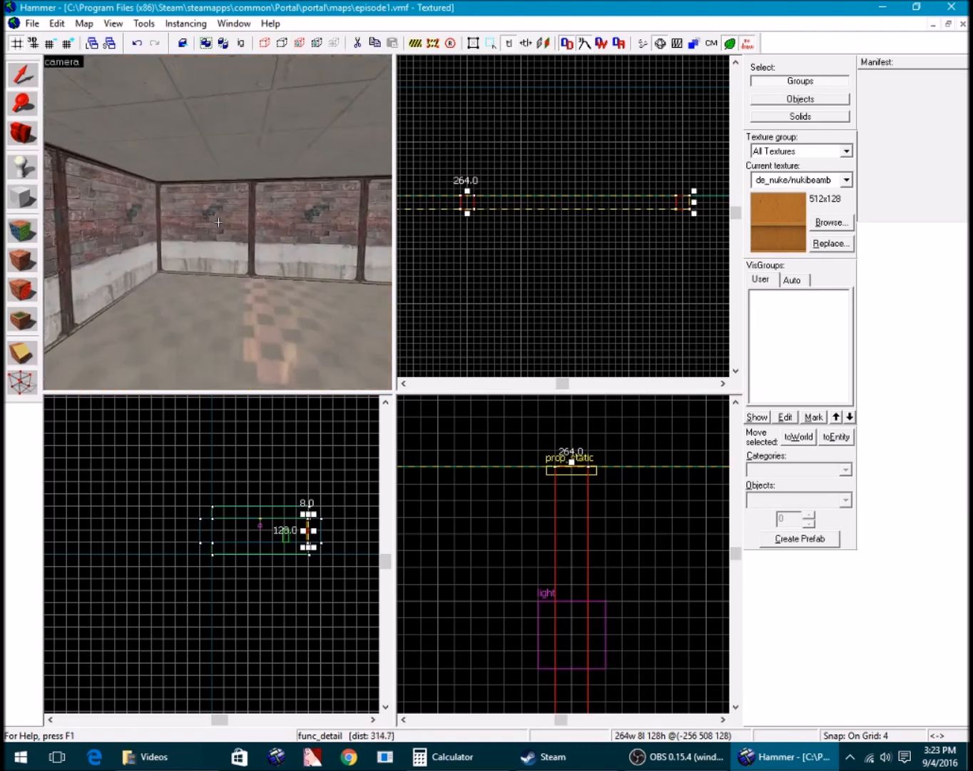
pyautogui.moveTo(217, 222); pyautogui.dragTo(206, 214)
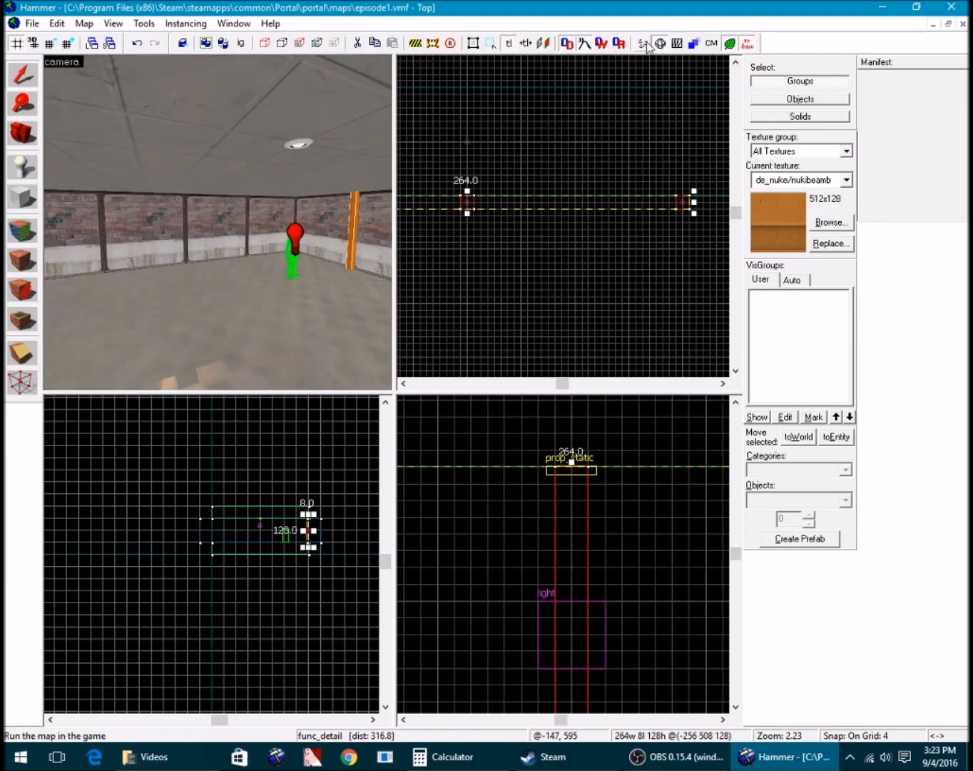
pyautogui.moveTo(265, 202); pyautogui.dragTo(387, 148)
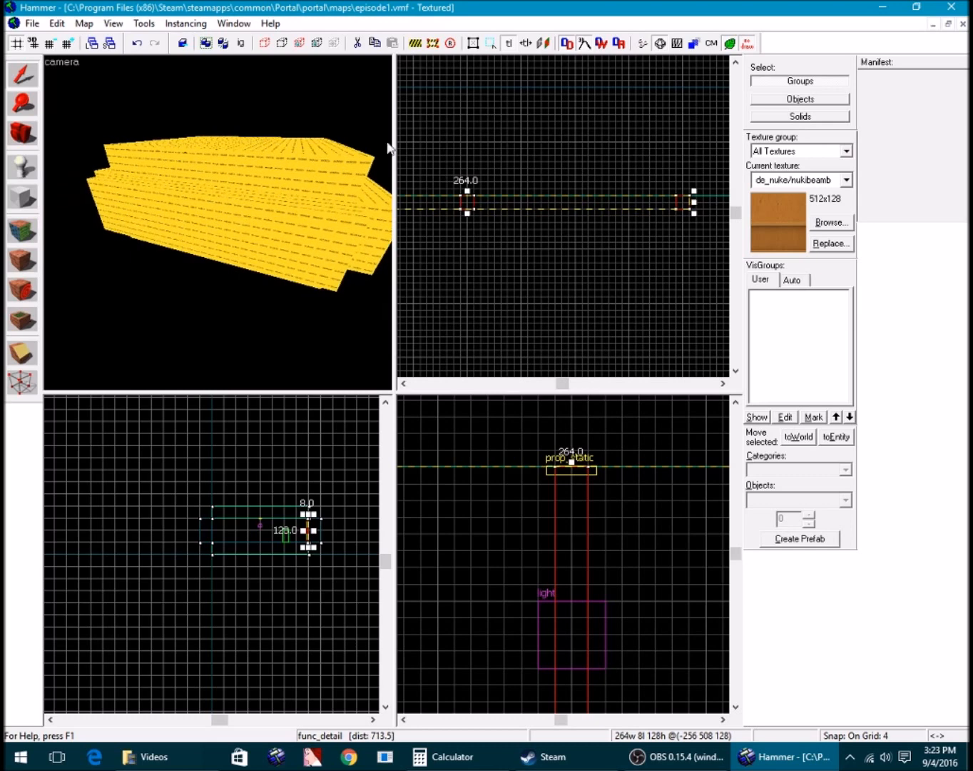
pyautogui.click(748, 46)
# Inspect the room and pillars from outside, clear the selection, and turn the nodraw surfaces back on
pyautogui.moveTo(255, 128)
pyautogui.mouseDown()
pyautogui.moveTo(219, 222)
pyautogui.moveTo(206, 192)
pyautogui.moveTo(218, 222)
pyautogui.moveTo(183, 233)
pyautogui.moveTo(255, 220)
pyautogui.mouseUp()
pyautogui.click(198, 167)
pyautogui.click(219, 222)
pyautogui.click(183, 233)
pyautogui.click(255, 220)
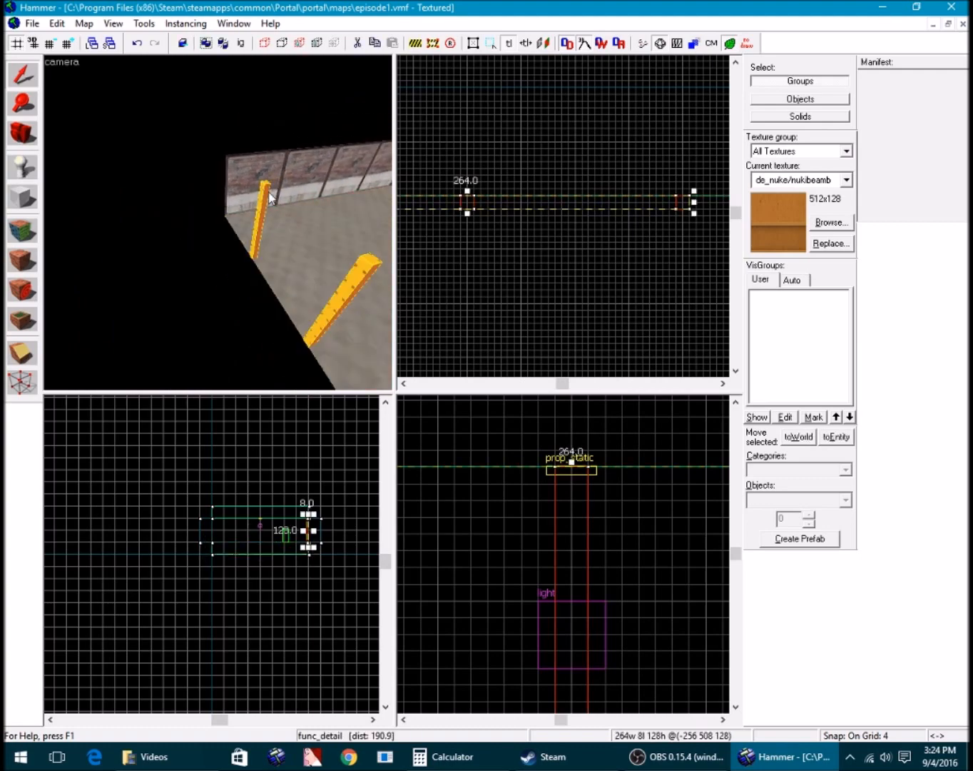
pyautogui.moveTo(238, 173); pyautogui.dragTo(217, 222)
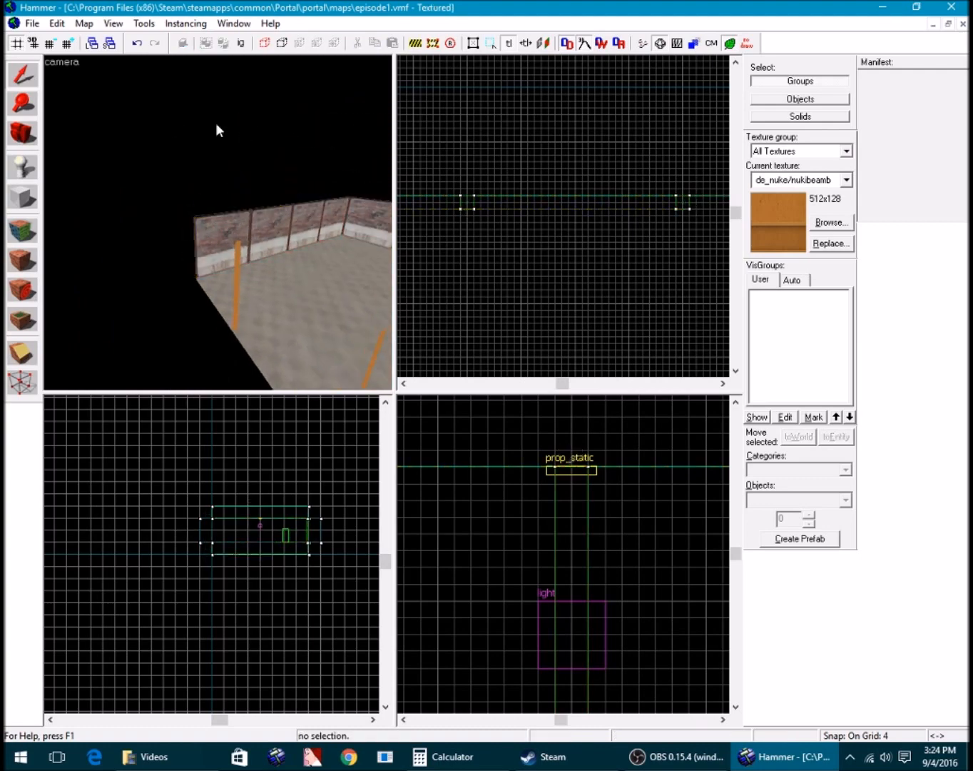
pyautogui.click(743, 42)
# Shorten the 512-unit wall opposite the pillars to 480 units, opening a gap at the room's corner
pyautogui.press('z')
pyautogui.press('w')
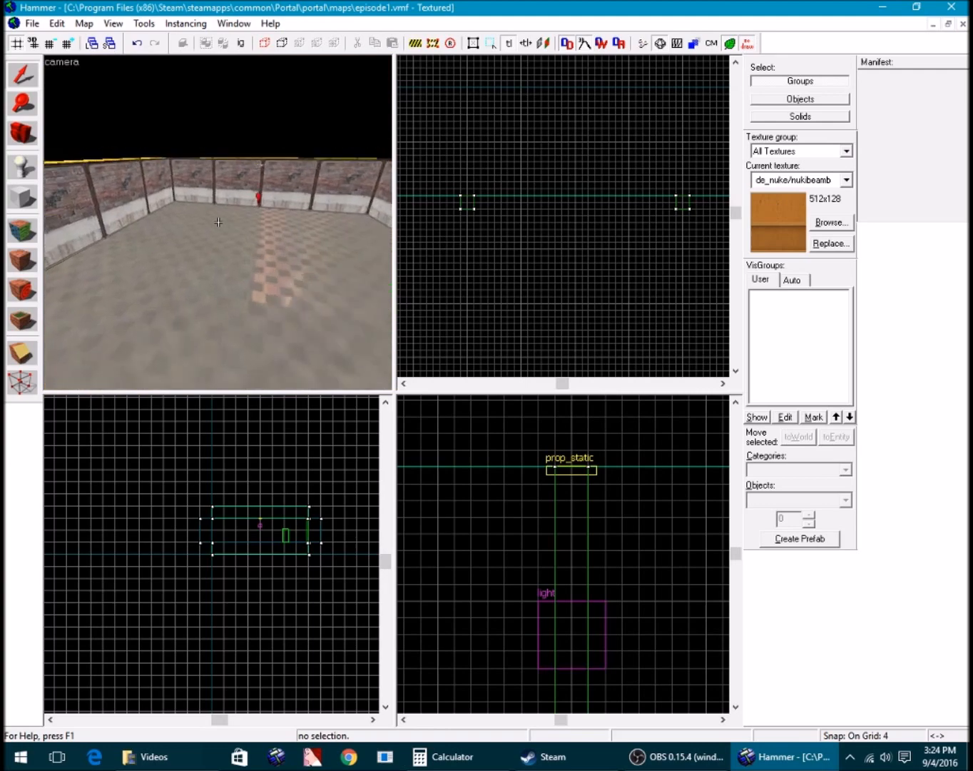
pyautogui.press('w')
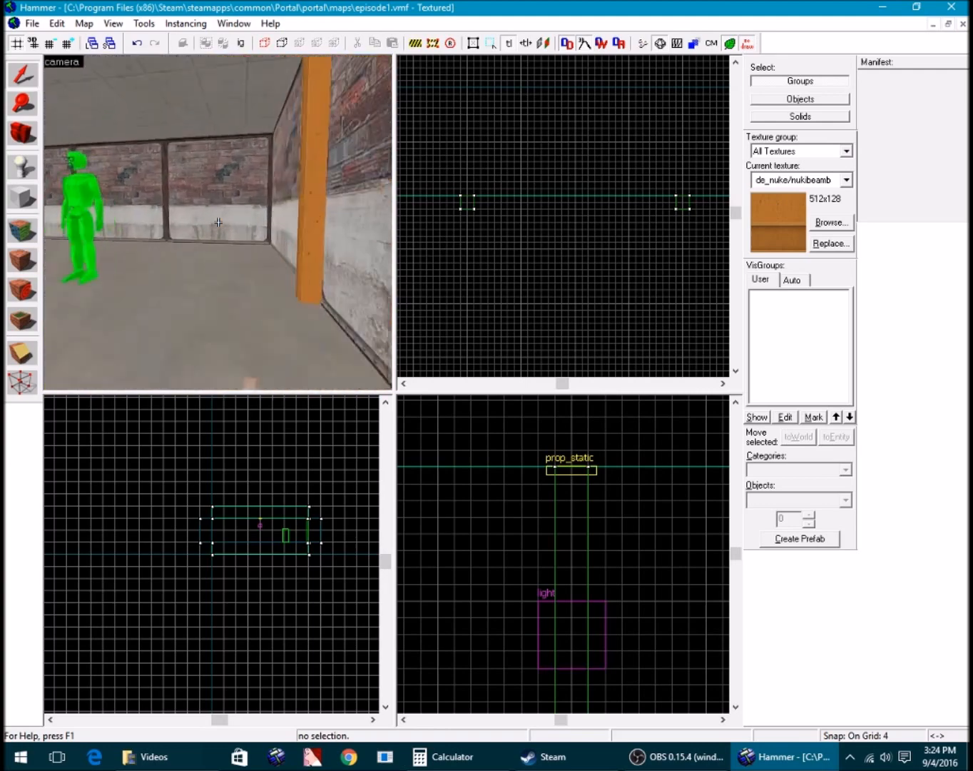
pyautogui.press('w')
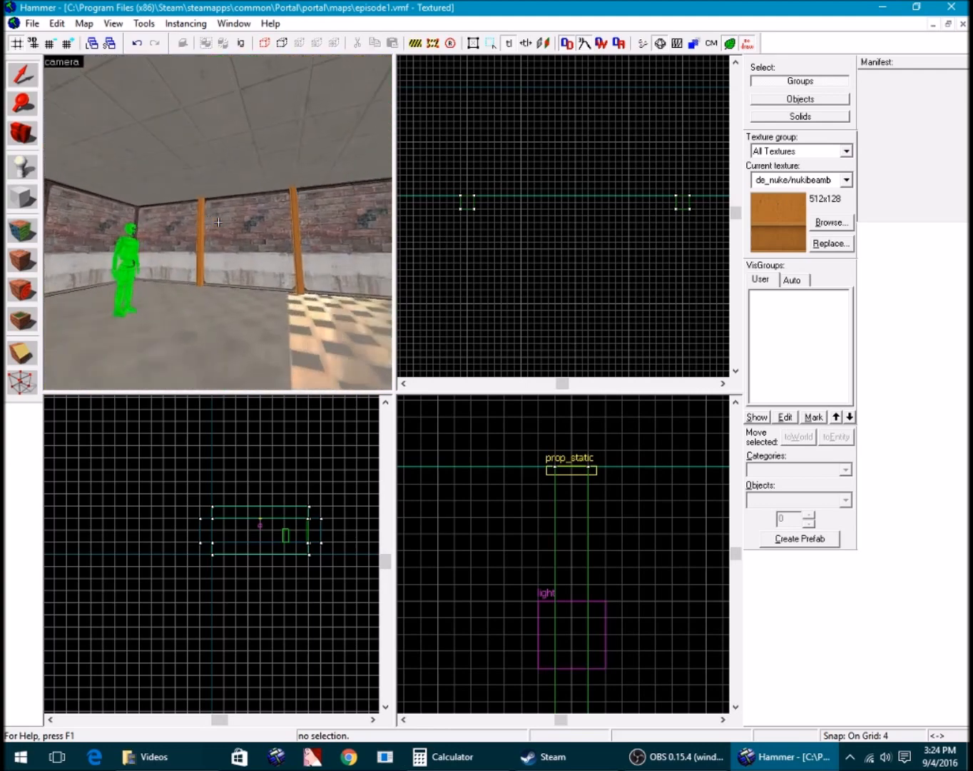
pyautogui.press('w')
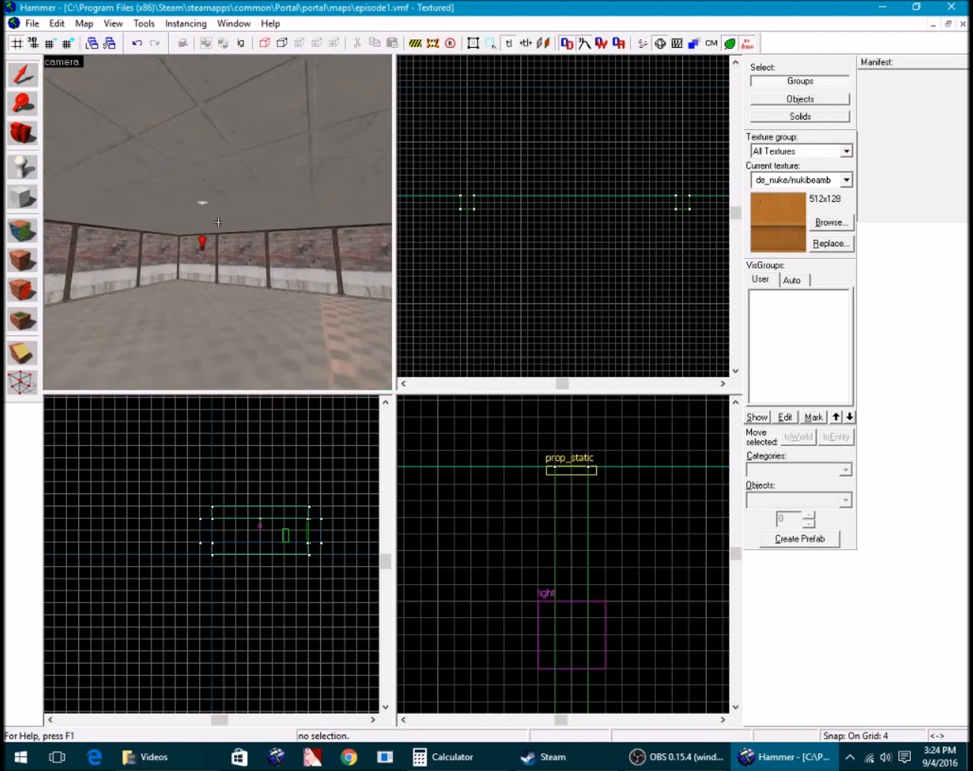
pyautogui.press('w')
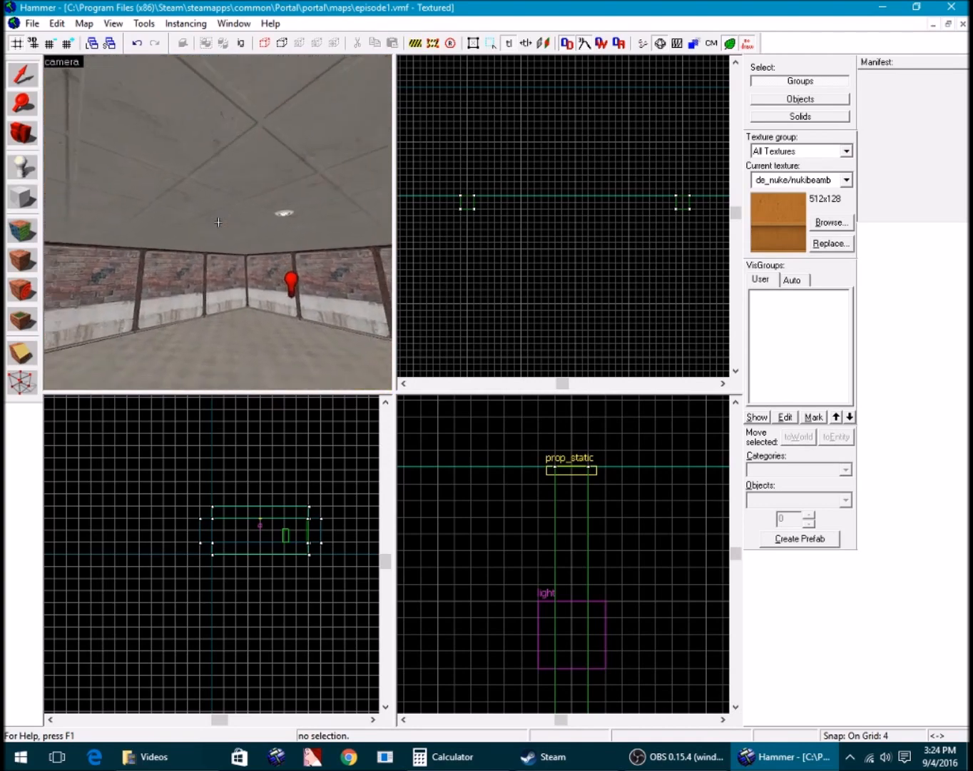
pyautogui.press('w')
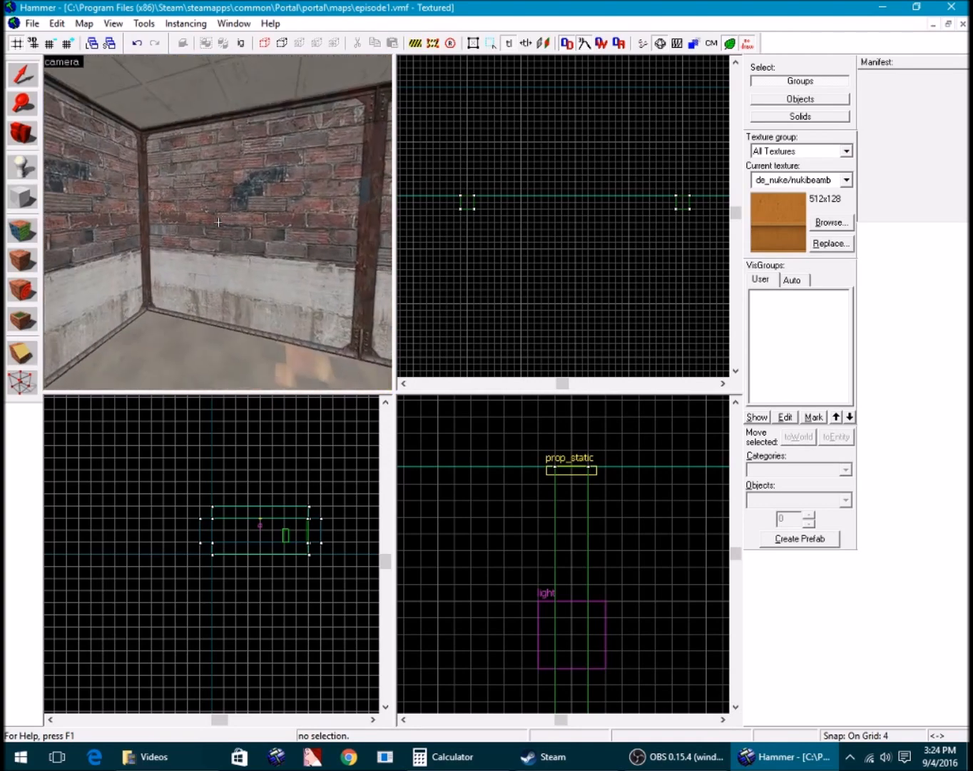
pyautogui.press('z')
pyautogui.click(219, 224)
pyautogui.scroll(-10, 565, 175)
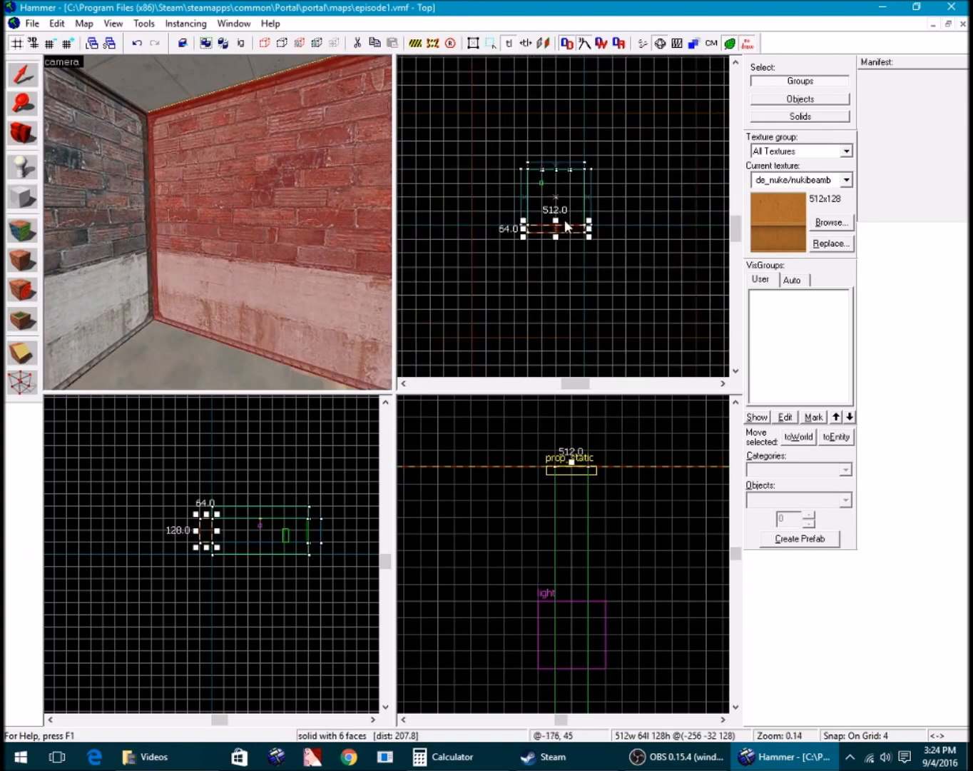
pyautogui.scroll(7, 583, 224)
pyautogui.scroll(5, 606, 243)
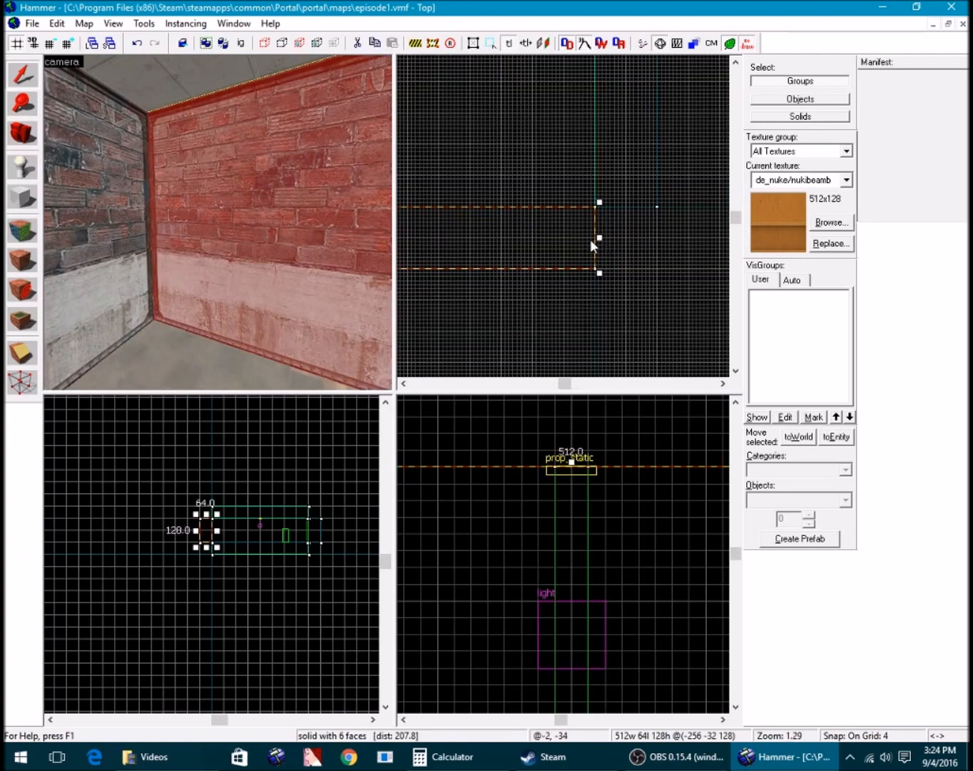
pyautogui.moveTo(601, 241); pyautogui.dragTo(568, 242)
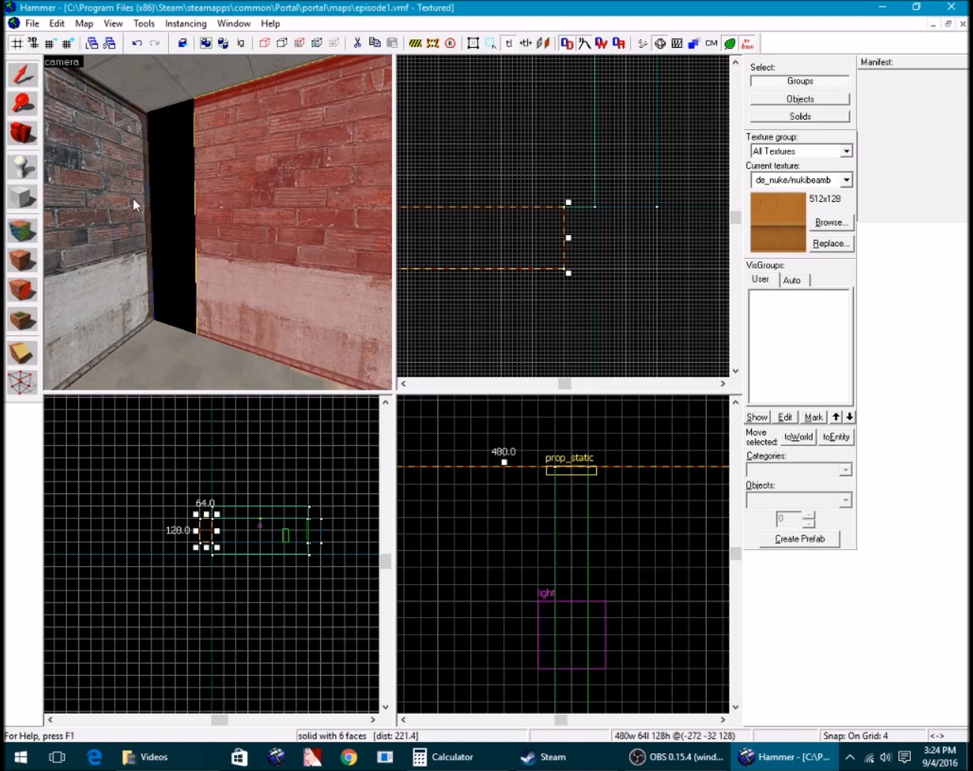
# Deselect the shortened wall and compile and run the map with BSP, VIS and RAD all set to Normal
pyautogui.press('Escape')
pyautogui.scroll(8, 168, 180)
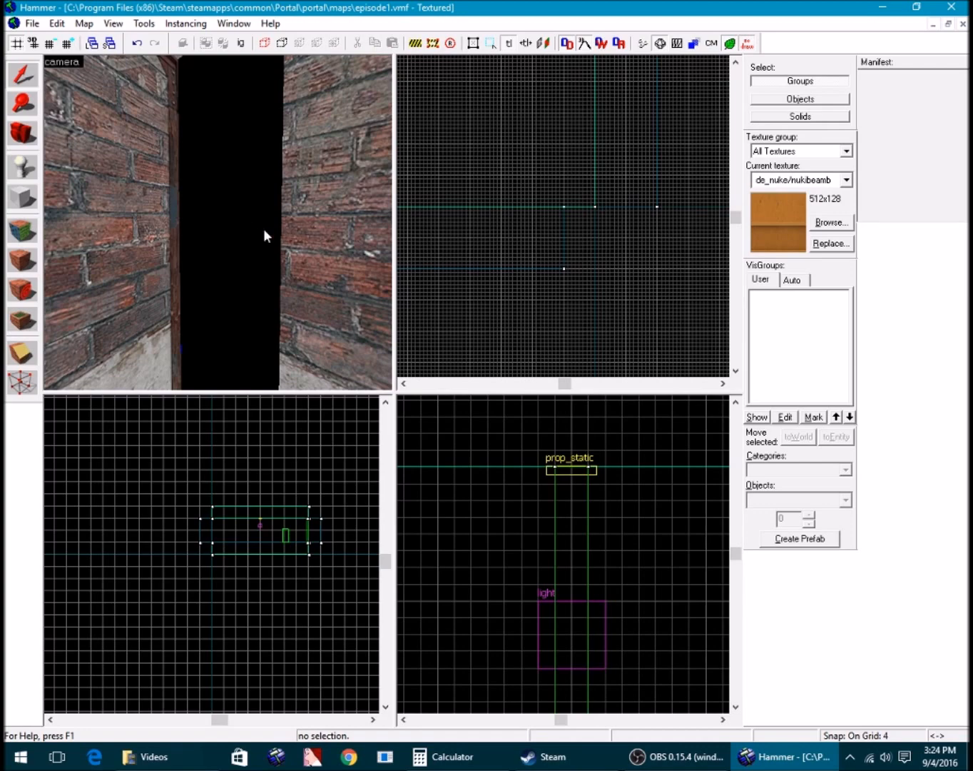
pyautogui.press('z')
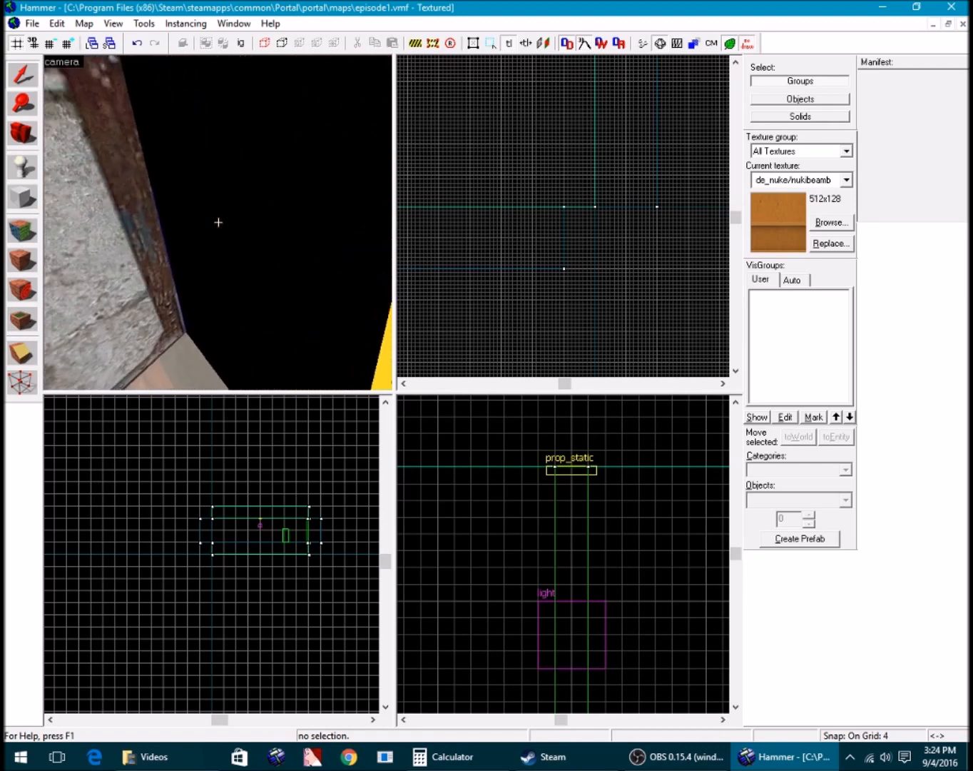
pyautogui.press('z')
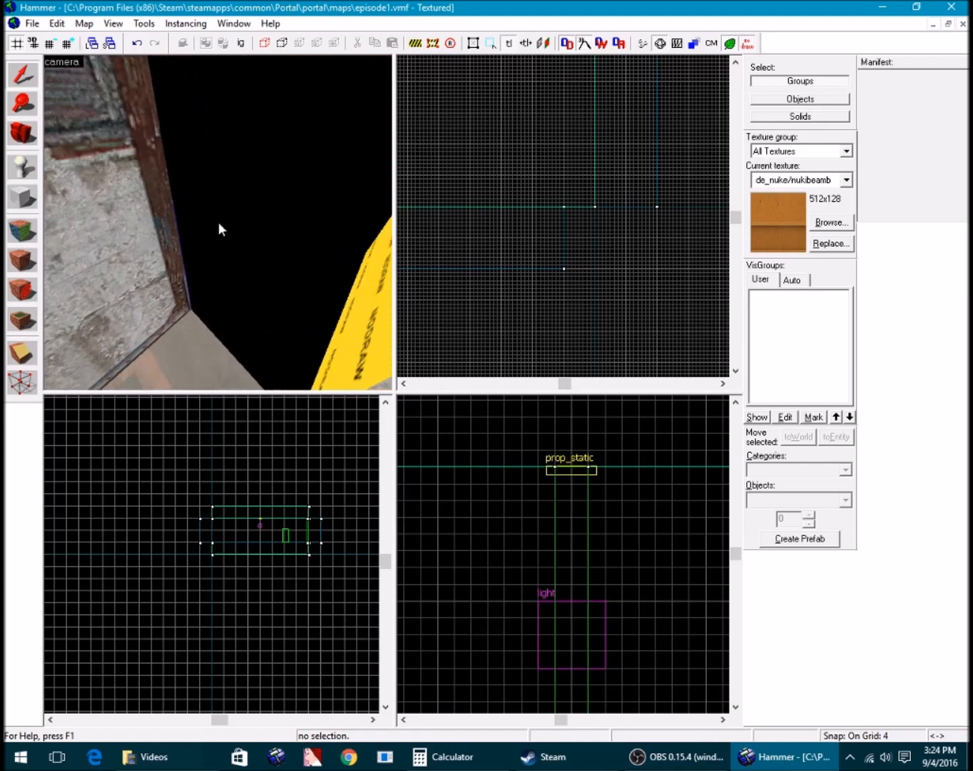
pyautogui.press('F9')
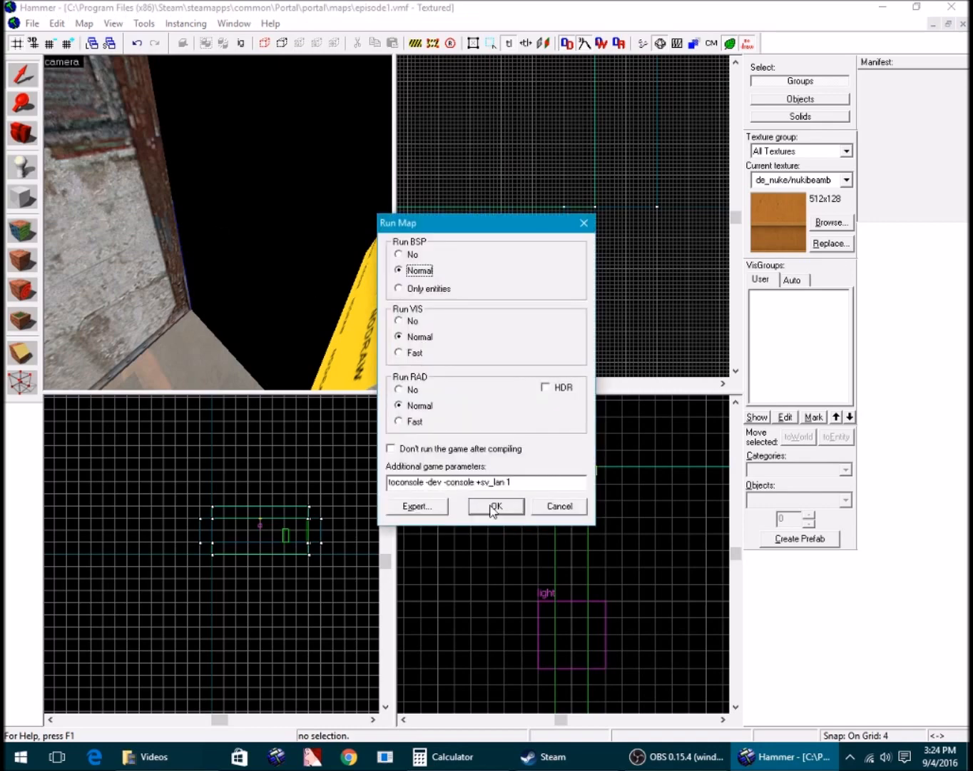
pyautogui.click(494, 506)
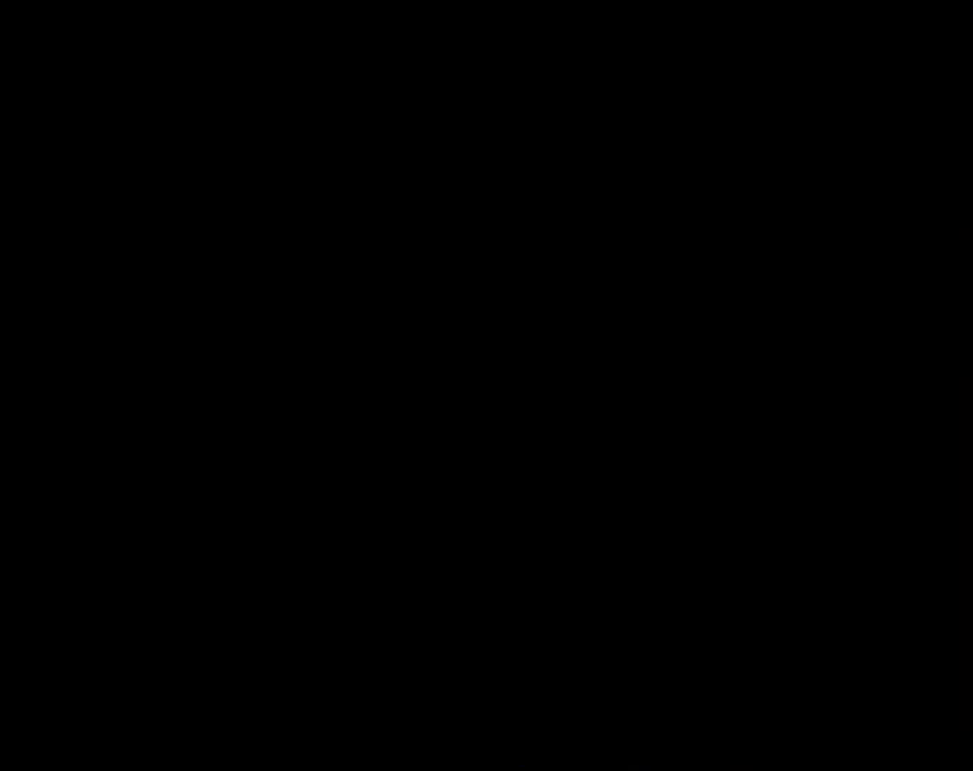
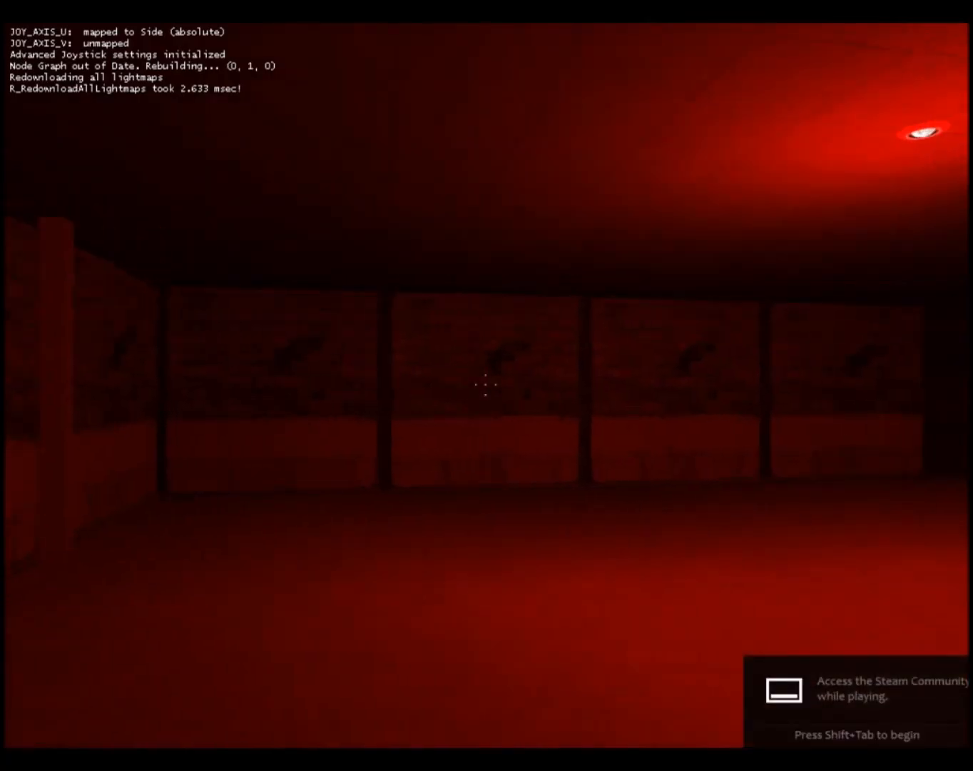
# Walk through the compiled room in the game to examine how the open corner gap renders
pyautogui.press('w')
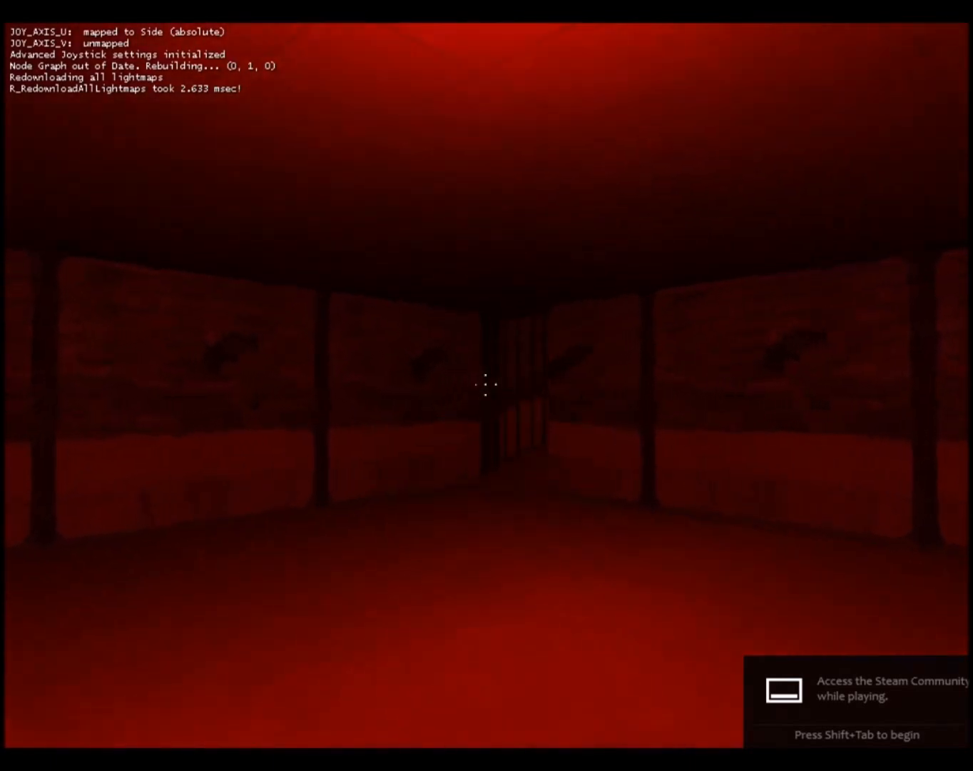
pyautogui.press('w')
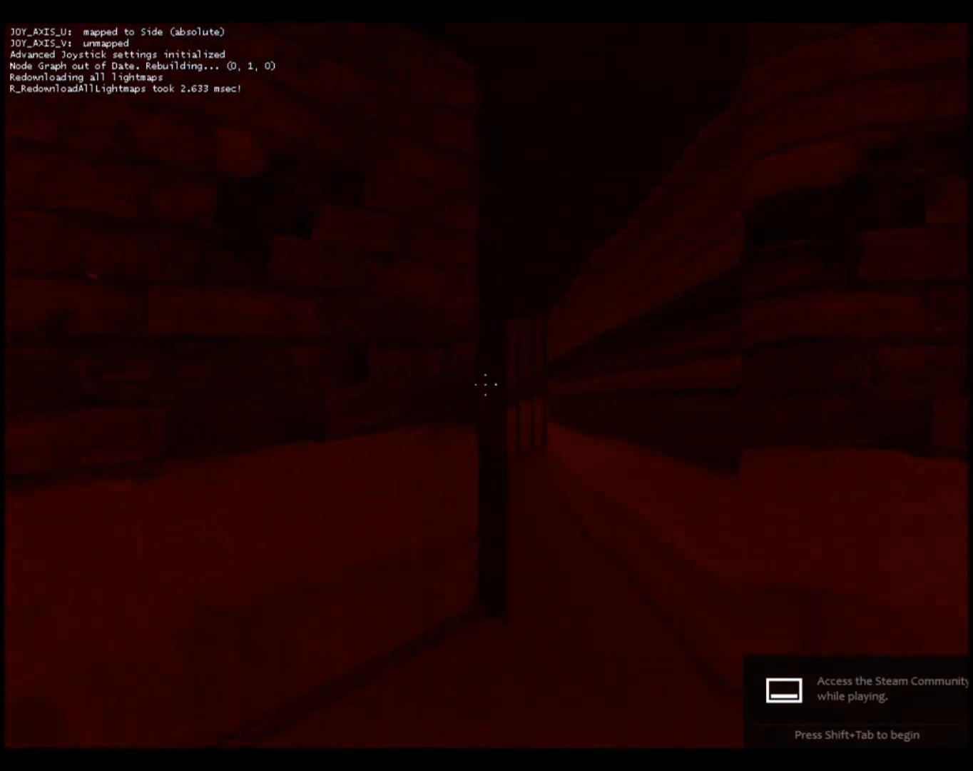
pyautogui.press('s')
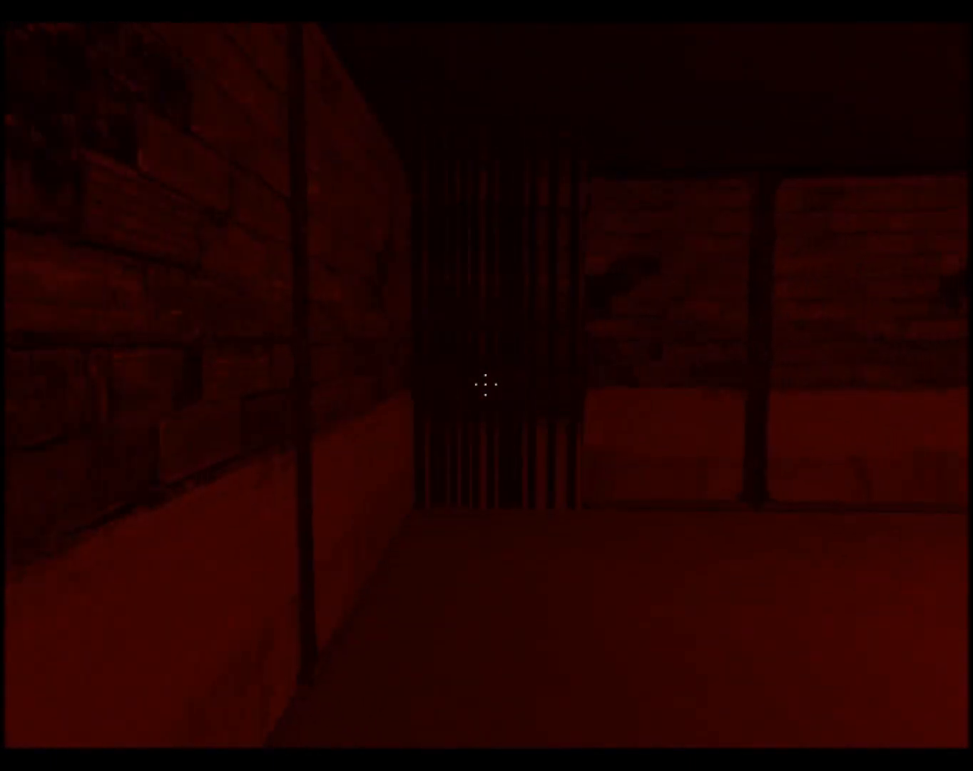
pyautogui.press('w')
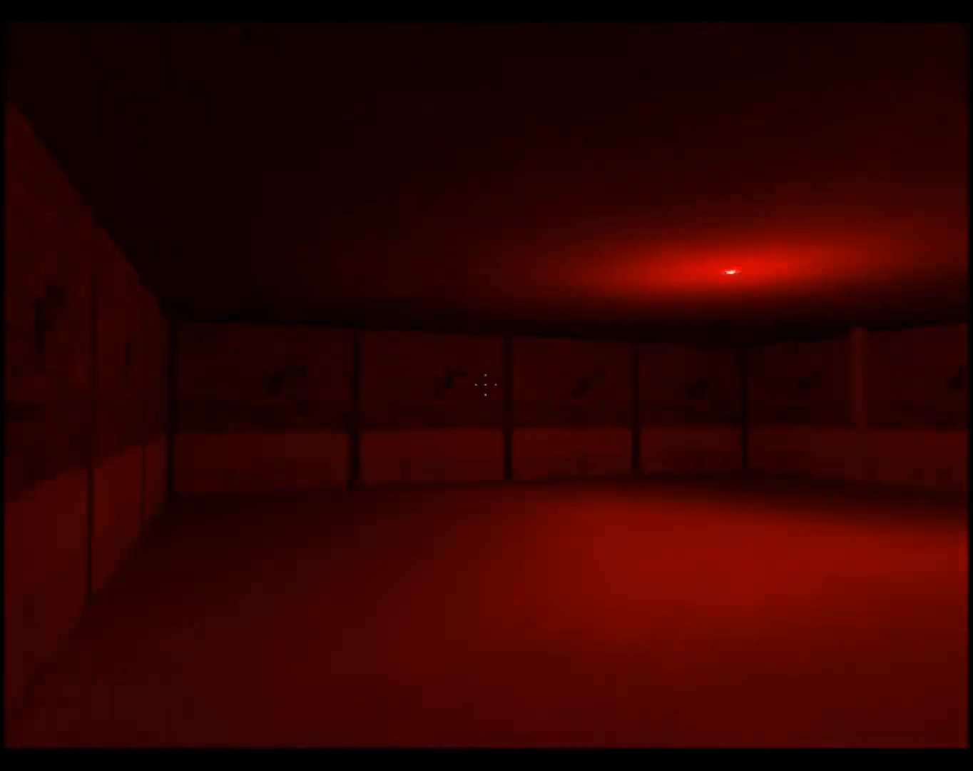
pyautogui.press('s')
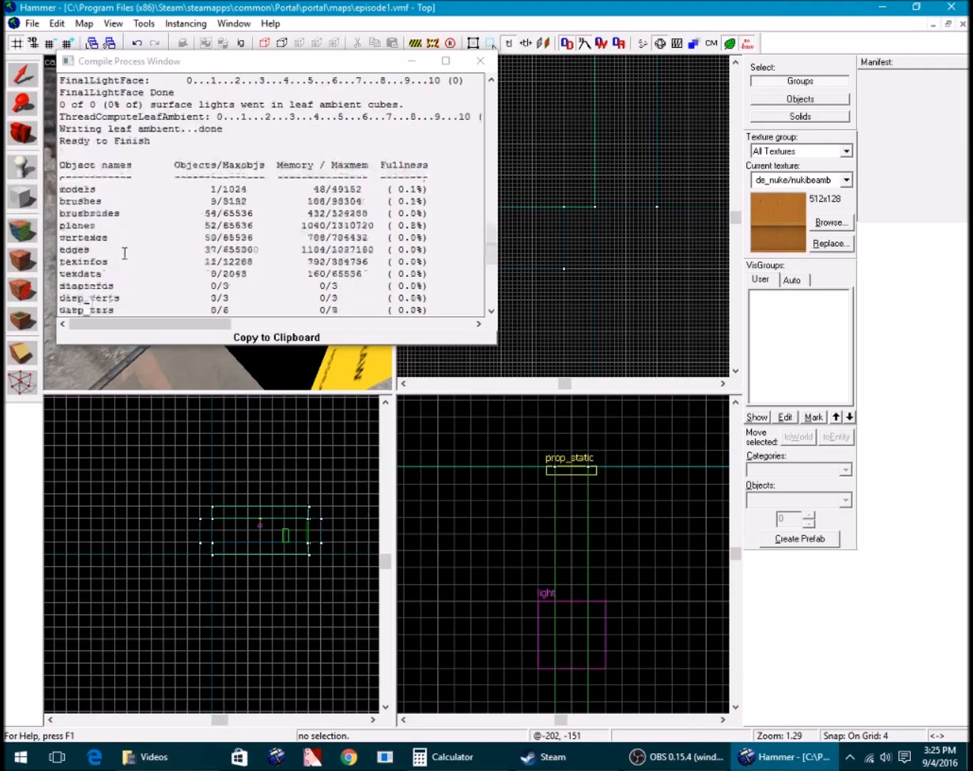
# Read back through the compile log for the LoadPortals and leak messages, and close the log
pyautogui.scroll(2, 179, 215)
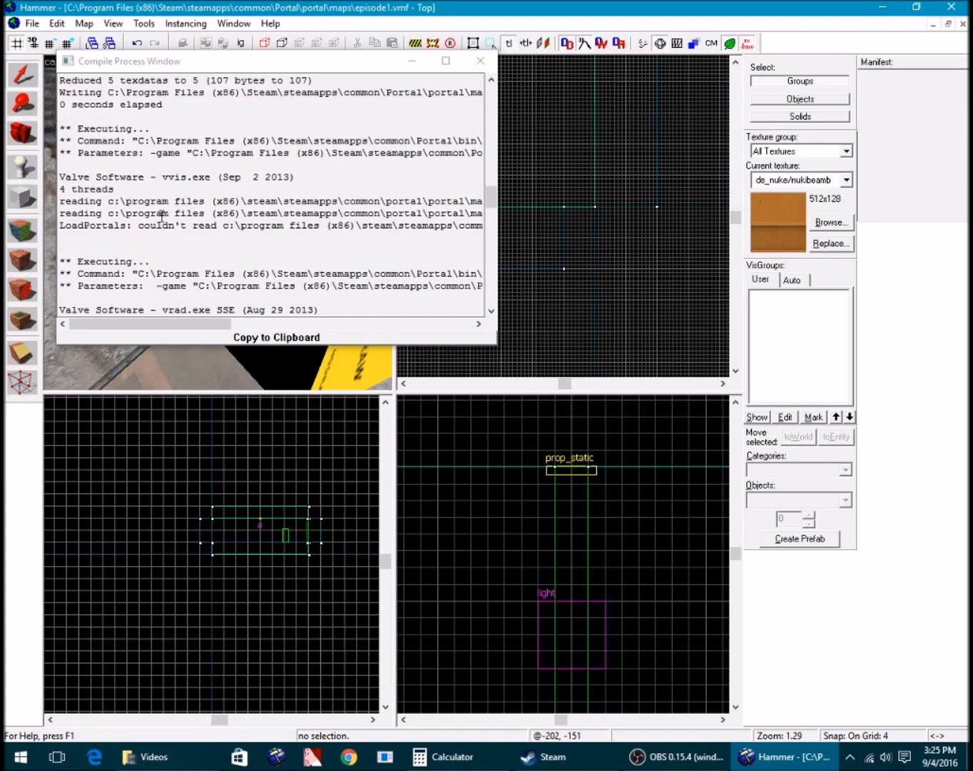
pyautogui.moveTo(76, 223); pyautogui.dragTo(164, 218)
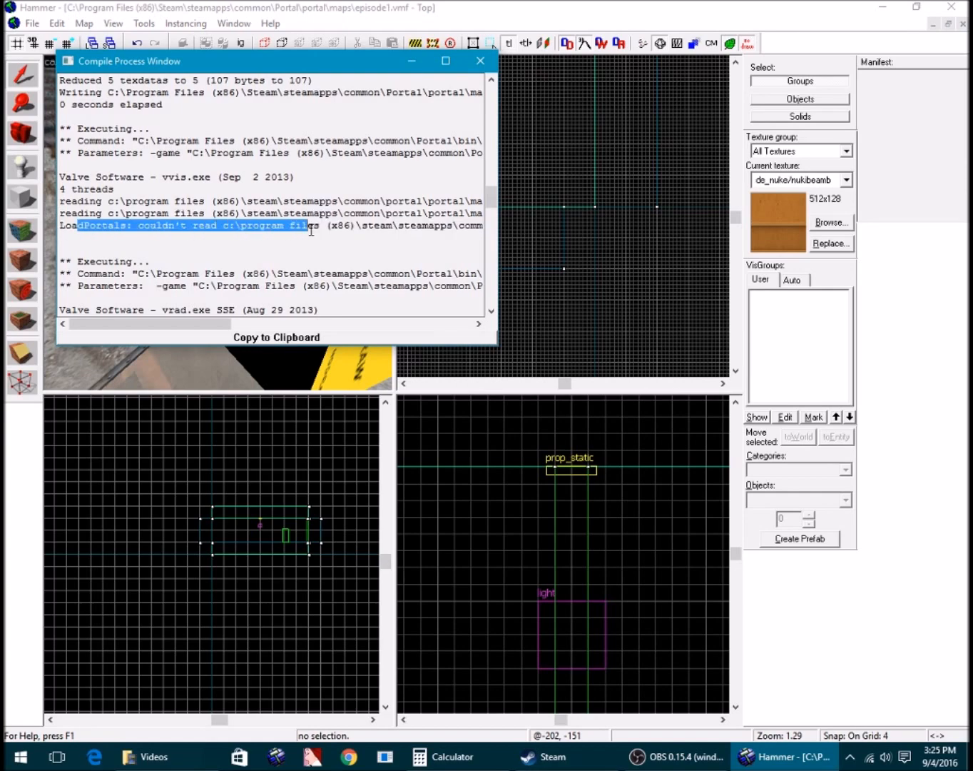
pyautogui.scroll(9, 326, 239)
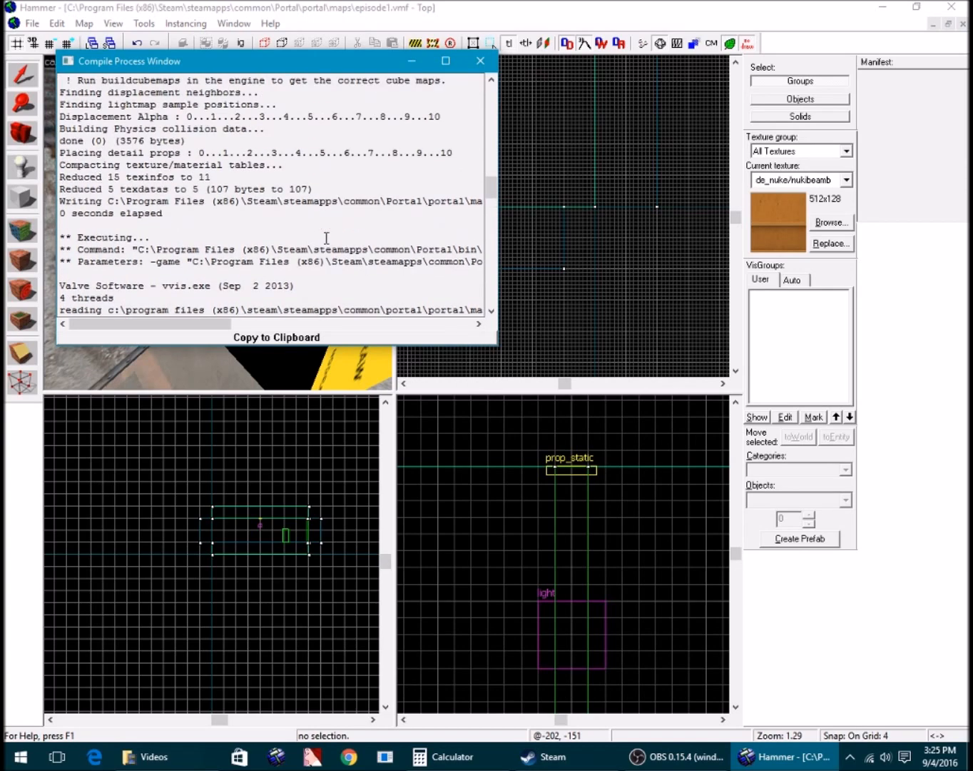
pyautogui.scroll(8, 250, 240)
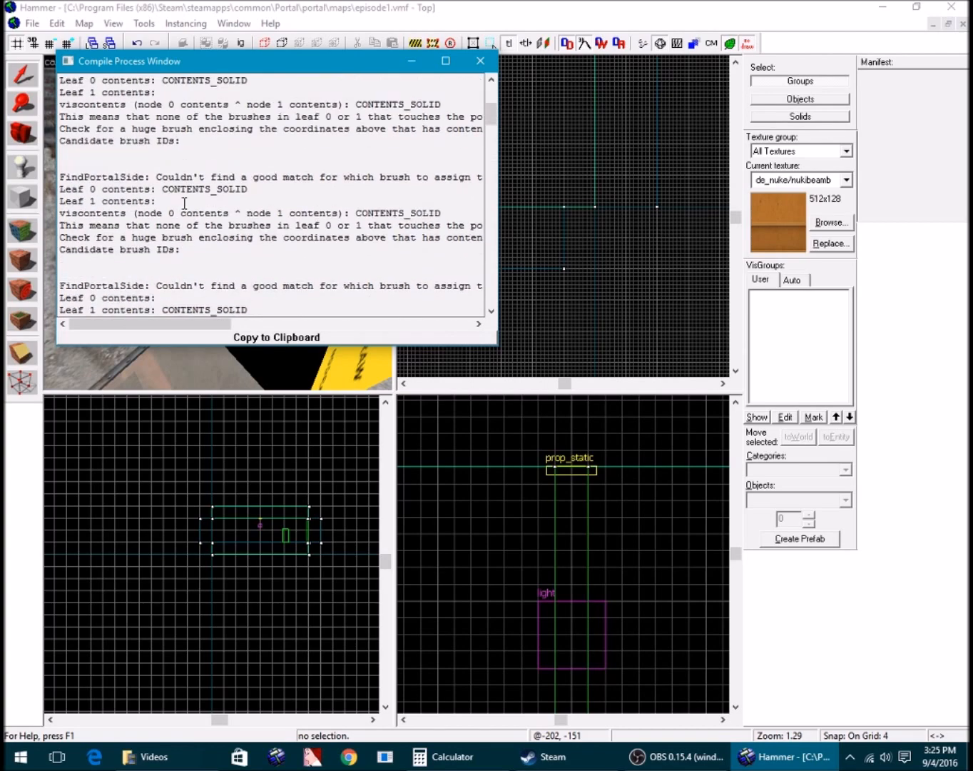
pyautogui.scroll(5, 184, 202)
pyautogui.scroll(-1, 174, 206)
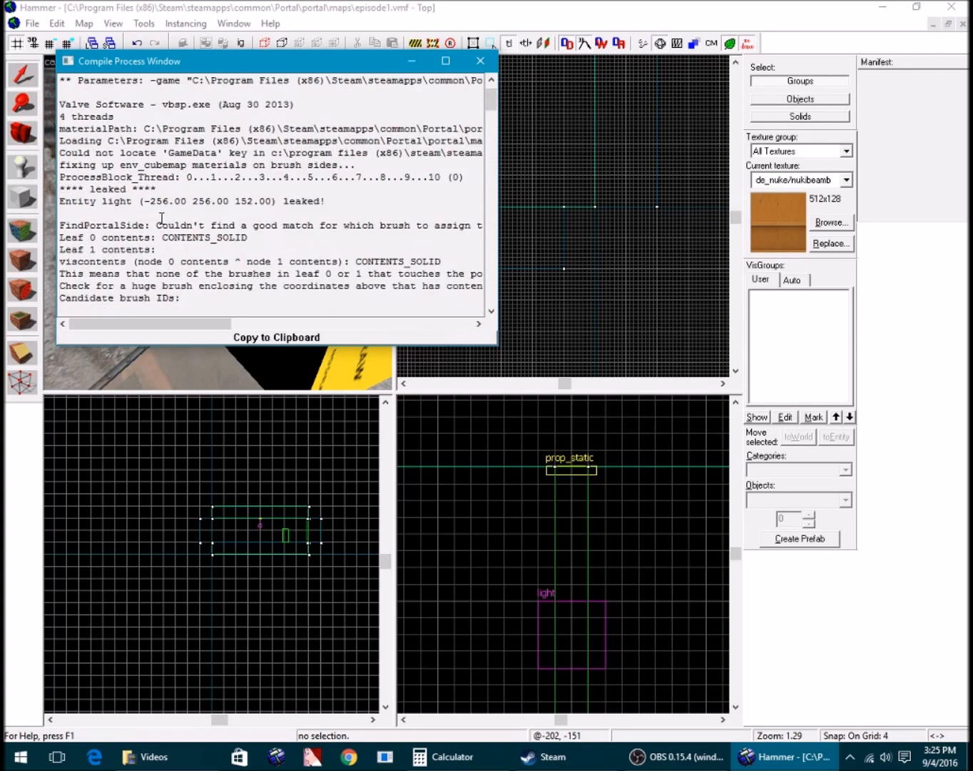
pyautogui.click(46, 206)
pyautogui.moveTo(60, 204); pyautogui.dragTo(90, 203)
pyautogui.click(486, 63)
# Select the light entity beneath the ceiling lamp in the camera view
pyautogui.press('z')
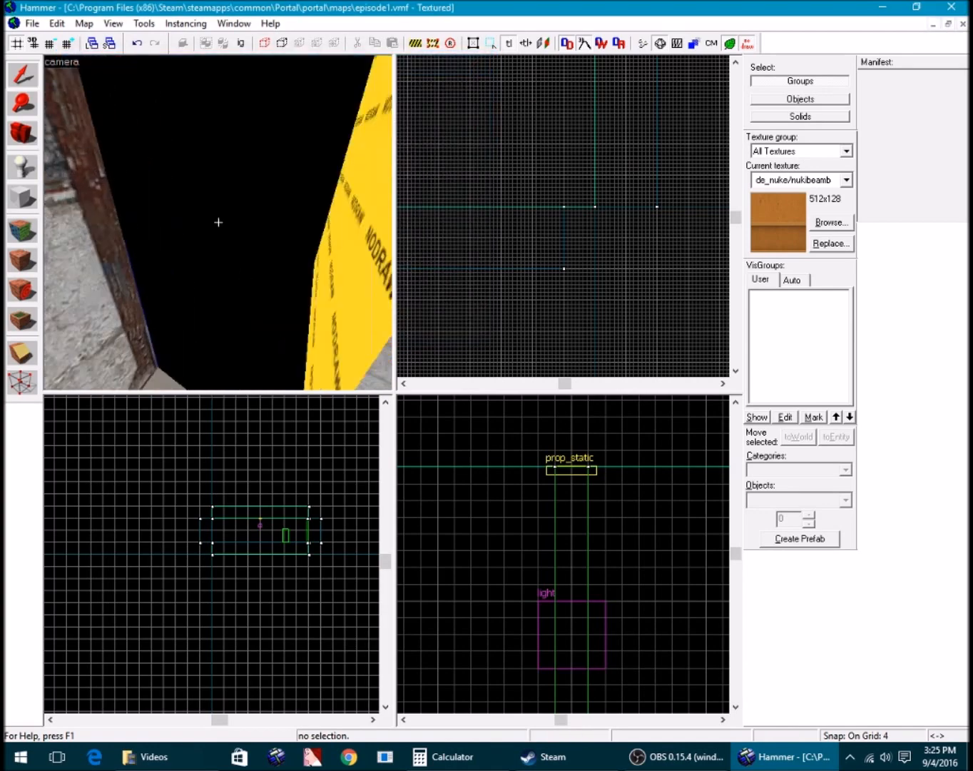
pyautogui.press('w')
pyautogui.press('z')
pyautogui.click(207, 234)
pyautogui.press('z')
pyautogui.press('d')
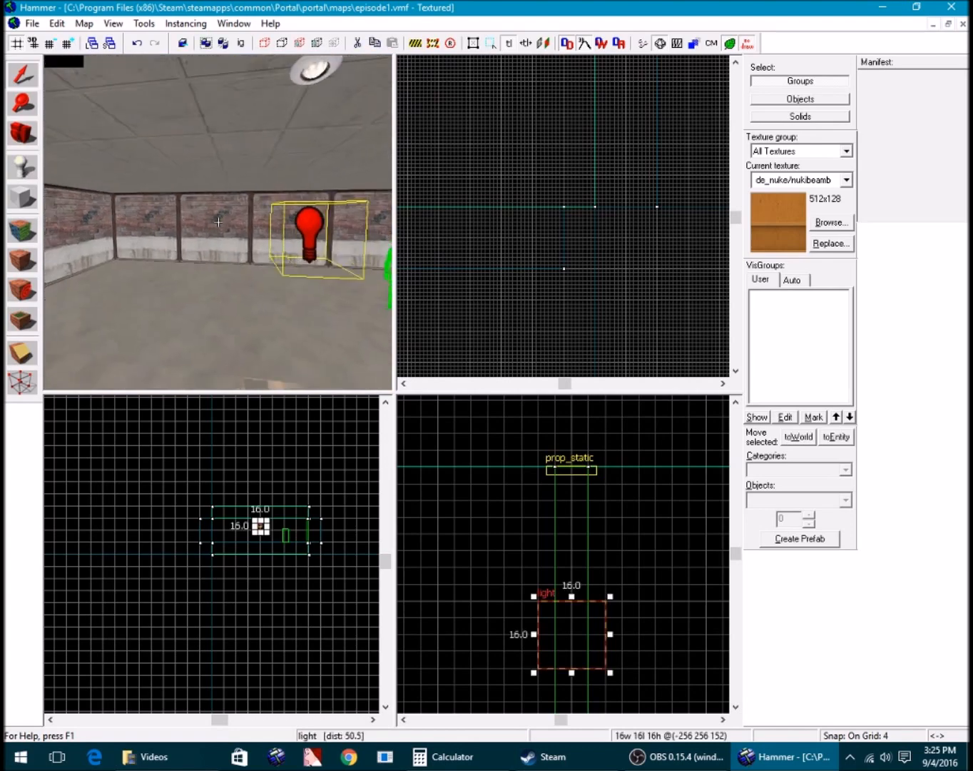
# Examine the corner gap from outside the room and the selected light entity from inside
pyautogui.press('w')
pyautogui.press('w')
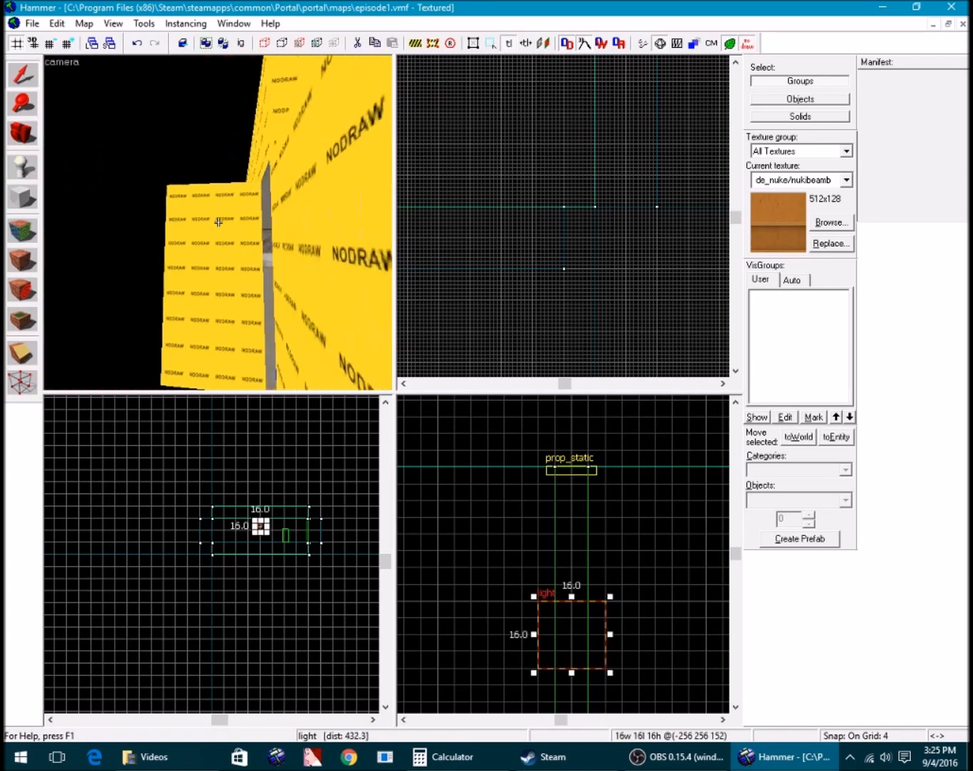
pyautogui.press('w')
pyautogui.press('w')
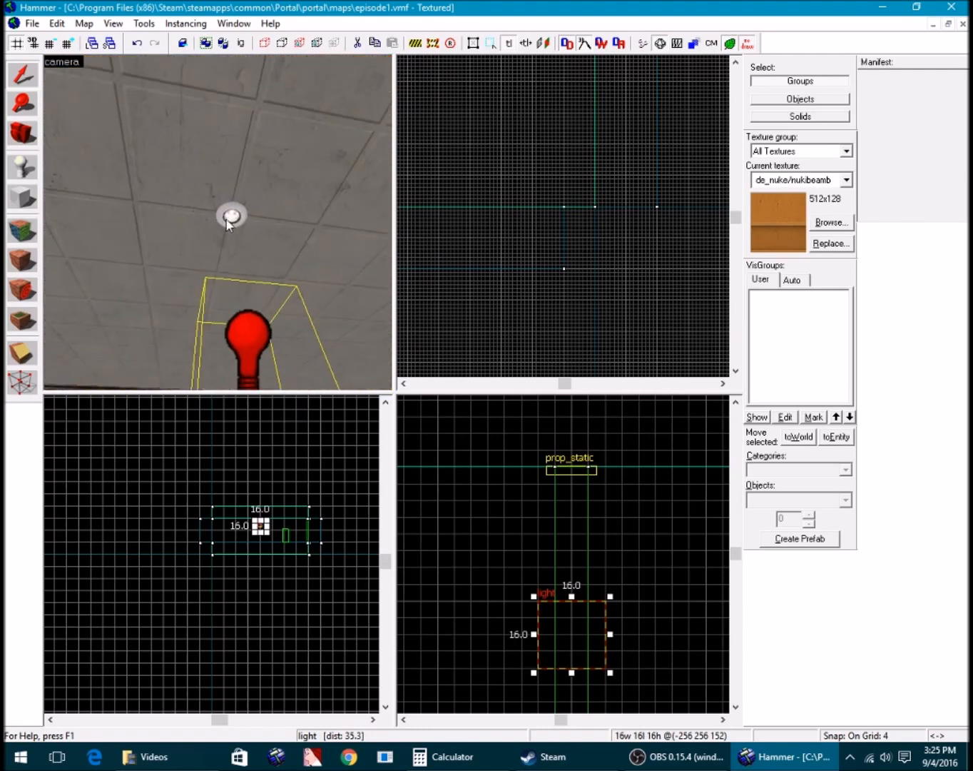
pyautogui.press('z')
pyautogui.press('s')
pyautogui.press('z')
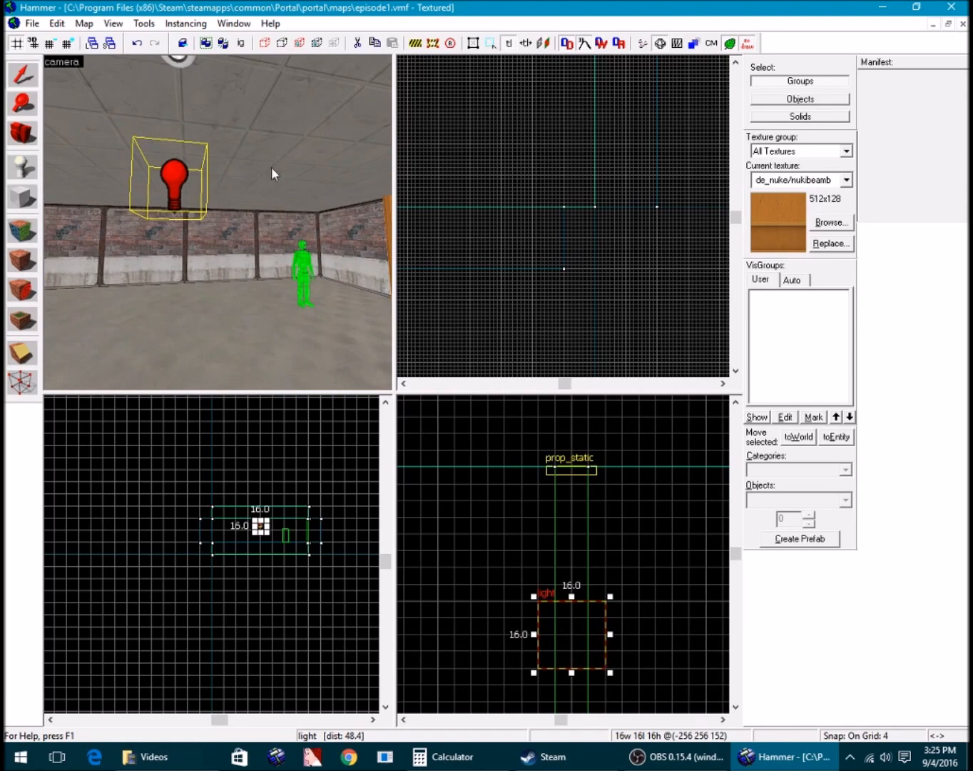
pyautogui.press('z')
pyautogui.press('w')
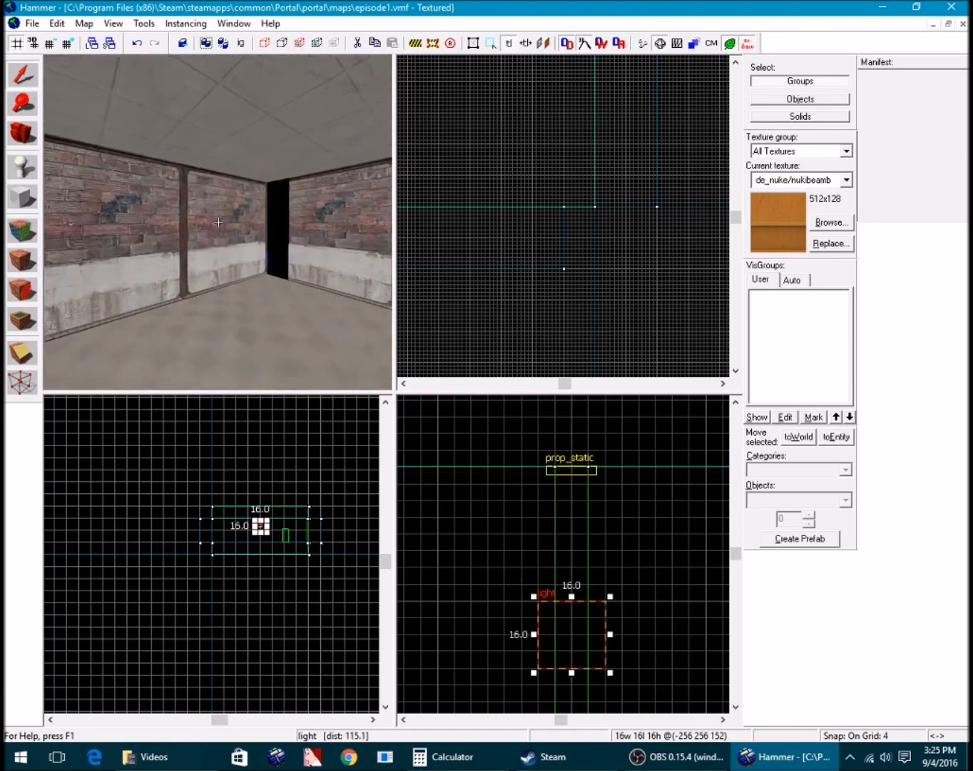
# Select the shortened wall, check its object properties, and close them with the selection cleared
pyautogui.press('w')
pyautogui.press('z')
pyautogui.click(218, 222)
pyautogui.press('z')
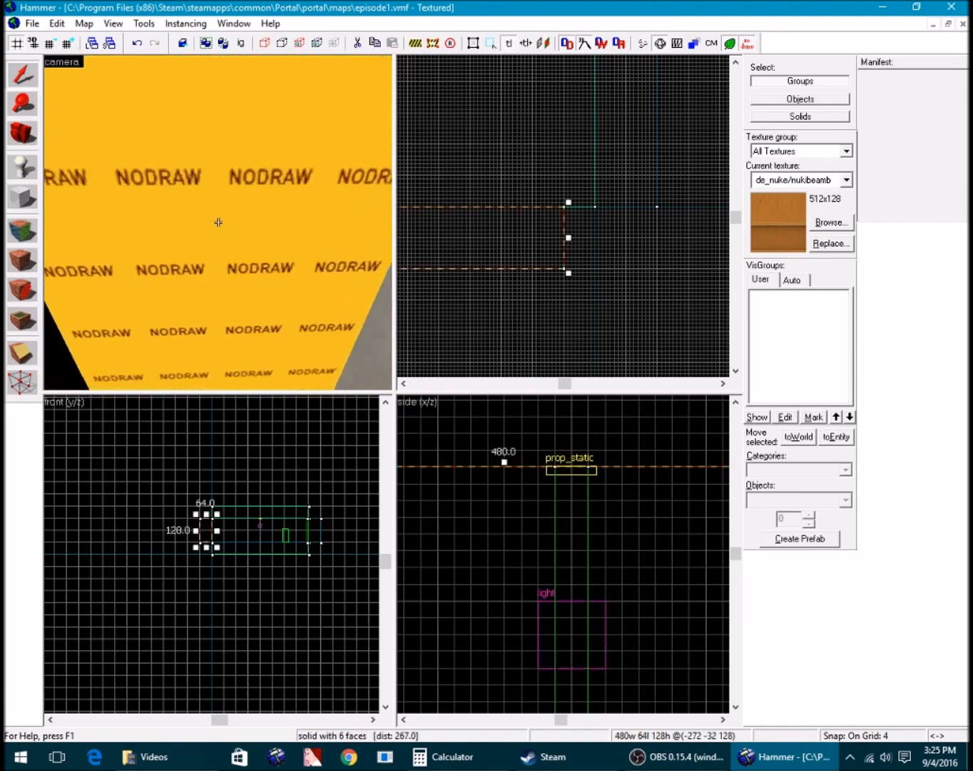
pyautogui.scroll(-5, 218, 223)
pyautogui.hotkey('alt', 'Return')
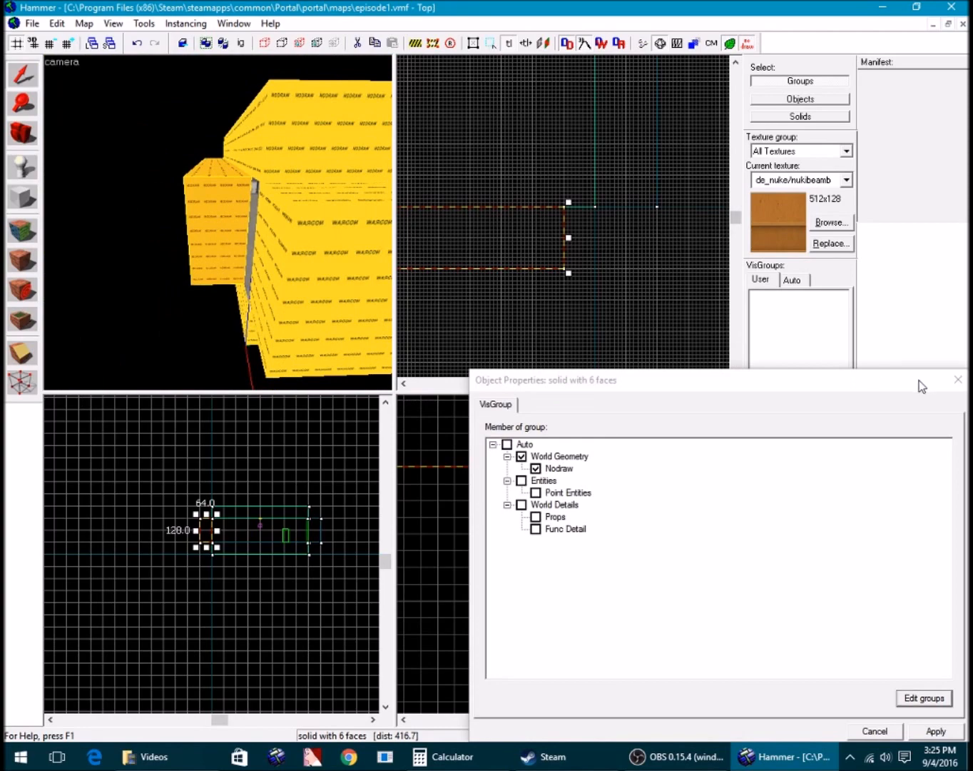
pyautogui.click(957, 379)
pyautogui.press('z')
pyautogui.press('Escape')
# Inspect the room interior and the wall beside the corner gap, leaving nothing selected
pyautogui.press('w')
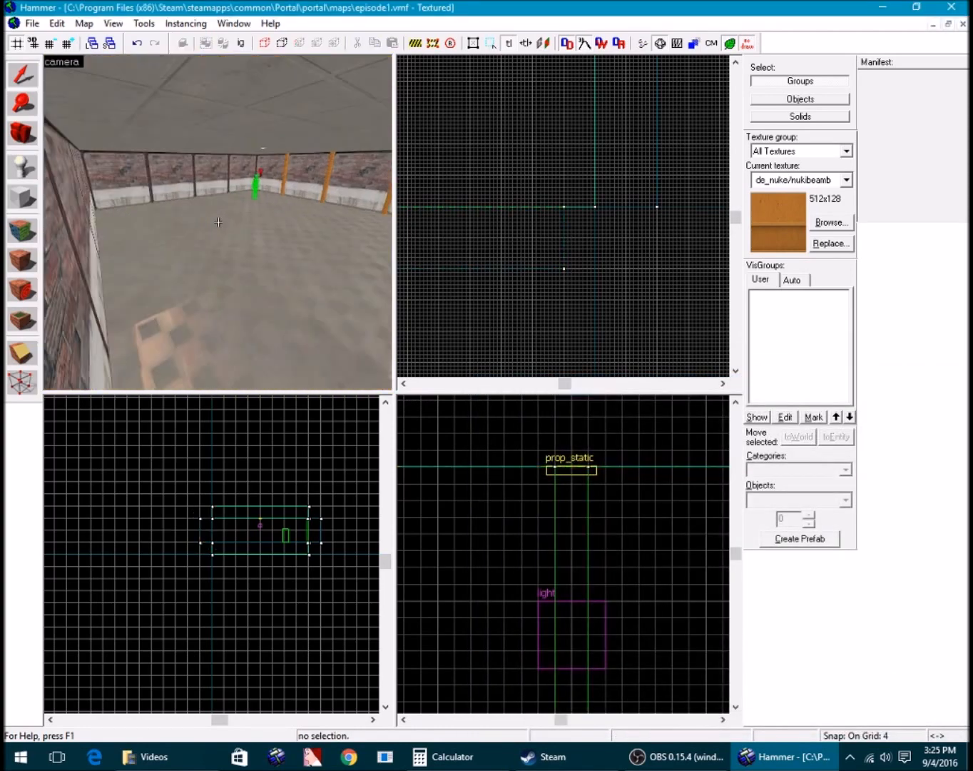
pyautogui.press('s')
pyautogui.press('w')
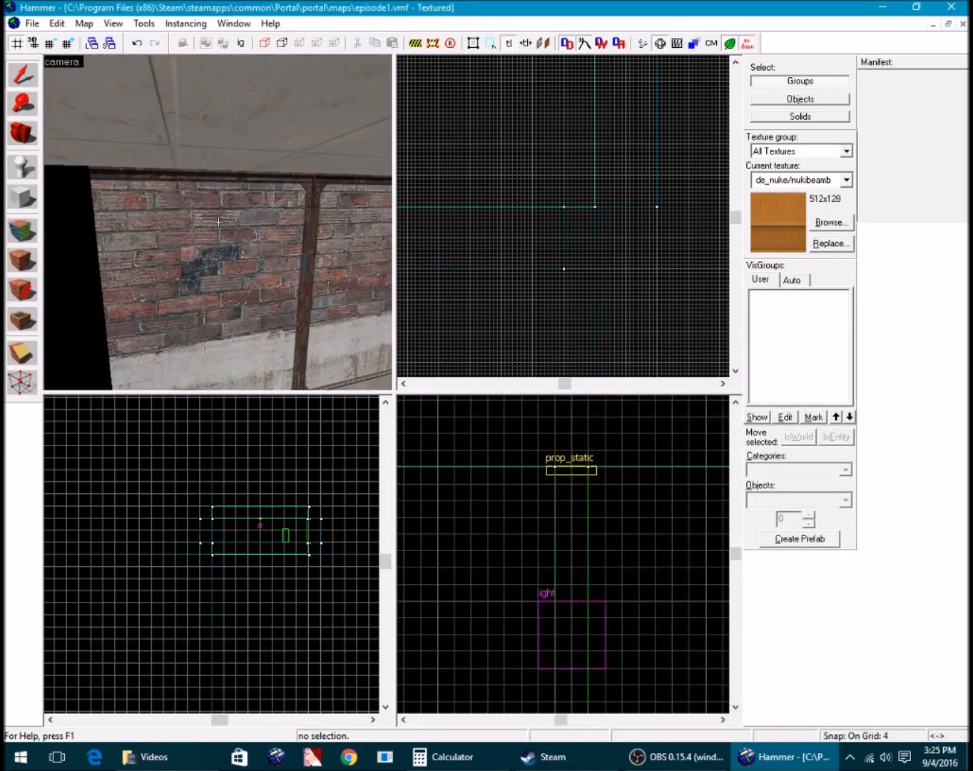
pyautogui.click(218, 223)
pyautogui.press('z')
pyautogui.press('Escape')
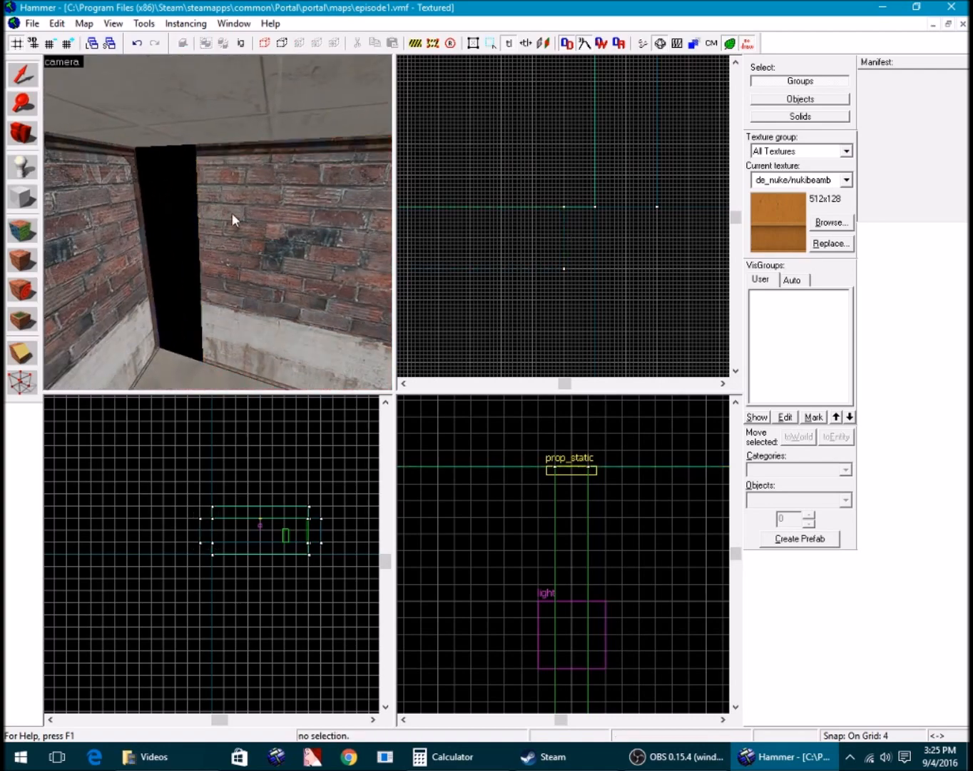
# Load the map's default pointfile, episode1.lin, to display the leak path
pyautogui.press('z')
pyautogui.press('w')
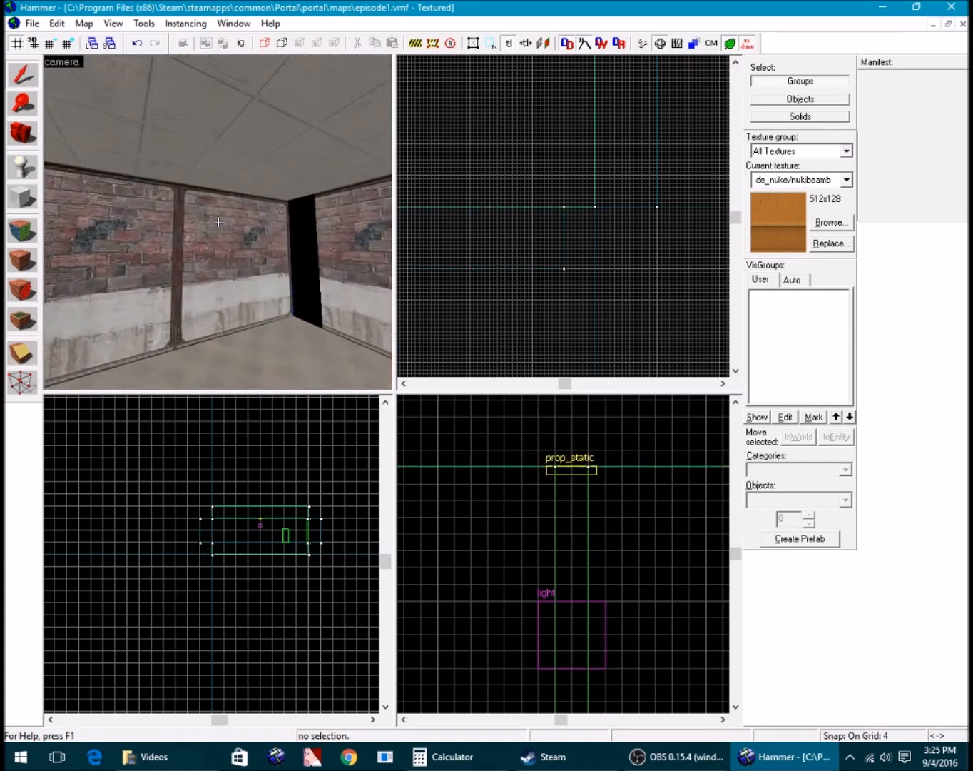
pyautogui.click(85, 24)
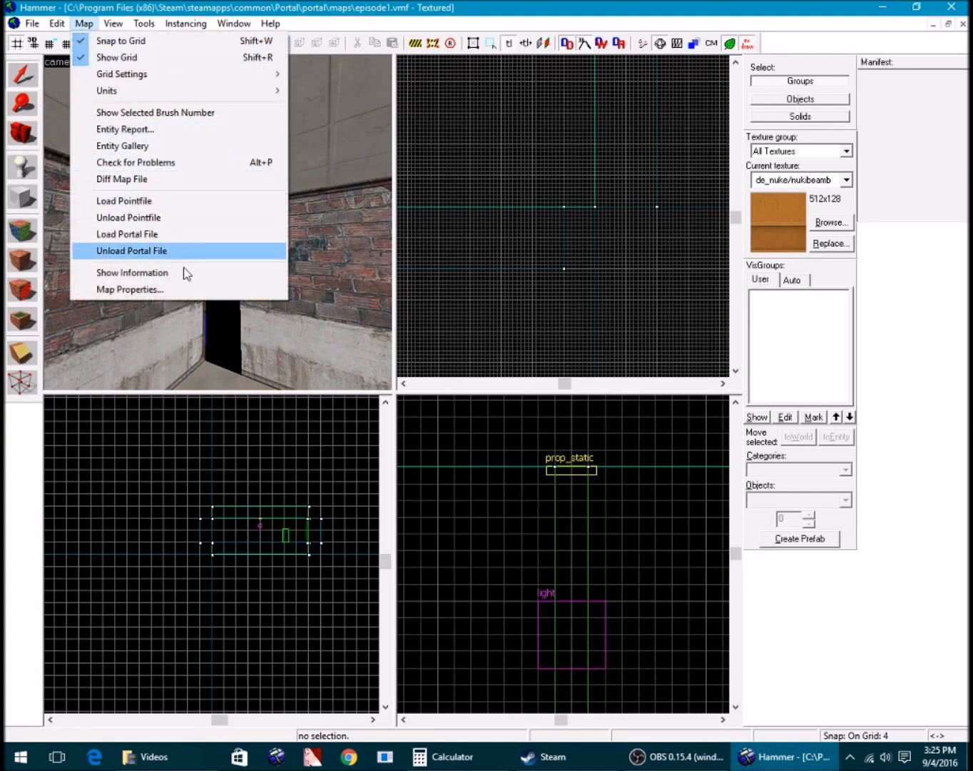
pyautogui.click(130, 204)
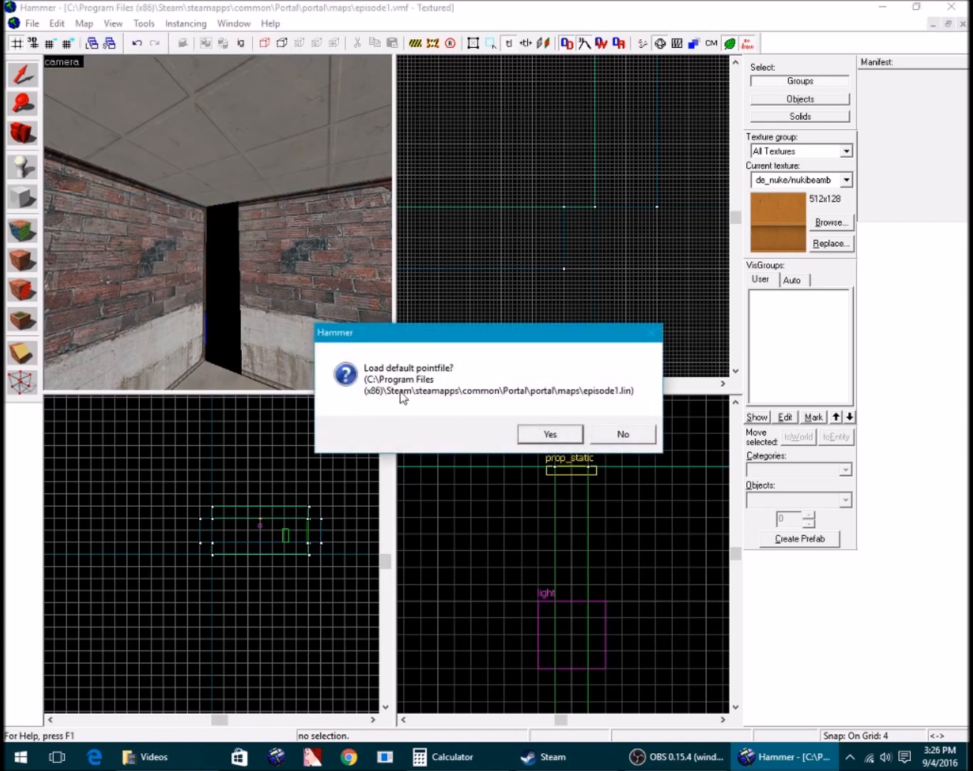
pyautogui.click(548, 435)
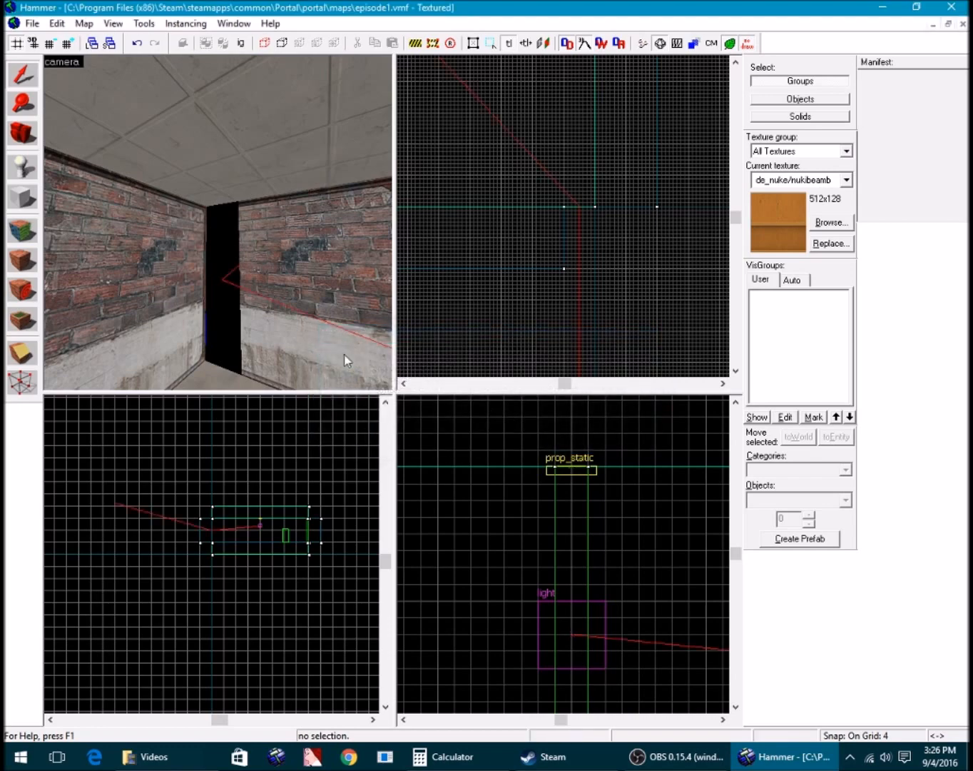
# Trace the red leak line from the light entity through the corner gap to outside the room
pyautogui.press('z')
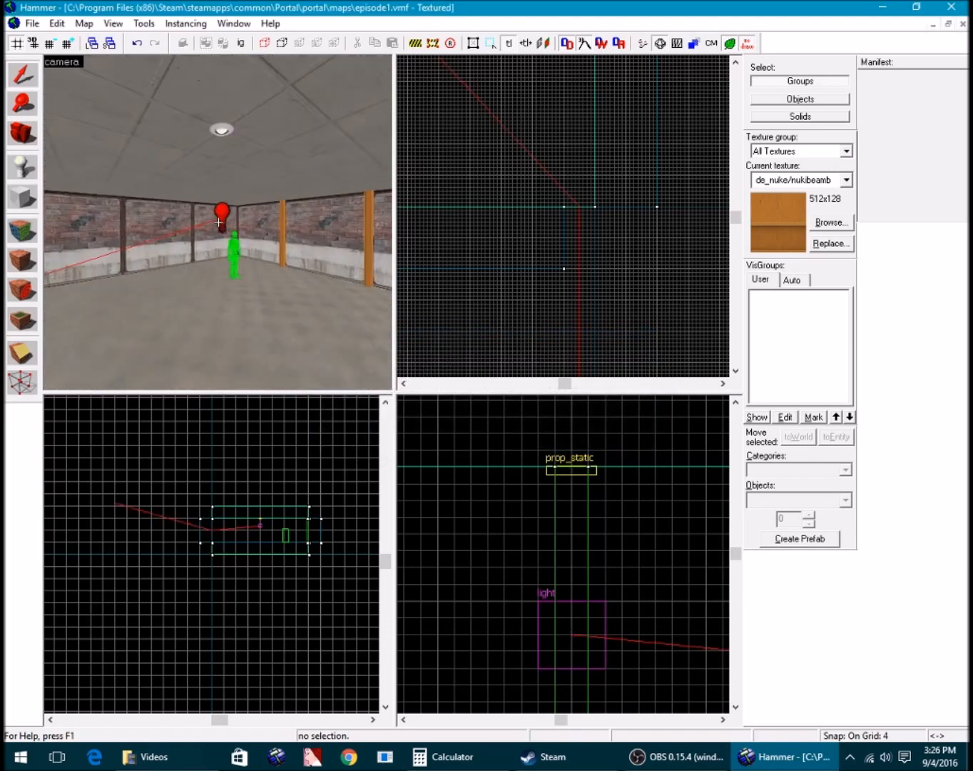
pyautogui.press('w')
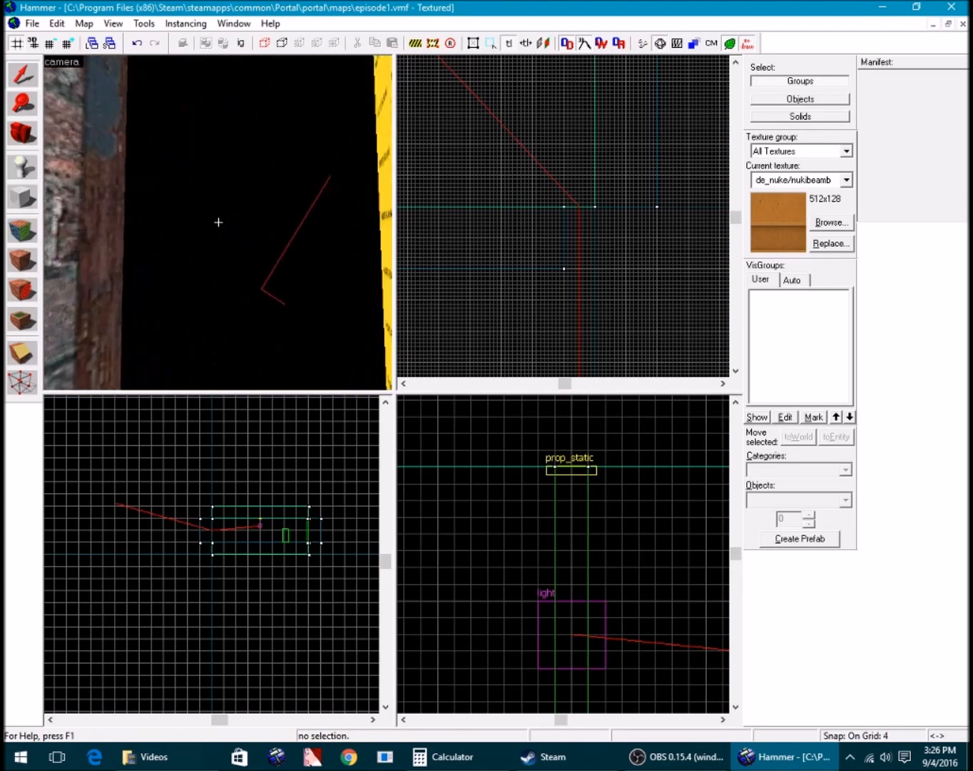
pyautogui.press('s')
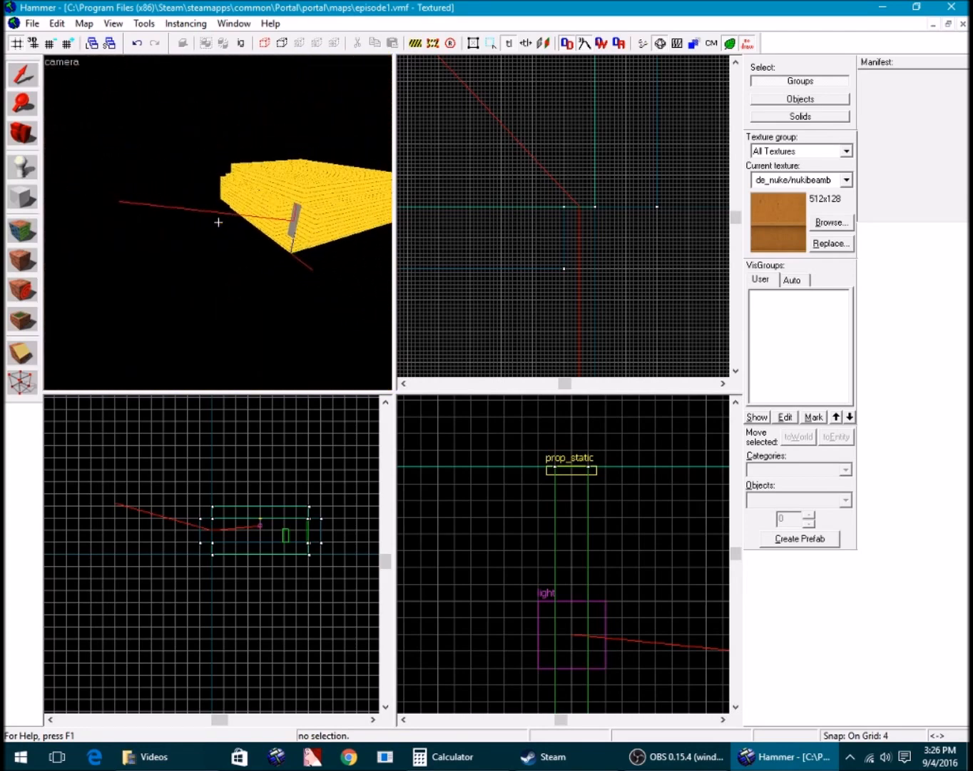
pyautogui.press('w')
pyautogui.press('w')
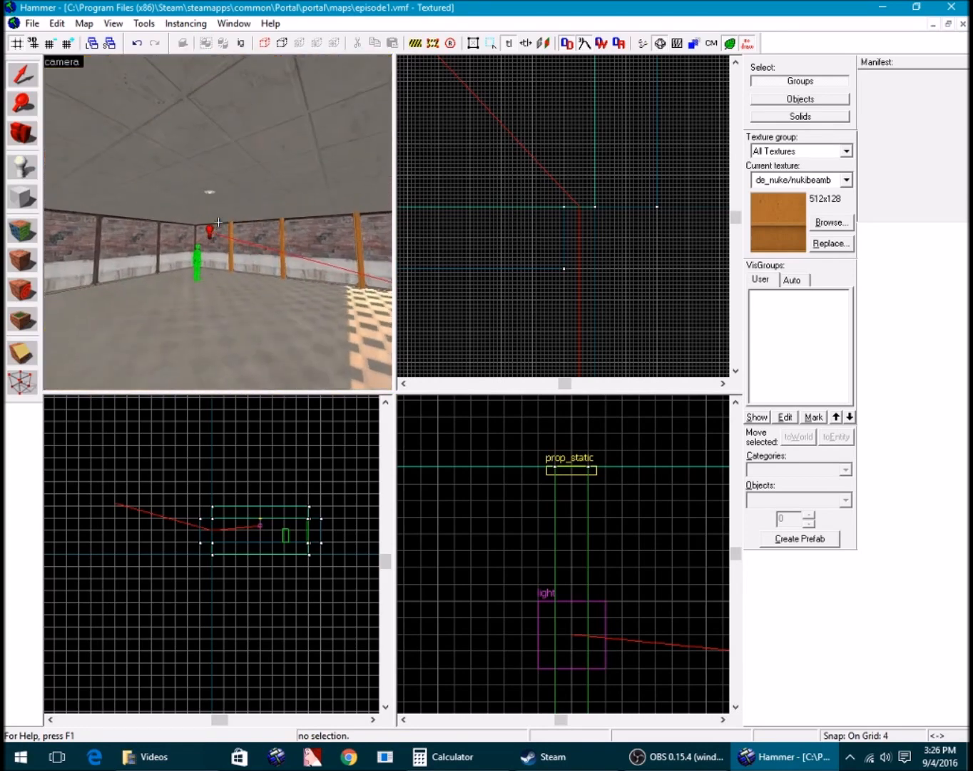
# Close the corner gap by stretching the shortened brick wall until it meets the adjoining wall, and clear the selection
pyautogui.press('w')
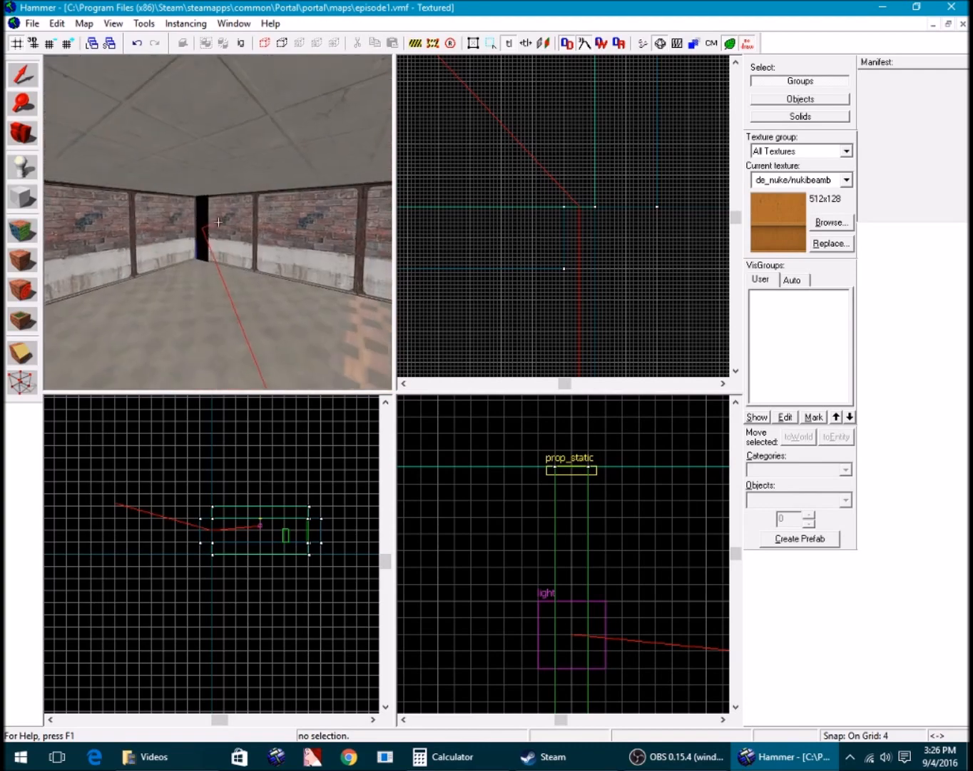
pyautogui.press('w')
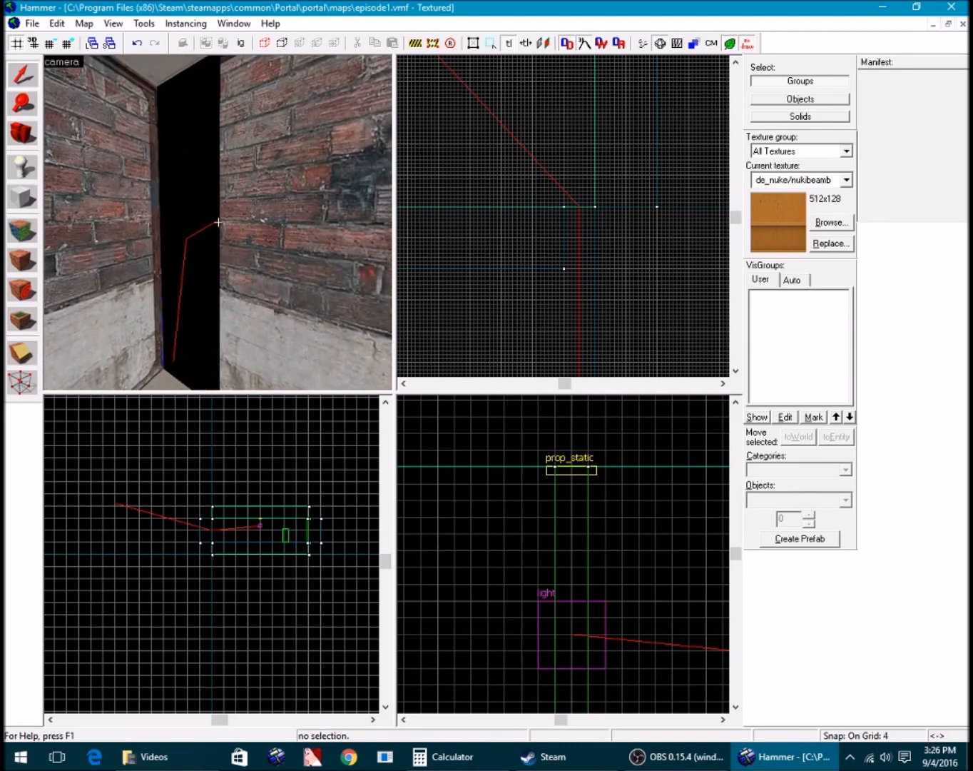
pyautogui.press('z')
pyautogui.click(484, 267)
pyautogui.scroll(4, 558, 249)
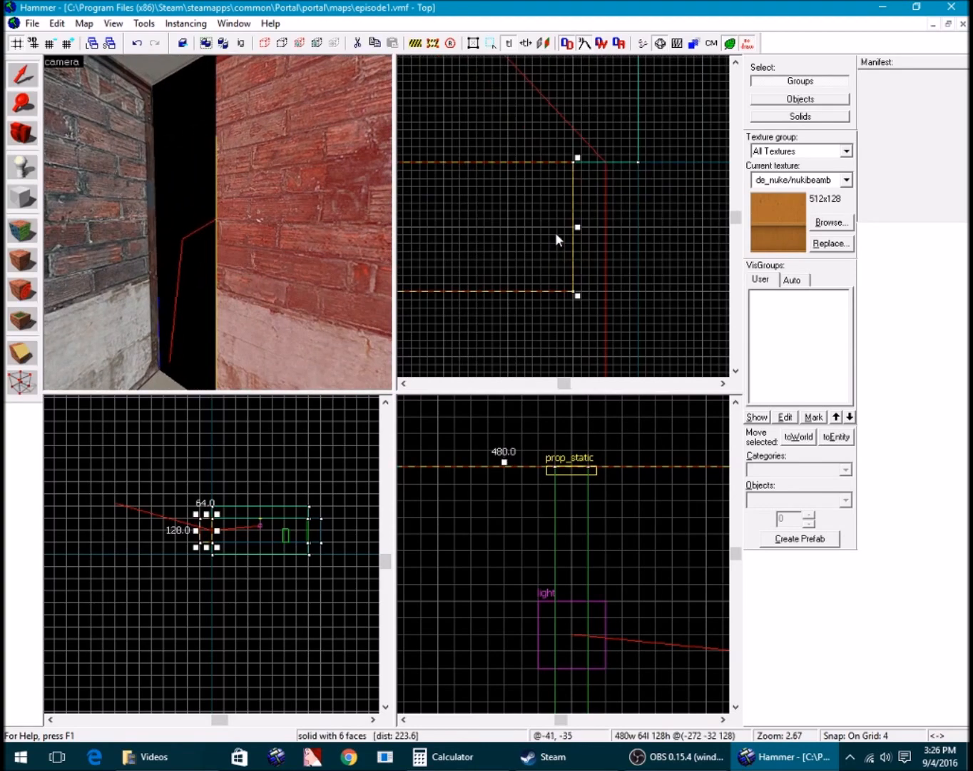
pyautogui.moveTo(577, 228); pyautogui.dragTo(641, 225)
pyautogui.press('z')
pyautogui.press('w')
pyautogui.press('Escape')
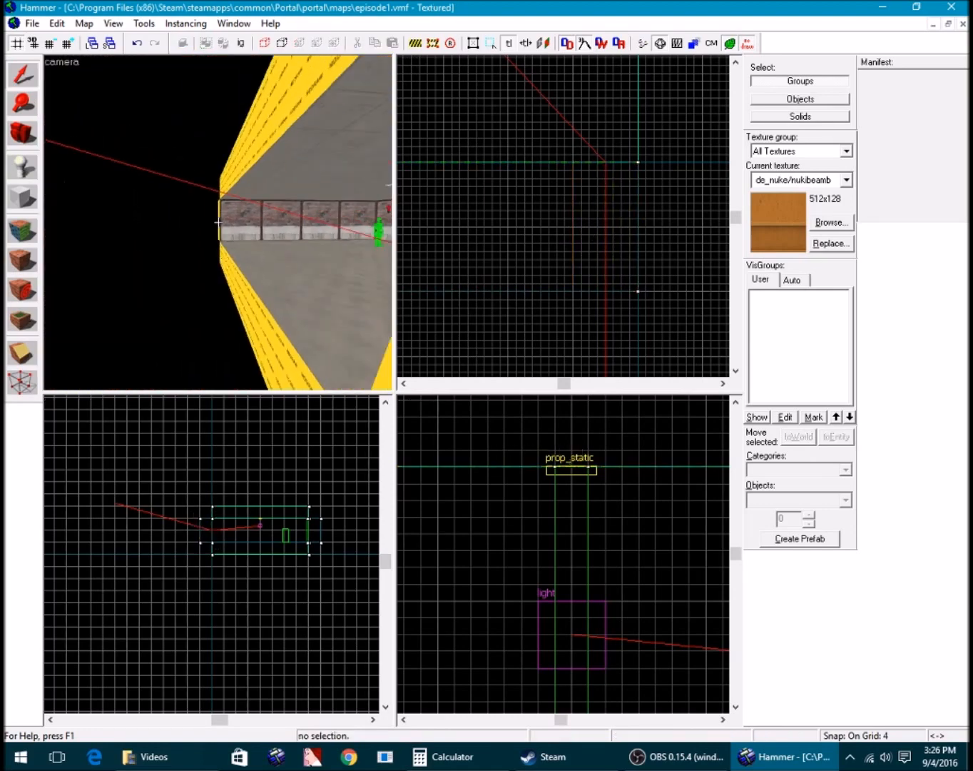
# Unload the pointfile to remove the red leak line from the views
pyautogui.press('w')
pyautogui.click(85, 24)
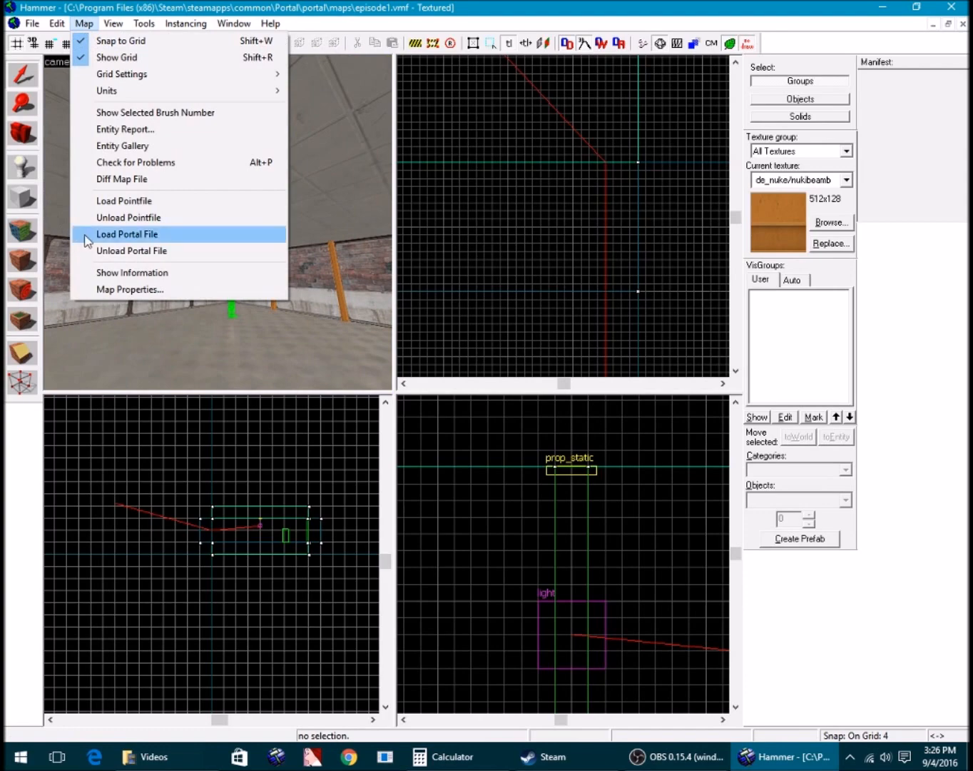
pyautogui.click(100, 217)
pyautogui.press('w')
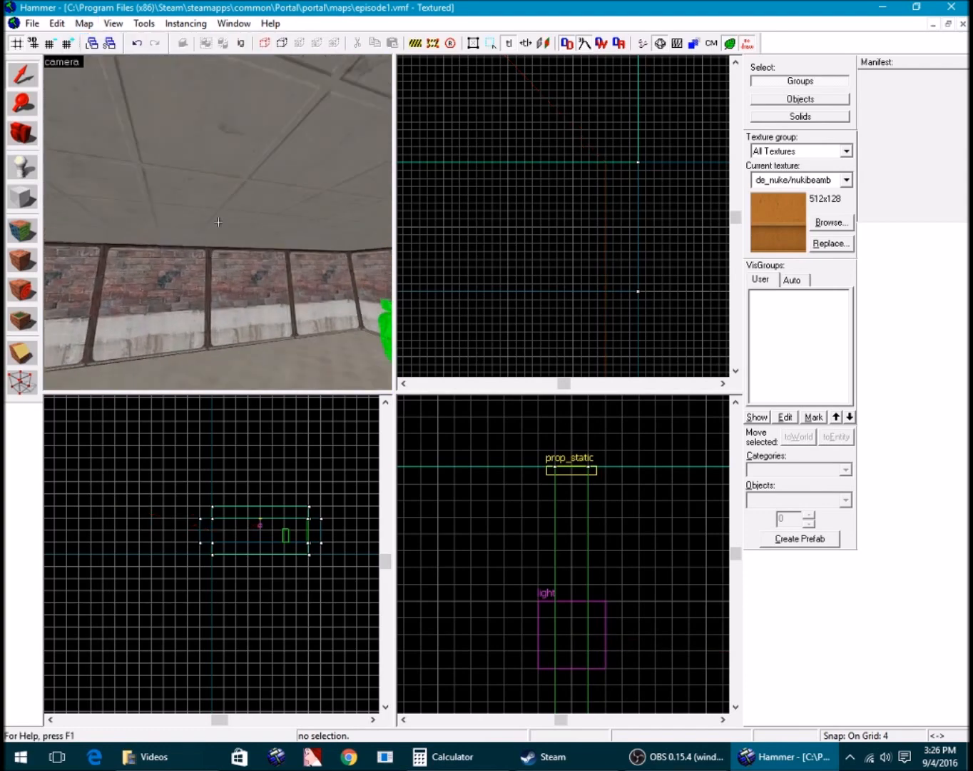
pyautogui.press('z')
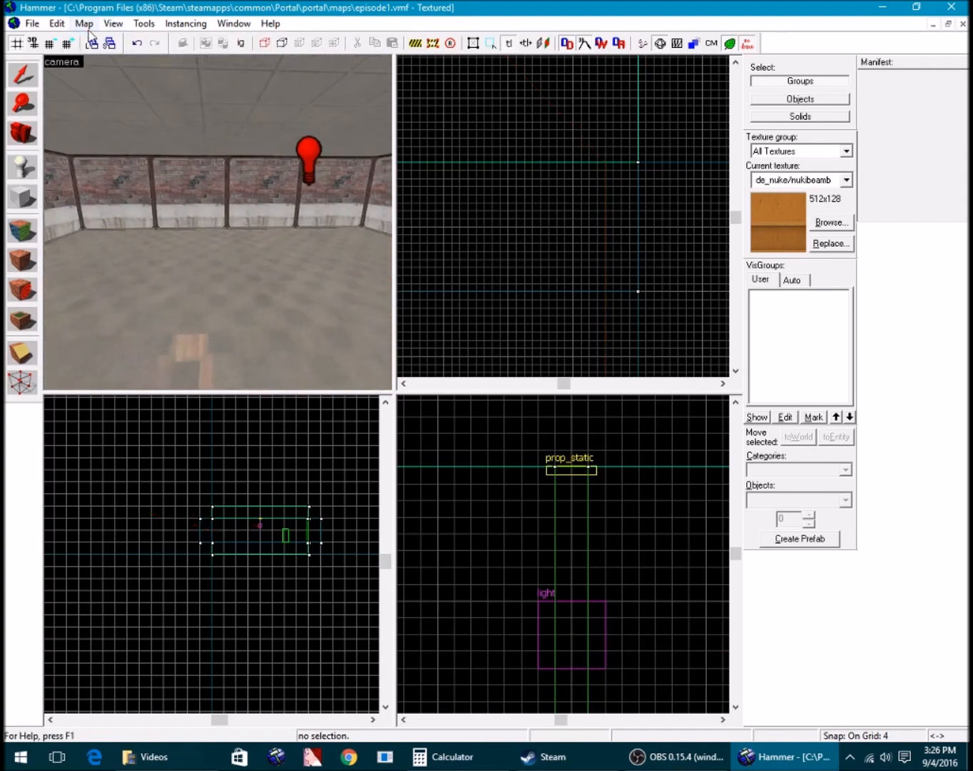
# Try to load the map's portal file, episode1.prt, then unload portal data and retry the loading
pyautogui.click(86, 24)
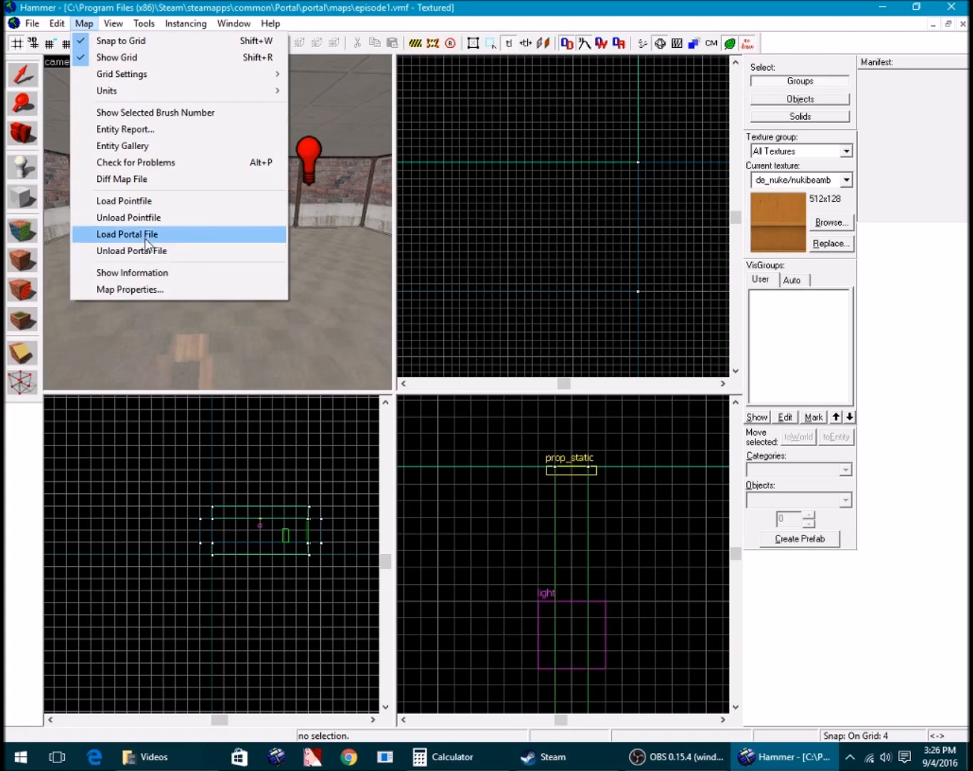
pyautogui.click(146, 235)
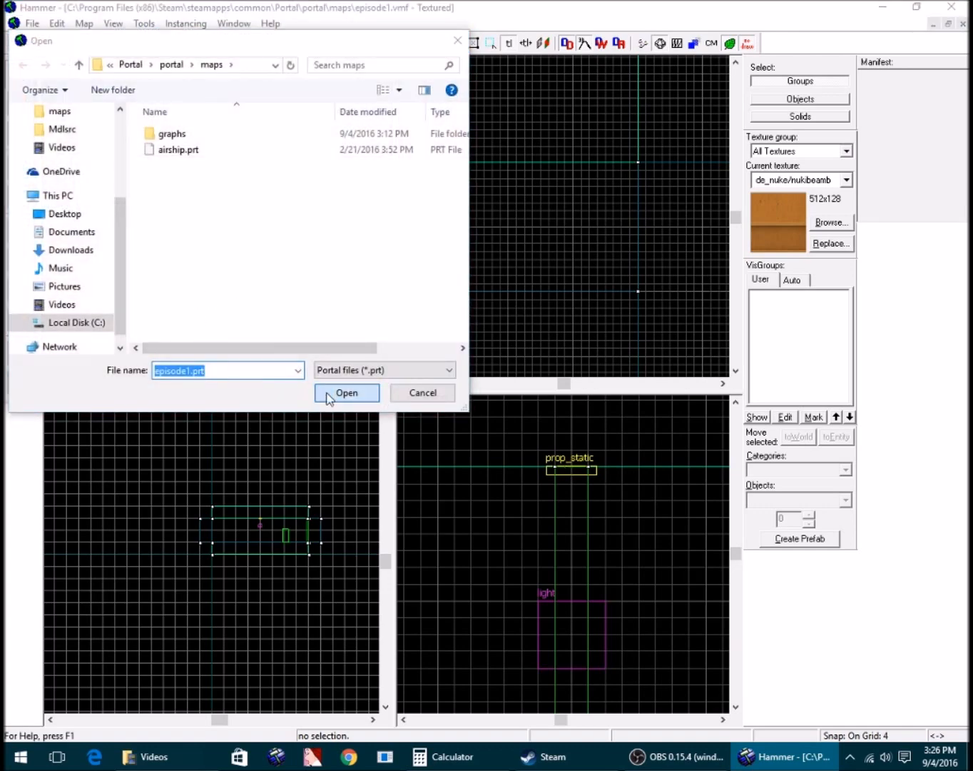
pyautogui.press('Return')
pyautogui.click(593, 386)
pyautogui.click(422, 392)
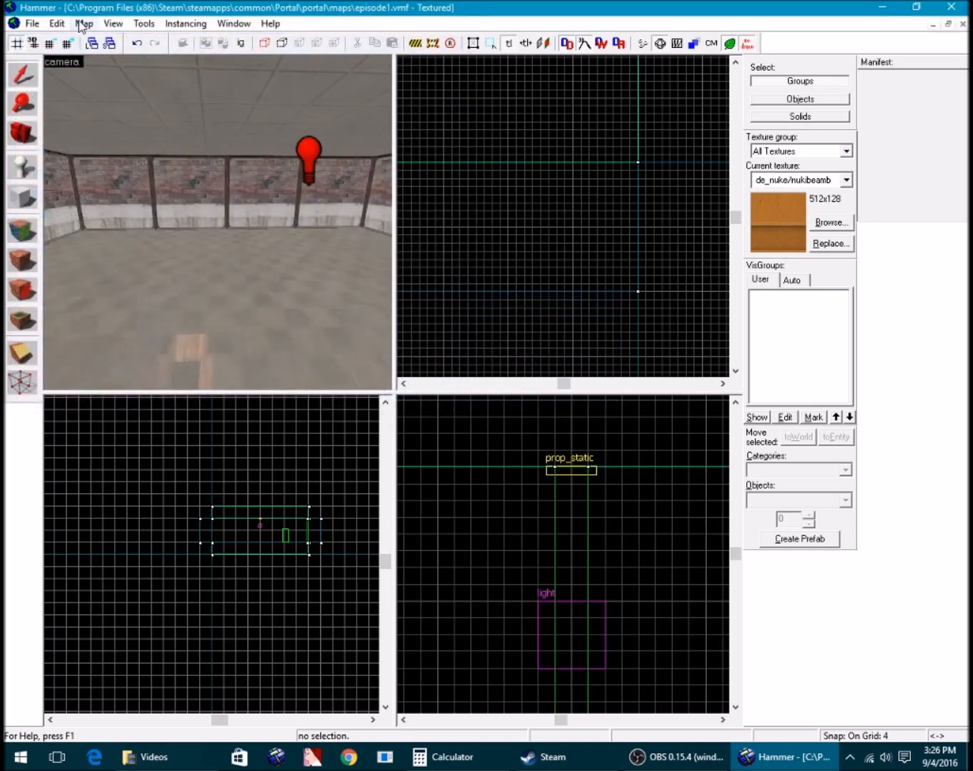
pyautogui.click(84, 24)
pyautogui.click(162, 250)
pyautogui.click(84, 24)
pyautogui.click(182, 233)
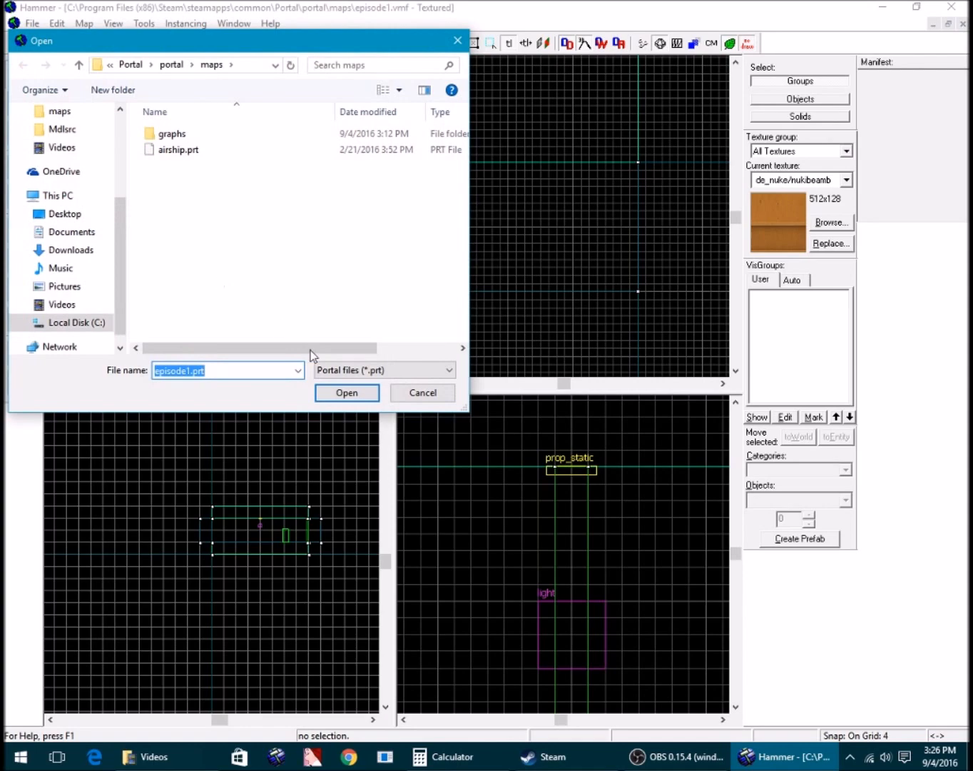
pyautogui.click(407, 396)
pyautogui.press('z')
pyautogui.press('w')
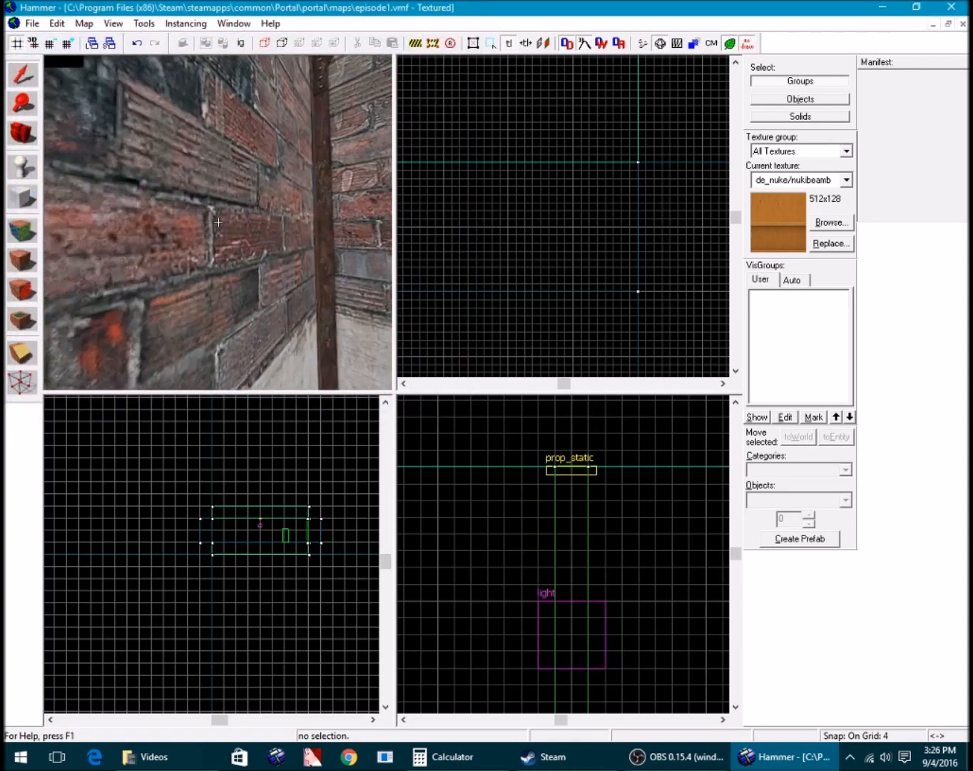
pyautogui.press('w')
pyautogui.press('z')
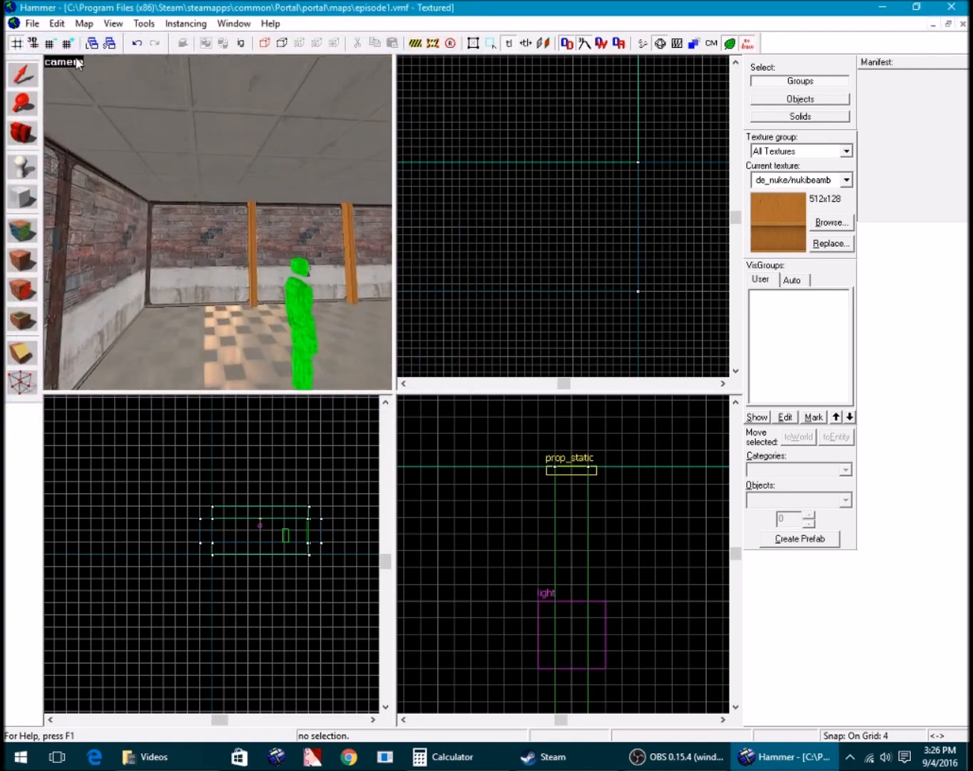
pyautogui.press('z')
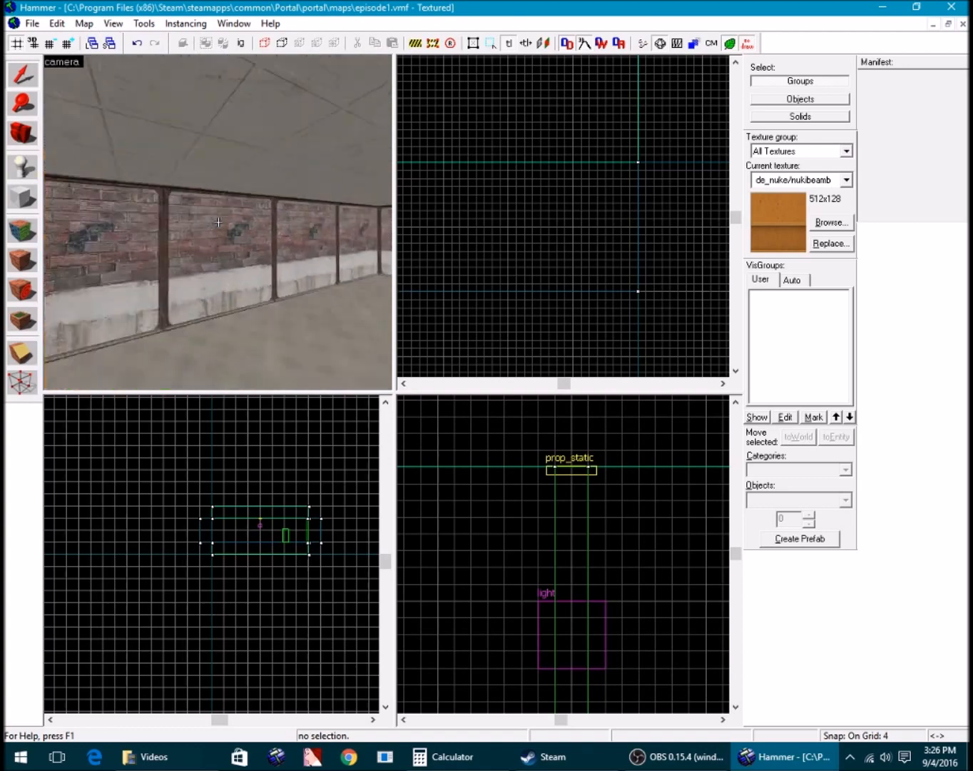
pyautogui.press('z')
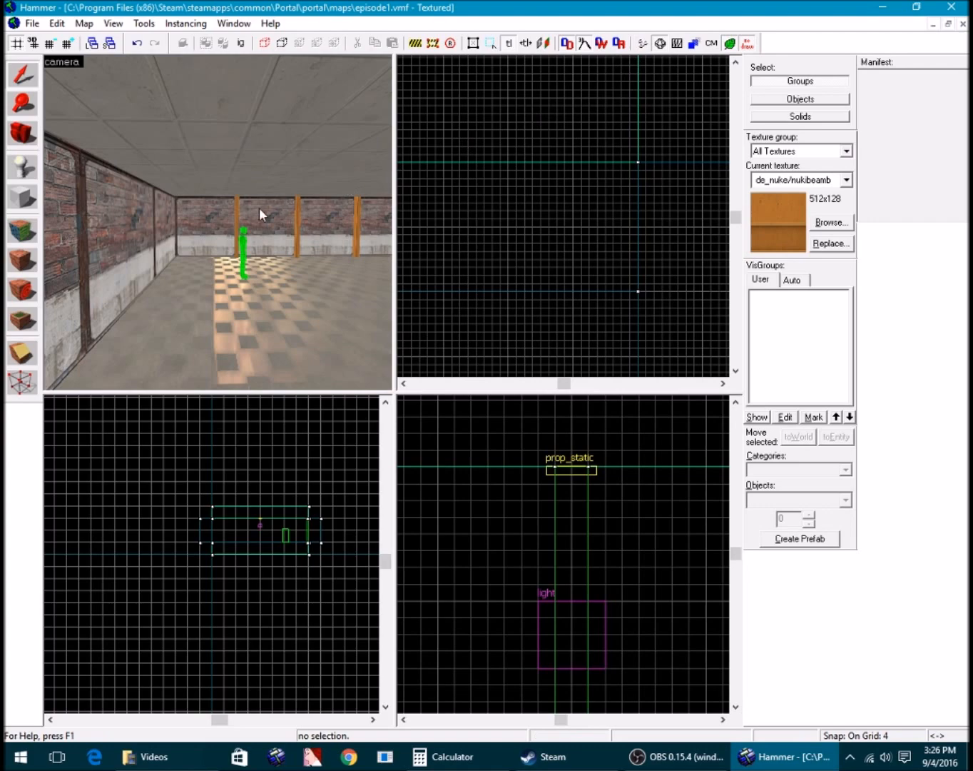
# Compile the map with BSP, VIS and RAD set to Normal, review the compile log, and close it
pyautogui.click(641, 42)
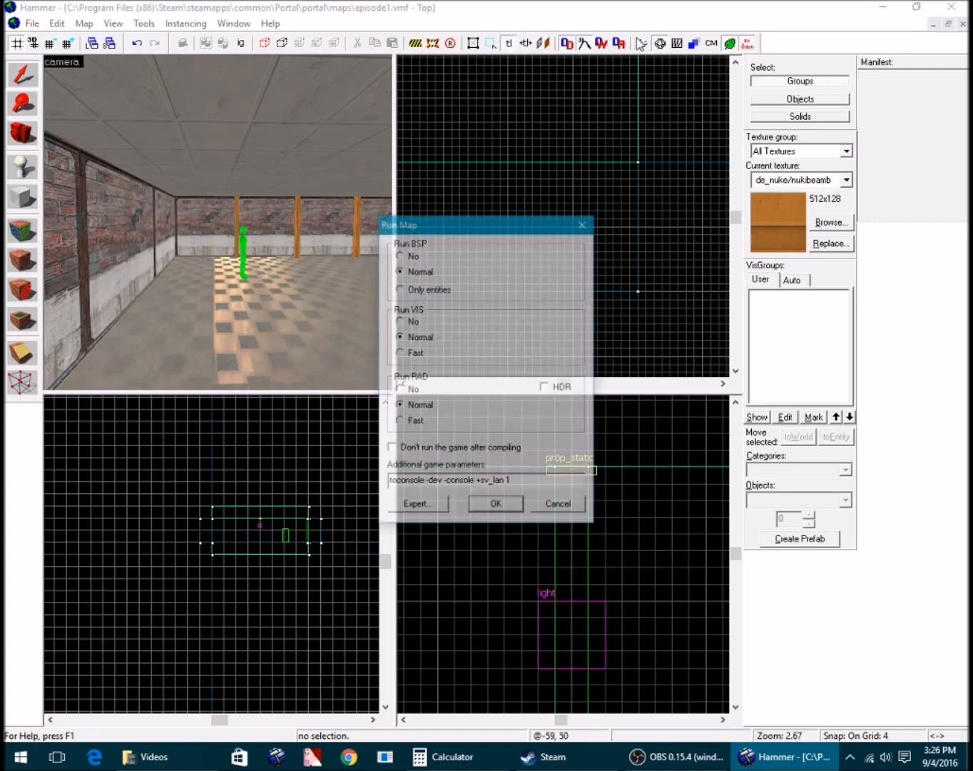
pyautogui.click(496, 506)
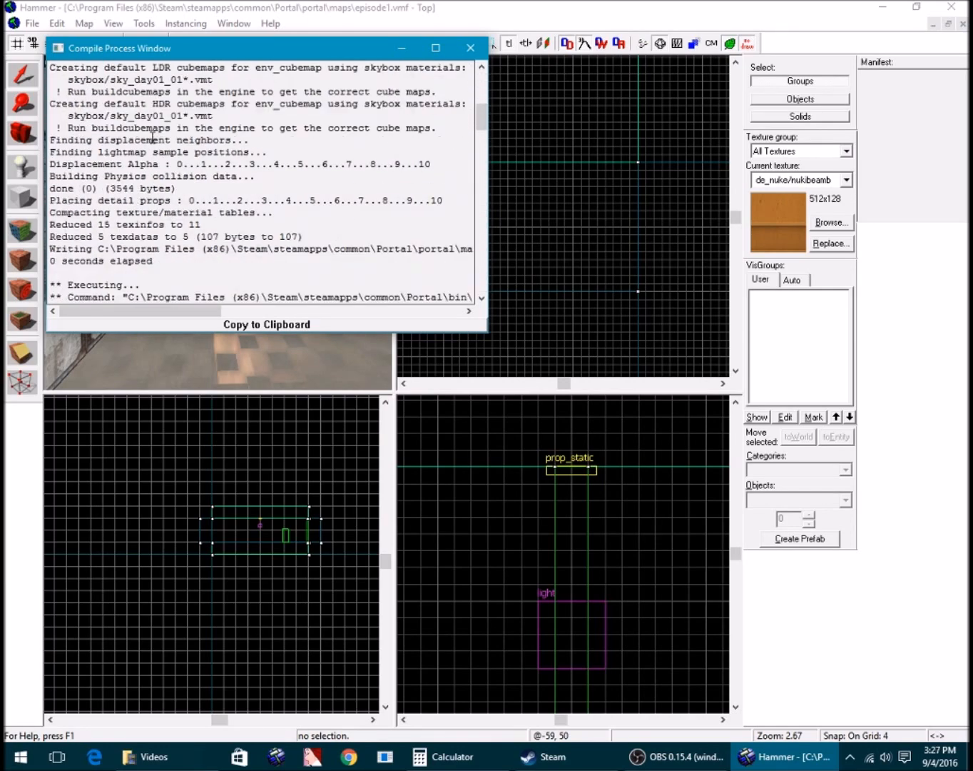
pyautogui.moveTo(51, 153); pyautogui.dragTo(293, 246)
pyautogui.click(294, 246)
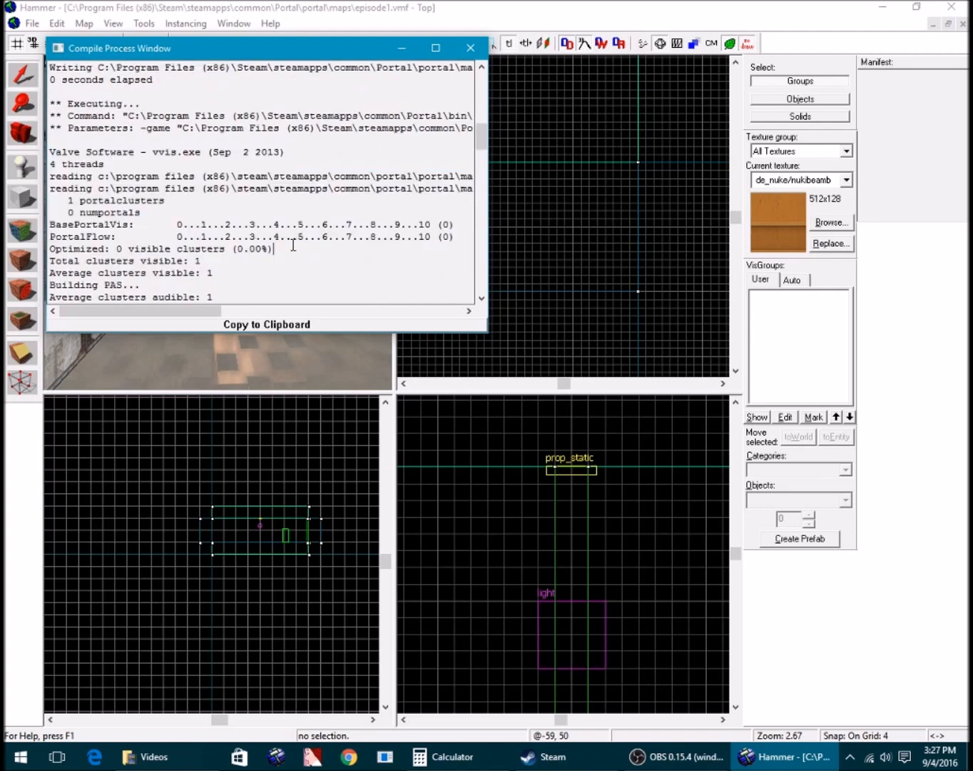
pyautogui.click(469, 51)
# Load the map's default portal file, episode1.prt, and check the room from inside and outside
pyautogui.click(83, 23)
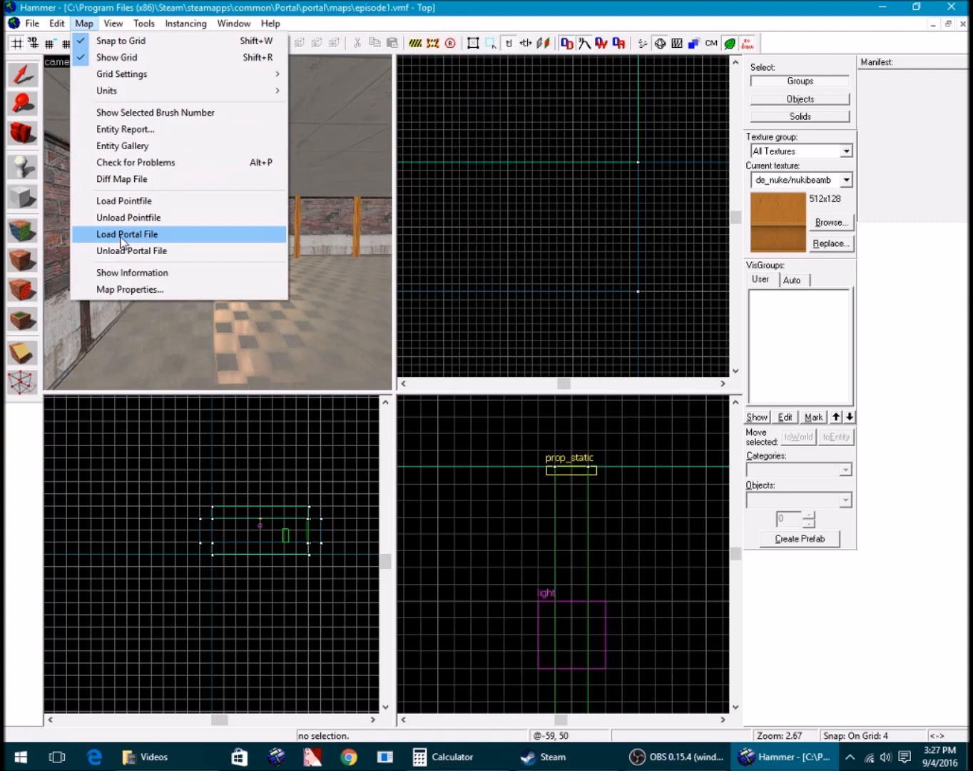
pyautogui.click(122, 237)
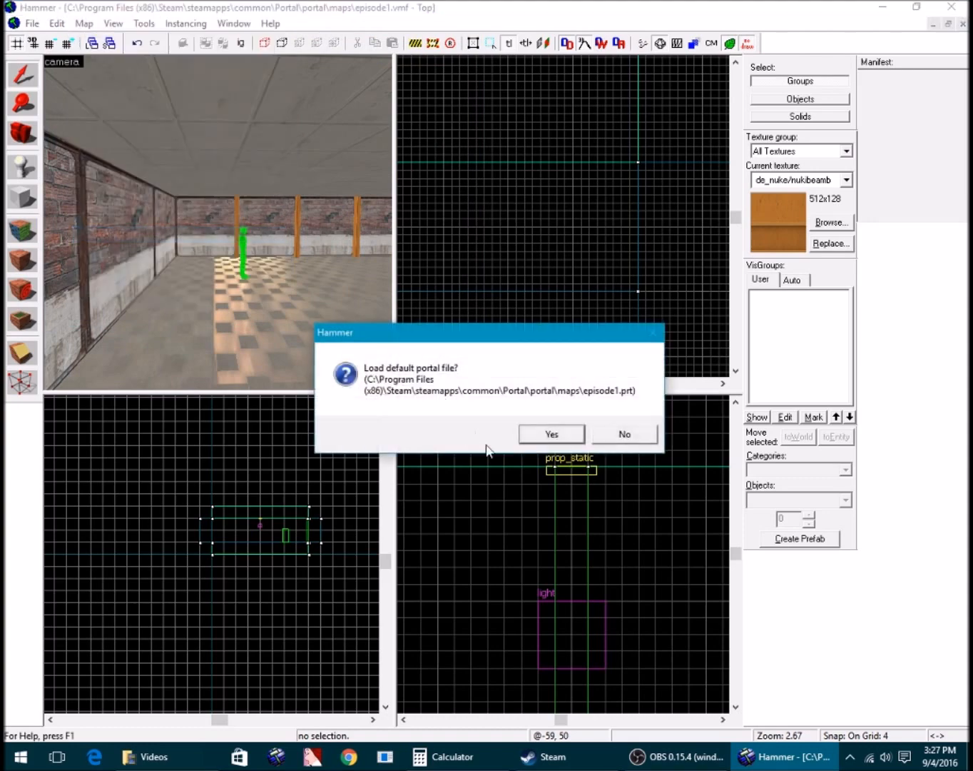
pyautogui.click(550, 434)
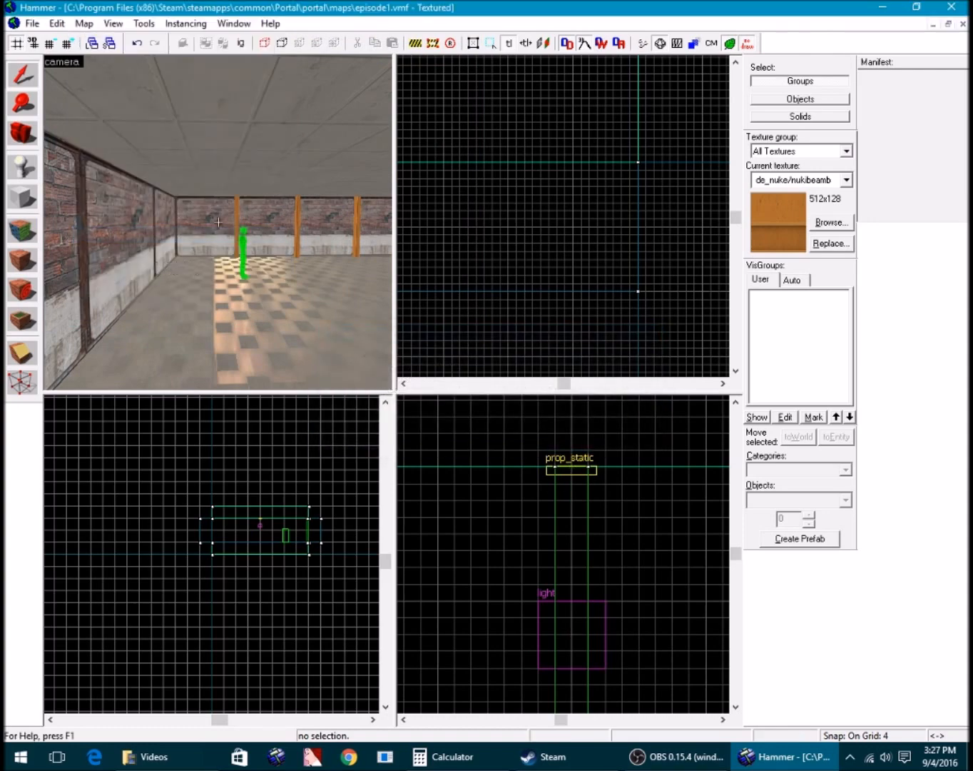
pyautogui.press('z')
pyautogui.press('w')
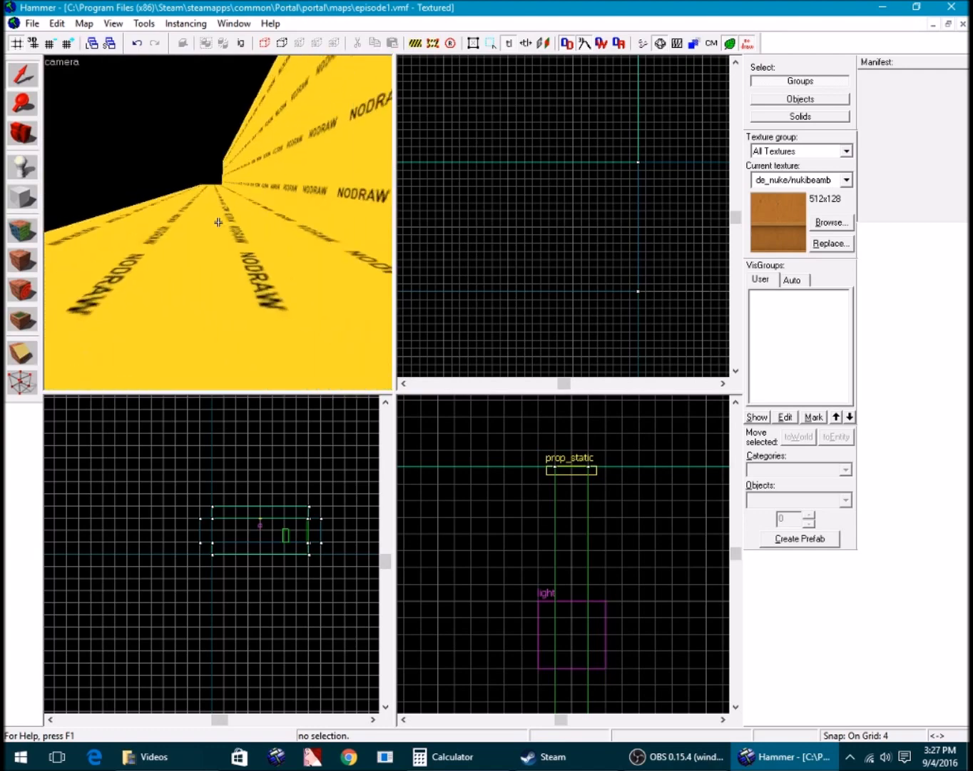
pyautogui.press('z')
# Load the default portal file again and inspect the sealed room's walls, ceiling and light
pyautogui.click(85, 23)
pyautogui.click(118, 235)
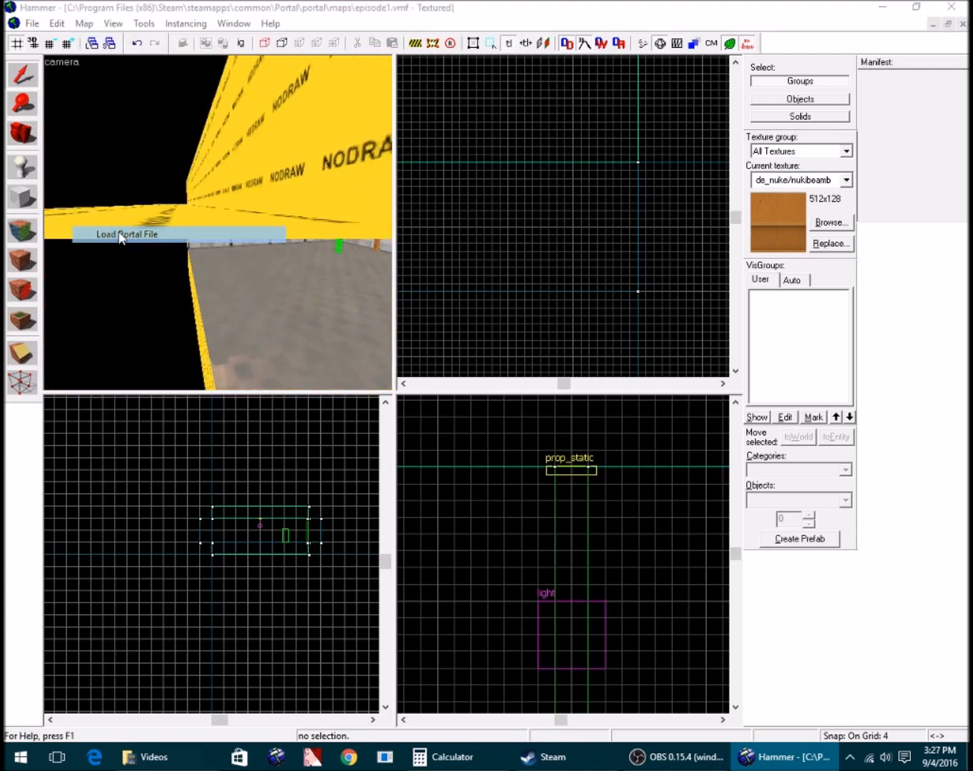
pyautogui.click(531, 434)
pyautogui.press('z')
pyautogui.press('w')
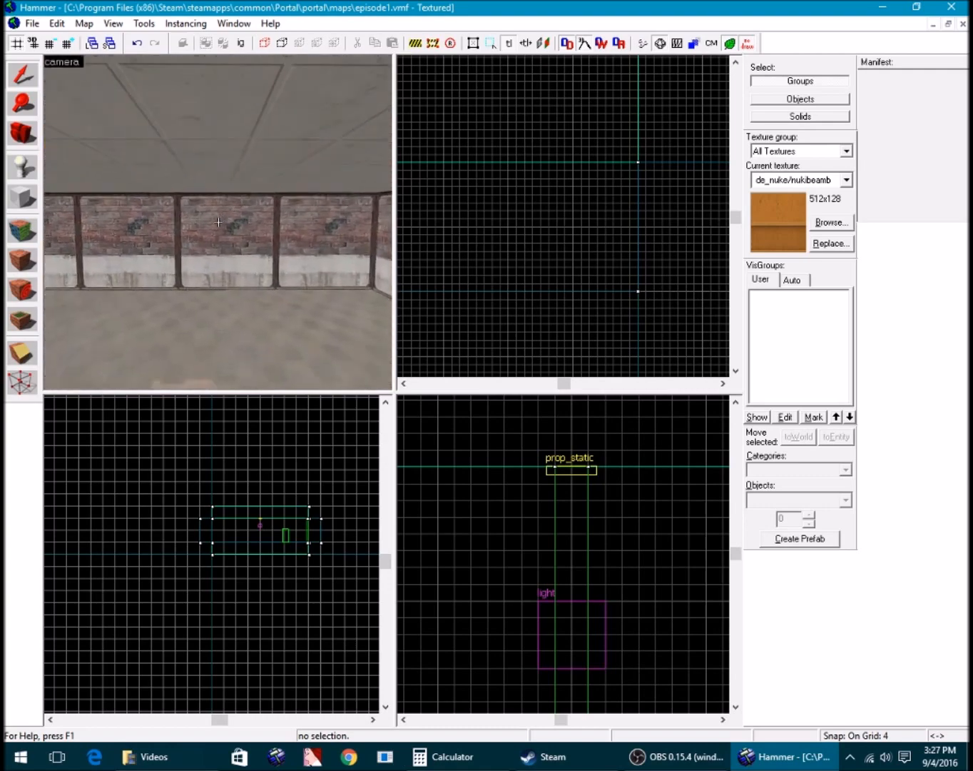
pyautogui.press('w')
pyautogui.press('w')
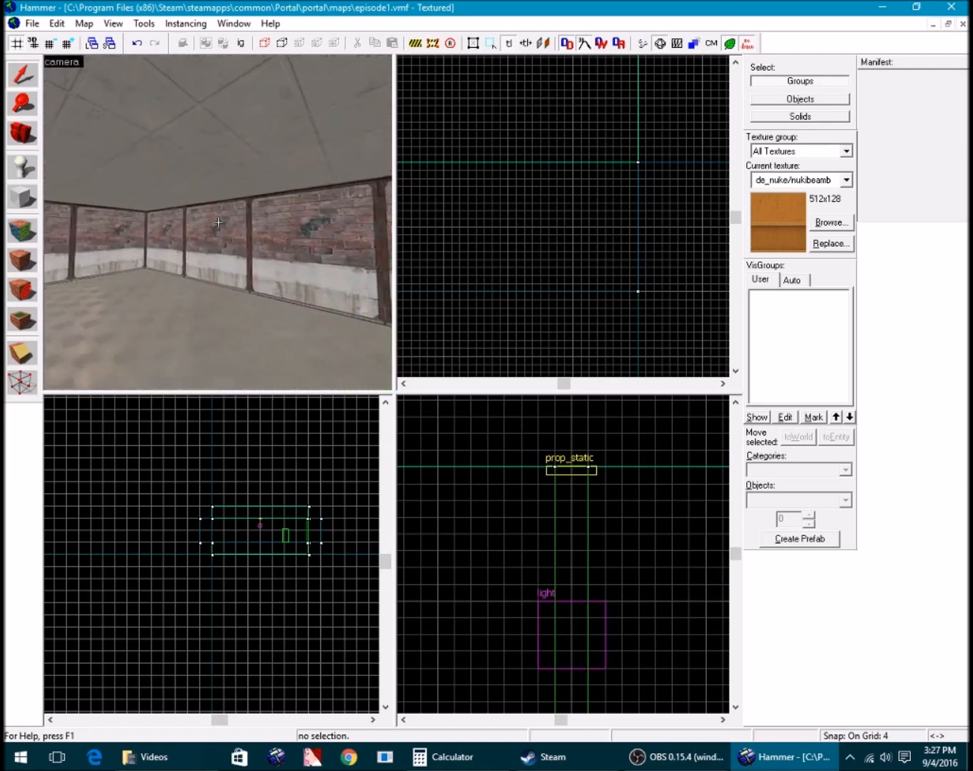
pyautogui.press('s')
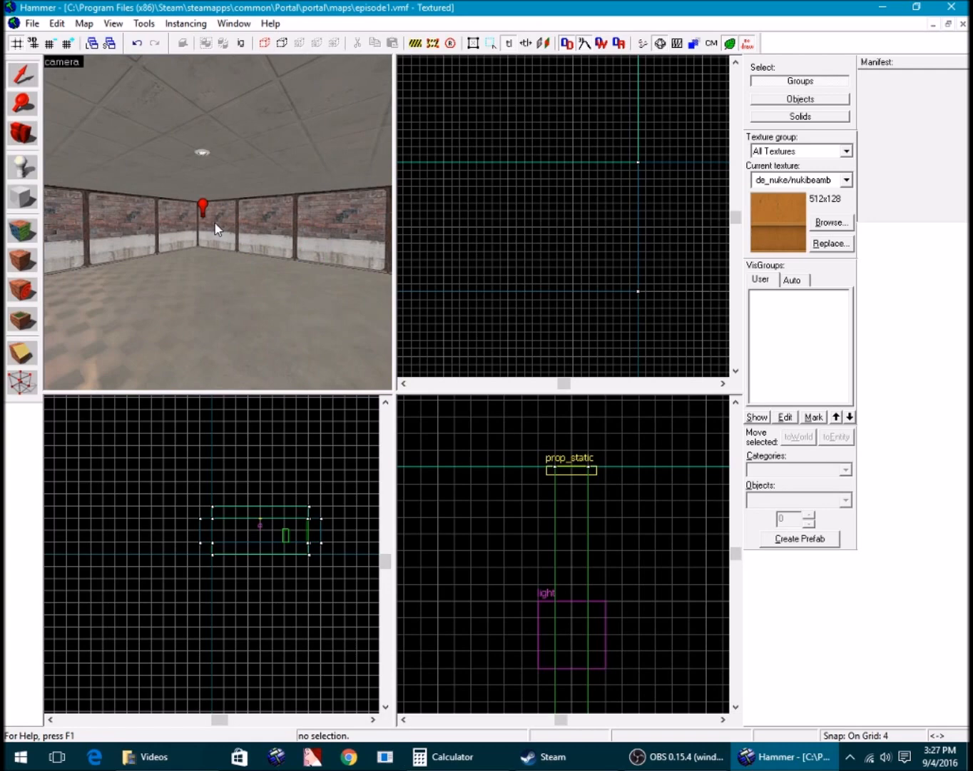
pyautogui.click(677, 756)
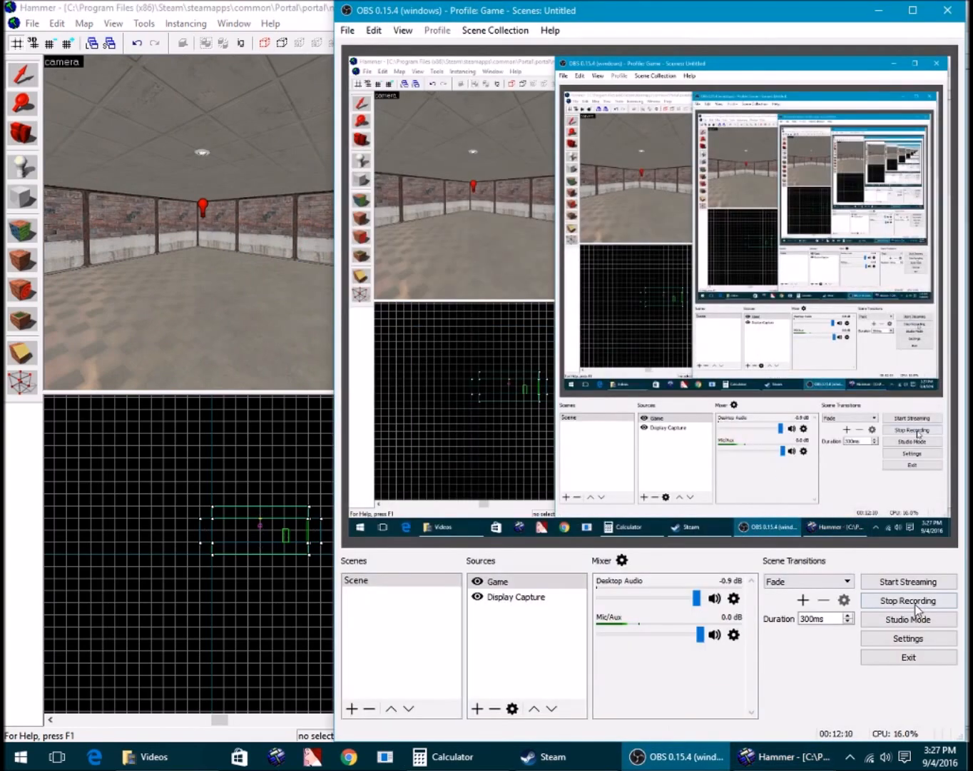